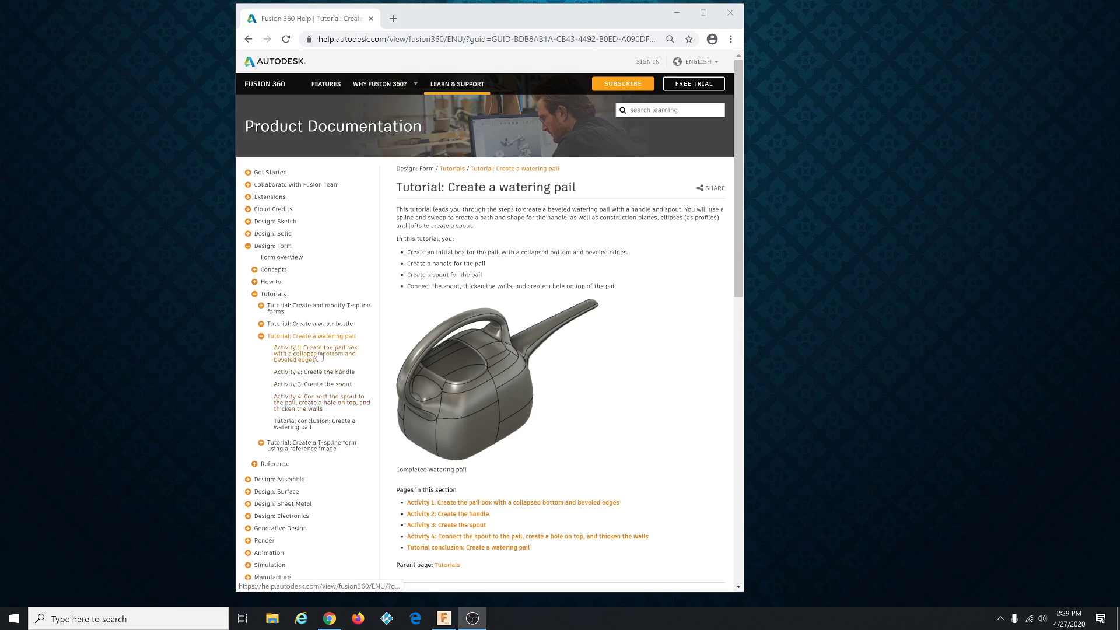
# Step: Open Activity 1 of the watering pail tutorial and move its browser window aside to work in Fusion 360
pyautogui.click(315, 353)
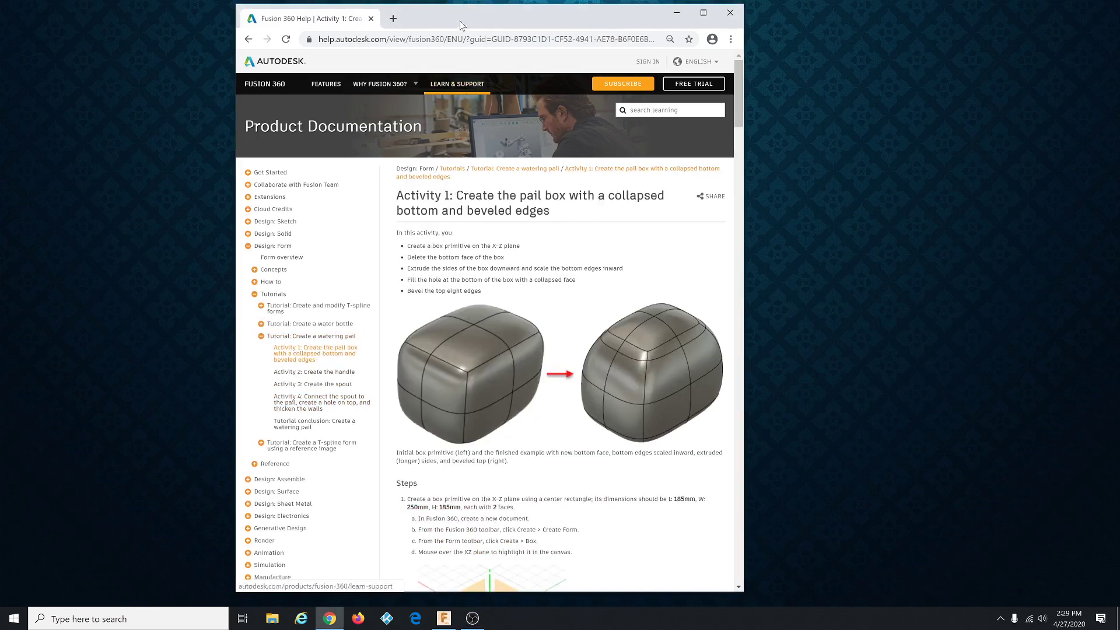
pyautogui.moveTo(460, 20); pyautogui.dragTo(1105, 8)
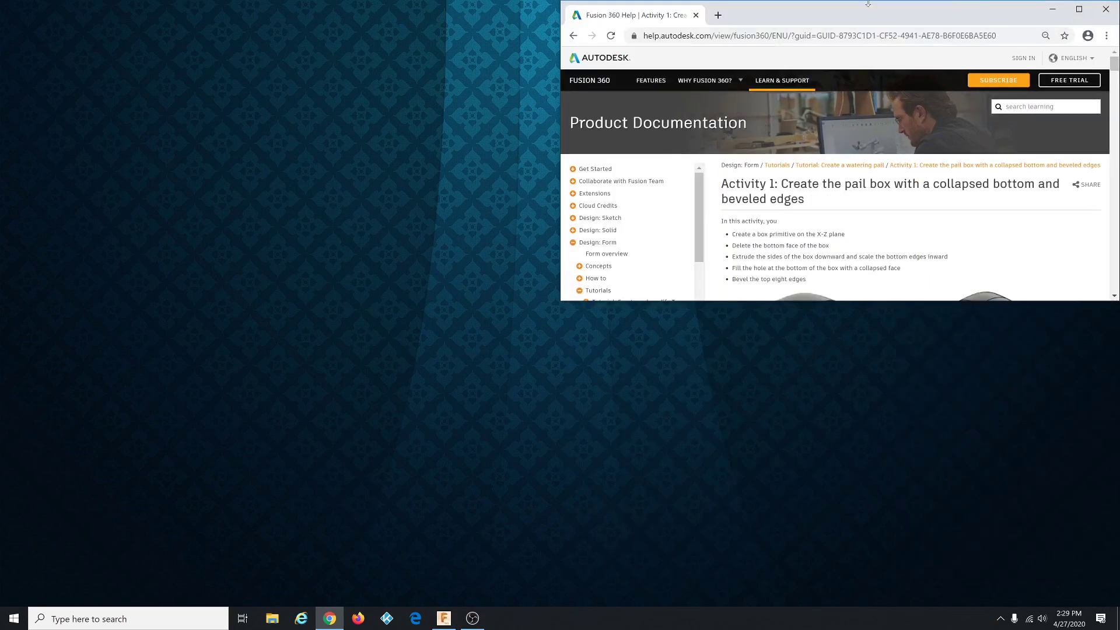
pyautogui.moveTo(835, 11); pyautogui.dragTo(1119, 77)
pyautogui.click(443, 618)
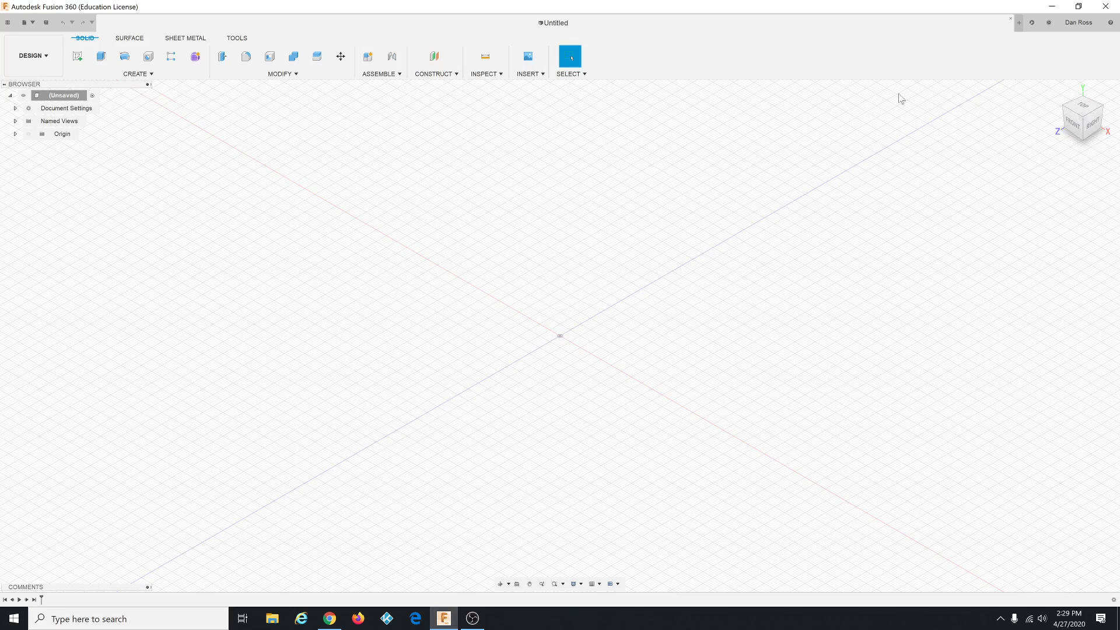
# Step: Set the default modeling orientation to Y up in the general preferences
pyautogui.click(1081, 24)
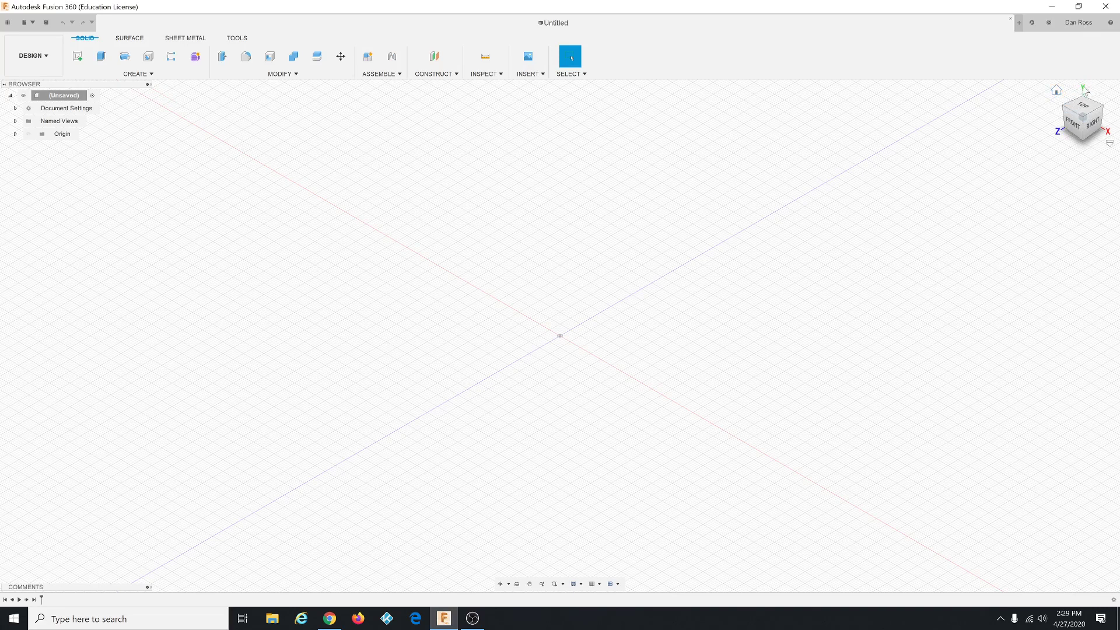
pyautogui.click(1080, 26)
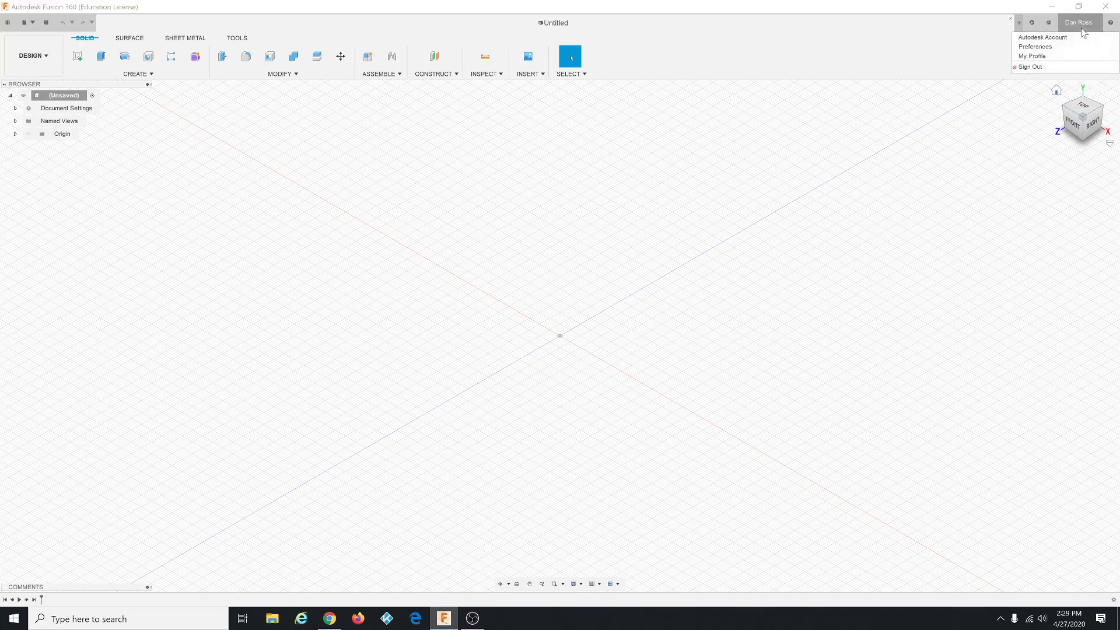
pyautogui.click(1057, 51)
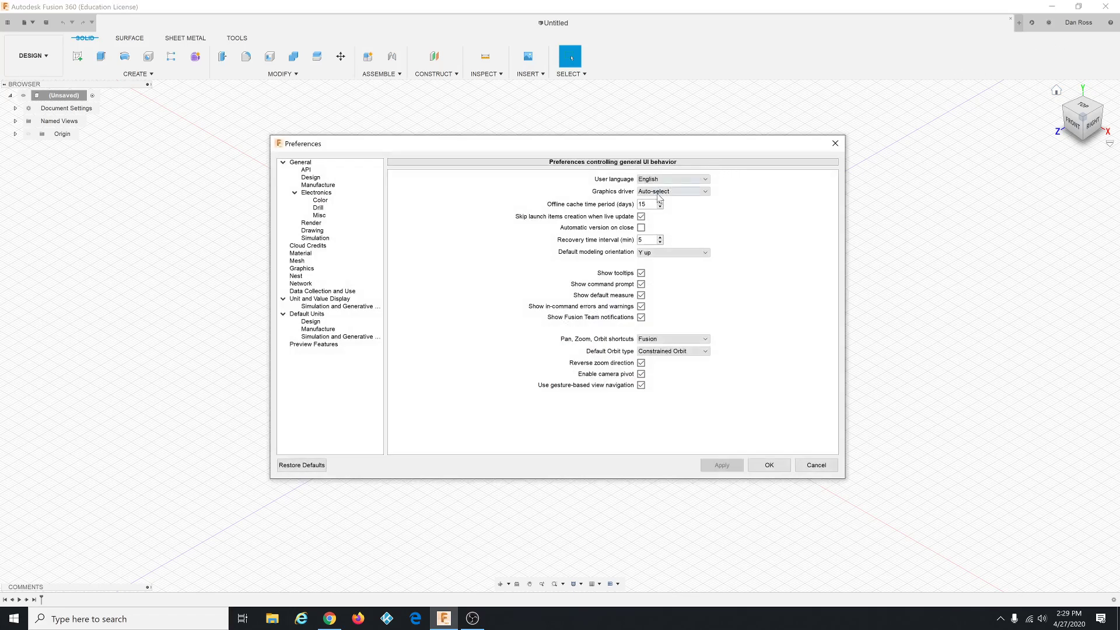
pyautogui.click(661, 255)
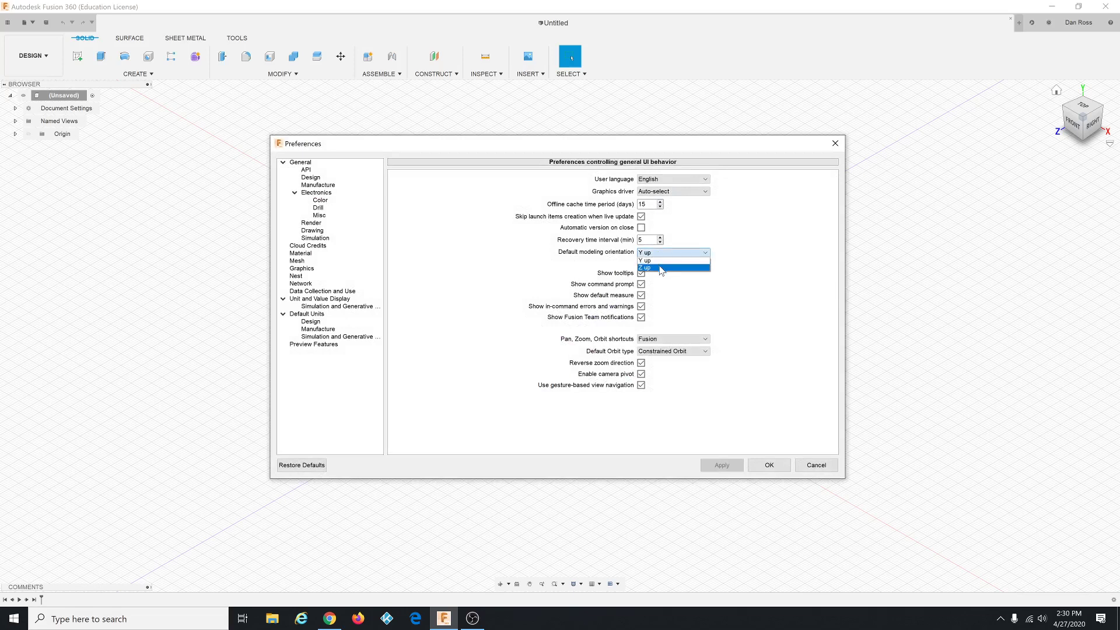
pyautogui.click(665, 260)
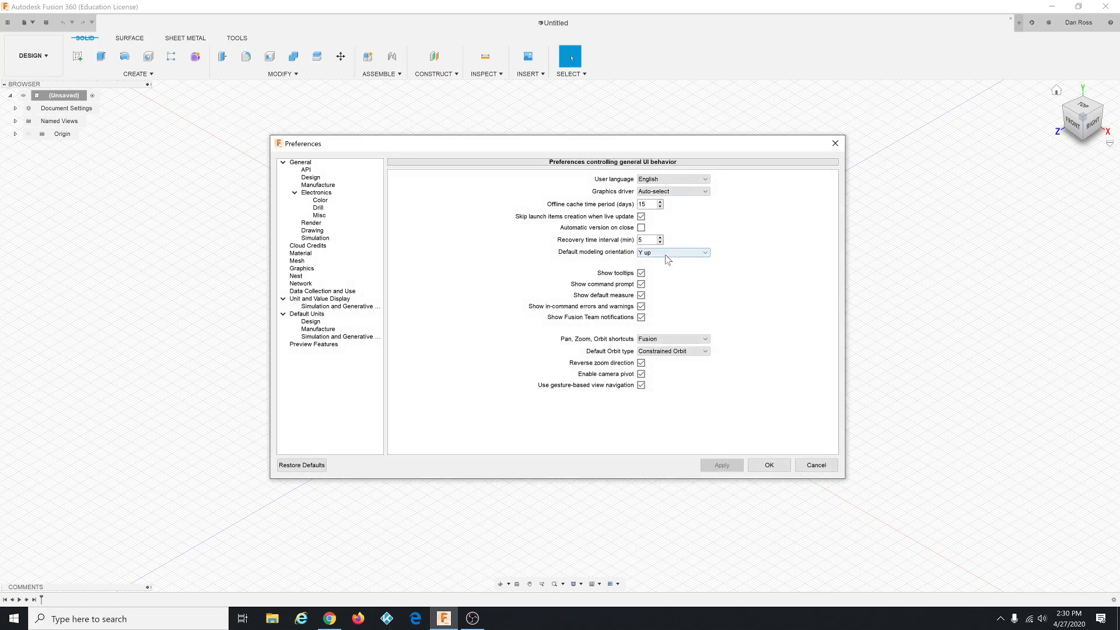
pyautogui.click(768, 465)
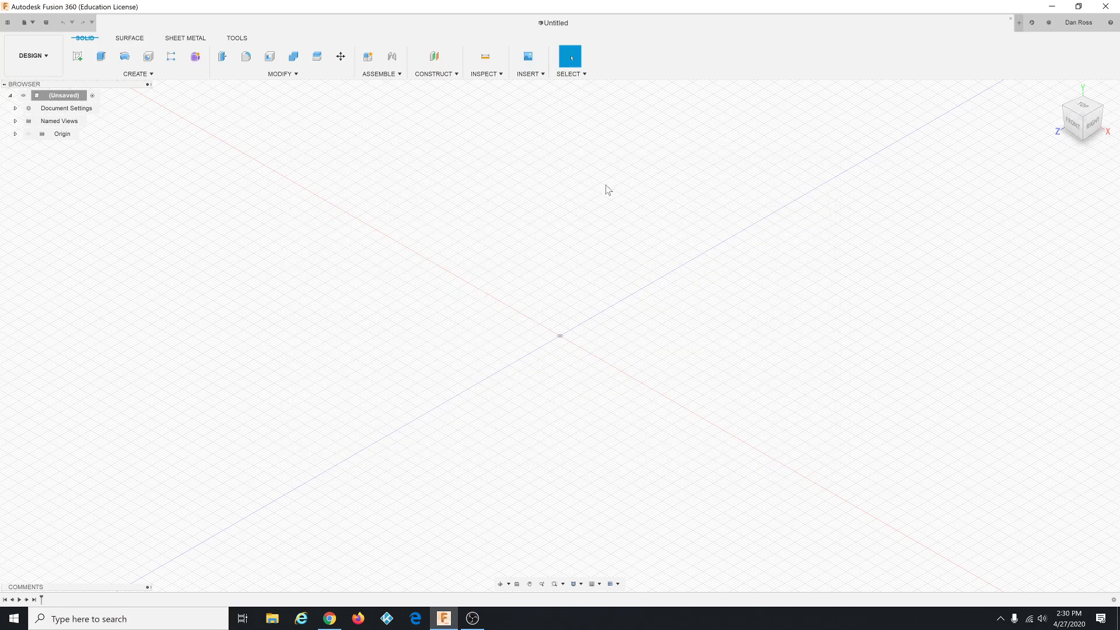
# Step: Create a form and place a center-type box at the origin on the XZ plane, about 86 by 72 mm
pyautogui.click(196, 59)
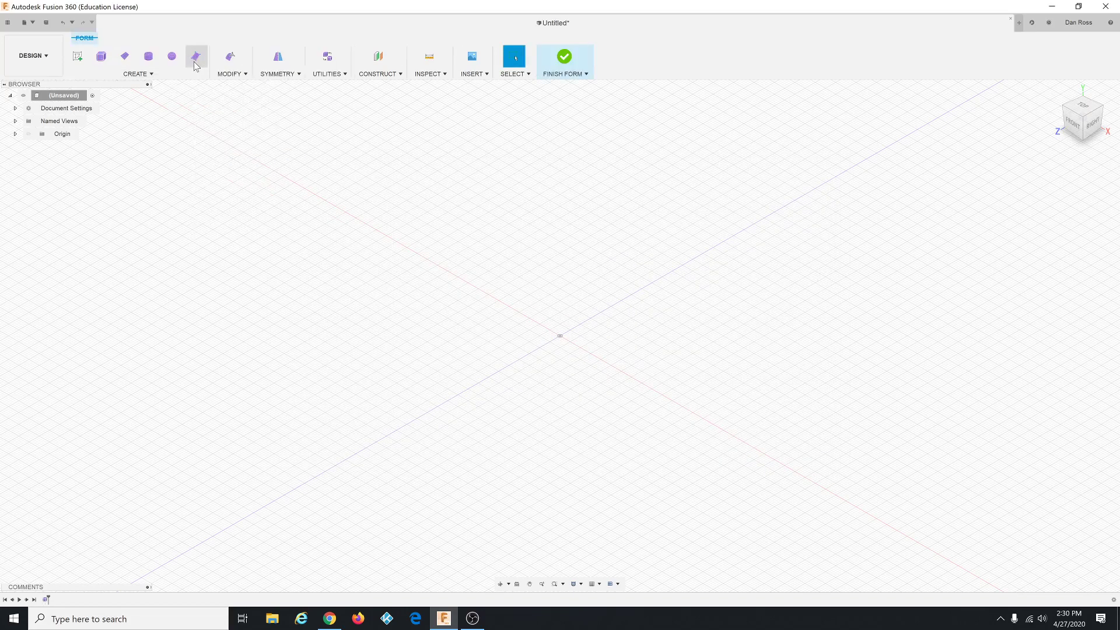
pyautogui.click(101, 56)
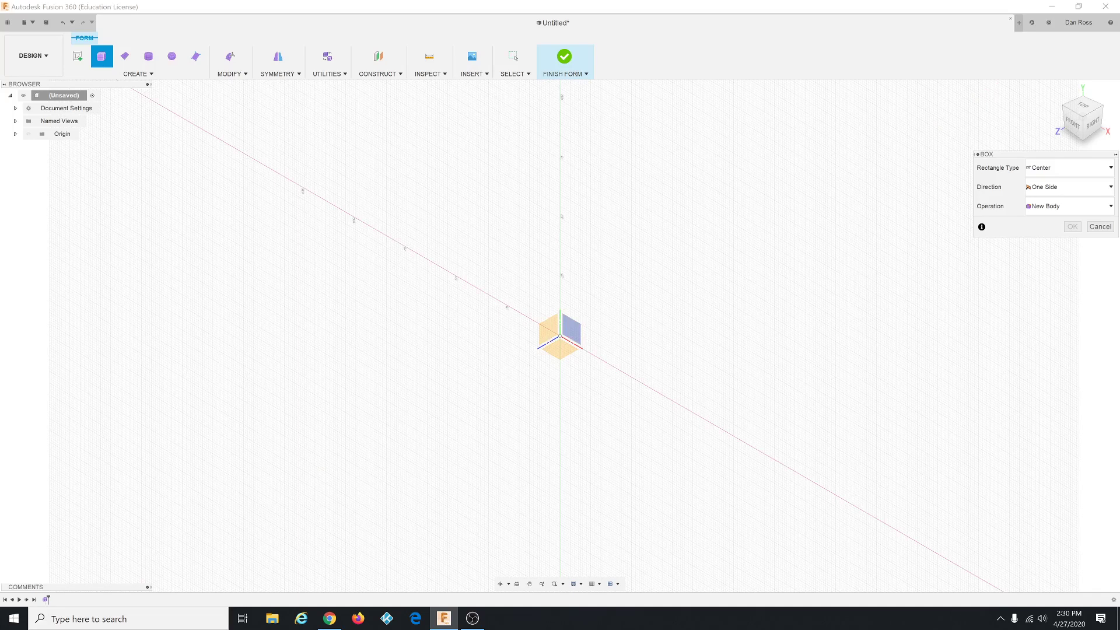
pyautogui.click(561, 355)
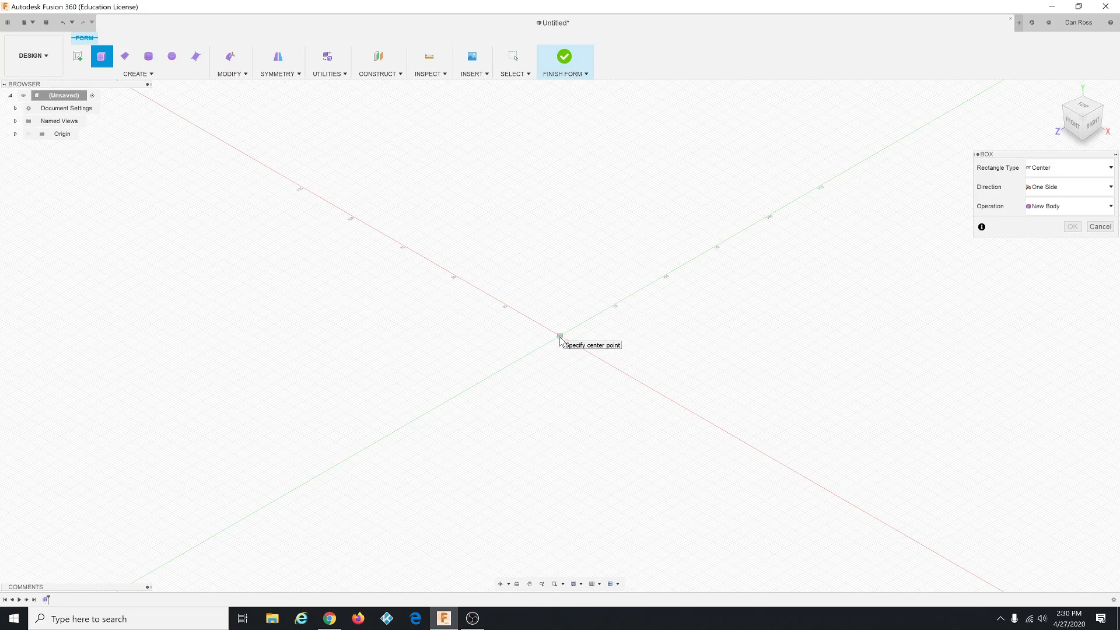
pyautogui.click(559, 337)
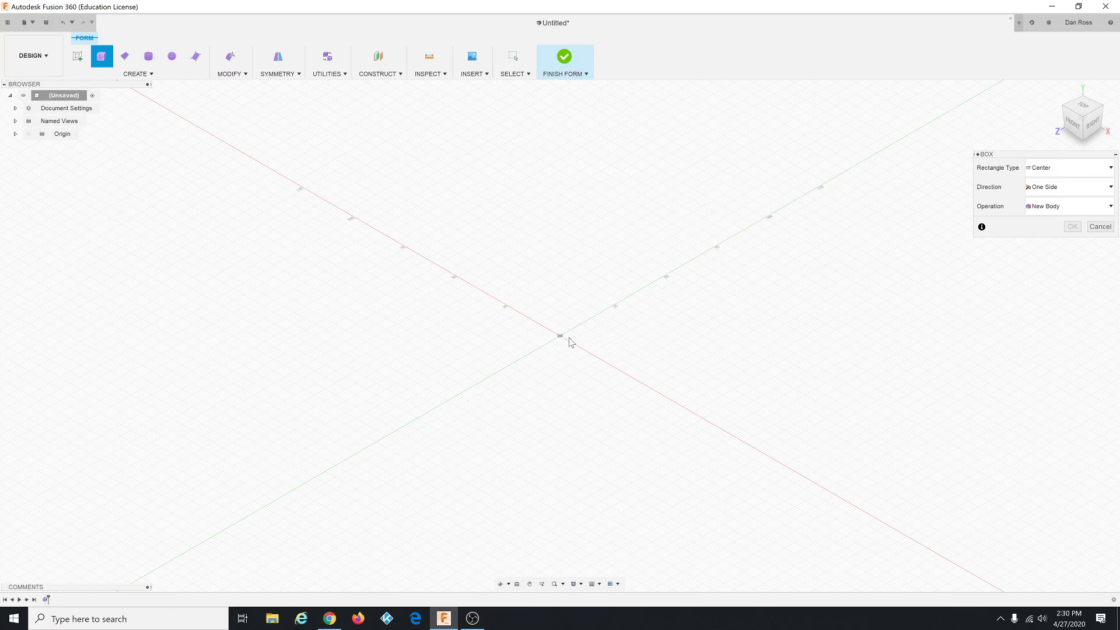
pyautogui.click(723, 349)
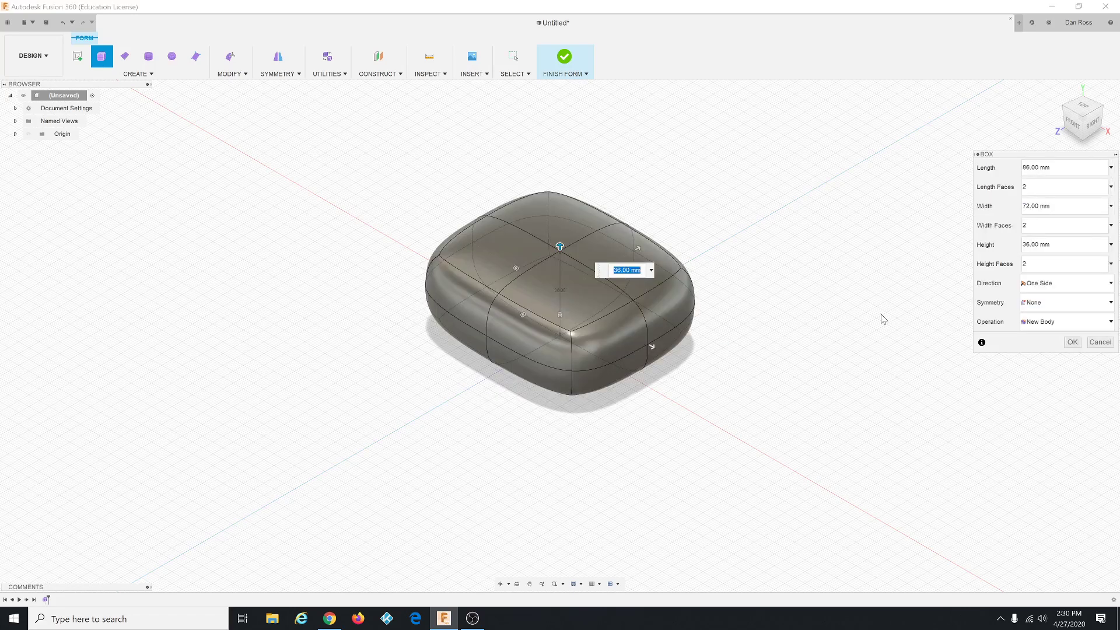
# Step: Set the box to 185 mm length, 250 mm width and 185 mm height with 2 length faces, and create it
pyautogui.hotkey('alt', 'Tab')
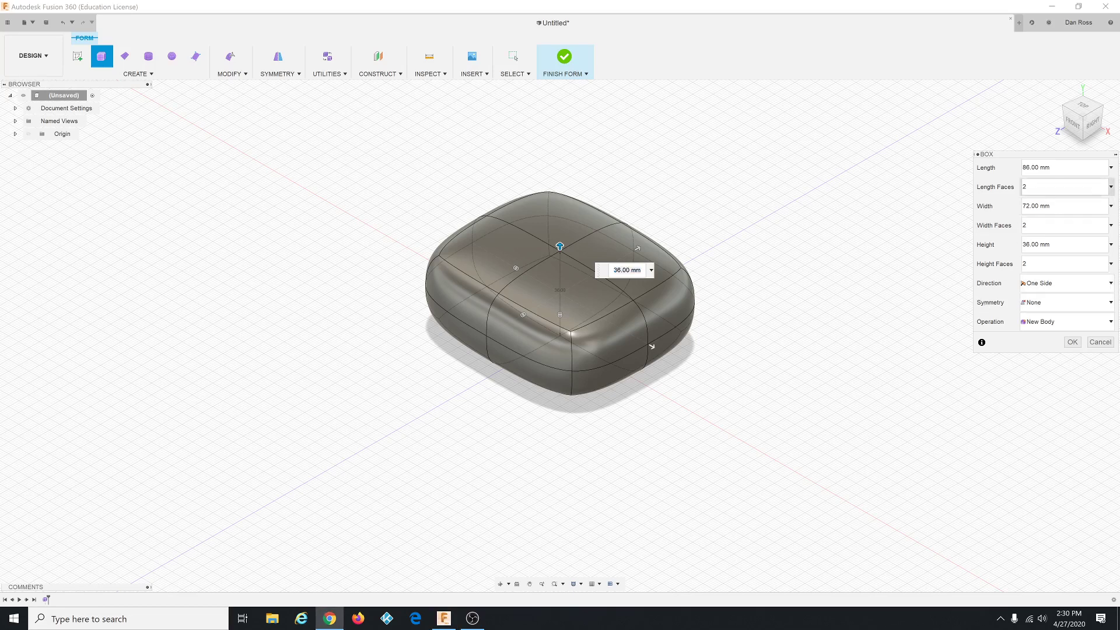
pyautogui.click(1062, 167)
pyautogui.write('185')
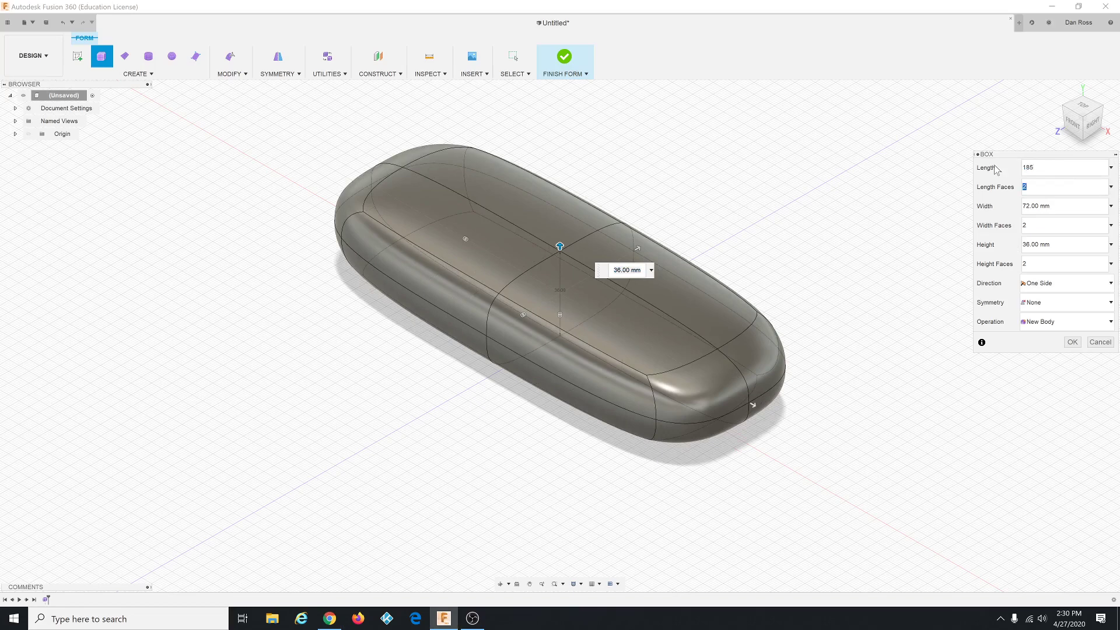
pyautogui.press('Tab')
pyautogui.write('2')
pyautogui.press('Tab')
pyautogui.press('Tab')
pyautogui.write('185')
pyautogui.press('Tab')
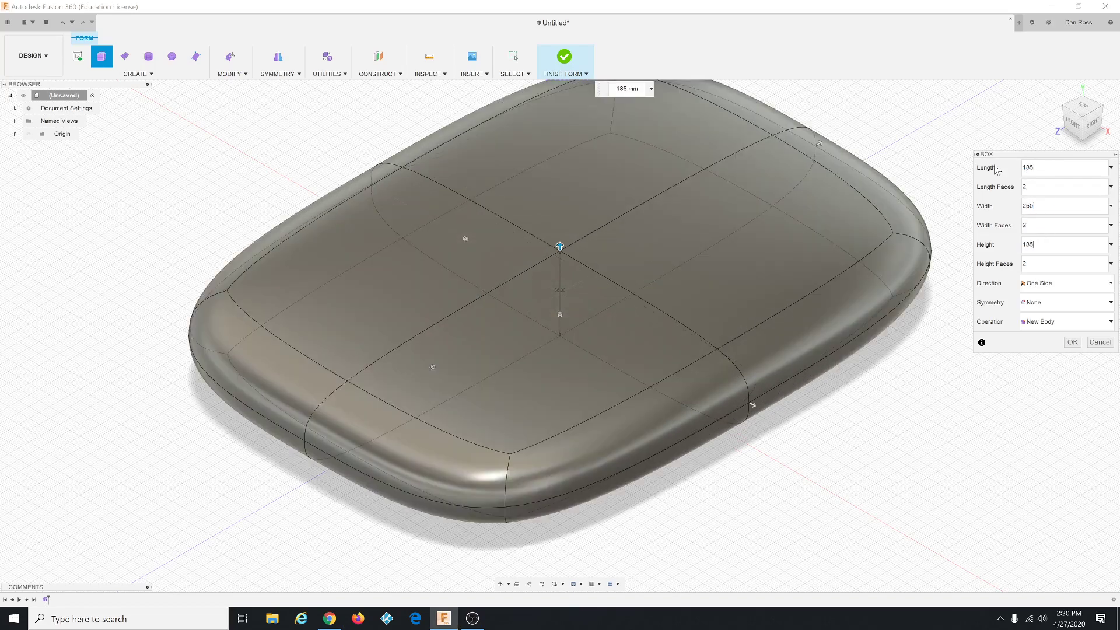
pyautogui.click(1072, 342)
# Step: Delete the four bottom faces of the box to leave its underside open
pyautogui.scroll(-3, 755, 451)
pyautogui.scroll(-4, 755, 451)
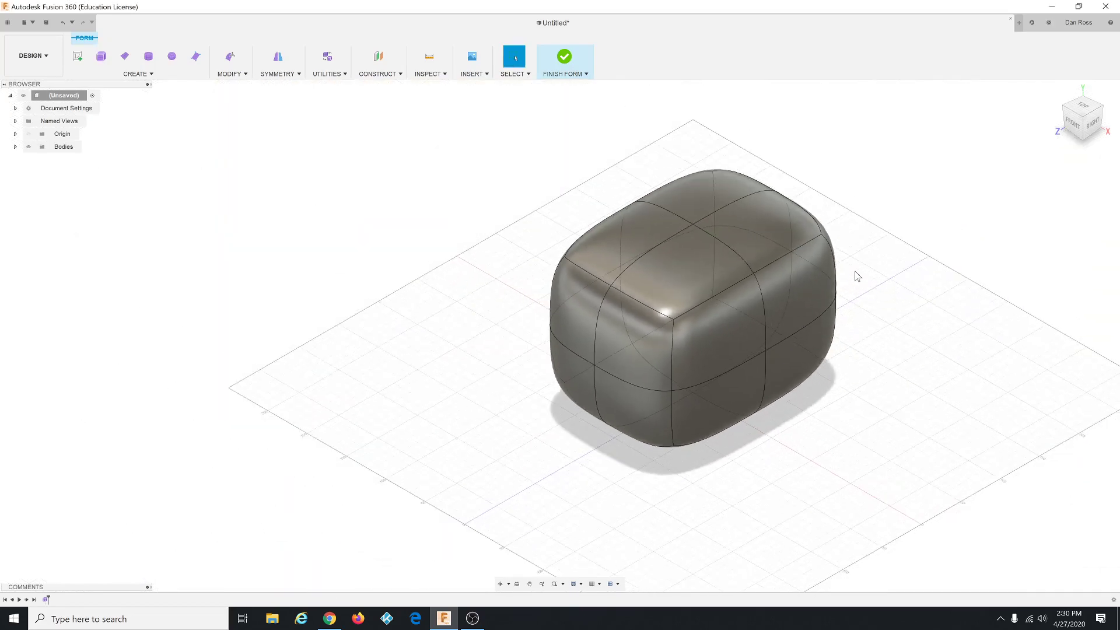
pyautogui.scroll(3, 857, 275)
pyautogui.scroll(1, 813, 268)
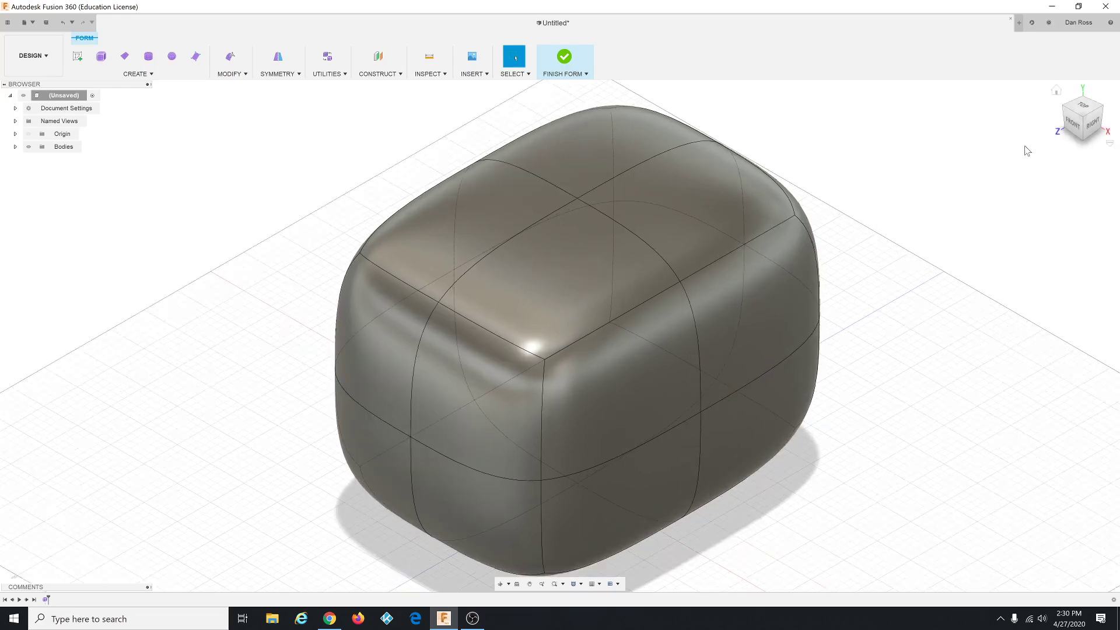
pyautogui.click(1083, 138)
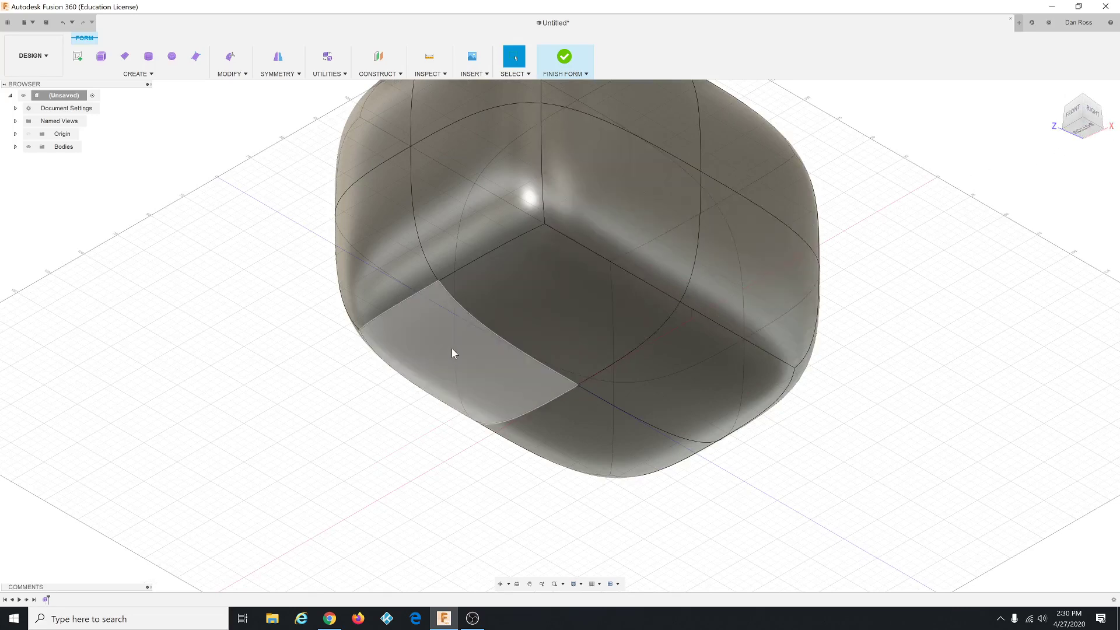
pyautogui.scroll(1, 522, 341)
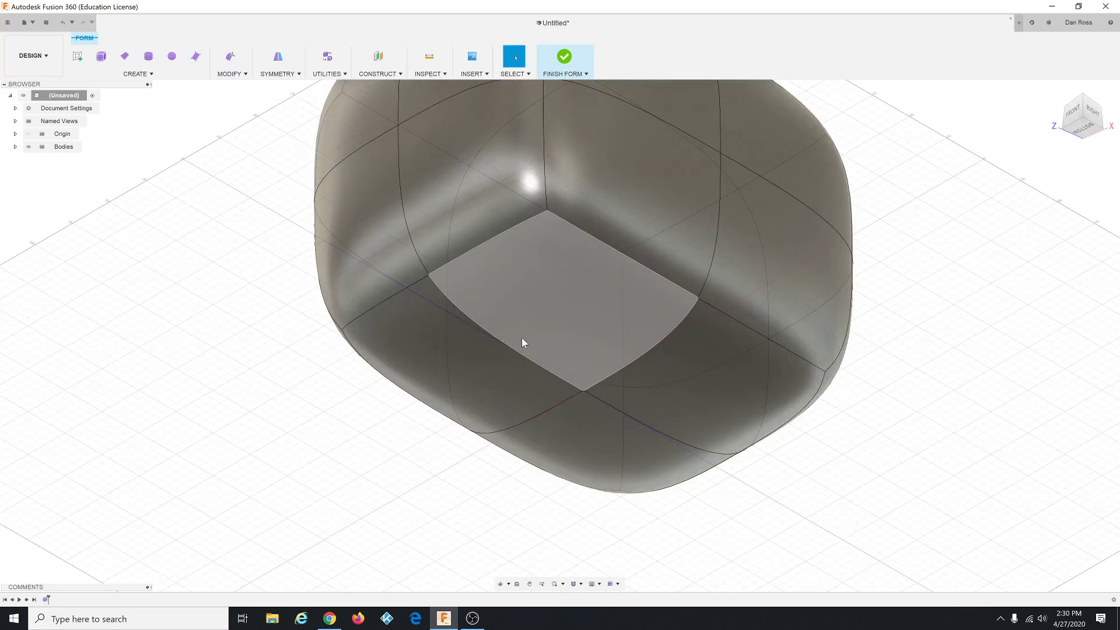
pyautogui.click(541, 303)
pyautogui.keyDown('shift'); pyautogui.click(489, 366); pyautogui.keyUp('shift')
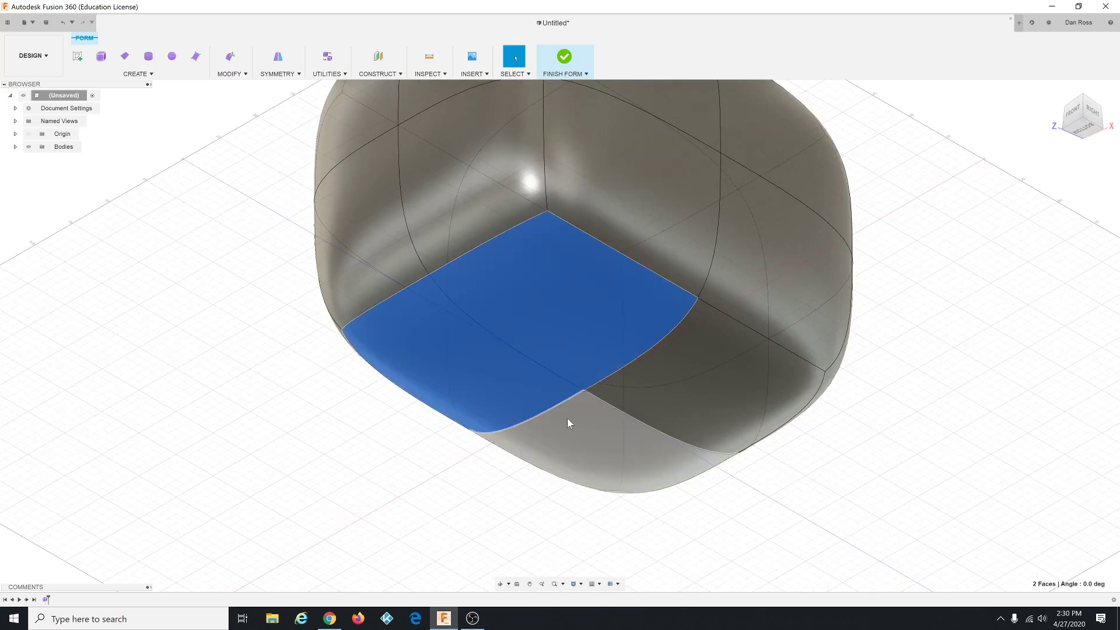
pyautogui.keyDown('shift'); pyautogui.click(677, 403); pyautogui.keyUp('shift')
pyautogui.keyDown('shift'); pyautogui.click(610, 441); pyautogui.keyUp('shift')
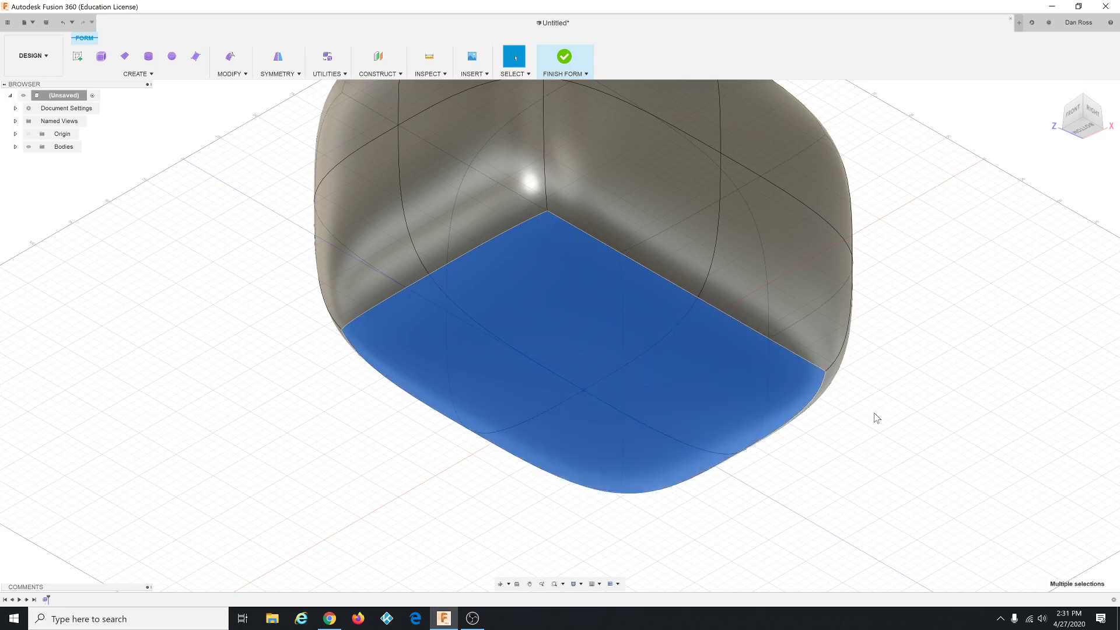
pyautogui.press('Delete')
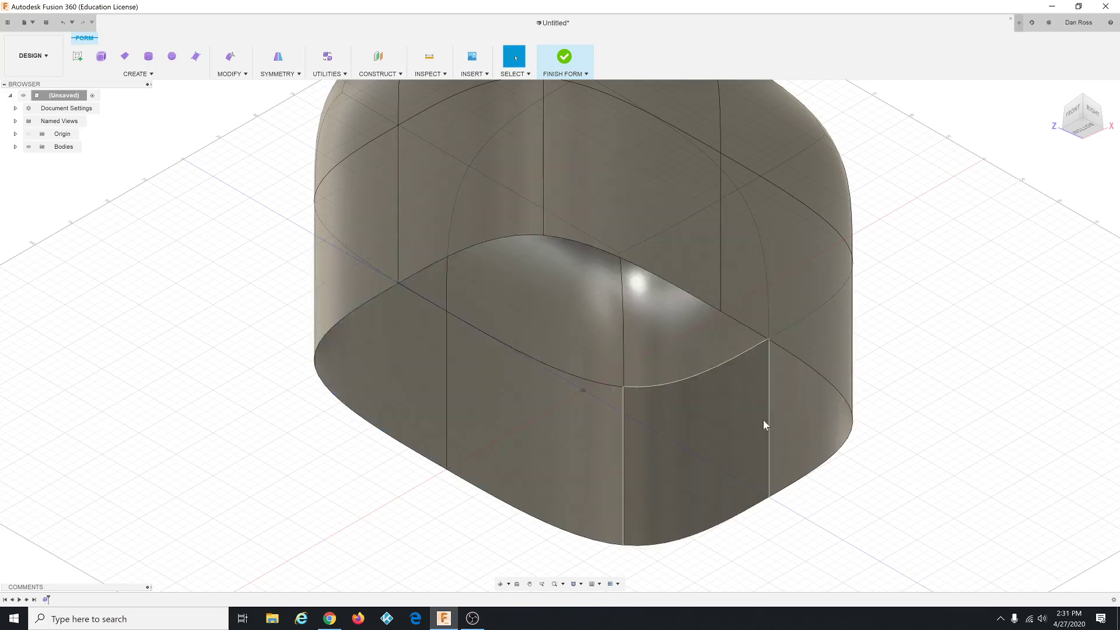
# Step: Extrude the open bottom edge loop 10 mm downward with Edit Form
pyautogui.scroll(-4, 763, 419)
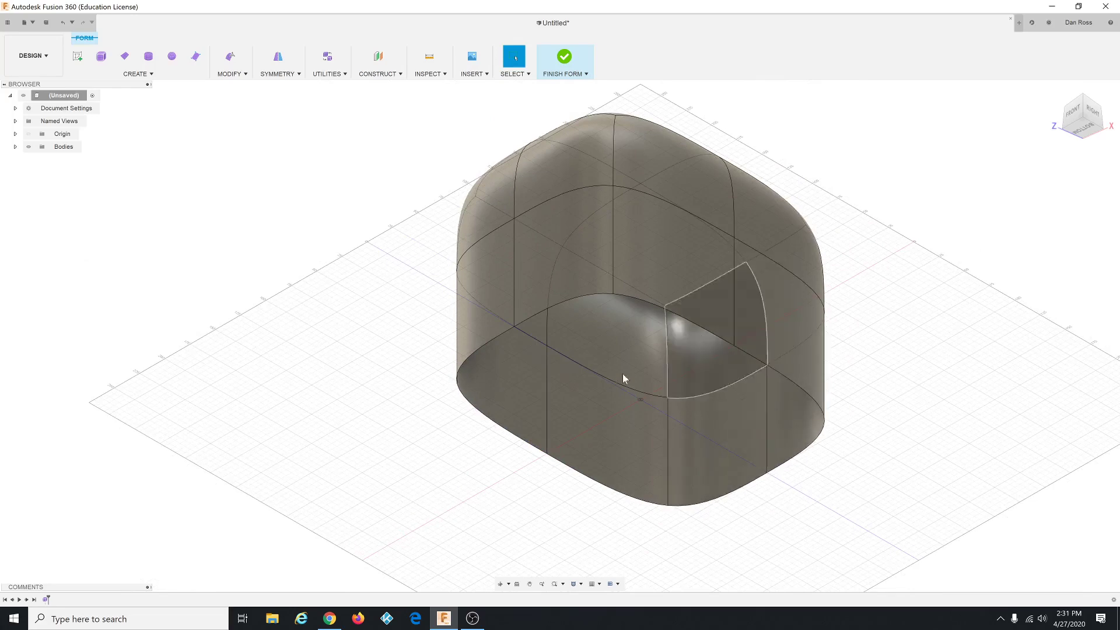
pyautogui.scroll(1, 541, 237)
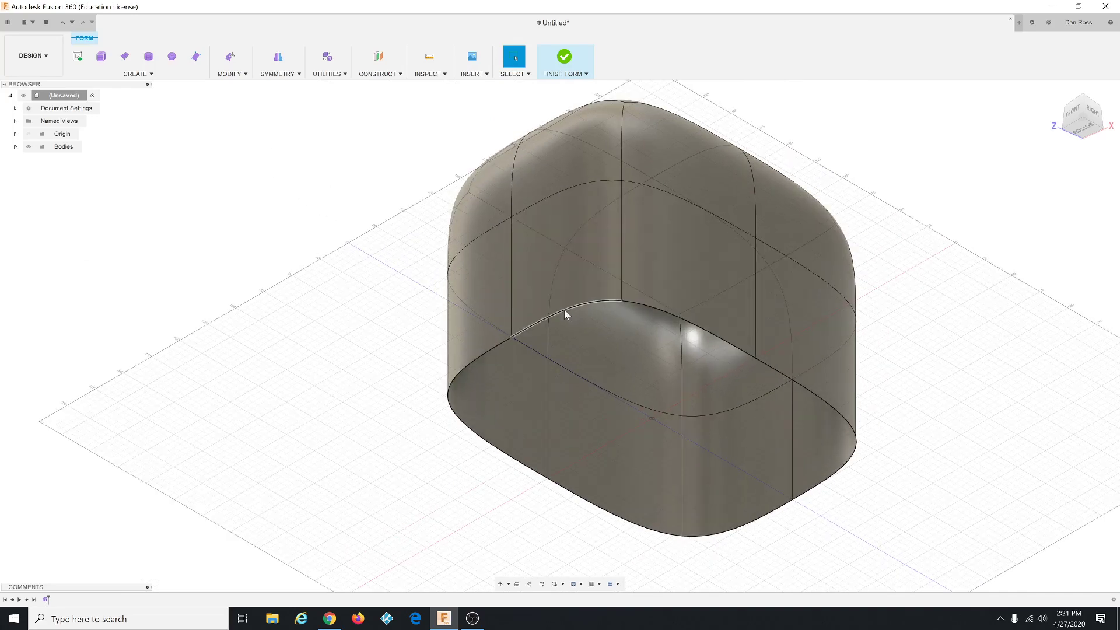
pyautogui.scroll(-1, 588, 362)
pyautogui.scroll(-2, 358, 344)
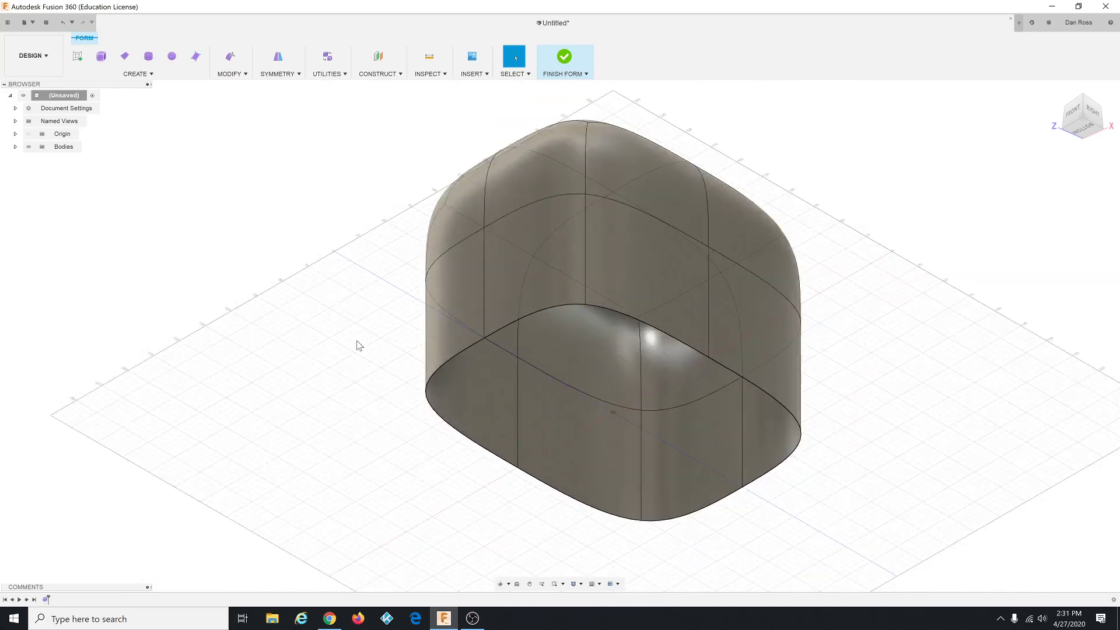
pyautogui.scroll(-1, 465, 448)
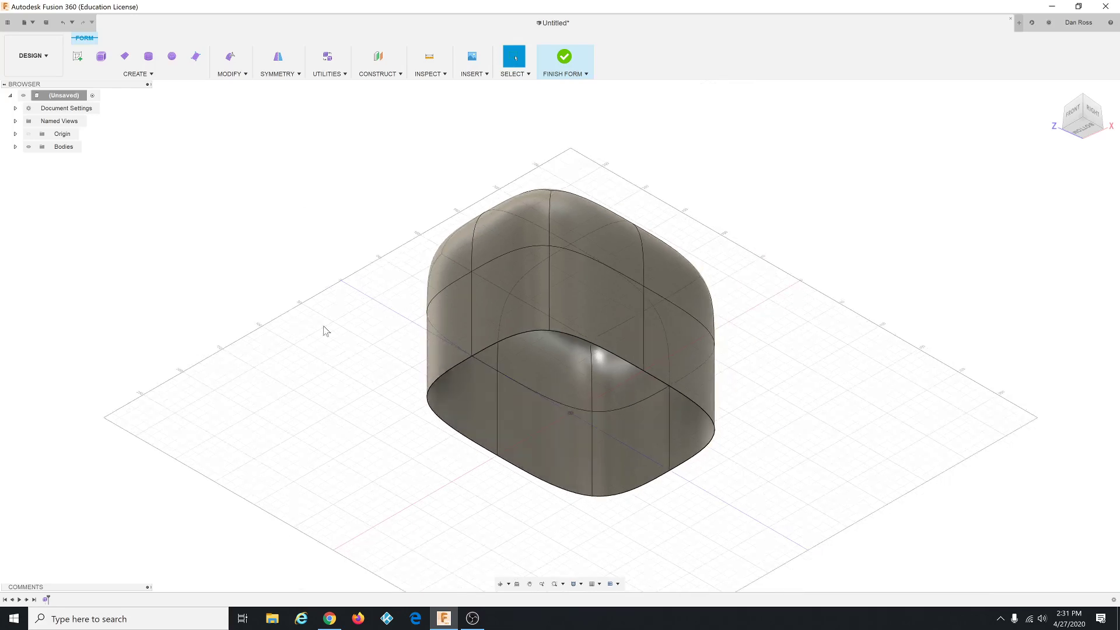
pyautogui.click(236, 74)
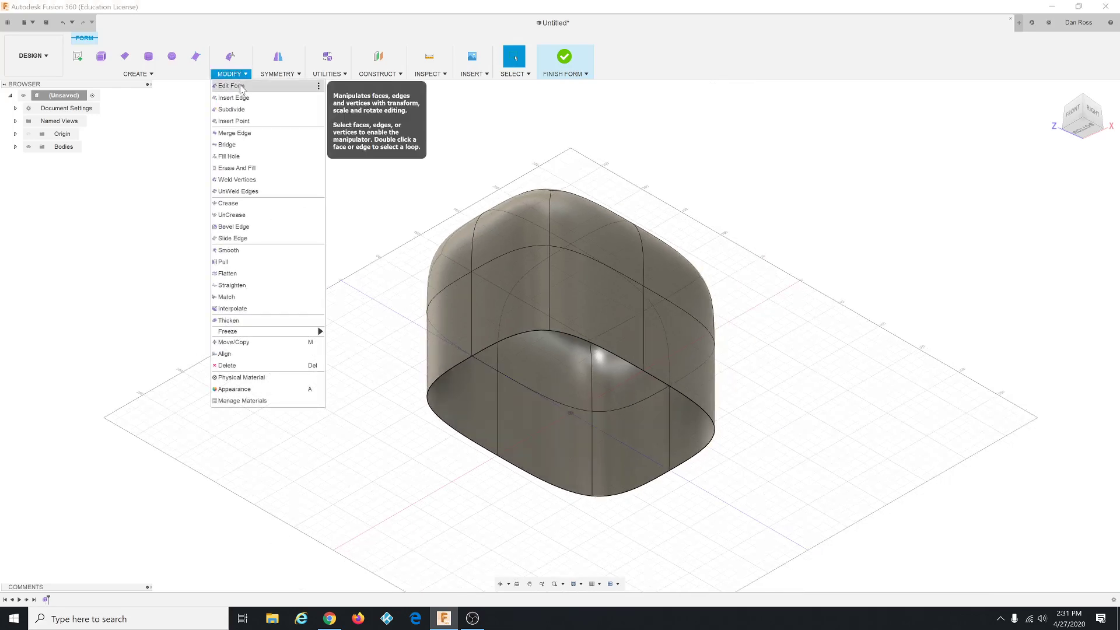
pyautogui.click(242, 88)
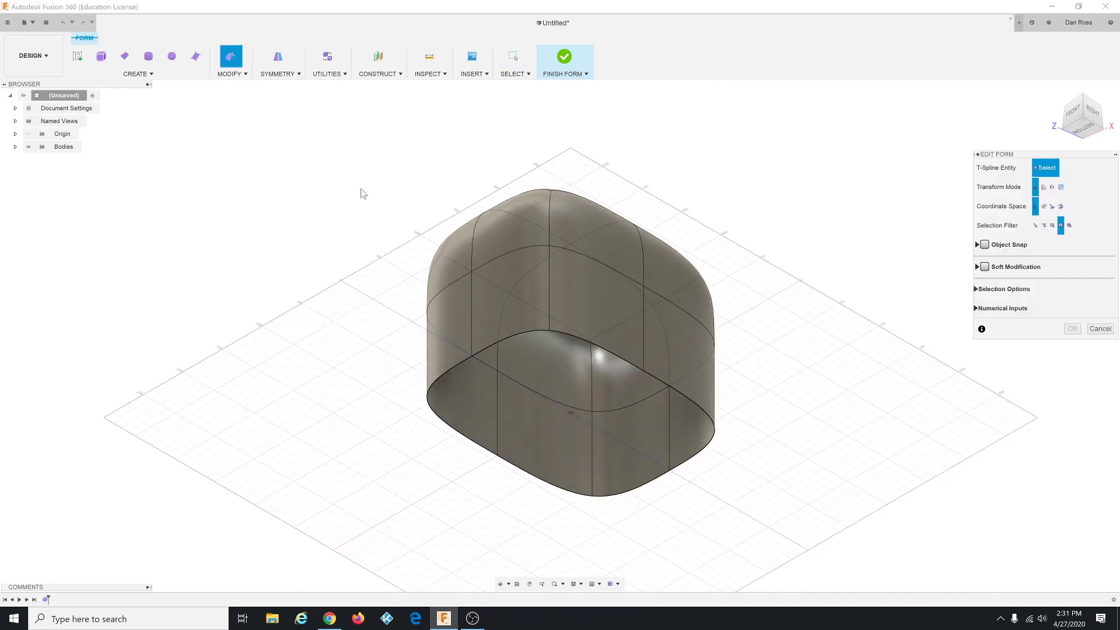
pyautogui.doubleClick(485, 351)
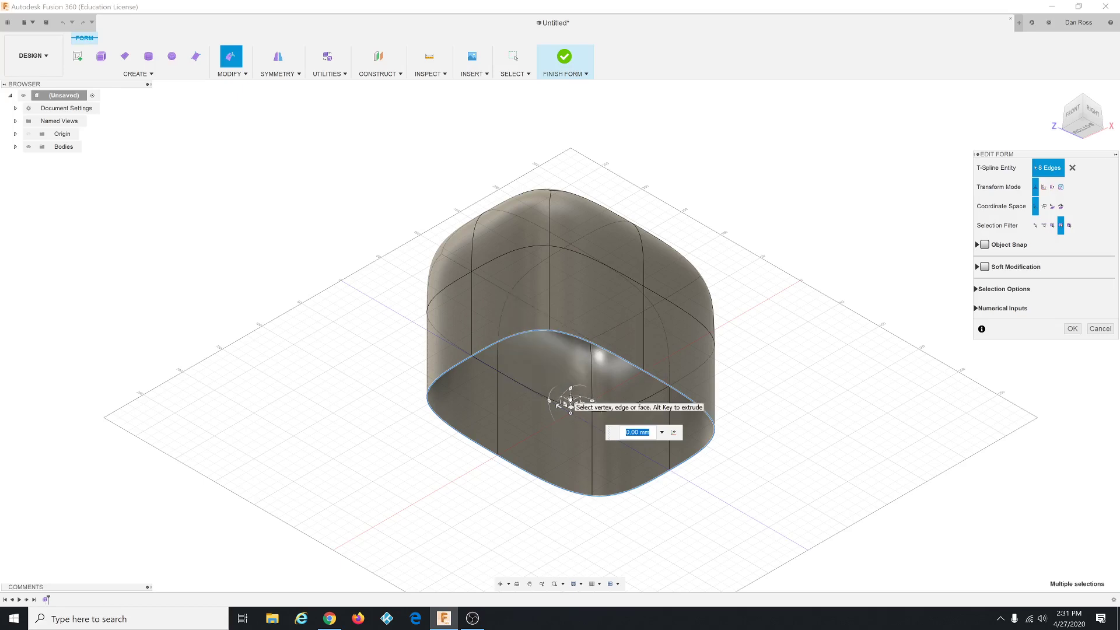
pyautogui.moveTo(570, 397)
pyautogui.mouseDown()
pyautogui.moveTo(570, 416)
pyautogui.moveTo(570, 406)
pyautogui.mouseUp()
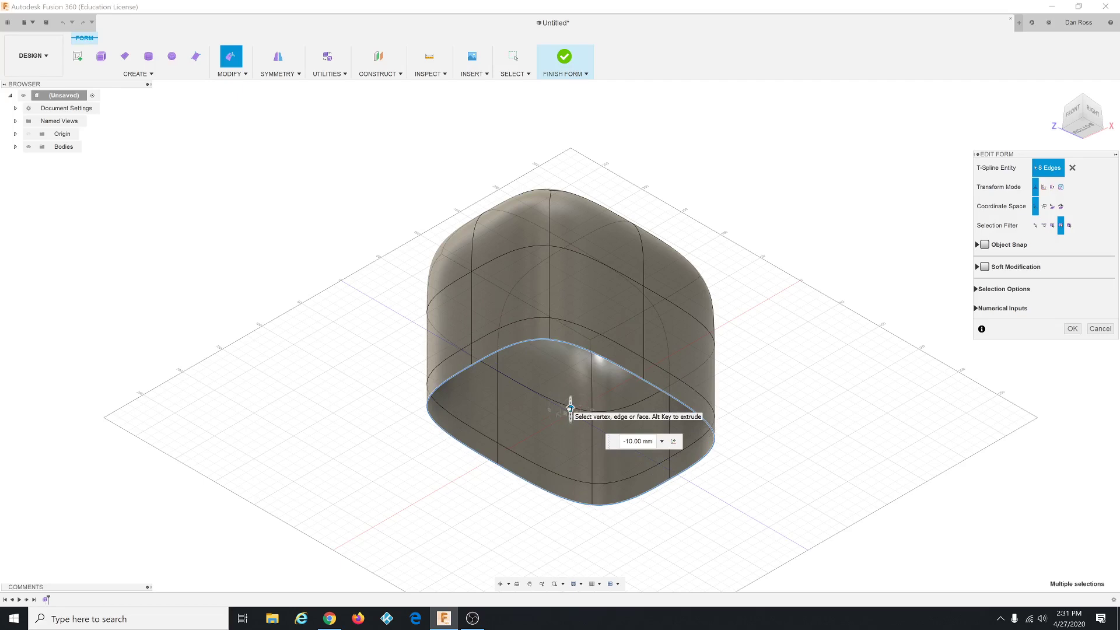
pyautogui.moveTo(570, 407); pyautogui.dragTo(569, 406)
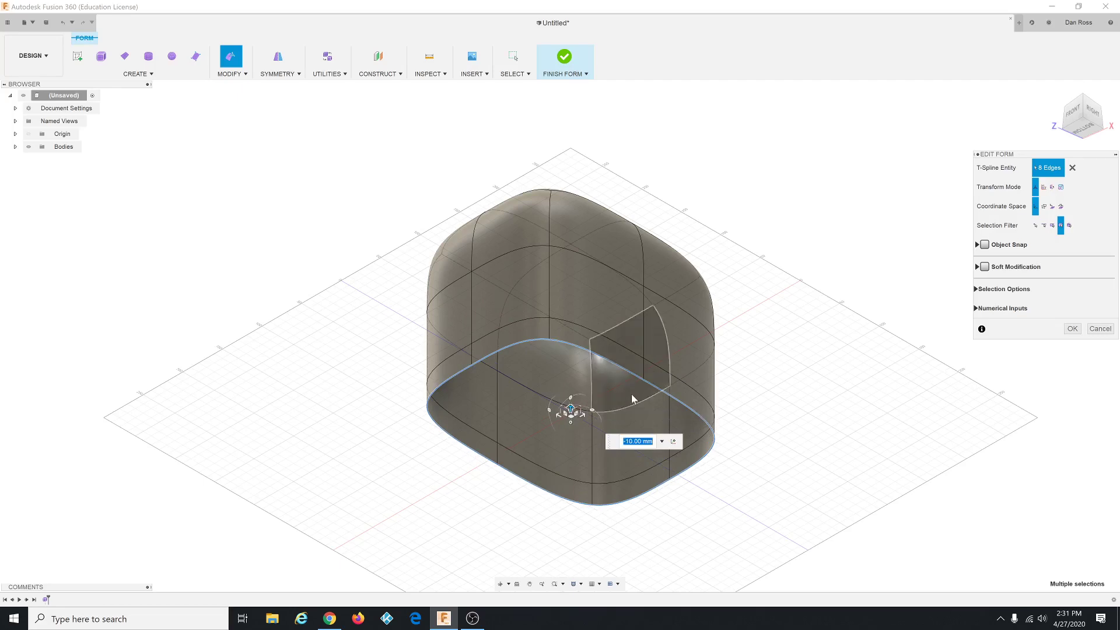
# Step: Extrude the bottom edge loop inward by scaling it uniformly in the horizontal plane by a factor of 0.85
pyautogui.click(570, 423)
pyautogui.keyDown('alt'); pyautogui.moveTo(570, 422); pyautogui.dragTo(562, 402); pyautogui.keyUp('alt')
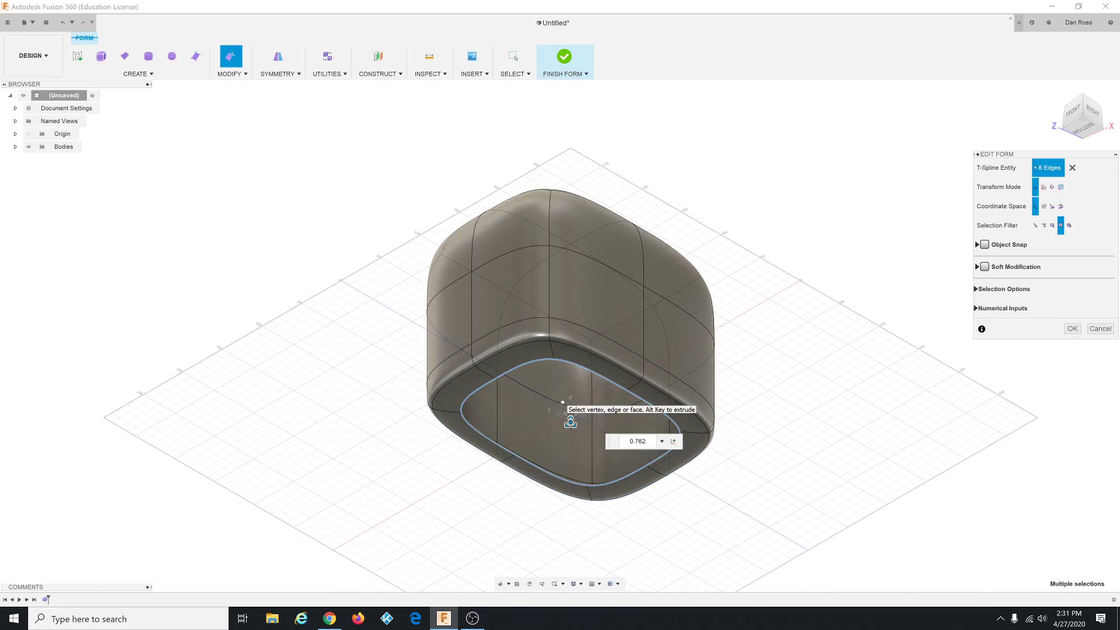
pyautogui.press('BackSpace')
pyautogui.press('Return')
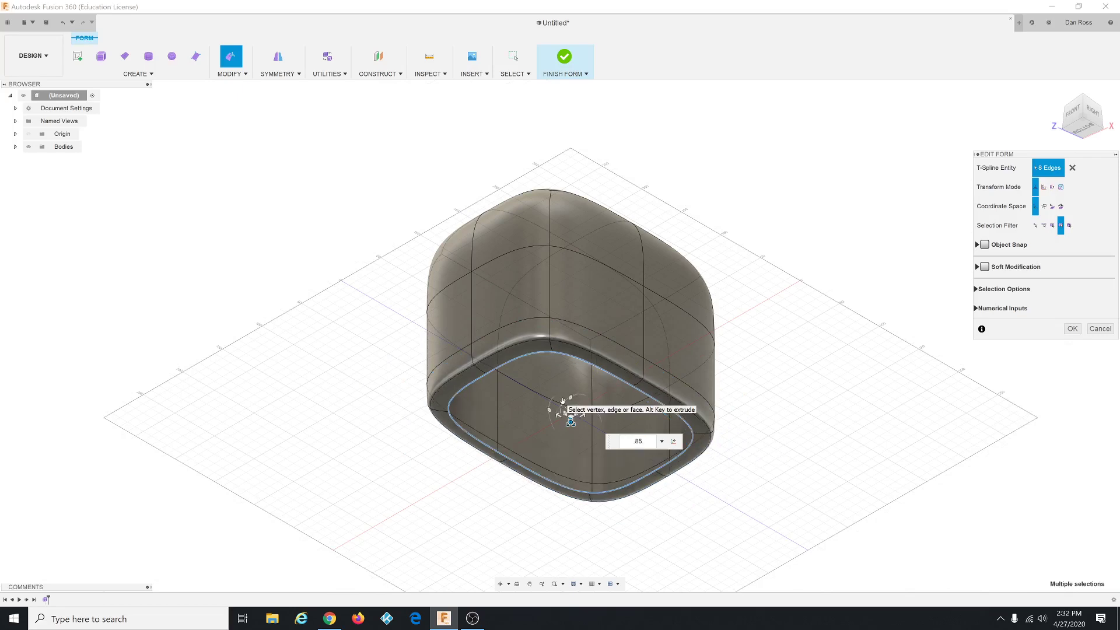
# Step: Close the open bottom edge loop of the box with Fill Hole in Collapse mode
pyautogui.press('Escape')
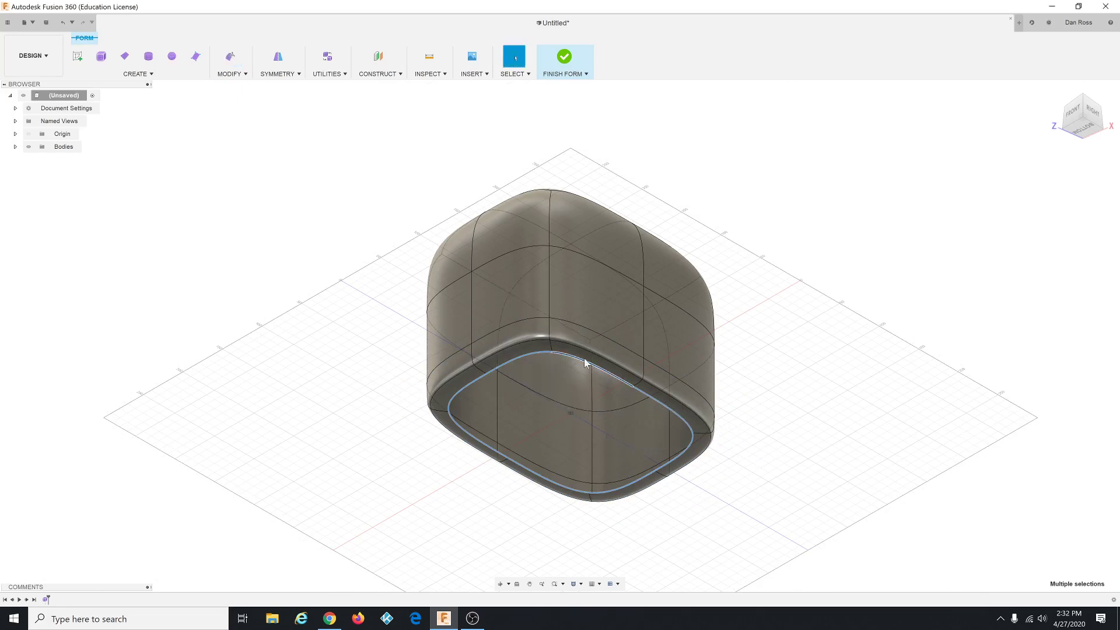
pyautogui.click(238, 74)
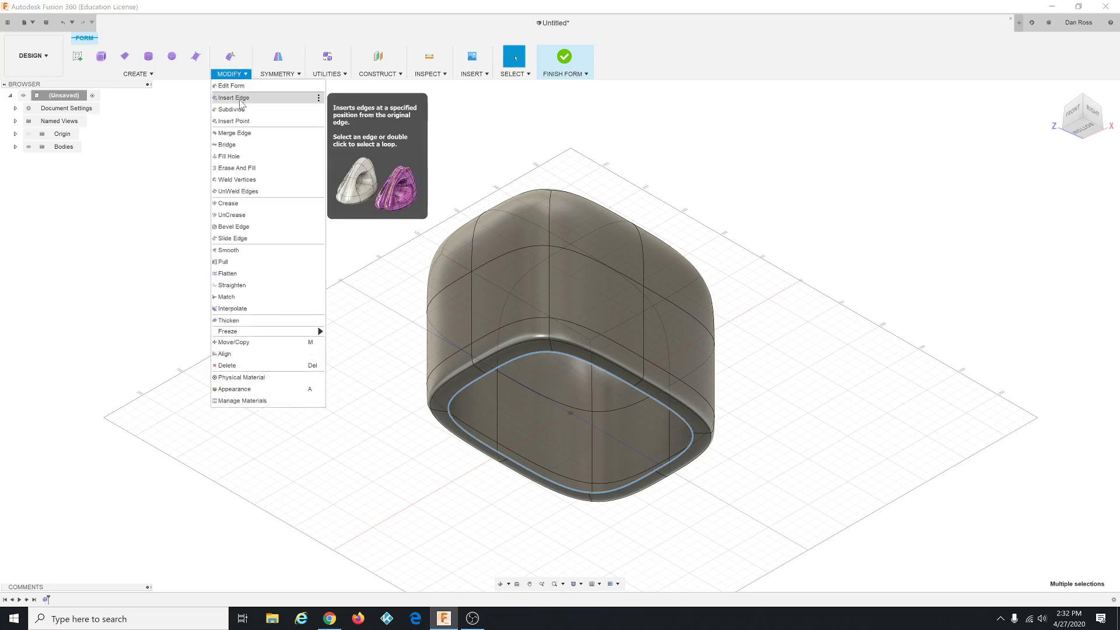
pyautogui.click(244, 157)
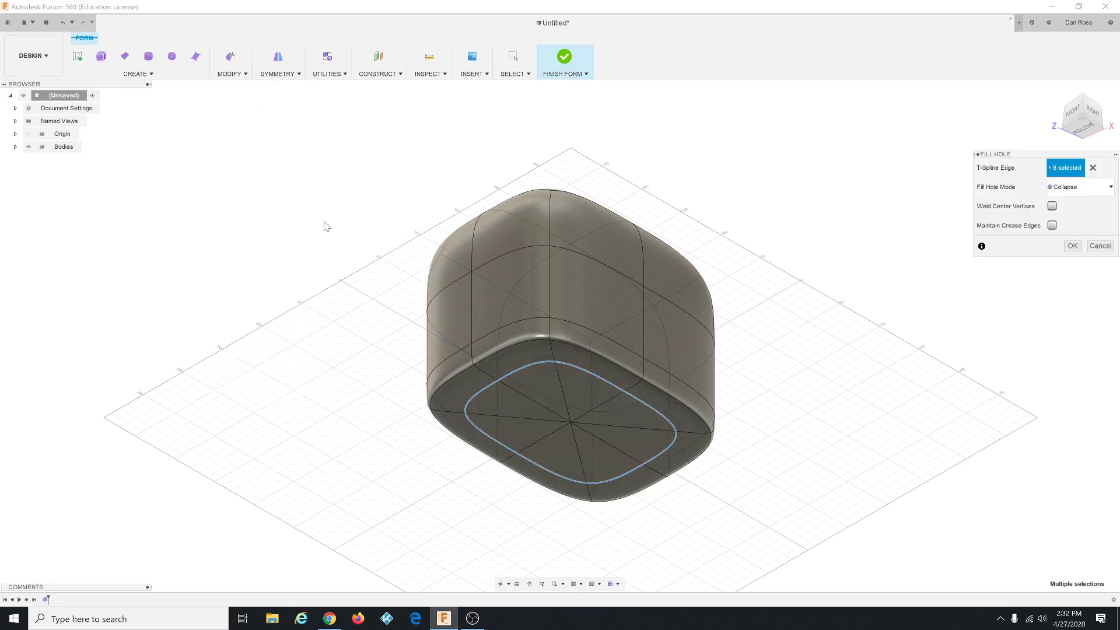
pyautogui.click(1070, 187)
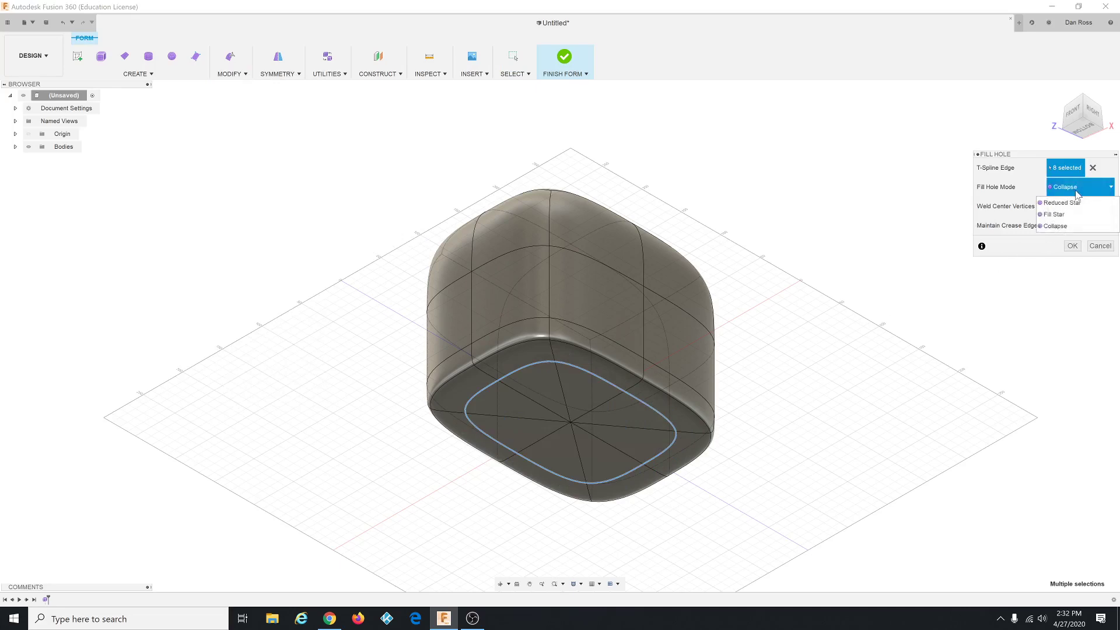
pyautogui.click(1056, 226)
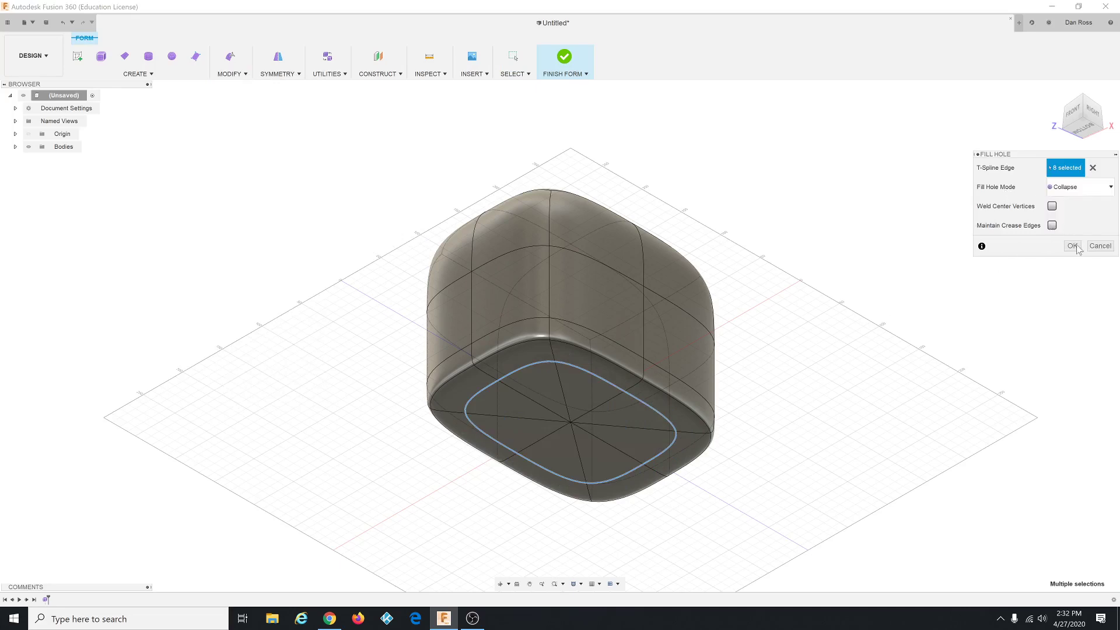
pyautogui.click(1072, 246)
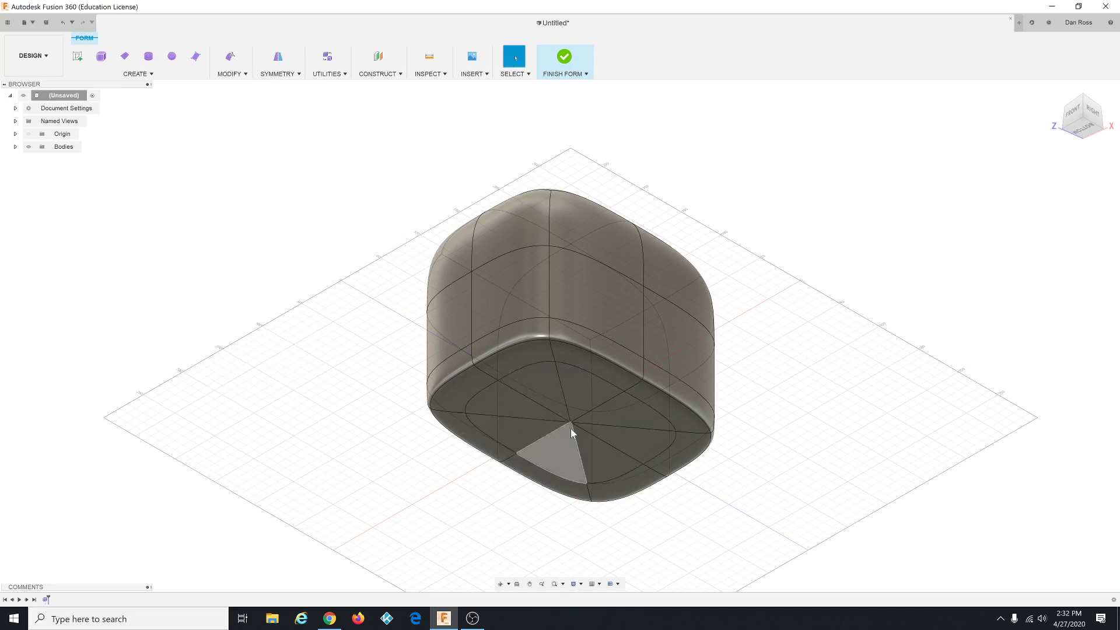
pyautogui.scroll(5, 589, 447)
pyautogui.scroll(-4, 589, 443)
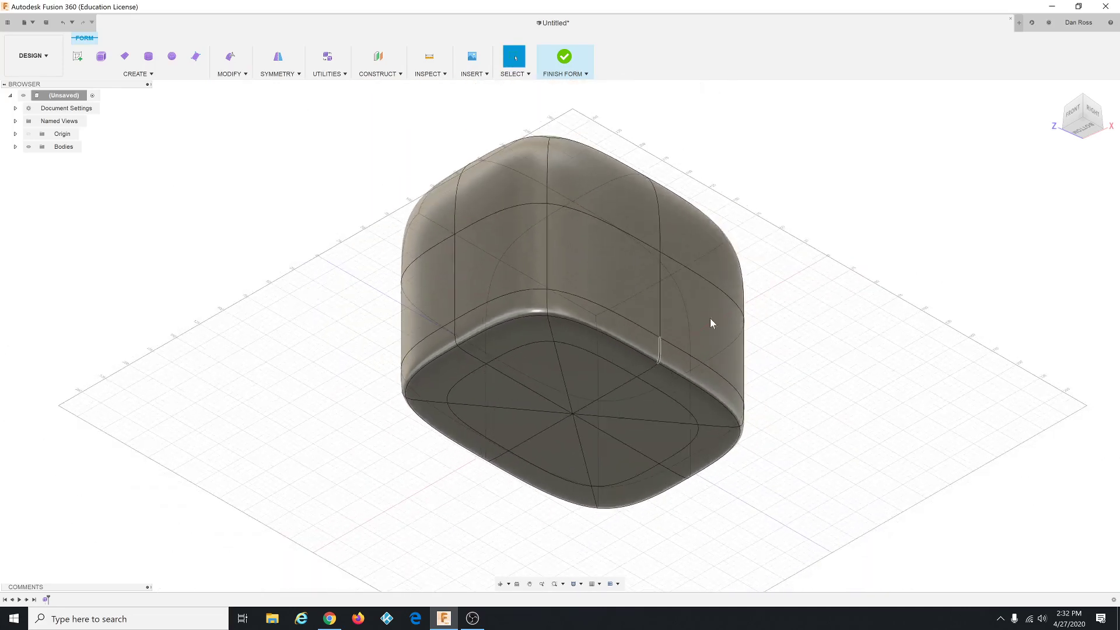
# Step: Bevel the loop of eight edges around the top of the box at bevel location 0.50 with 1 segment
pyautogui.click(1055, 92)
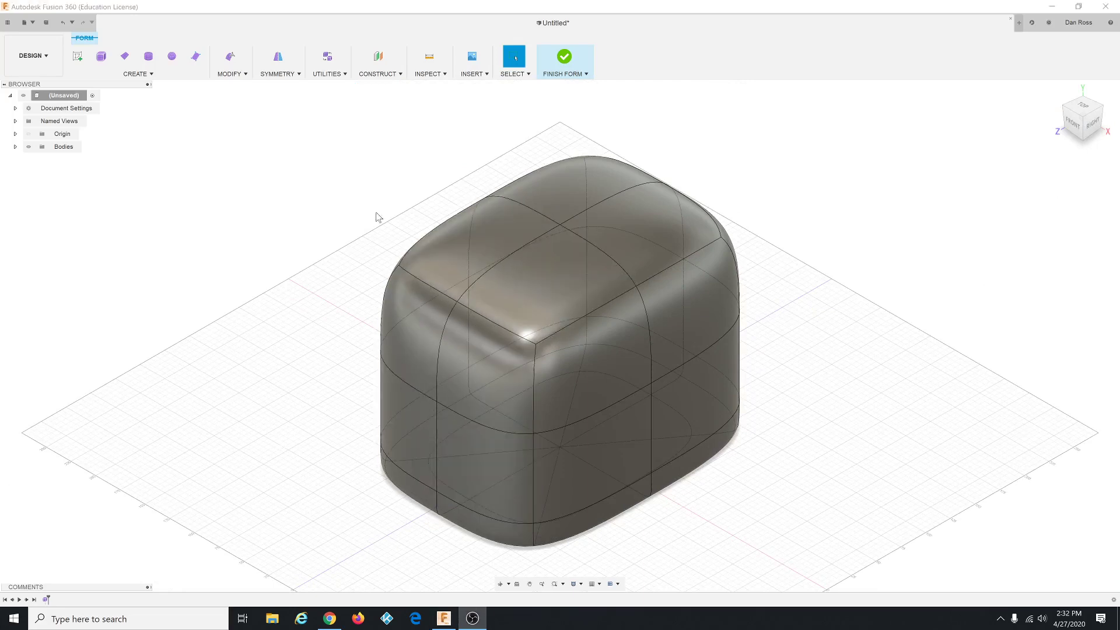
pyautogui.click(239, 74)
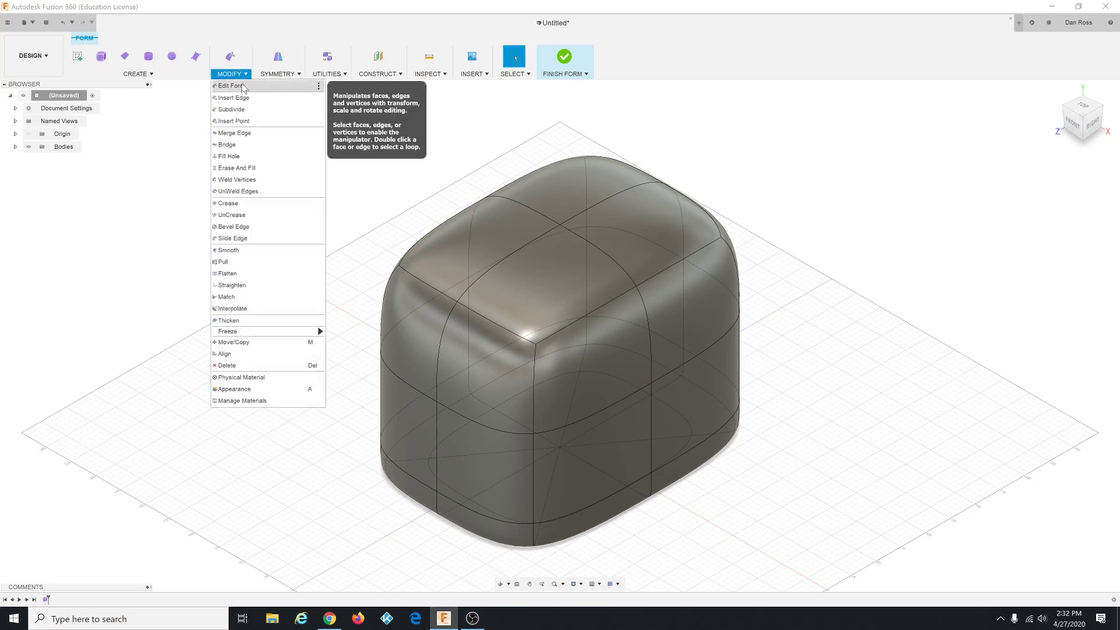
pyautogui.click(242, 86)
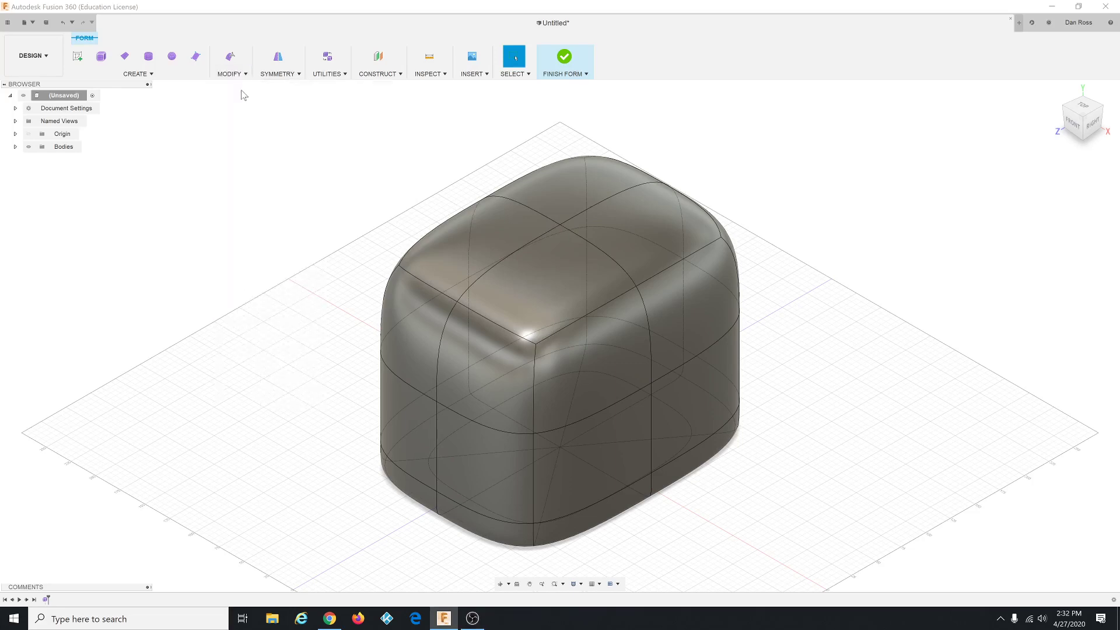
pyautogui.doubleClick(439, 291)
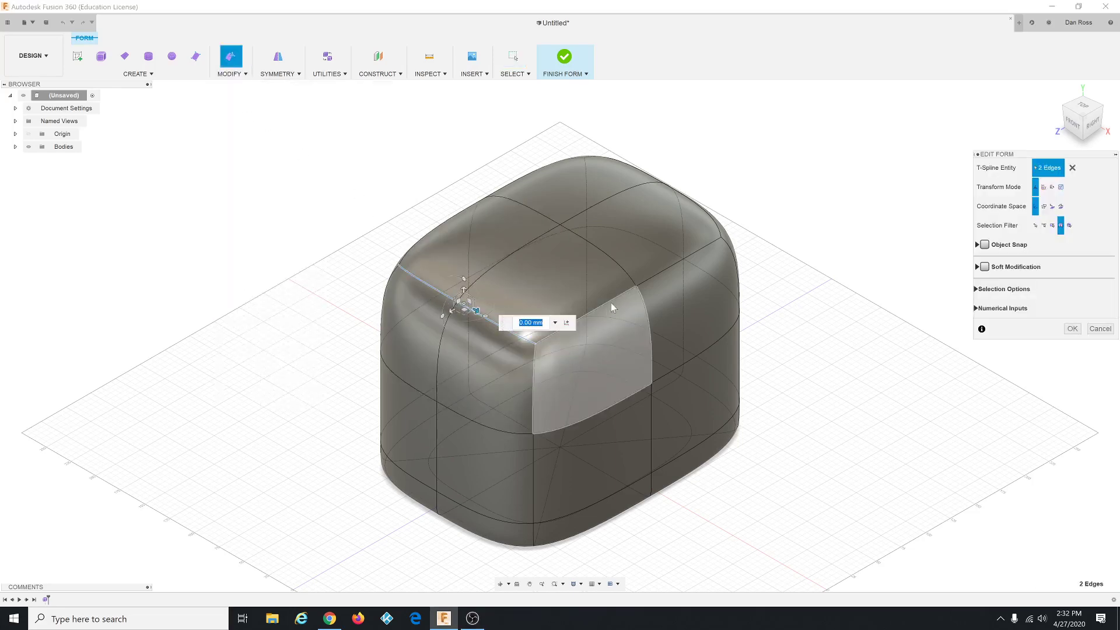
pyautogui.doubleClick(667, 268)
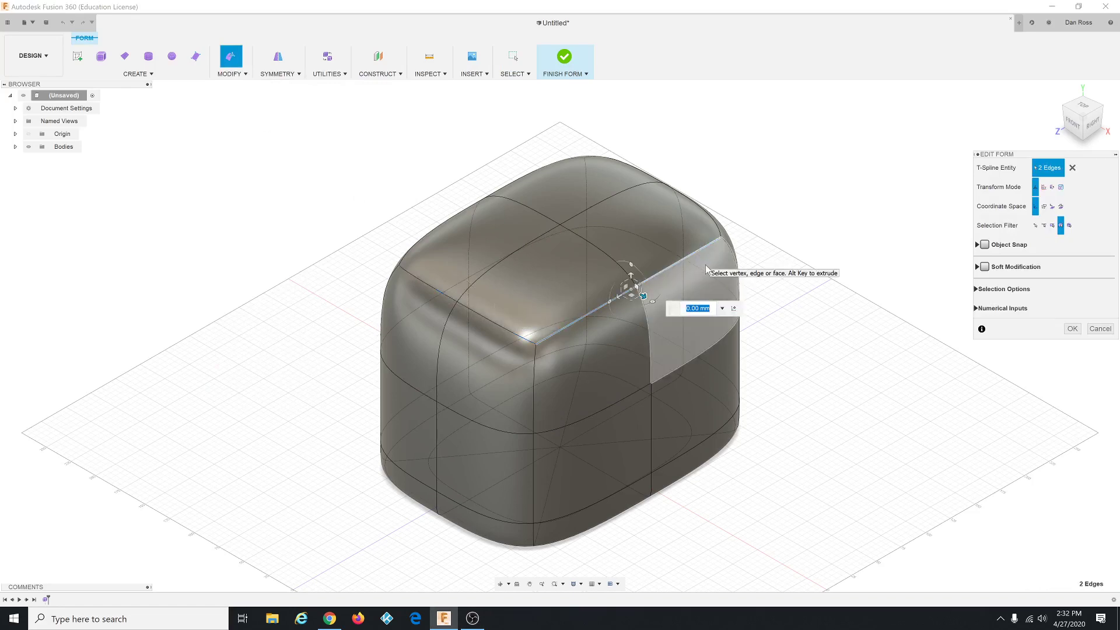
pyautogui.keyDown('shift'); pyautogui.doubleClick(501, 325); pyautogui.keyUp('shift')
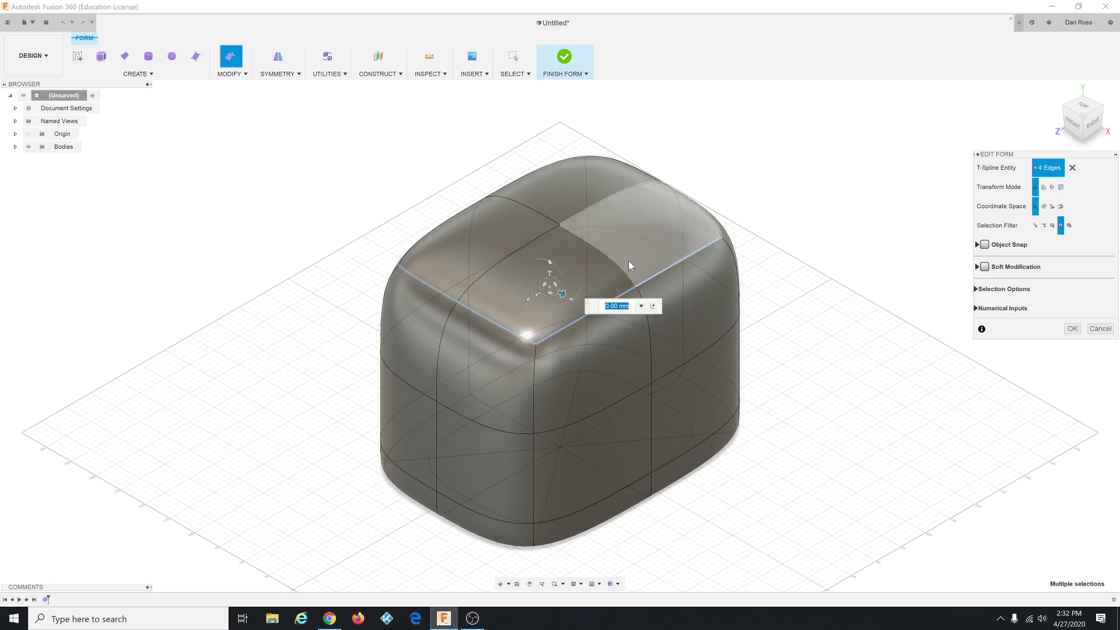
pyautogui.keyDown('shift'); pyautogui.moveTo(621, 262); pyautogui.dragTo(675, 344, button='middle'); pyautogui.keyUp('shift')
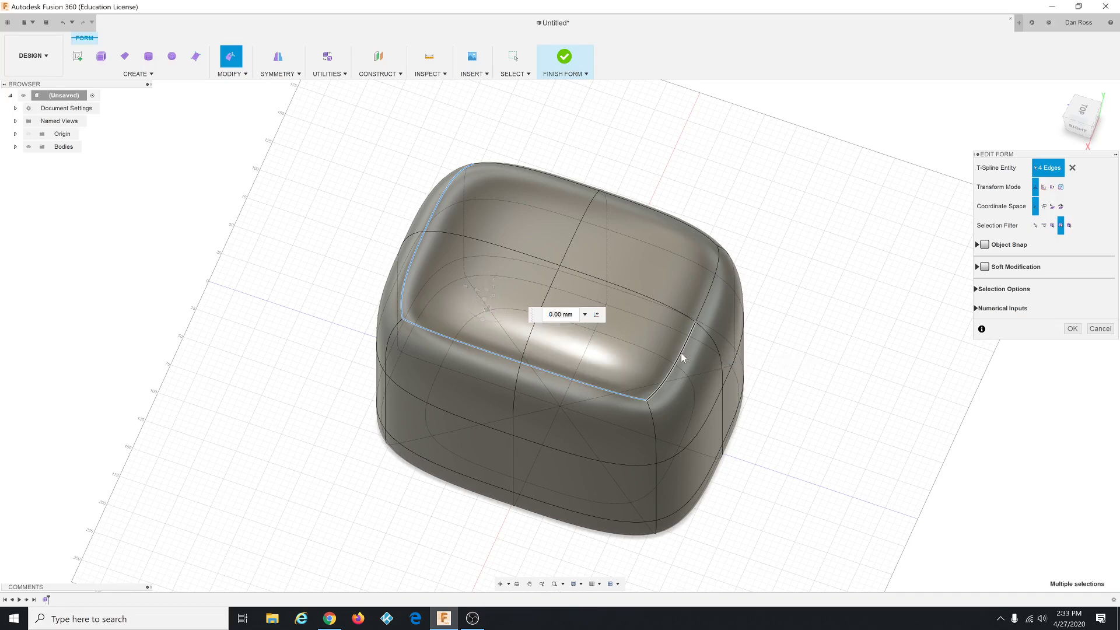
pyautogui.keyDown('shift'); pyautogui.click(681, 357); pyautogui.keyUp('shift')
pyautogui.keyDown('shift'); pyautogui.moveTo(621, 282); pyautogui.dragTo(612, 344, button='middle'); pyautogui.keyUp('shift')
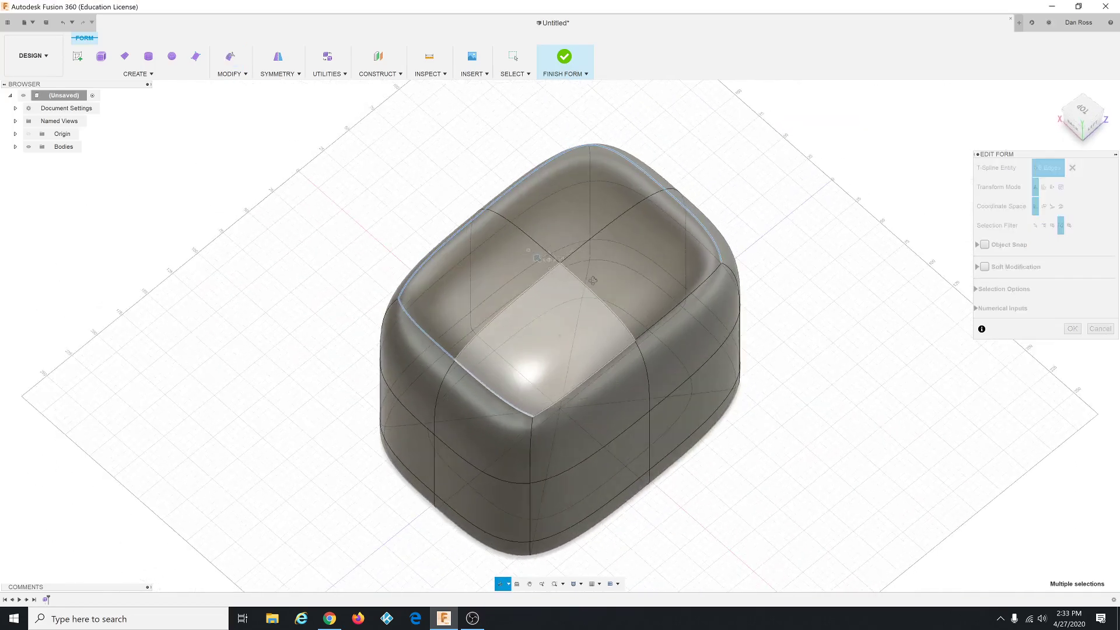
pyautogui.keyDown('shift'); pyautogui.click(611, 361); pyautogui.keyUp('shift')
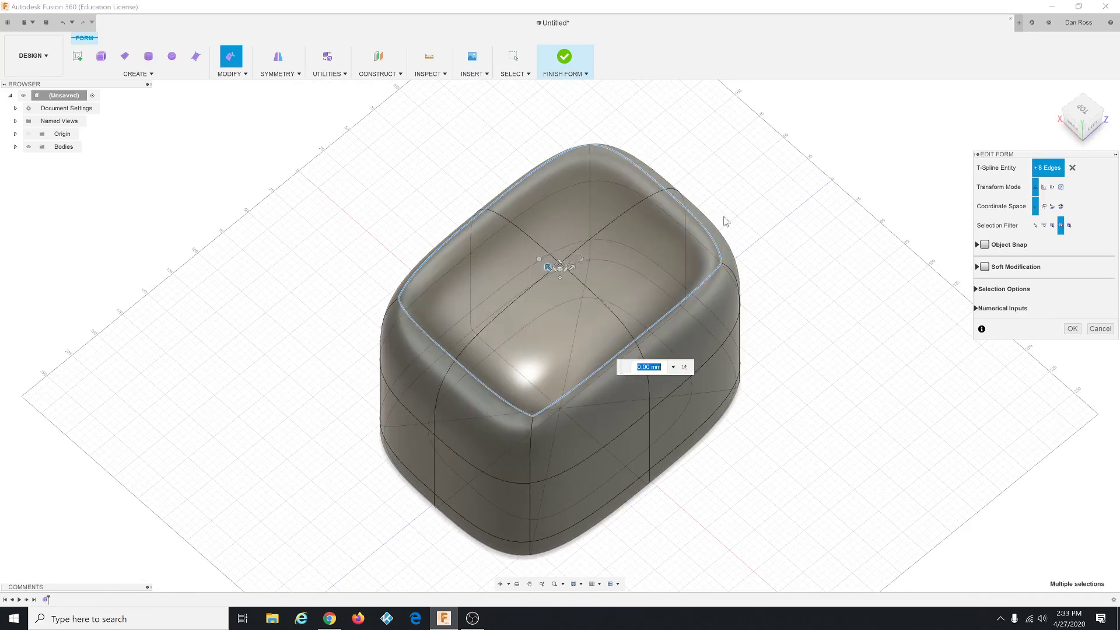
pyautogui.click(245, 75)
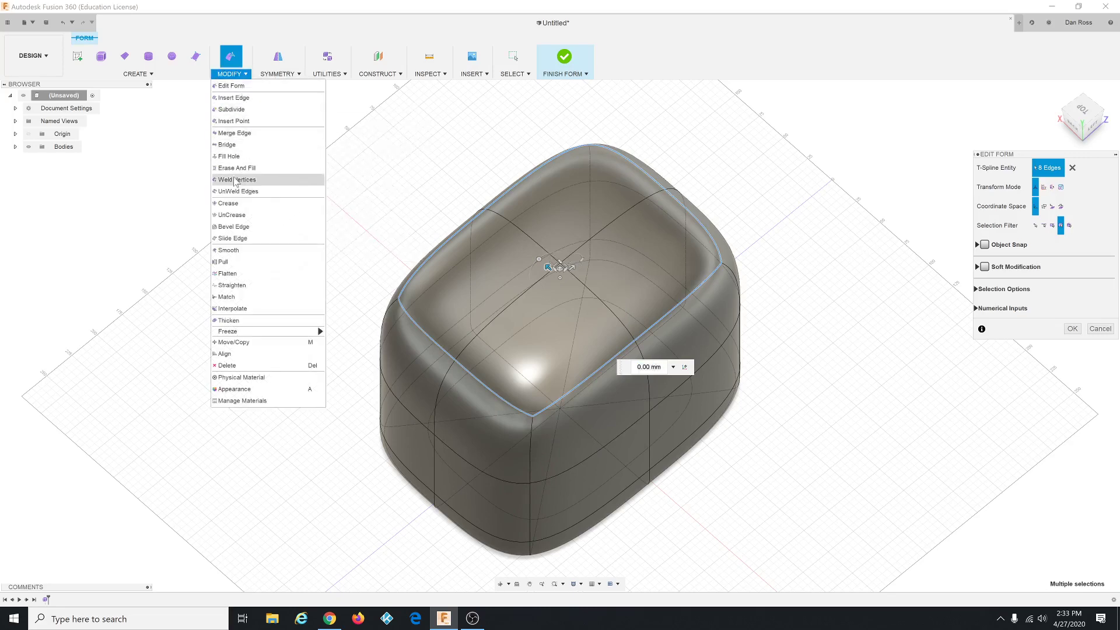
pyautogui.click(234, 226)
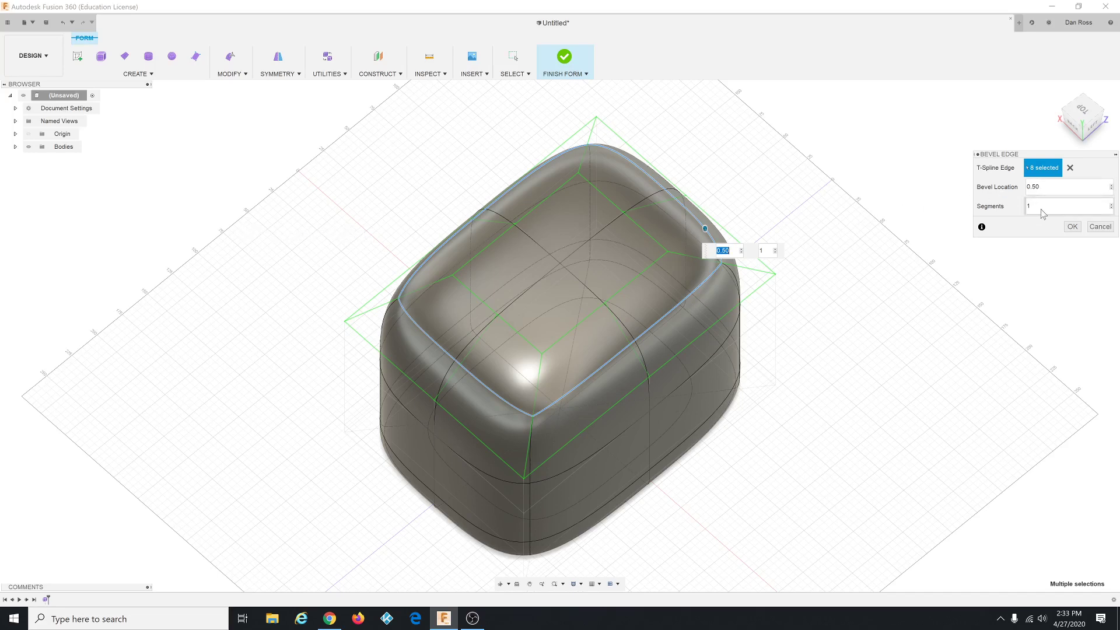
pyautogui.click(1072, 227)
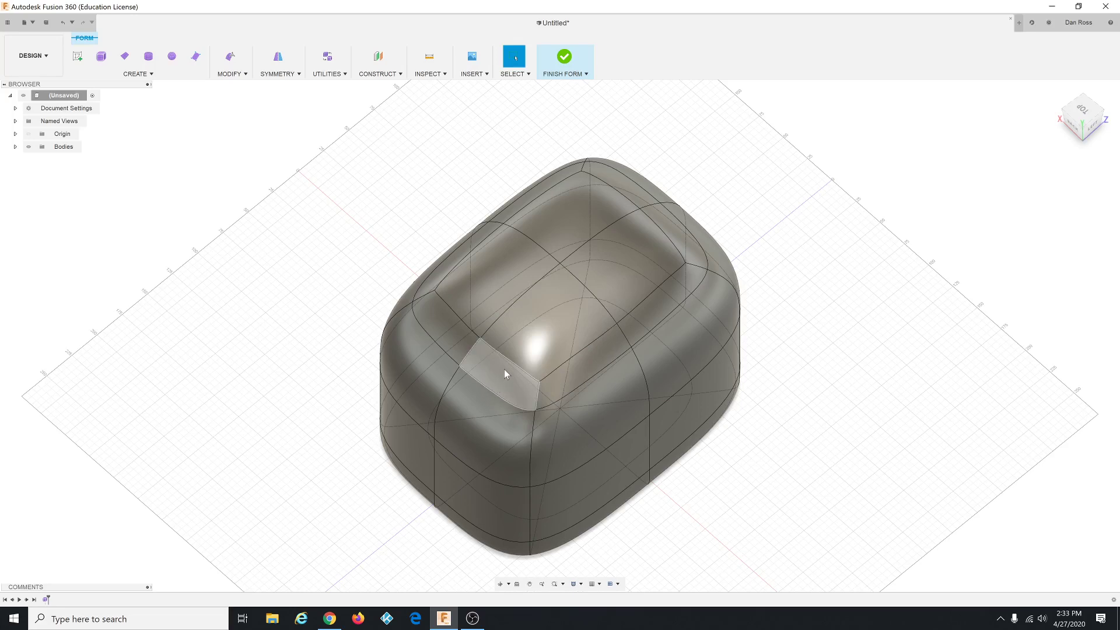
# Step: Scale the ring of eight beveled faces around the top inward in the horizontal plane by a factor of 0.85 with Edit Form
pyautogui.click(457, 333)
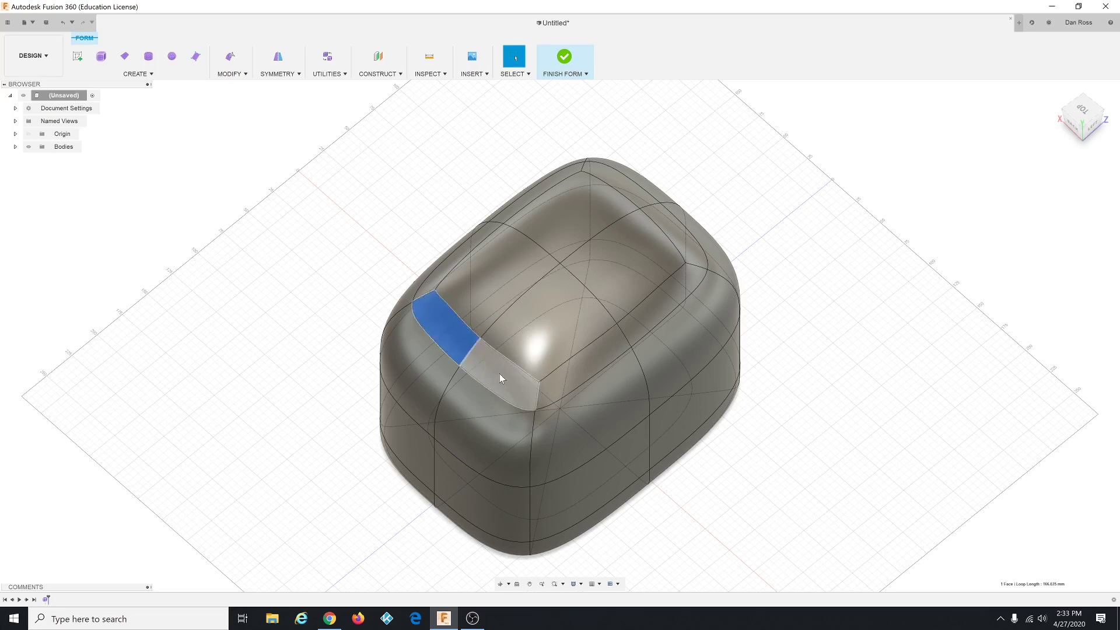
pyautogui.keyDown('shift'); pyautogui.click(504, 376); pyautogui.keyUp('shift')
pyautogui.keyDown('shift'); pyautogui.click(650, 314); pyautogui.keyUp('shift')
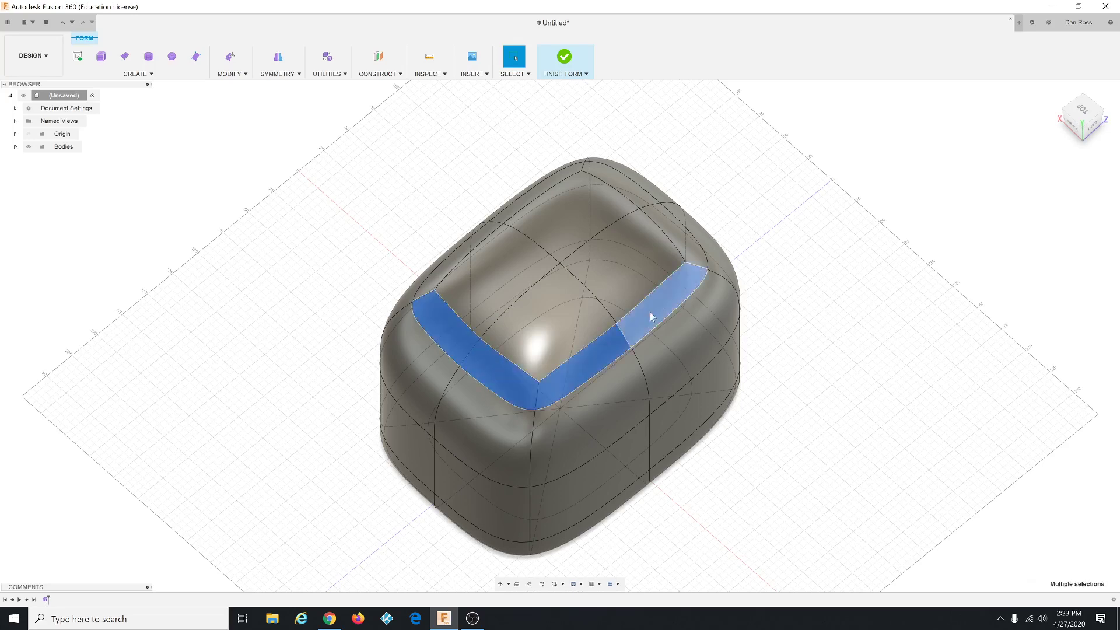
pyautogui.keyDown('shift'); pyautogui.click(679, 238); pyautogui.keyUp('shift')
pyautogui.keyDown('shift'); pyautogui.click(622, 186); pyautogui.keyUp('shift')
pyautogui.keyDown('shift'); pyautogui.click(548, 188); pyautogui.keyUp('shift')
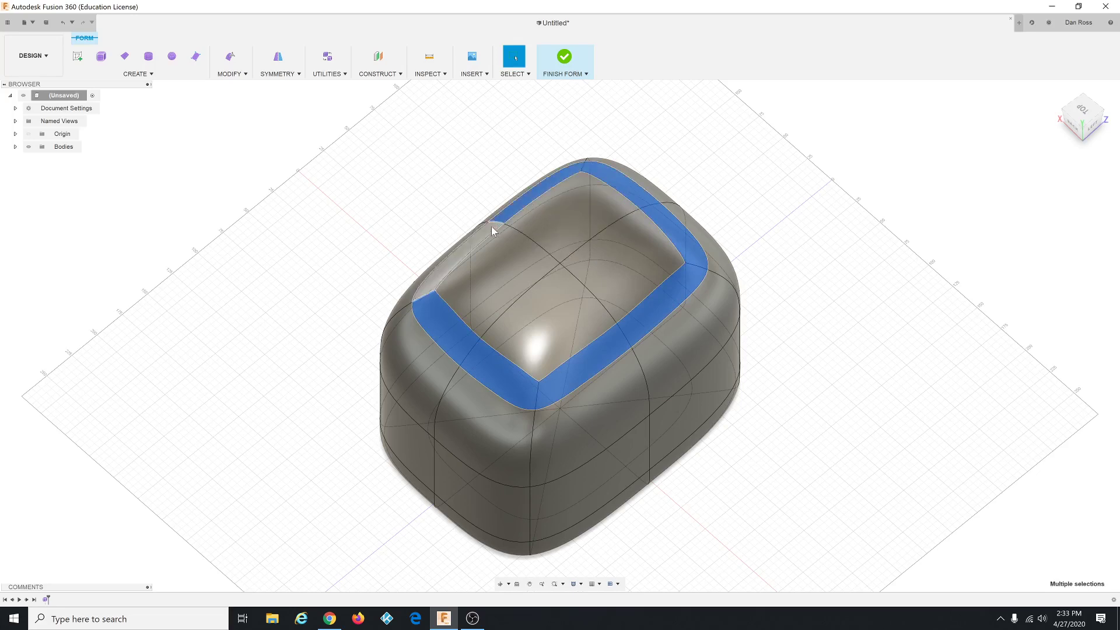
pyautogui.keyDown('shift'); pyautogui.click(483, 236); pyautogui.keyUp('shift')
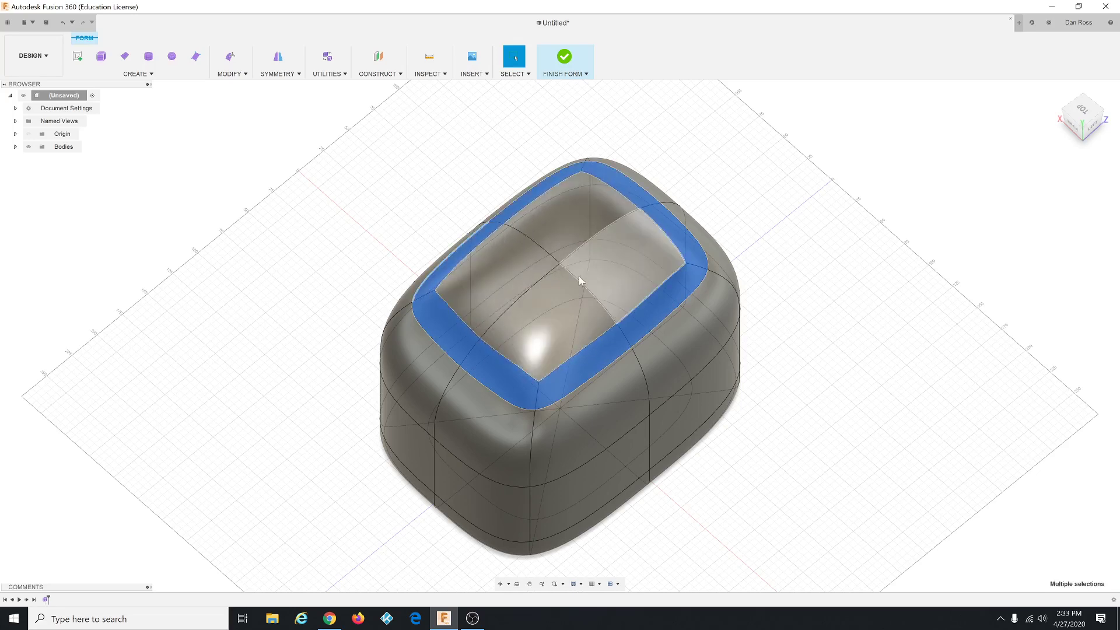
pyautogui.keyDown('shift'); pyautogui.moveTo(538, 303); pyautogui.dragTo(572, 306, button='middle'); pyautogui.keyUp('shift')
pyautogui.keyDown('shift'); pyautogui.moveTo(612, 390); pyautogui.dragTo(782, 273, button='middle'); pyautogui.keyUp('shift')
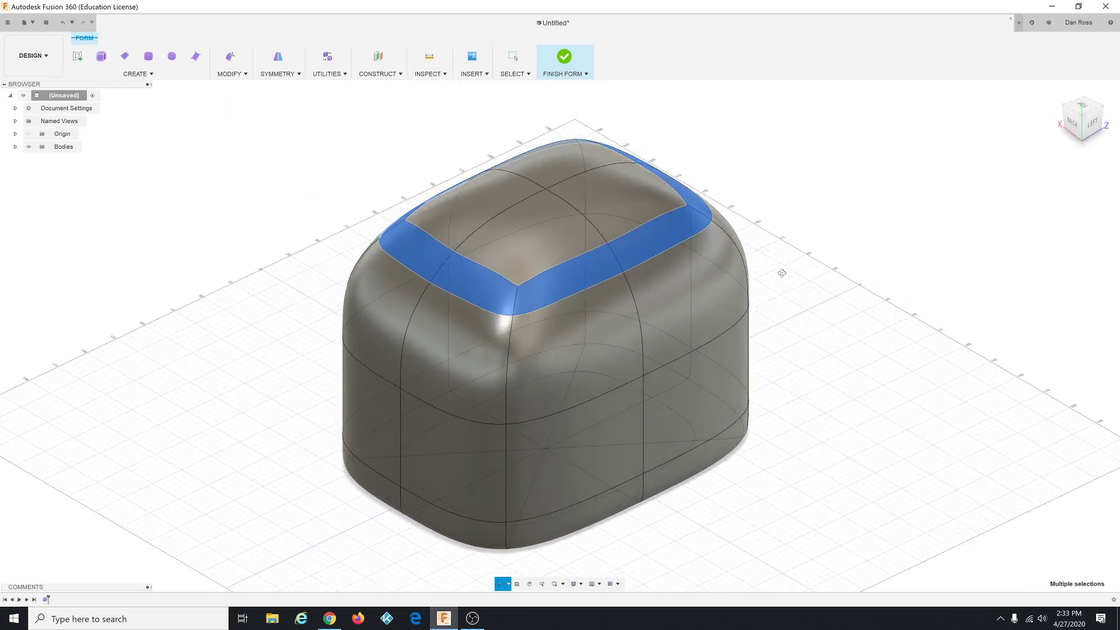
pyautogui.click(240, 73)
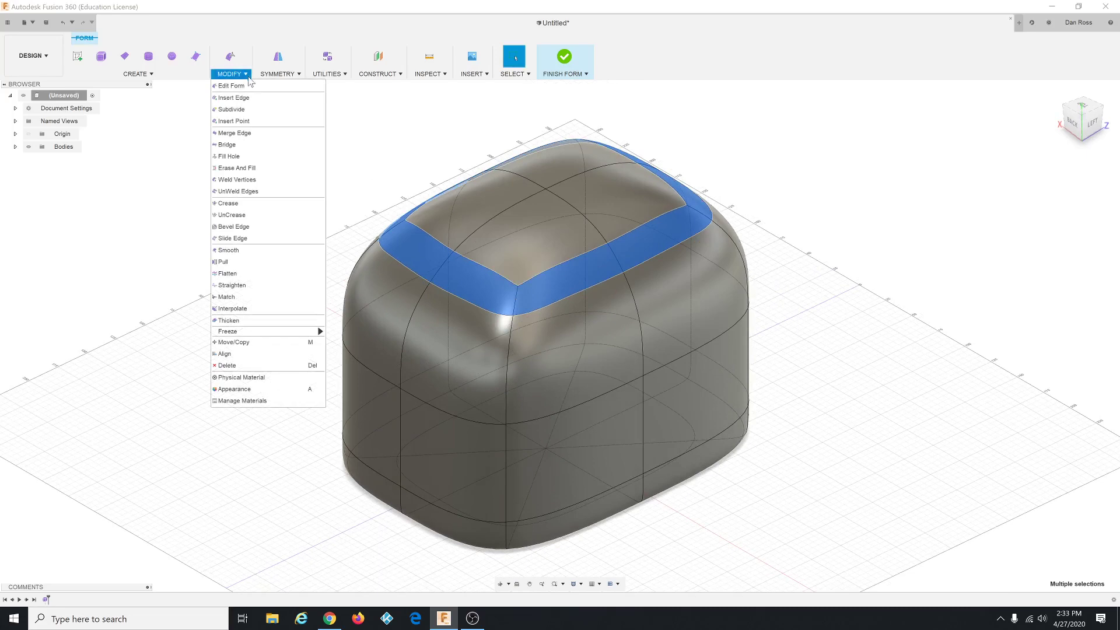
pyautogui.click(252, 89)
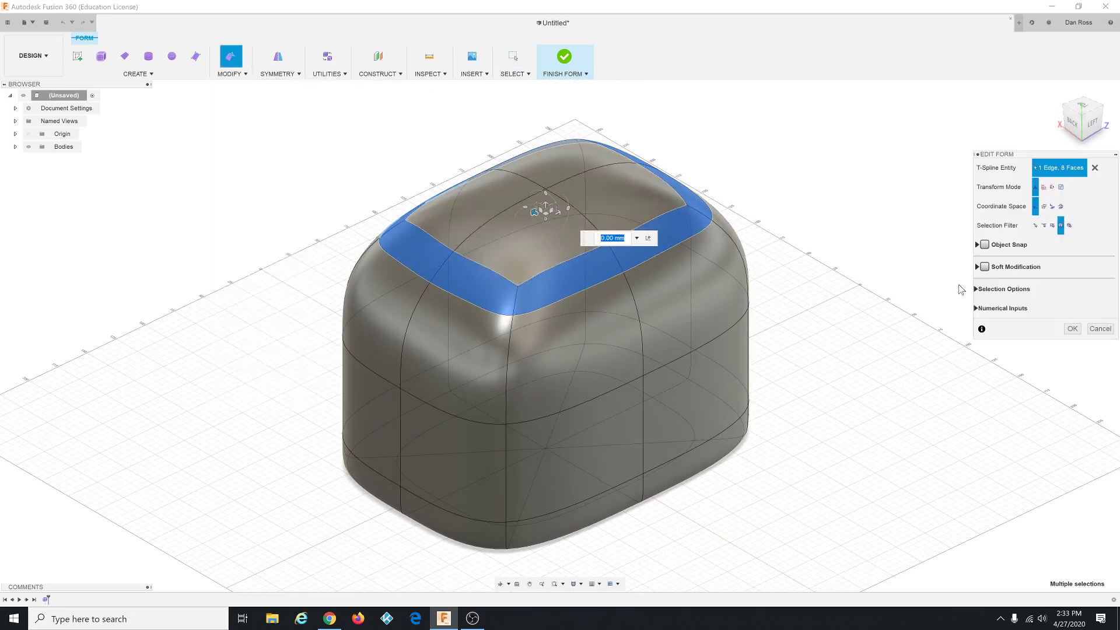
pyautogui.hotkey('alt', 'Tab')
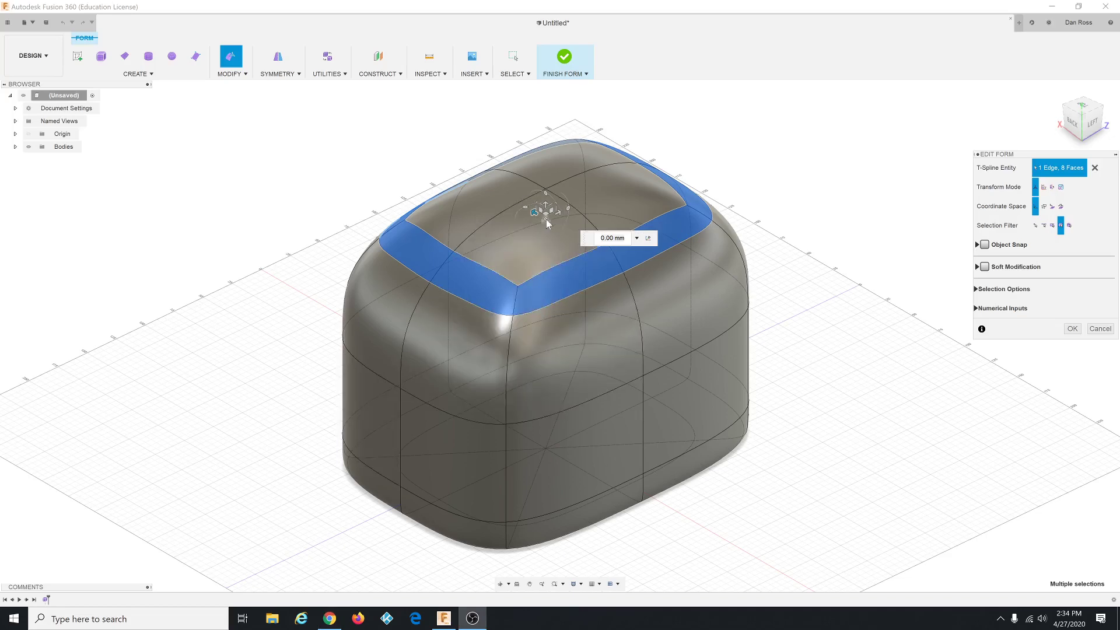
pyautogui.keyDown('shift'); pyautogui.moveTo(540, 247); pyautogui.dragTo(727, 217, button='middle'); pyautogui.keyUp('shift')
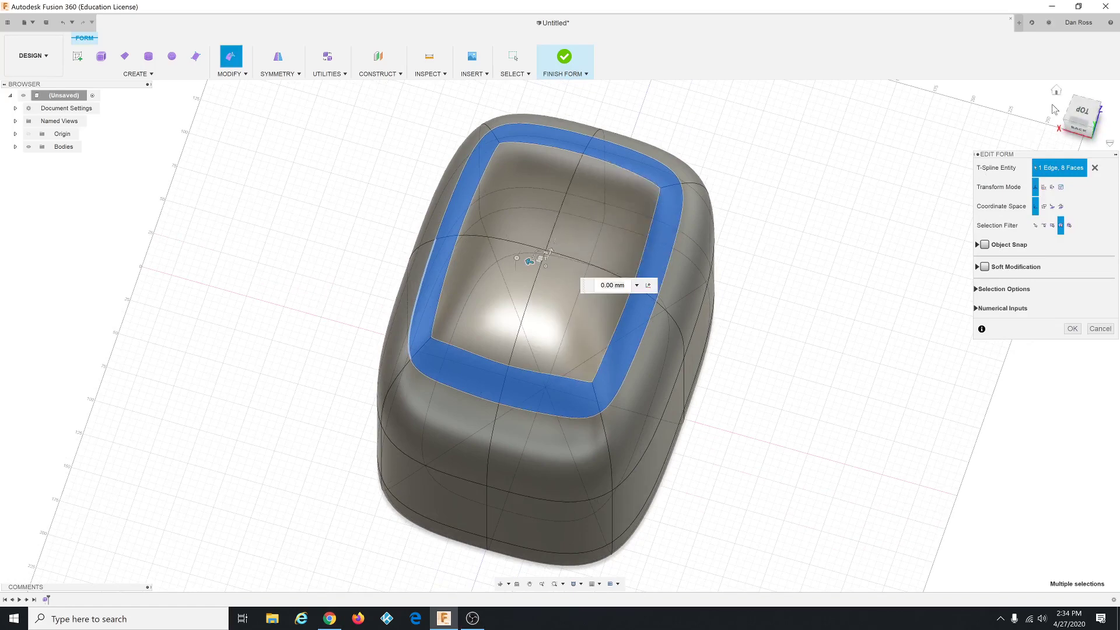
pyautogui.click(1059, 89)
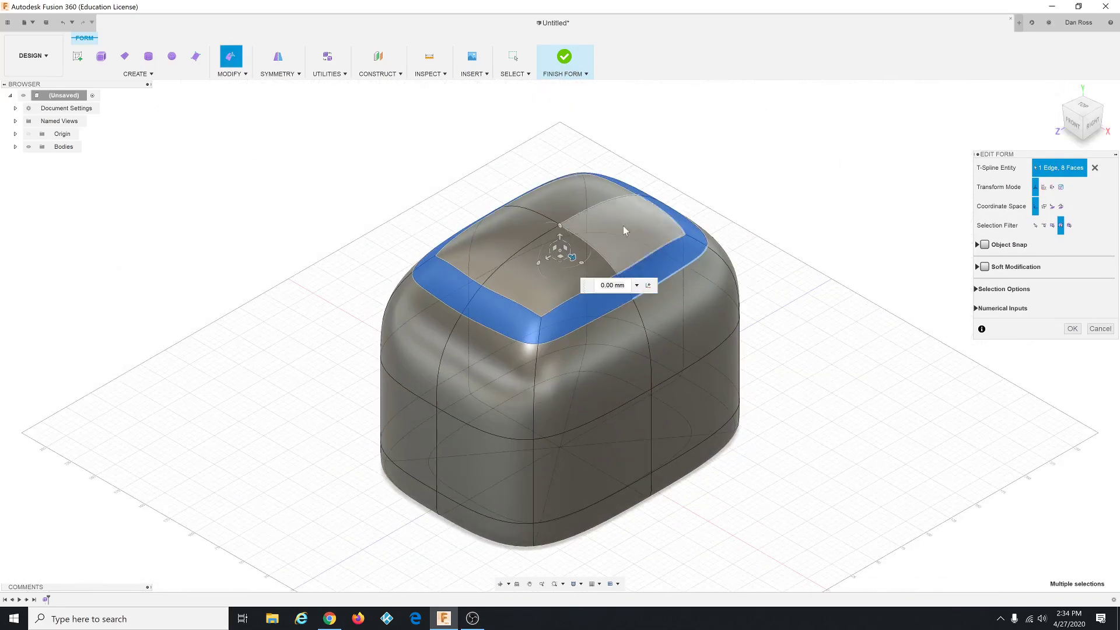
pyautogui.scroll(5, 702, 201)
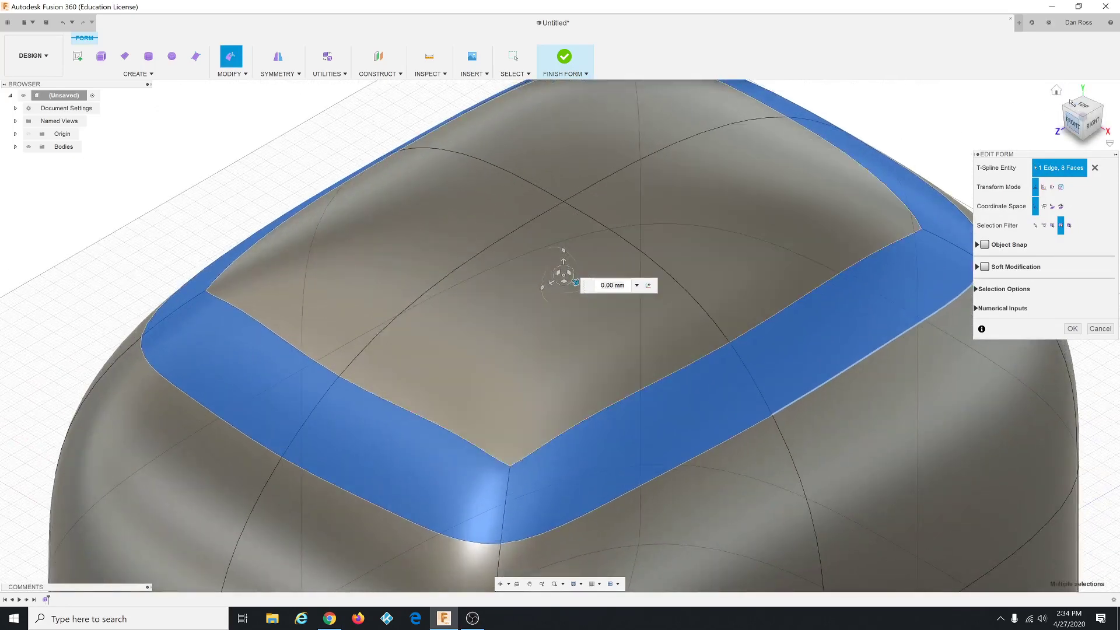
pyautogui.click(1057, 90)
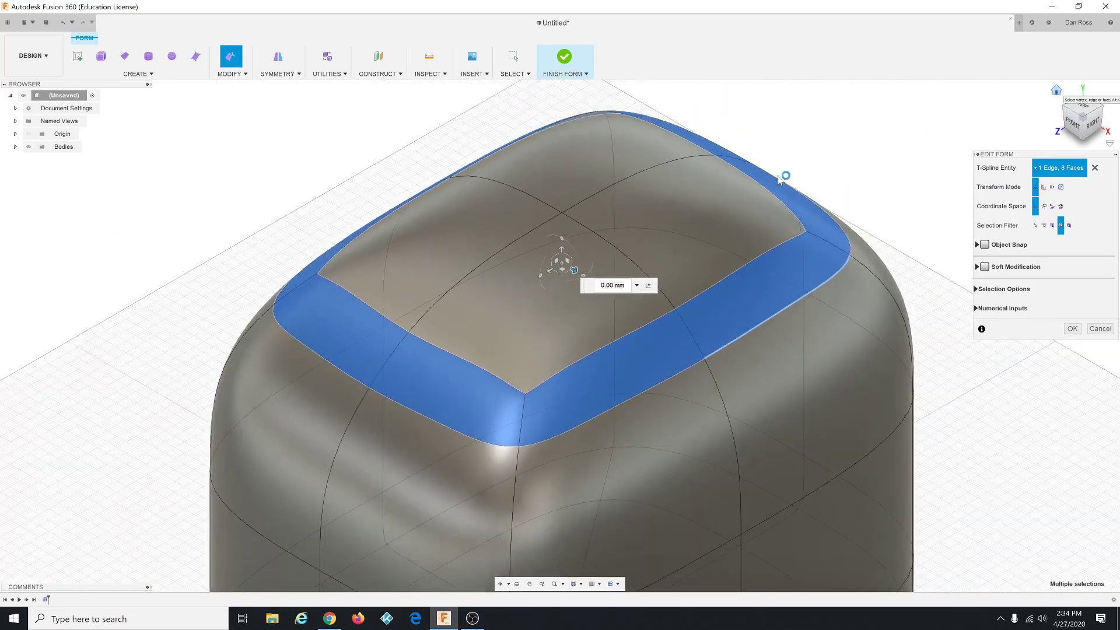
pyautogui.scroll(3, 560, 260)
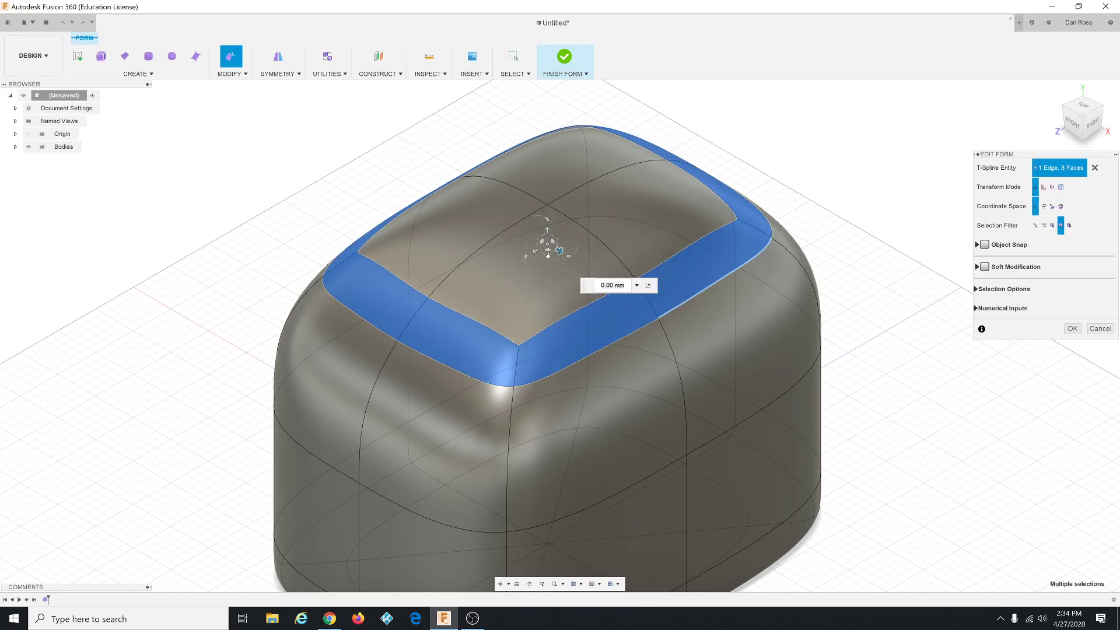
pyautogui.write('0.694')
pyautogui.press('BackSpace')
pyautogui.press('BackSpace')
pyautogui.press('BackSpace')
pyautogui.press('BackSpace')
pyautogui.press('BackSpace')
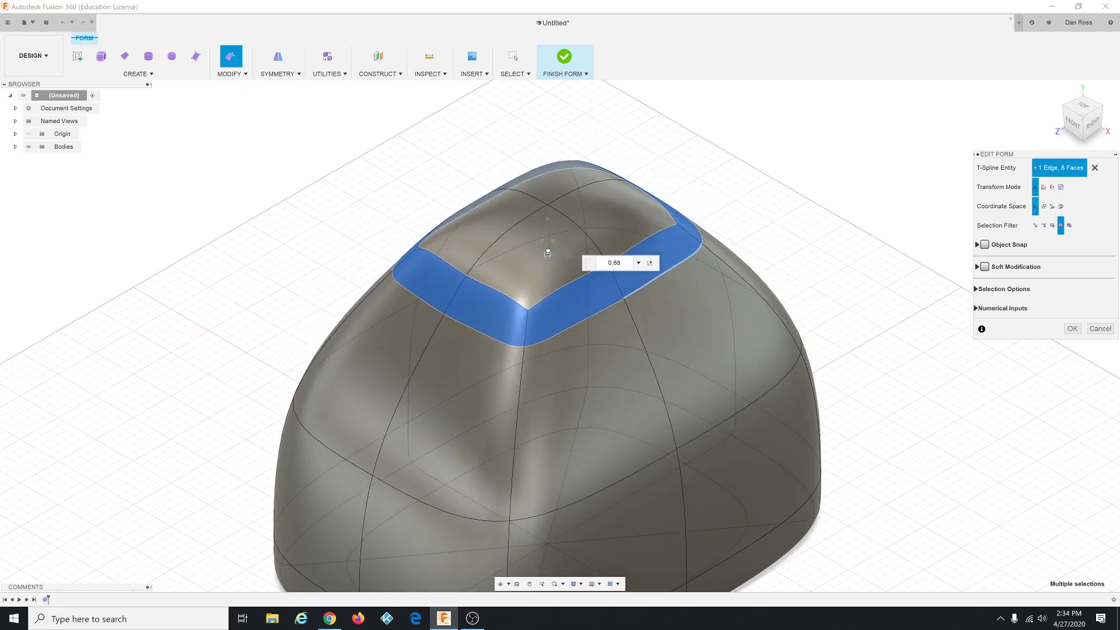
pyautogui.write('1.00')
pyautogui.press('Return')
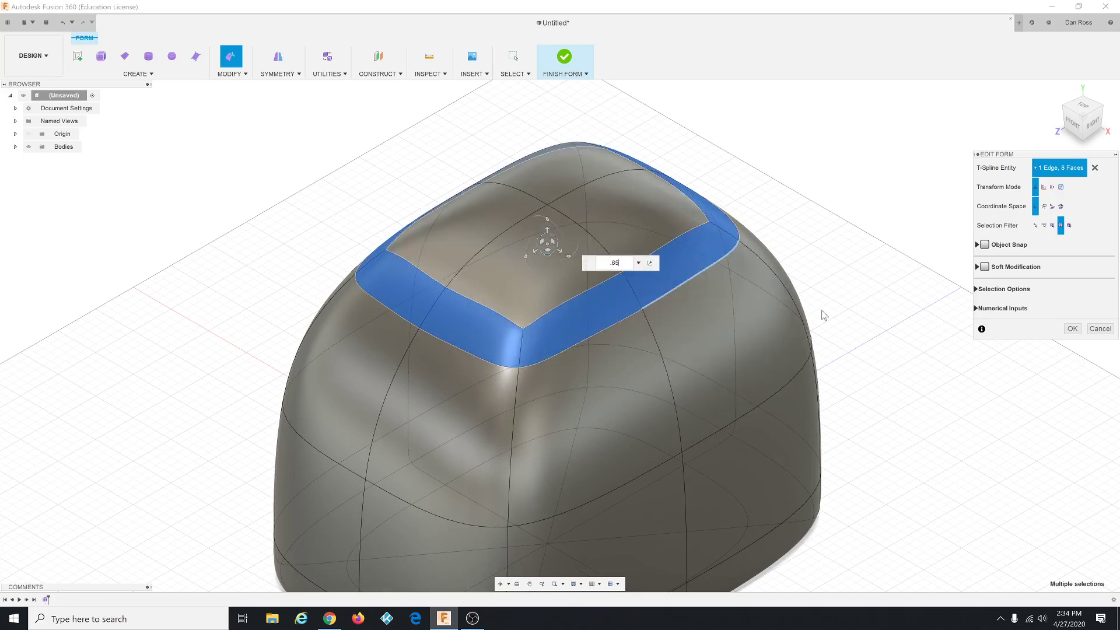
pyautogui.click(1073, 328)
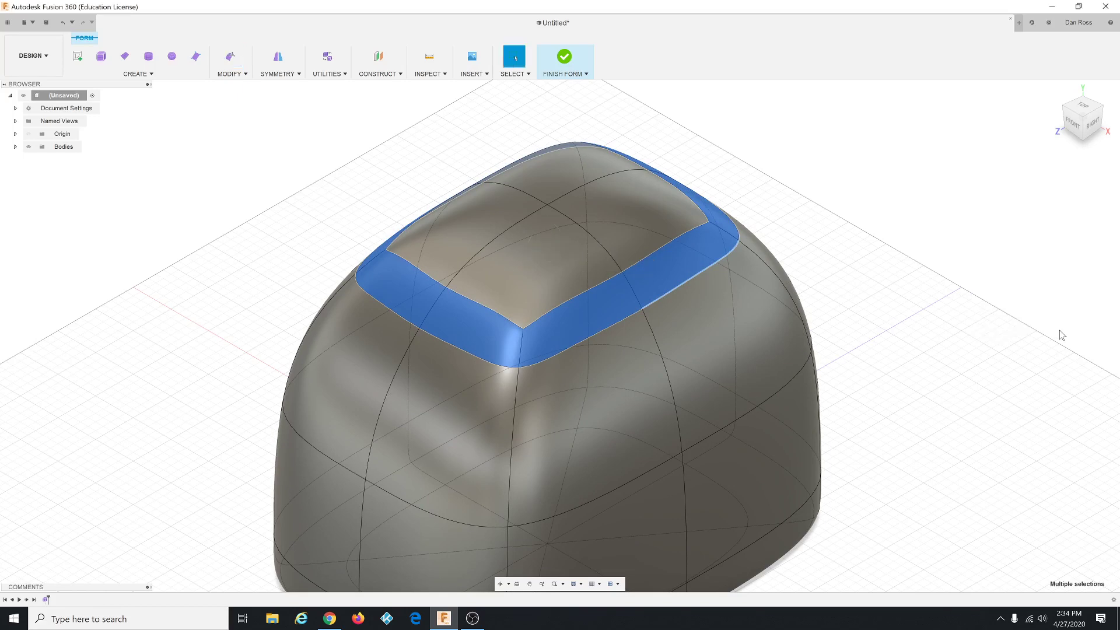
# Step: Clear the face selection, show the origin planes and hide Body1
pyautogui.scroll(-3, 270, 287)
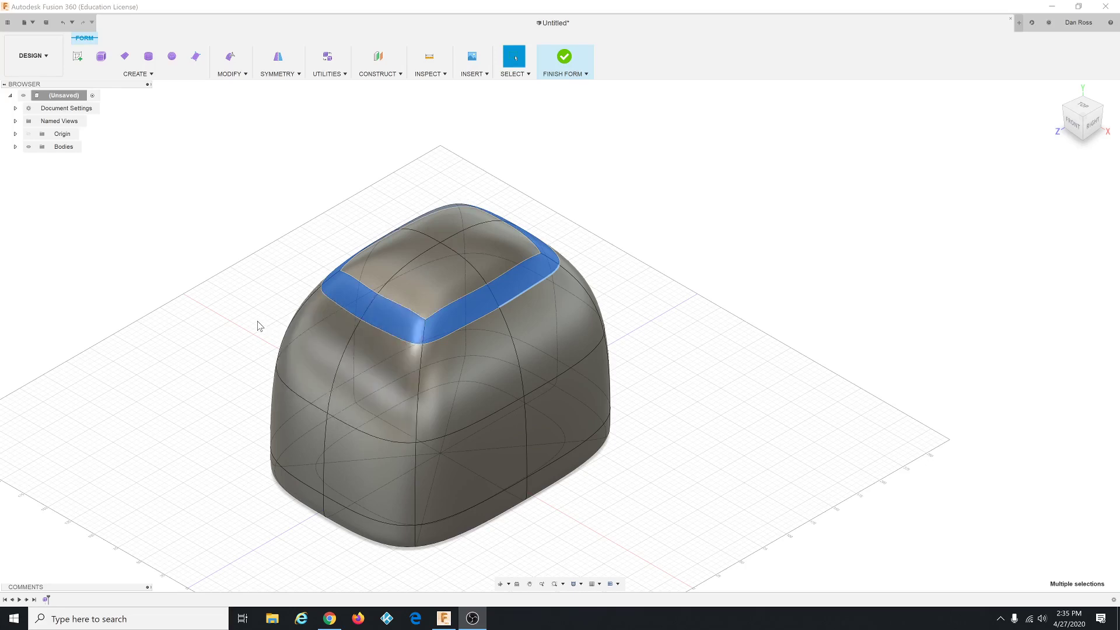
pyautogui.click(29, 134)
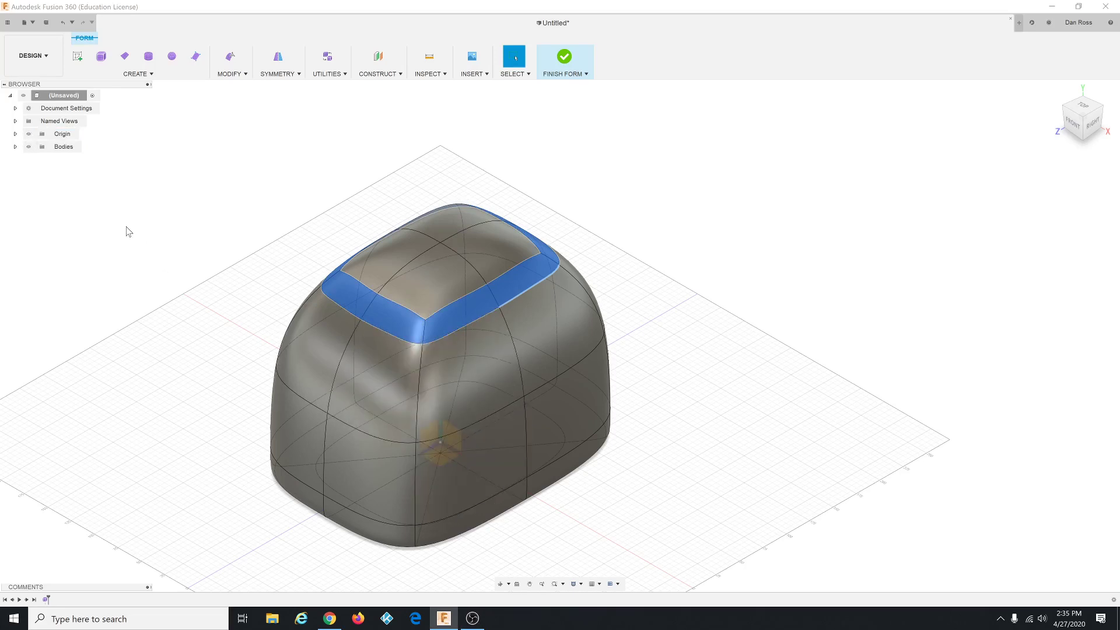
pyautogui.click(15, 147)
pyautogui.click(28, 159)
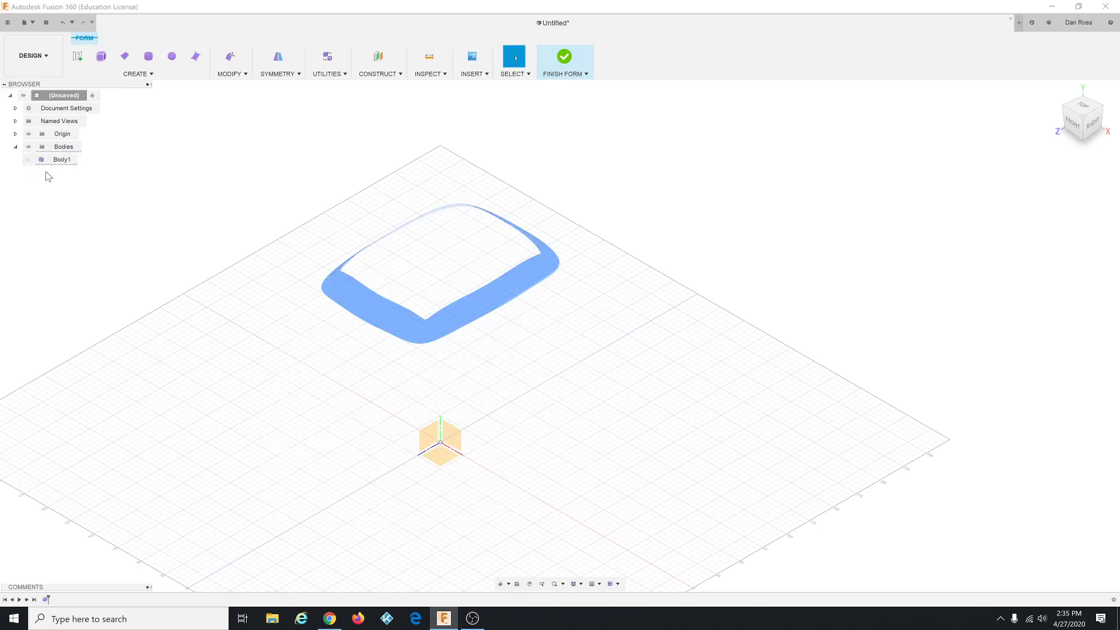
pyautogui.click(225, 308)
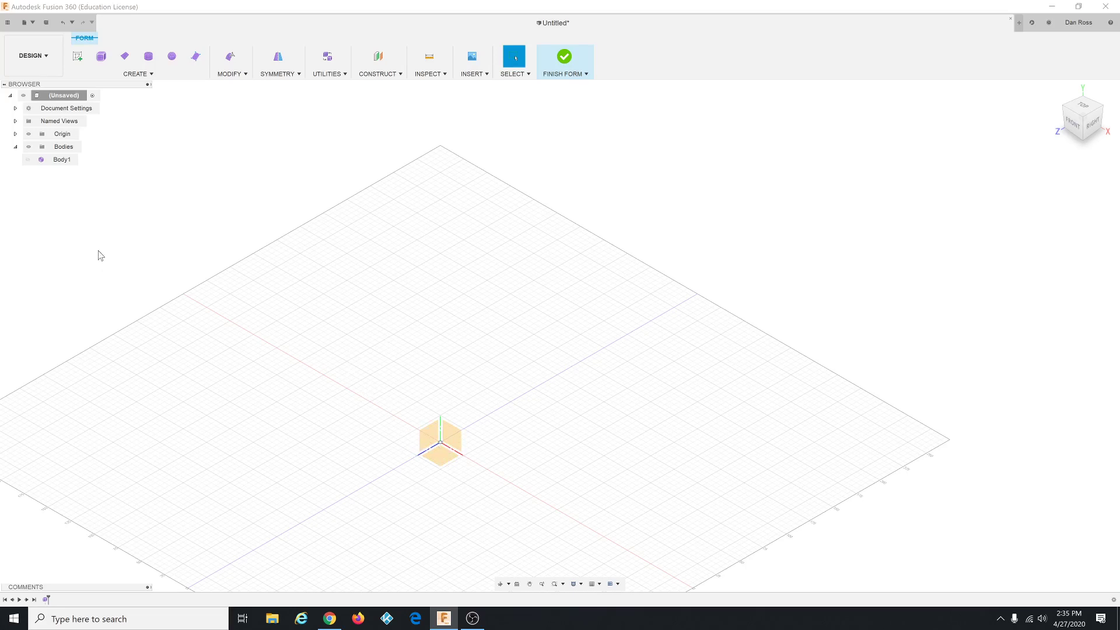
pyautogui.click(54, 163)
pyautogui.click(27, 159)
pyautogui.click(27, 160)
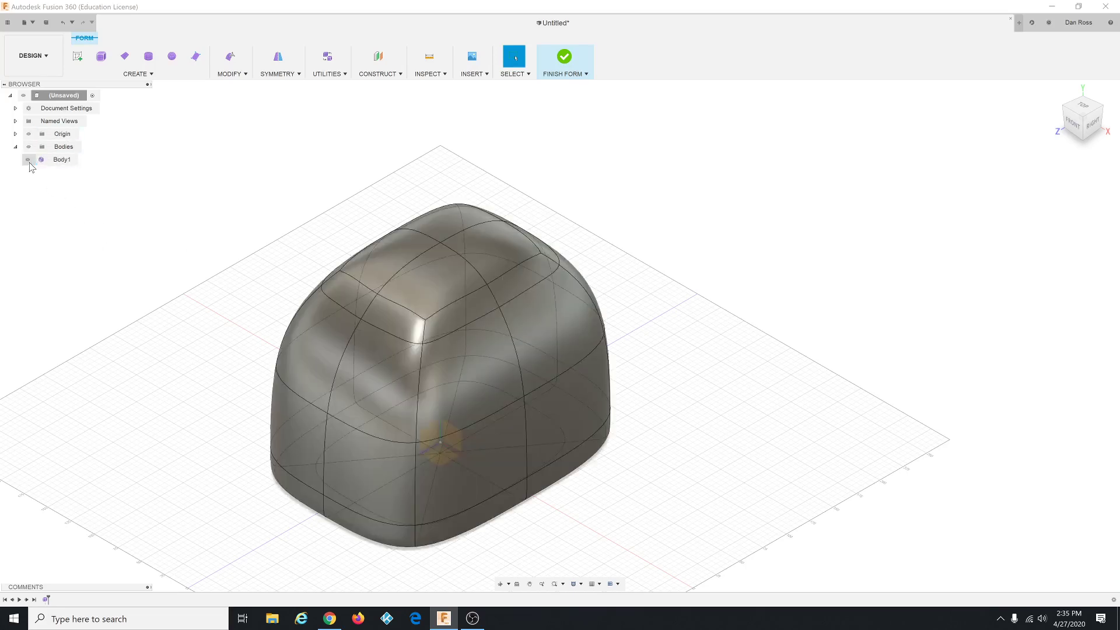
pyautogui.click(27, 160)
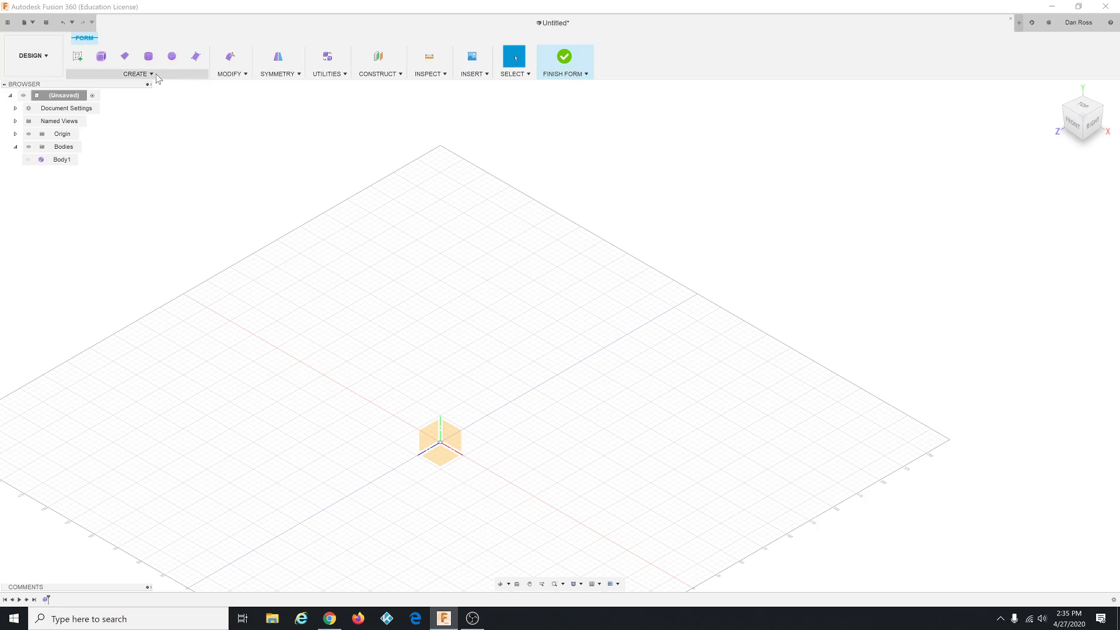
# Step: Create a sketch on the YZ origin plane and make Body1 visible again
pyautogui.rightClick(431, 441)
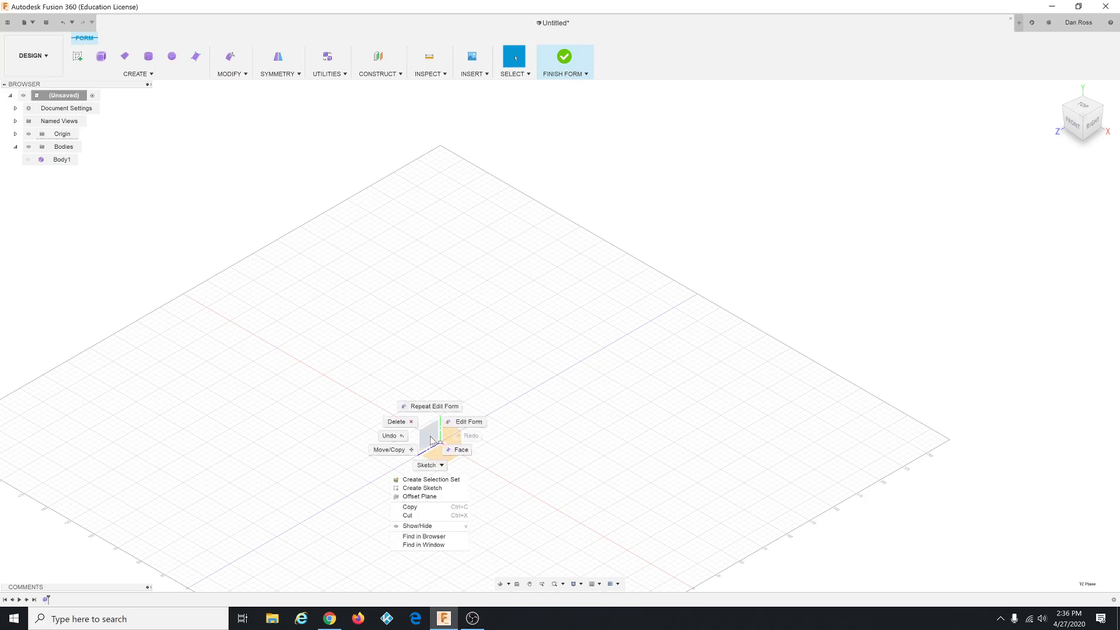
pyautogui.click(420, 488)
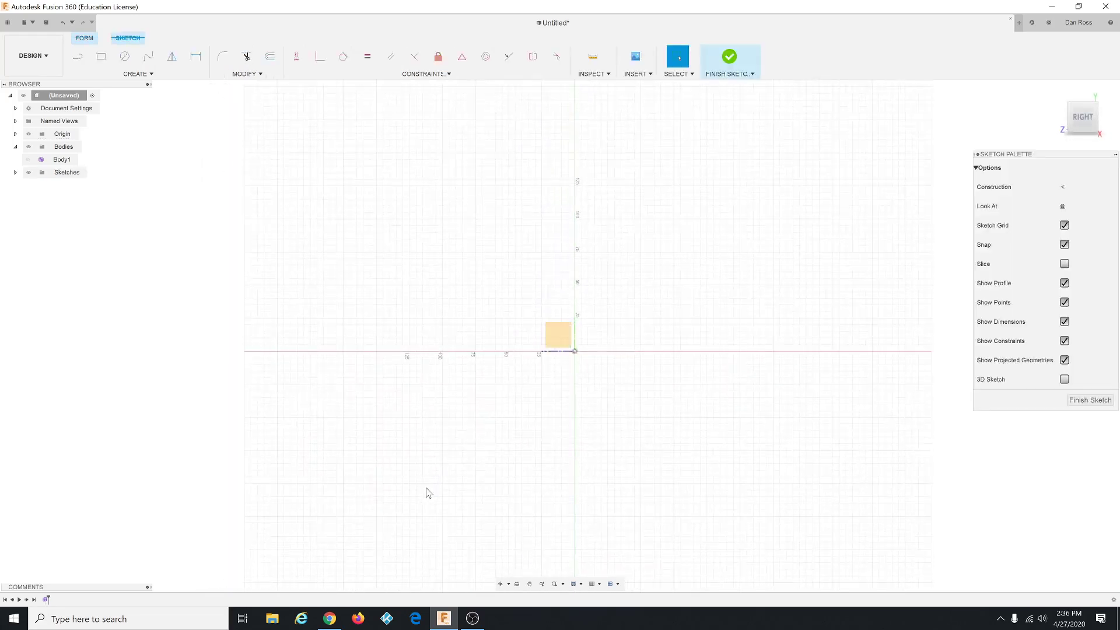
pyautogui.click(28, 160)
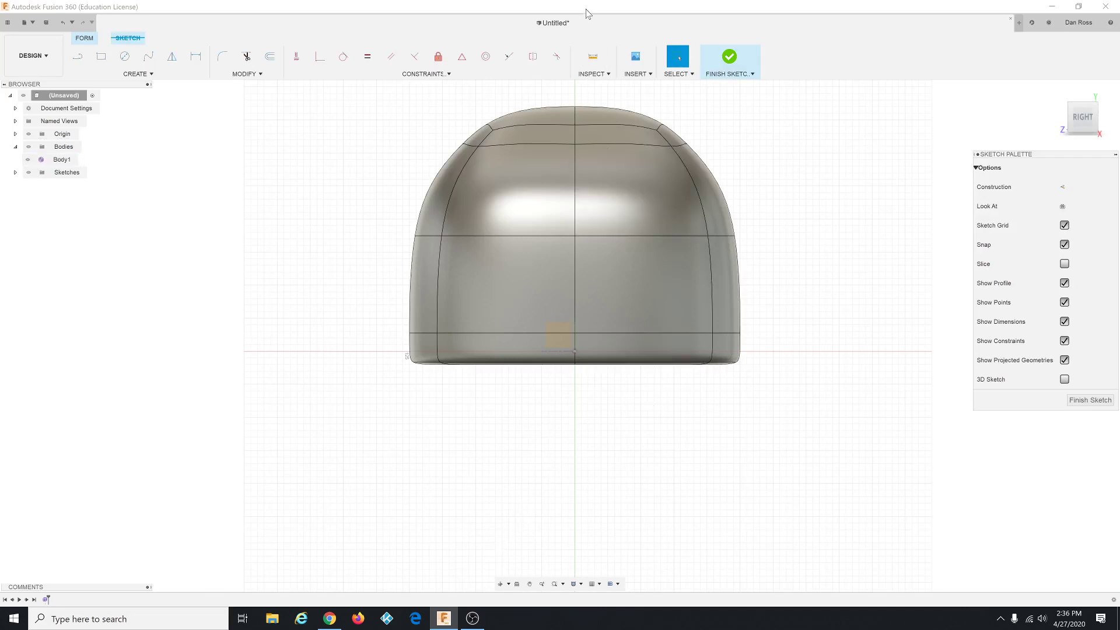
pyautogui.scroll(-3, 525, 457)
pyautogui.scroll(4, 585, 220)
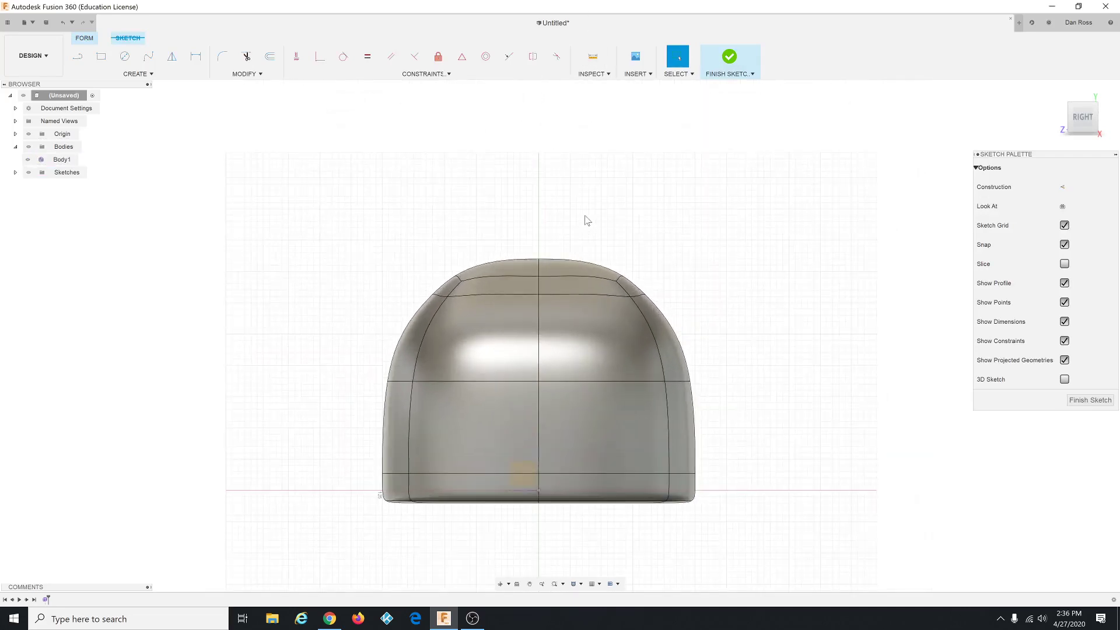
# Step: Sketch a five-point fit point spline for the handle, arching over the body with both ends inside it, and finish the sketch
pyautogui.click(151, 75)
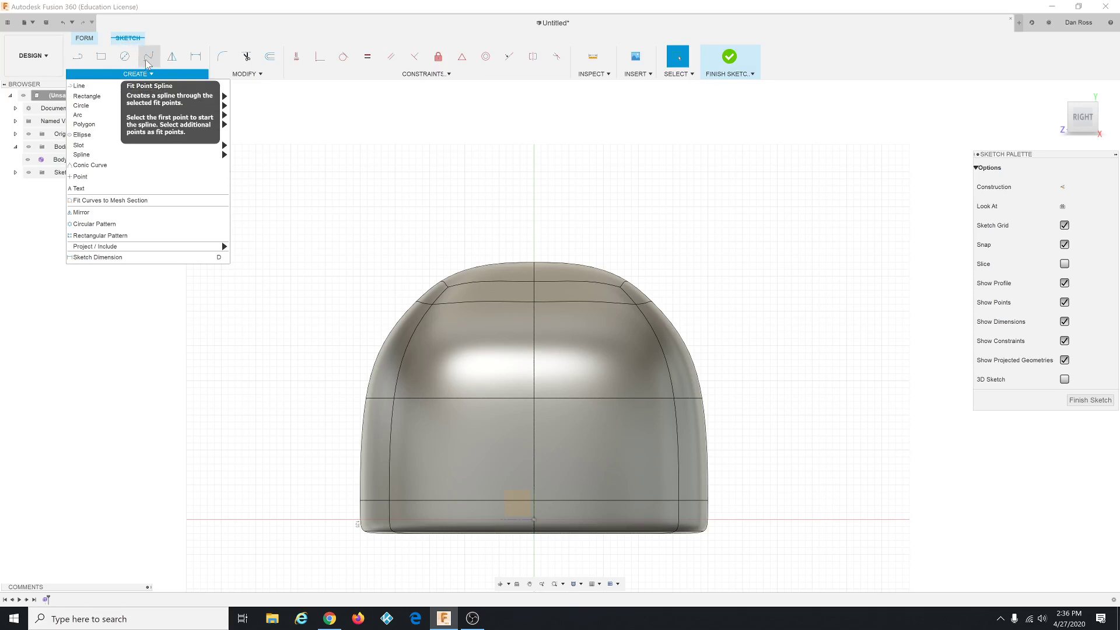
pyautogui.click(152, 74)
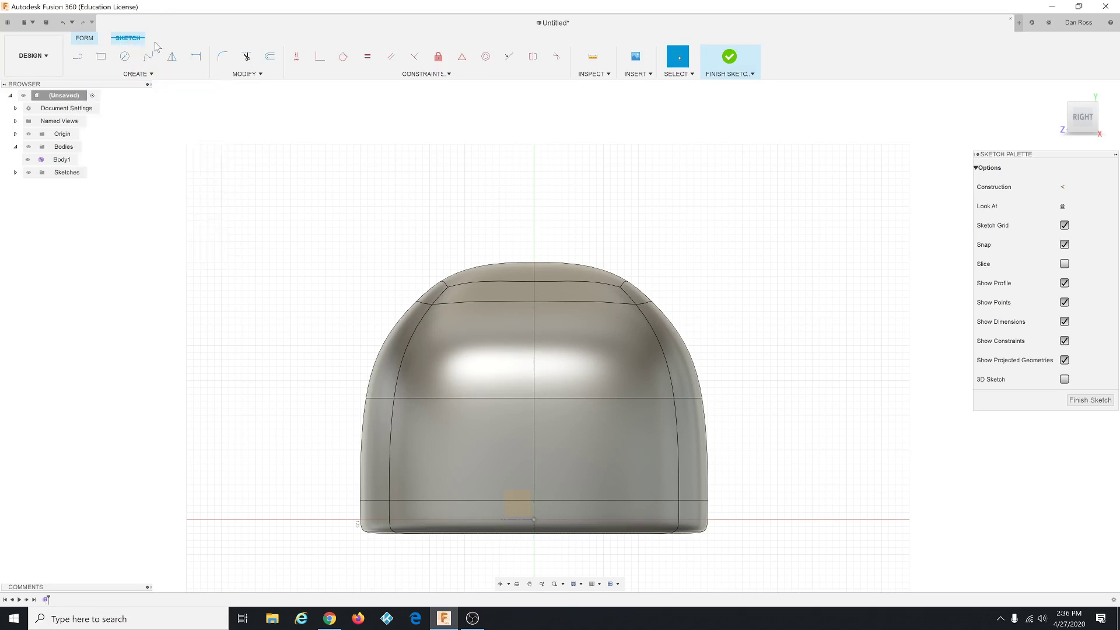
pyautogui.click(152, 73)
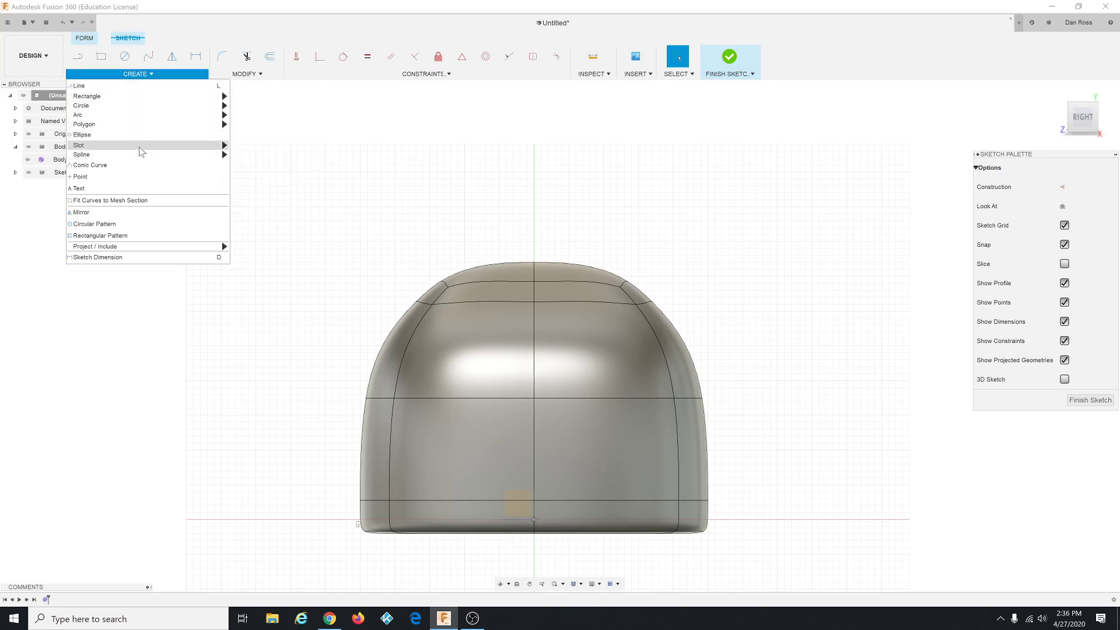
pyautogui.moveTo(140, 160)
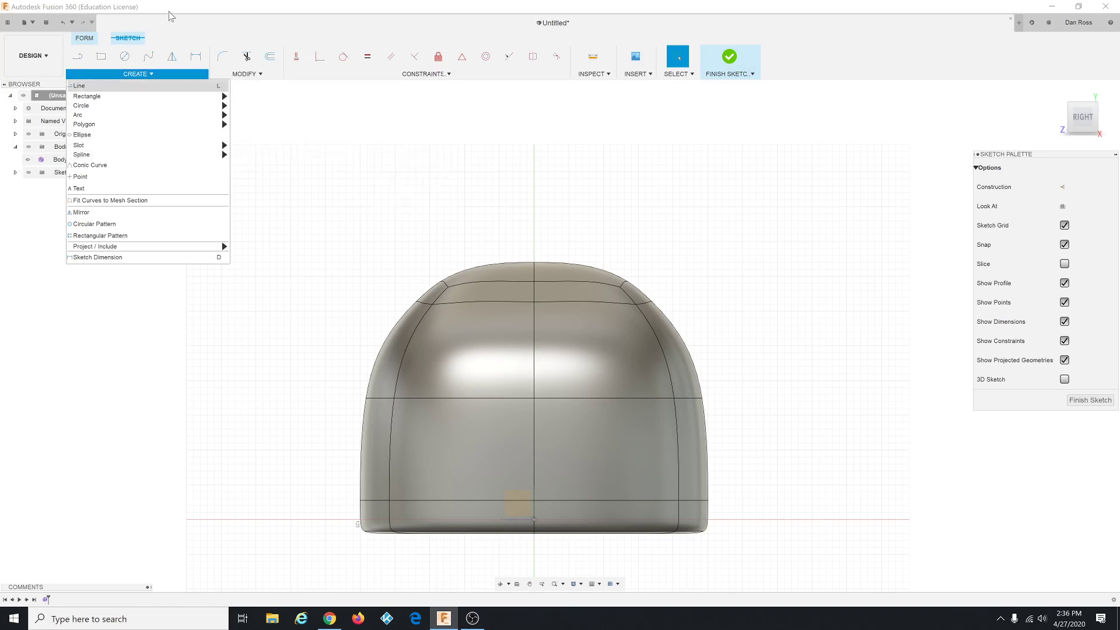
pyautogui.click(150, 58)
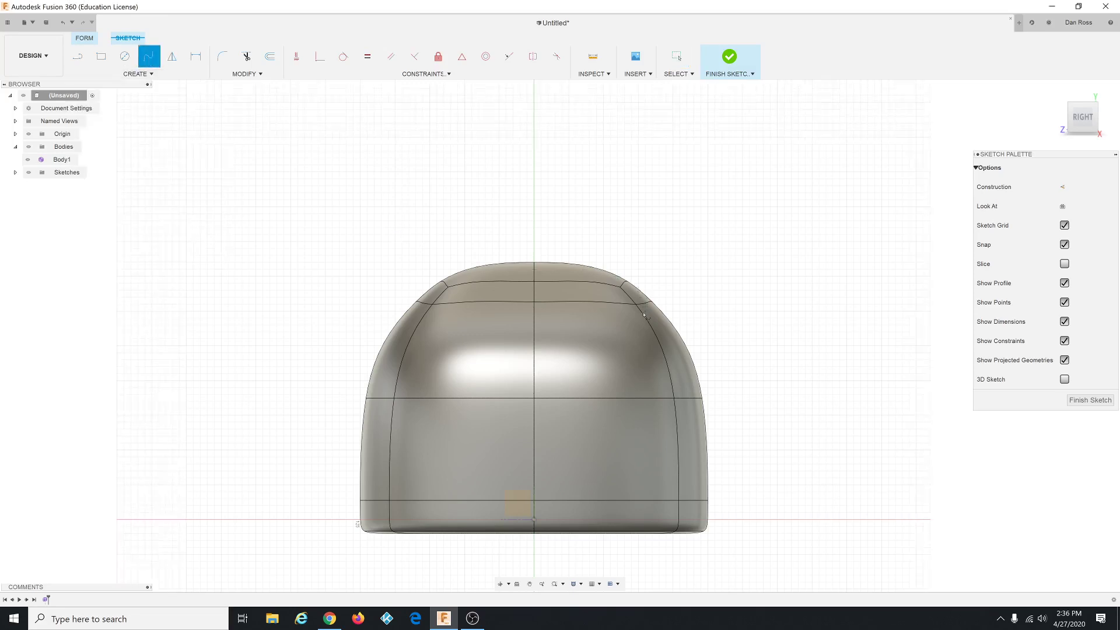
pyautogui.click(608, 315)
pyautogui.click(677, 245)
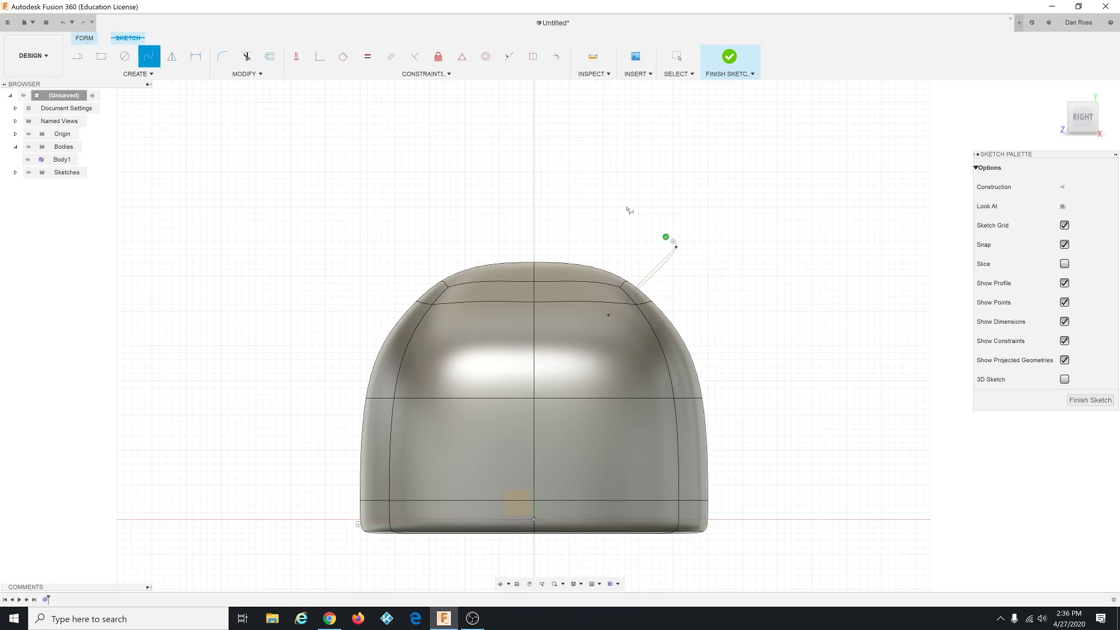
pyautogui.click(444, 206)
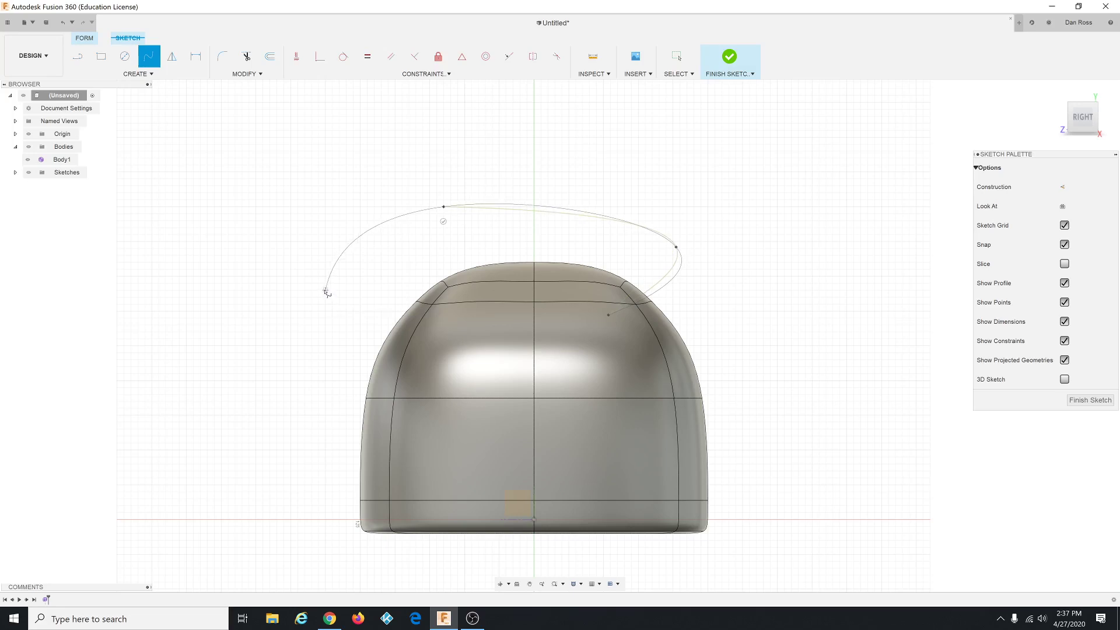
pyautogui.click(322, 287)
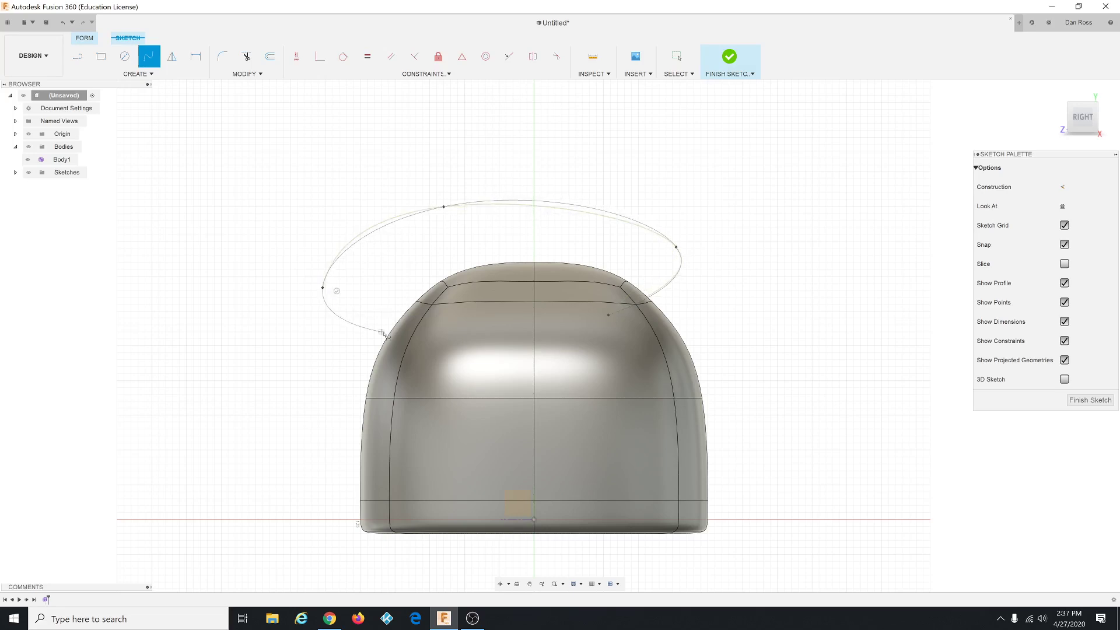
pyautogui.click(409, 389)
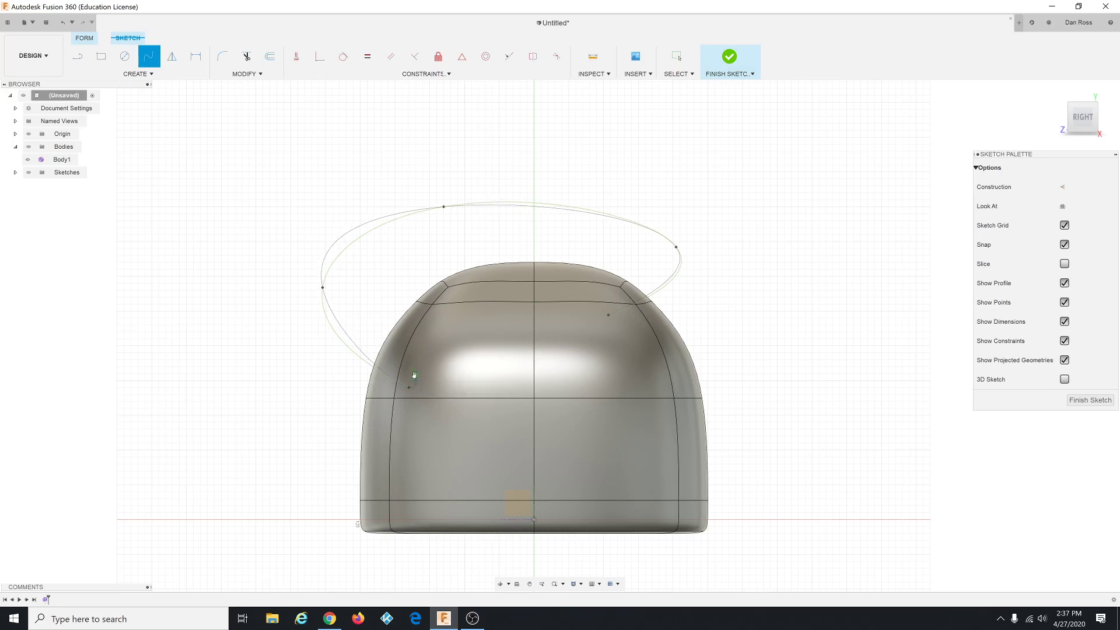
pyautogui.click(415, 376)
pyautogui.click(1088, 401)
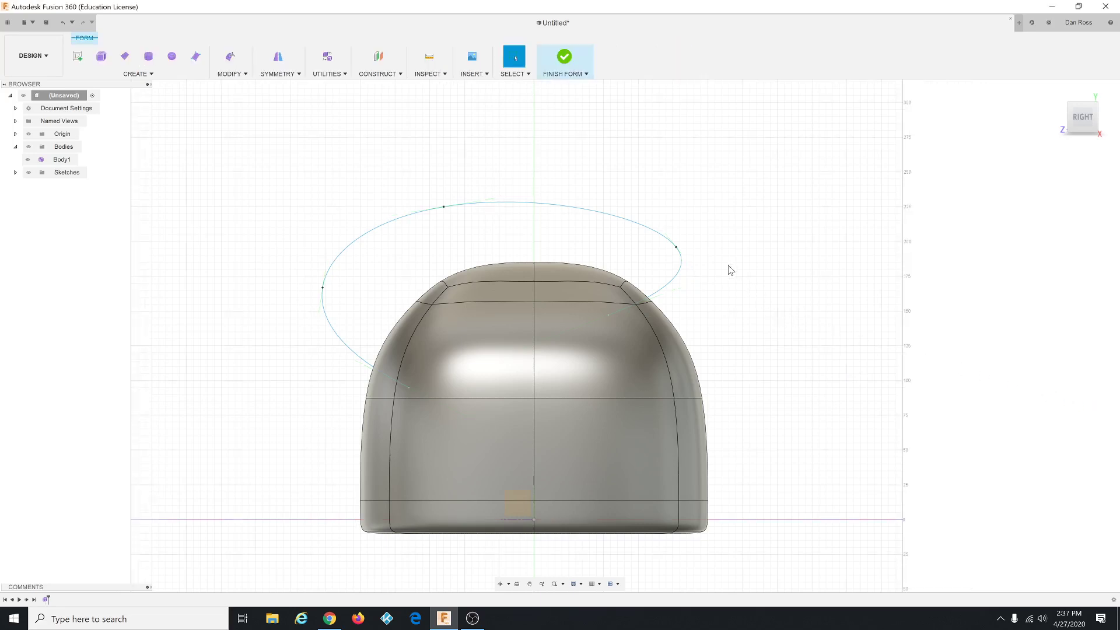
# Step: Construct a Plane Along Path on the handle spline at proportional distance 0.00, at its start point inside the body
pyautogui.moveTo(758, 303)
pyautogui.keyDown('shift'); pyautogui.mouseDown(button='middle')
pyautogui.moveTo(775, 319)
pyautogui.moveTo(750, 312)
pyautogui.moveTo(779, 320)
pyautogui.moveTo(770, 314)
pyautogui.mouseUp(button='middle'); pyautogui.keyUp('shift')
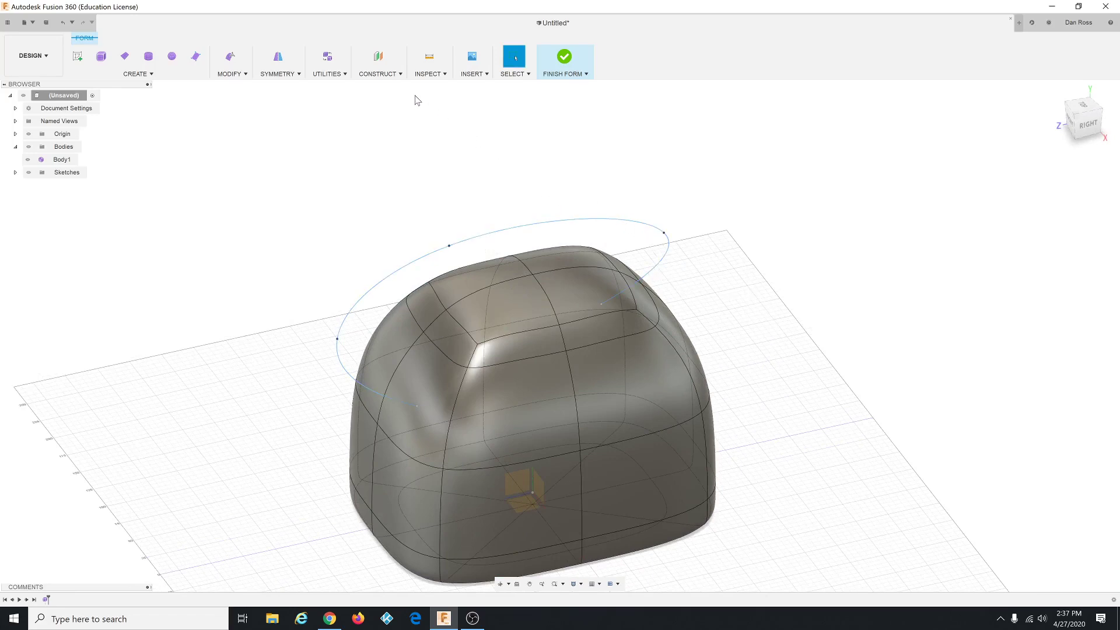
pyautogui.click(391, 75)
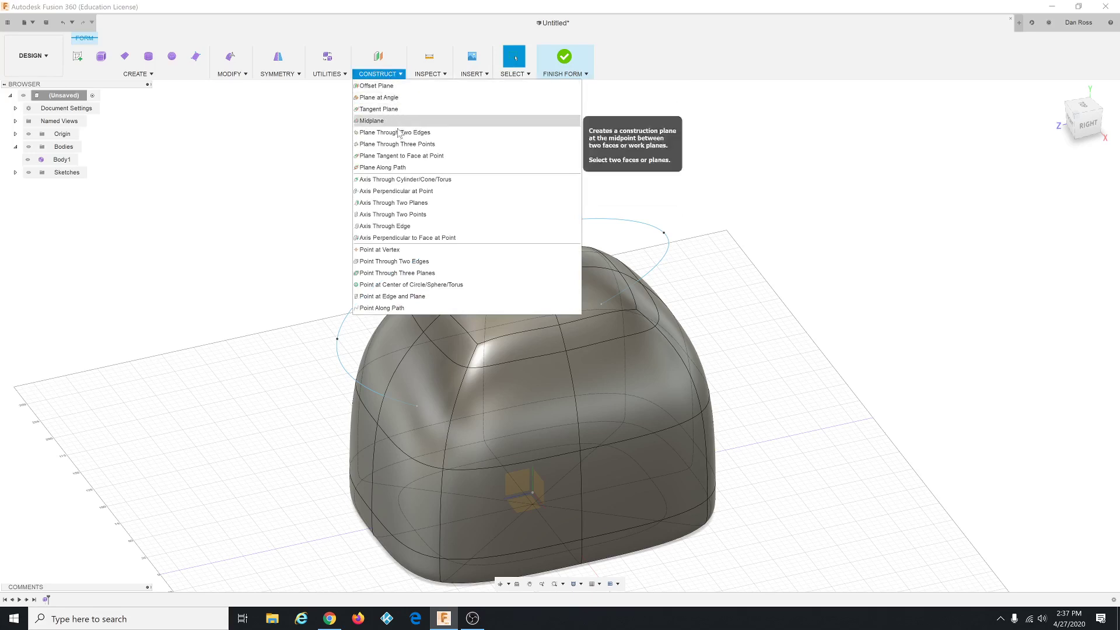
pyautogui.click(410, 170)
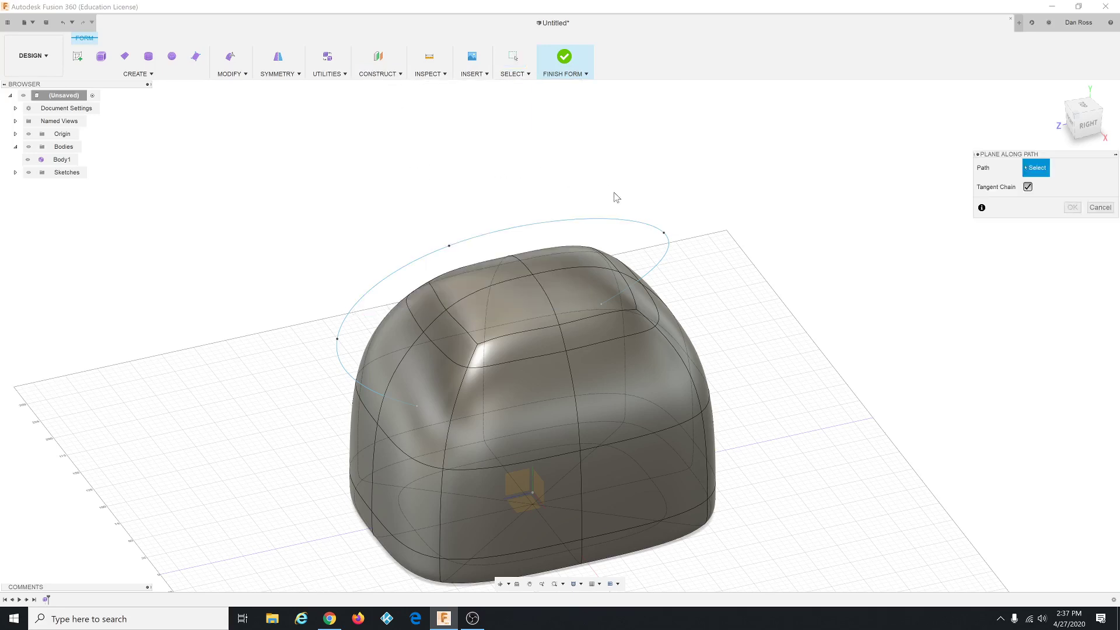
pyautogui.click(630, 218)
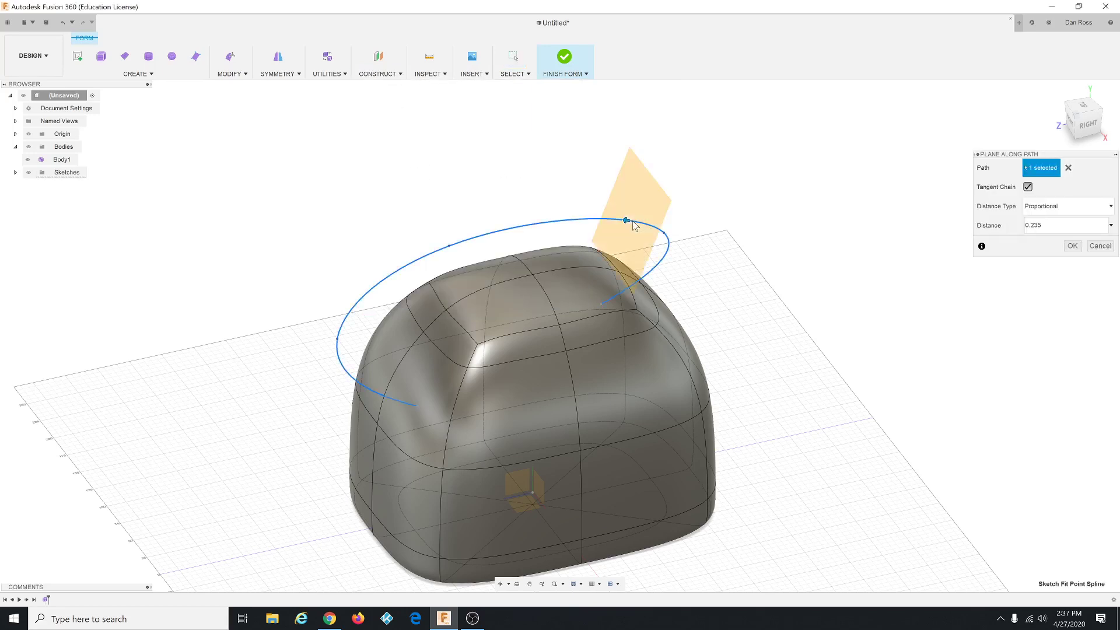
pyautogui.moveTo(624, 221); pyautogui.dragTo(593, 335)
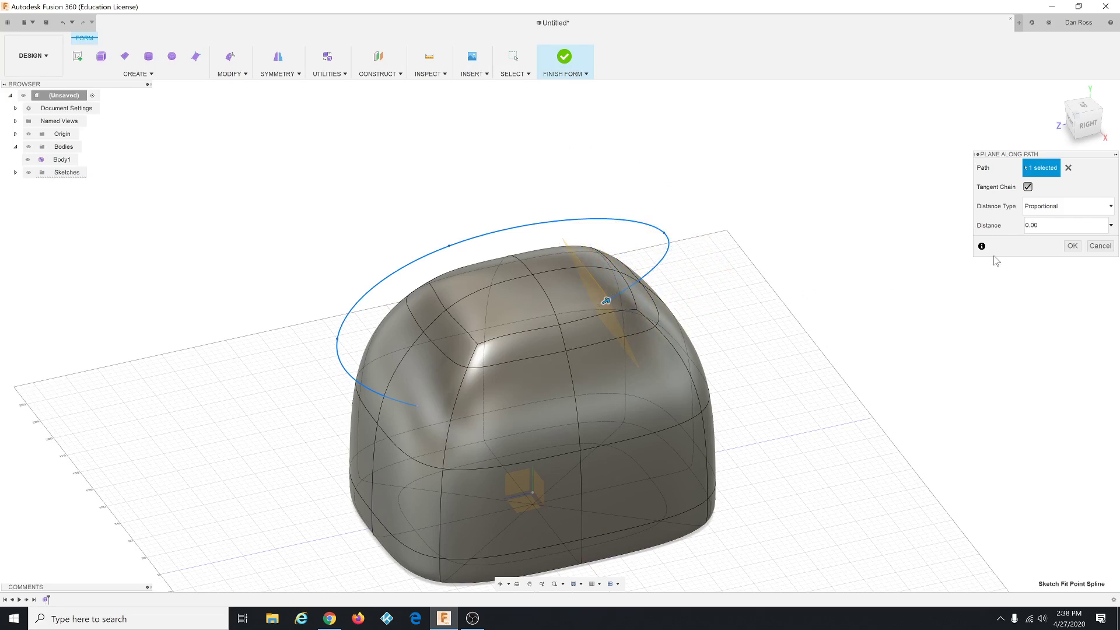
pyautogui.click(1072, 246)
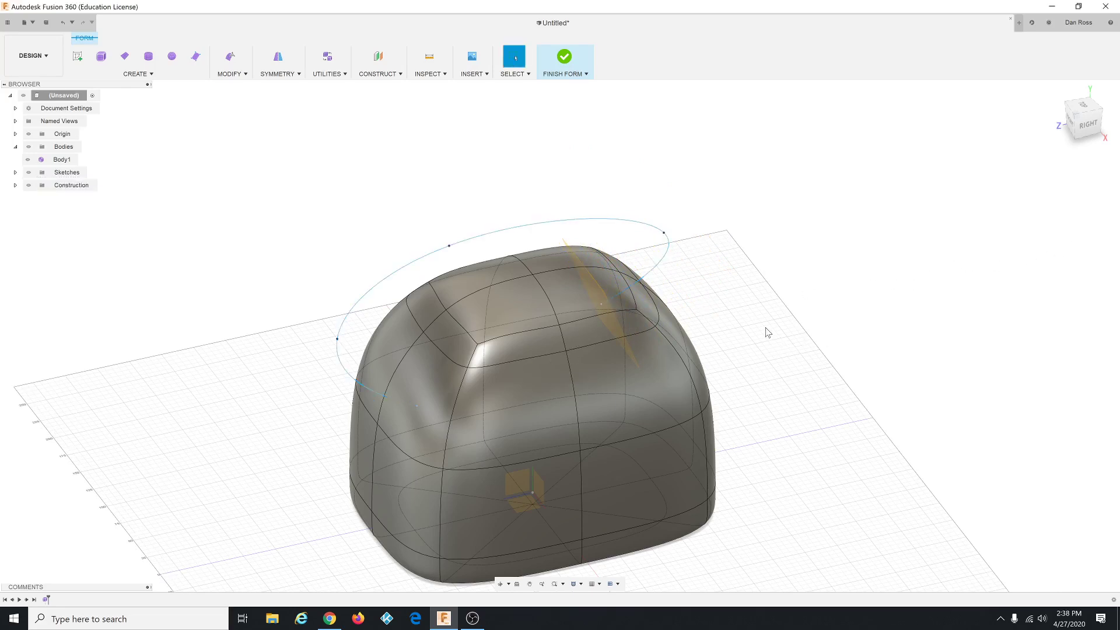
# Step: Create a sketch on the construction plane at the handle spline's start and turn on Plane1's visibility
pyautogui.moveTo(764, 332)
pyautogui.keyDown('shift'); pyautogui.mouseDown(button='middle')
pyautogui.moveTo(754, 324)
pyautogui.moveTo(772, 312)
pyautogui.moveTo(750, 328)
pyautogui.moveTo(768, 328)
pyautogui.moveTo(752, 320)
pyautogui.mouseUp(button='middle'); pyautogui.keyUp('shift')
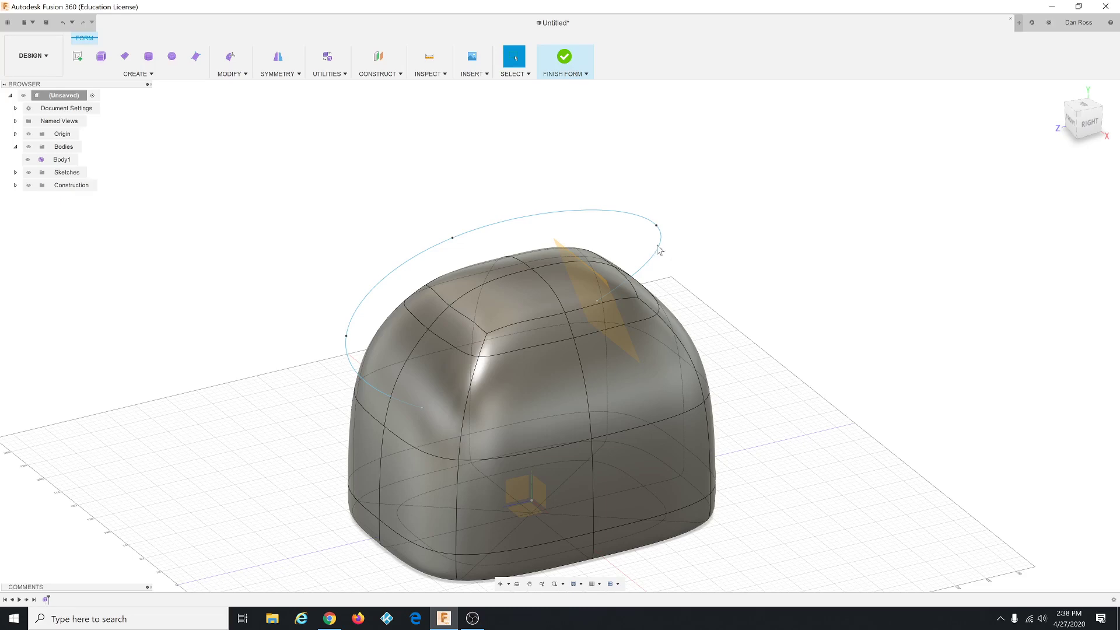
pyautogui.keyDown('shift'); pyautogui.moveTo(710, 318); pyautogui.dragTo(618, 277, button='middle'); pyautogui.keyUp('shift')
pyautogui.scroll(3, 615, 274)
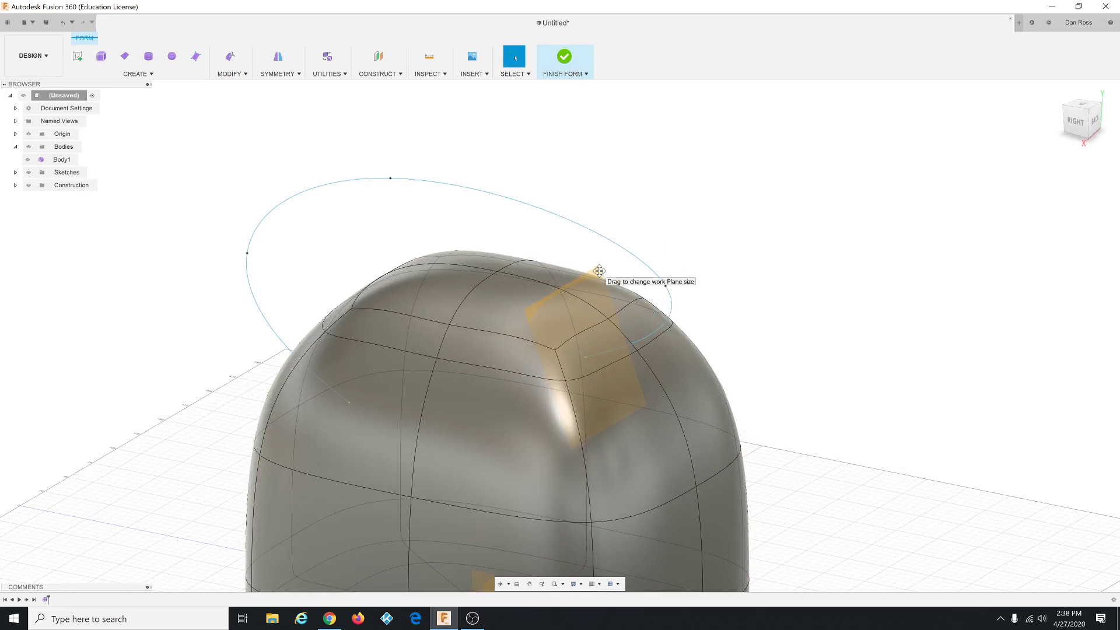
pyautogui.click(599, 271)
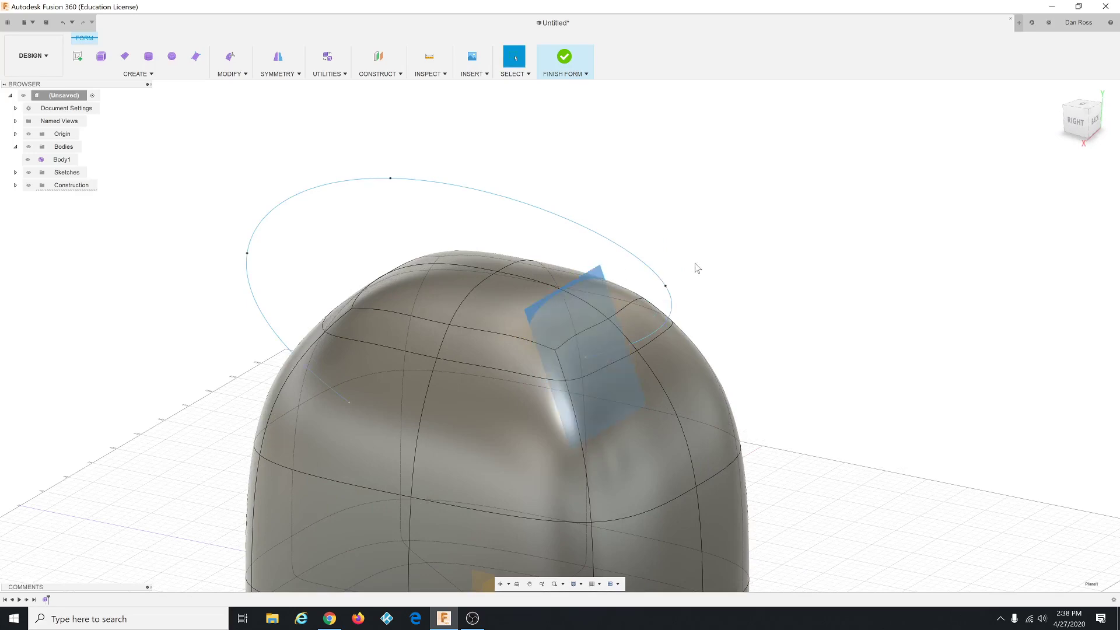
pyautogui.click(29, 160)
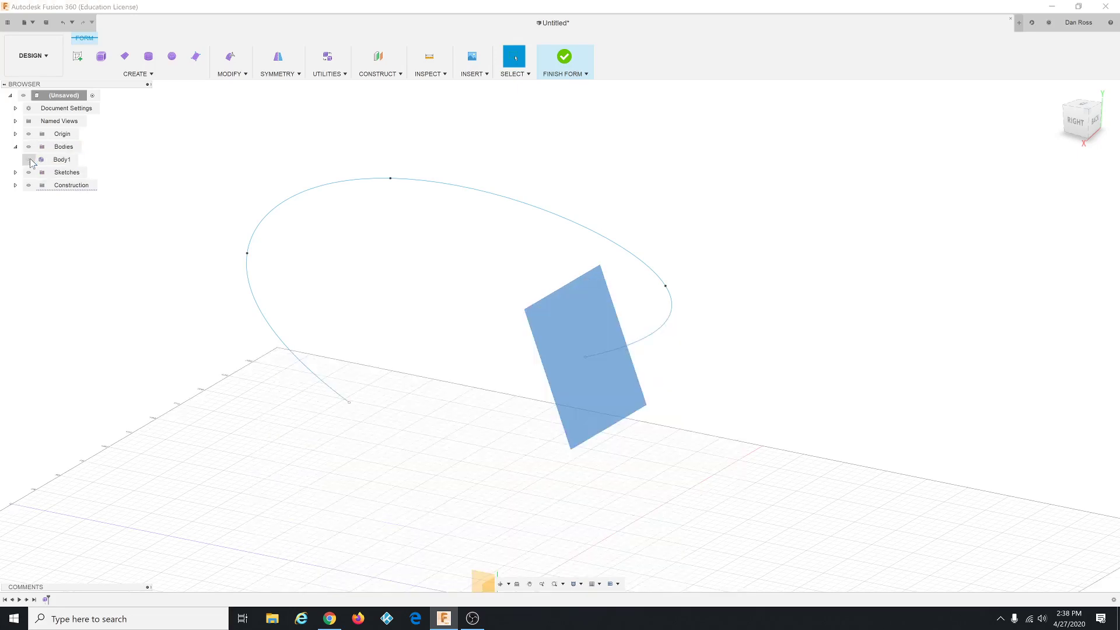
pyautogui.click(29, 159)
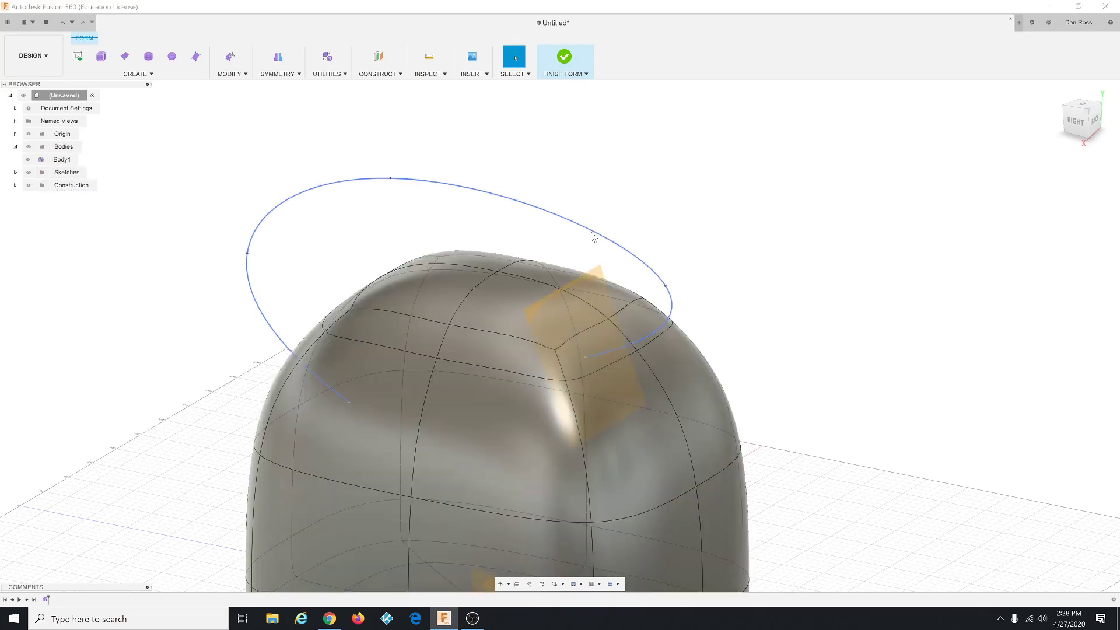
pyautogui.click(599, 272)
pyautogui.rightClick(598, 271)
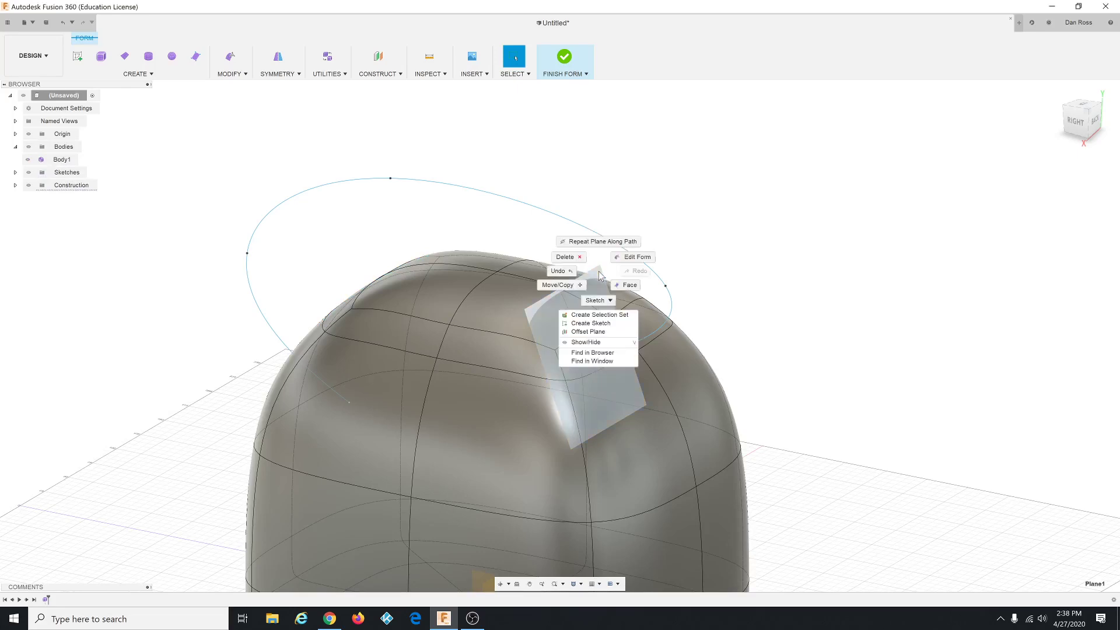
pyautogui.click(590, 323)
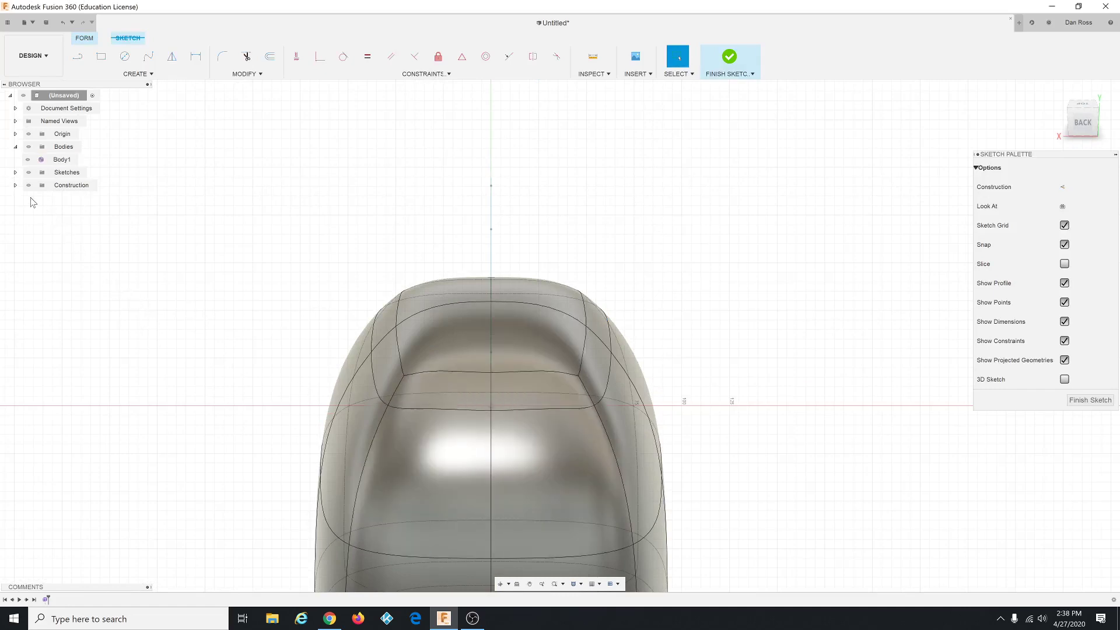
pyautogui.click(16, 186)
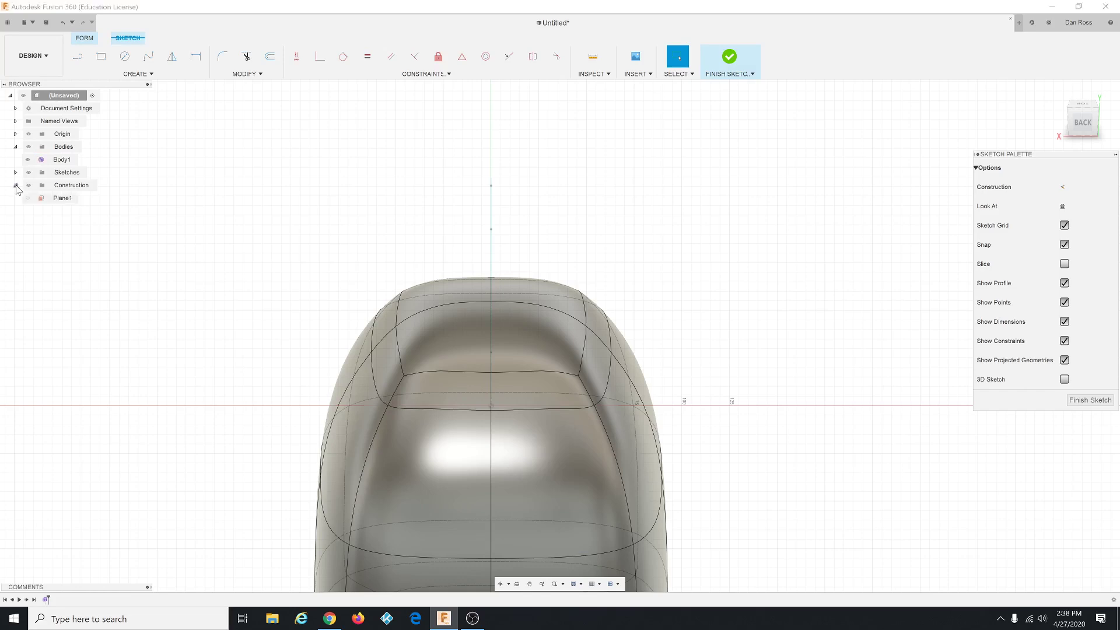
pyautogui.click(28, 198)
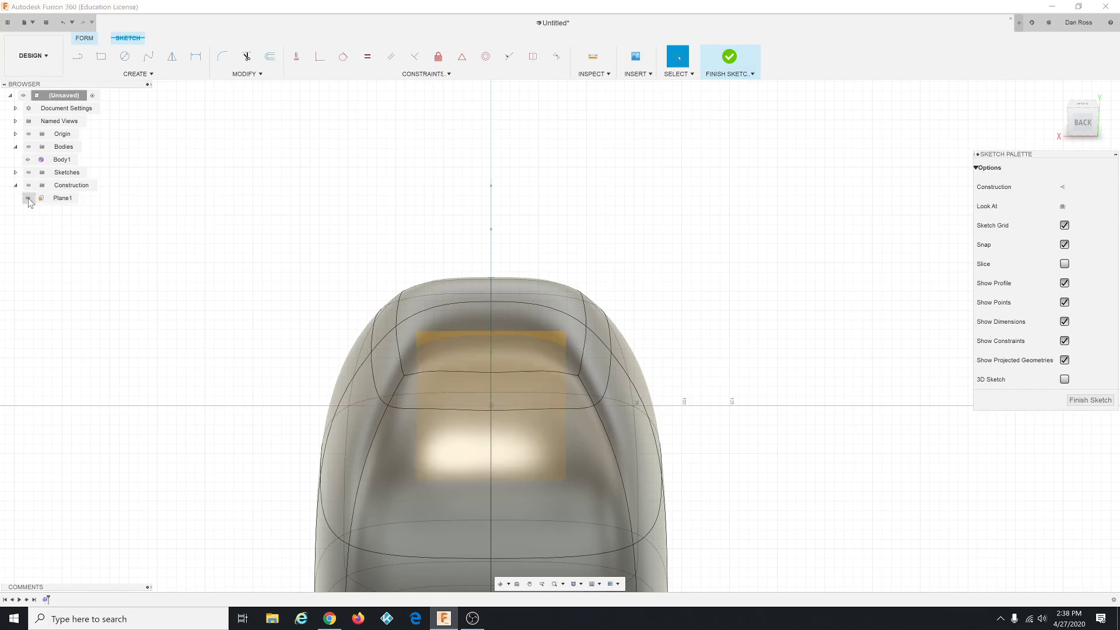
# Step: Hide Body1, sketch a 25 mm diameter circle centred on the handle spline's start point, and finish the sketch
pyautogui.click(28, 160)
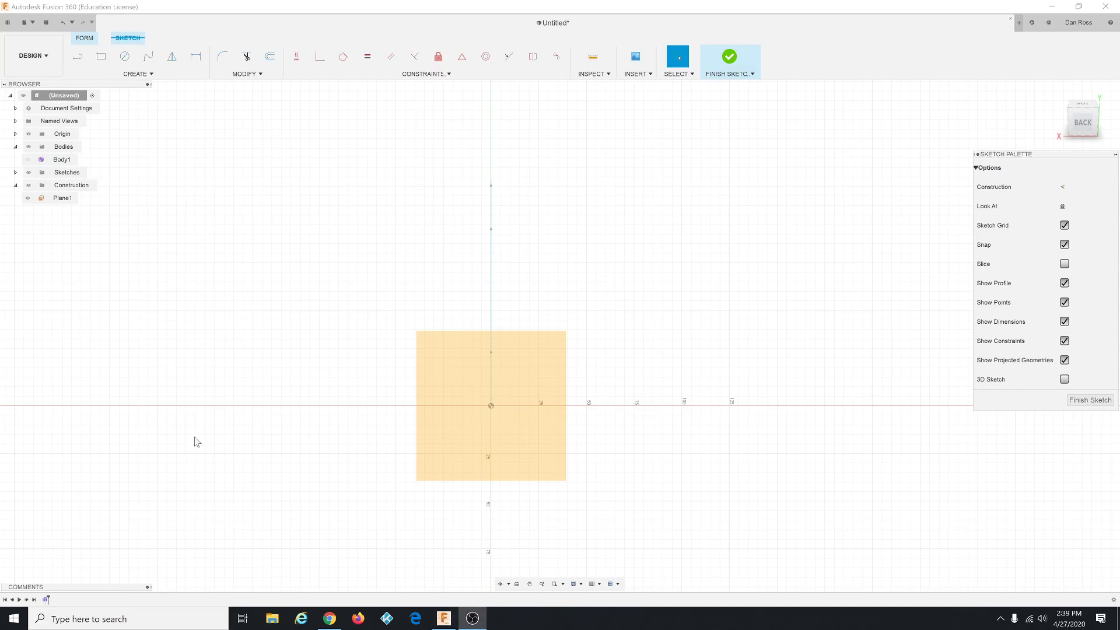
pyautogui.click(126, 58)
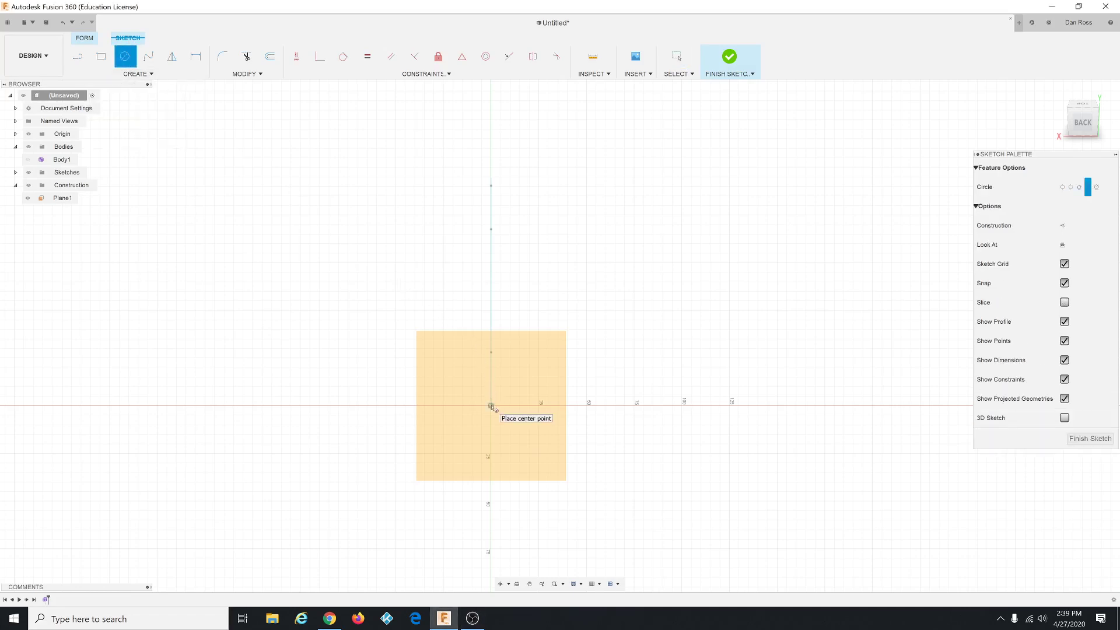
pyautogui.click(491, 406)
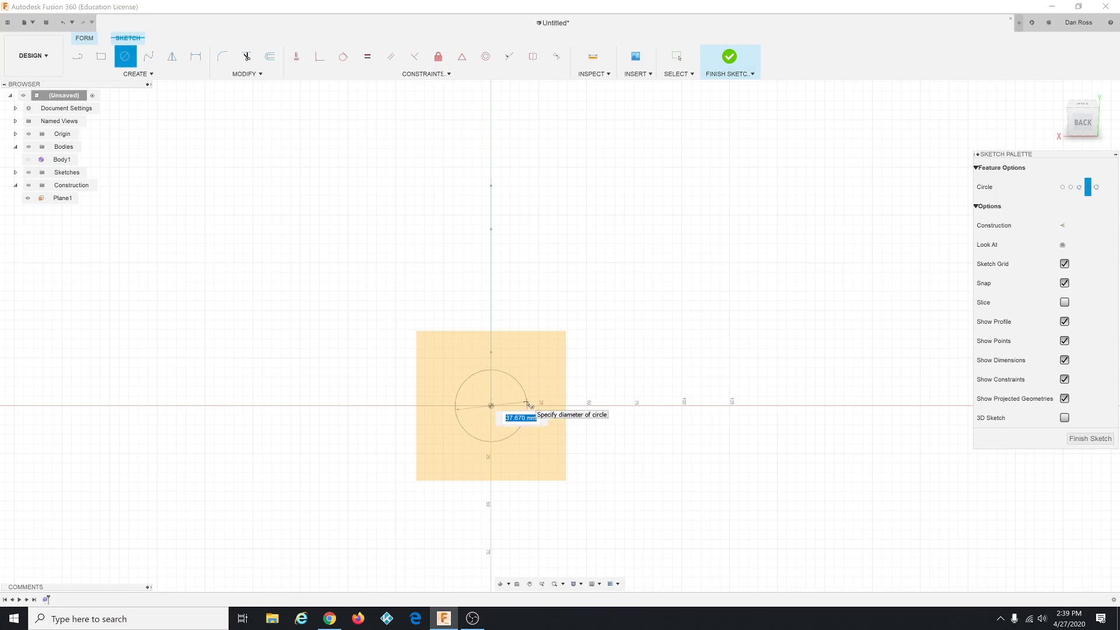
pyautogui.write('25')
pyautogui.press('Return')
pyautogui.press('Escape')
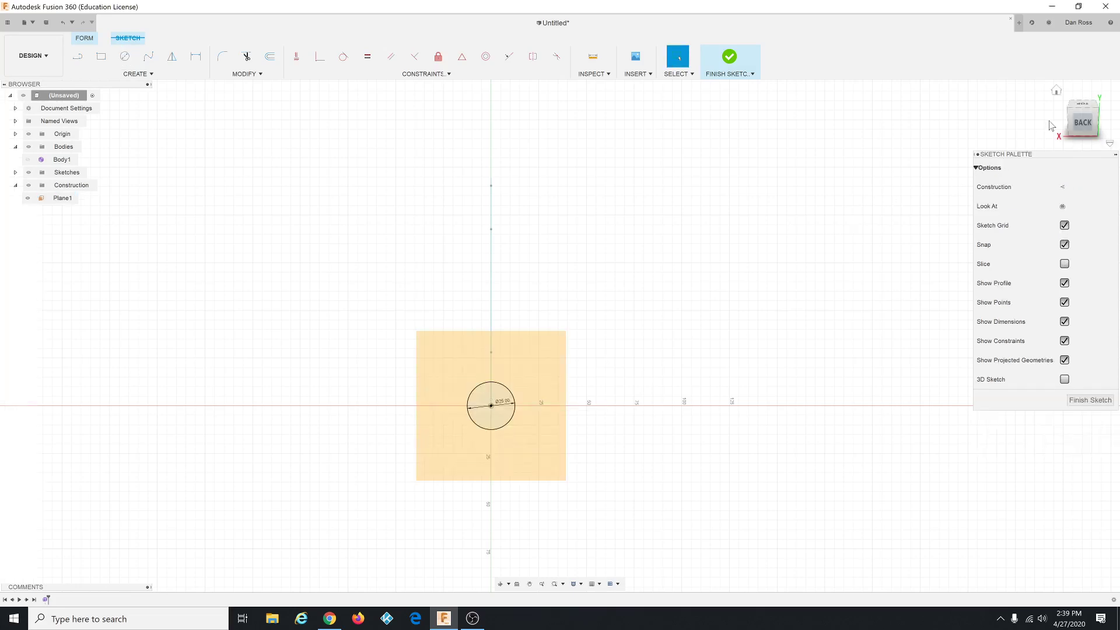
pyautogui.click(734, 63)
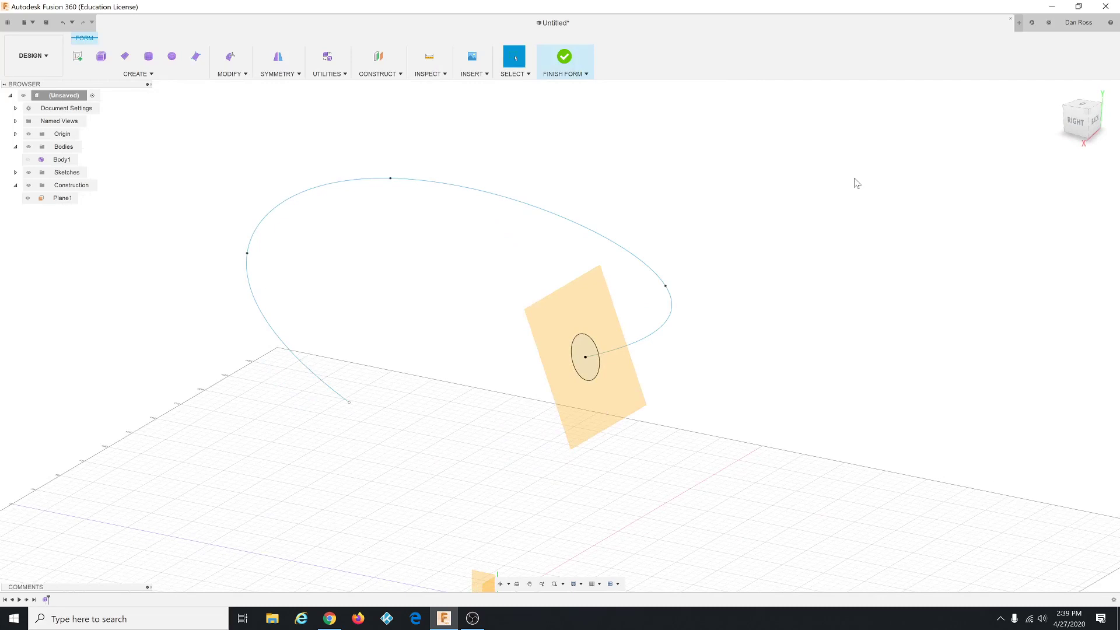
# Step: Compare the circle profile's position with the pail body by toggling Body1's visibility, leaving it hidden
pyautogui.click(28, 160)
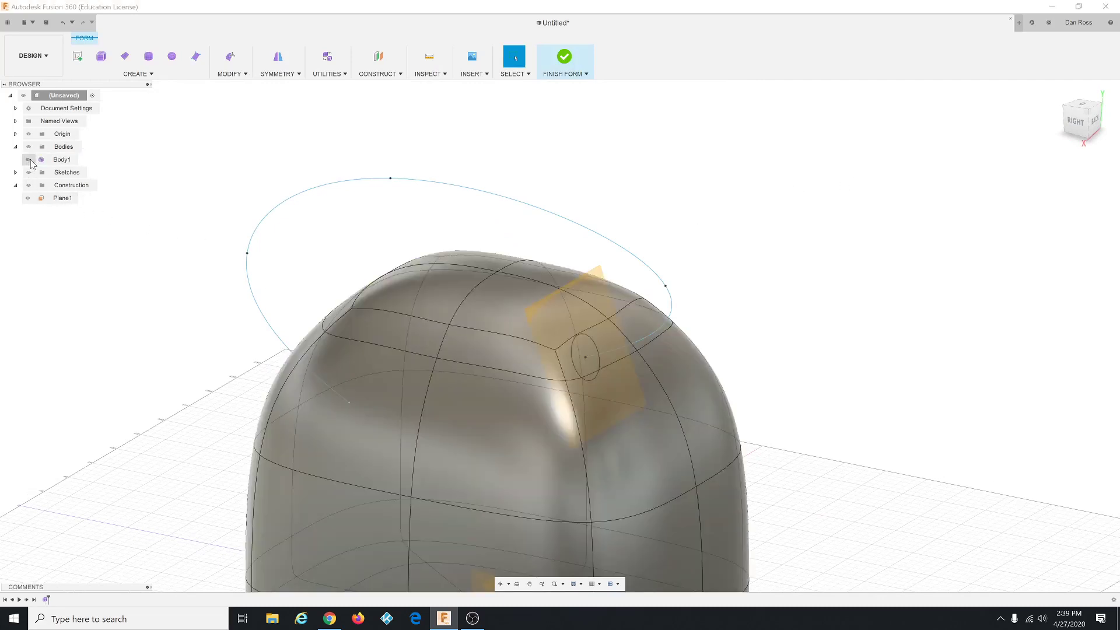
pyautogui.click(28, 160)
pyautogui.click(29, 160)
pyautogui.click(29, 160)
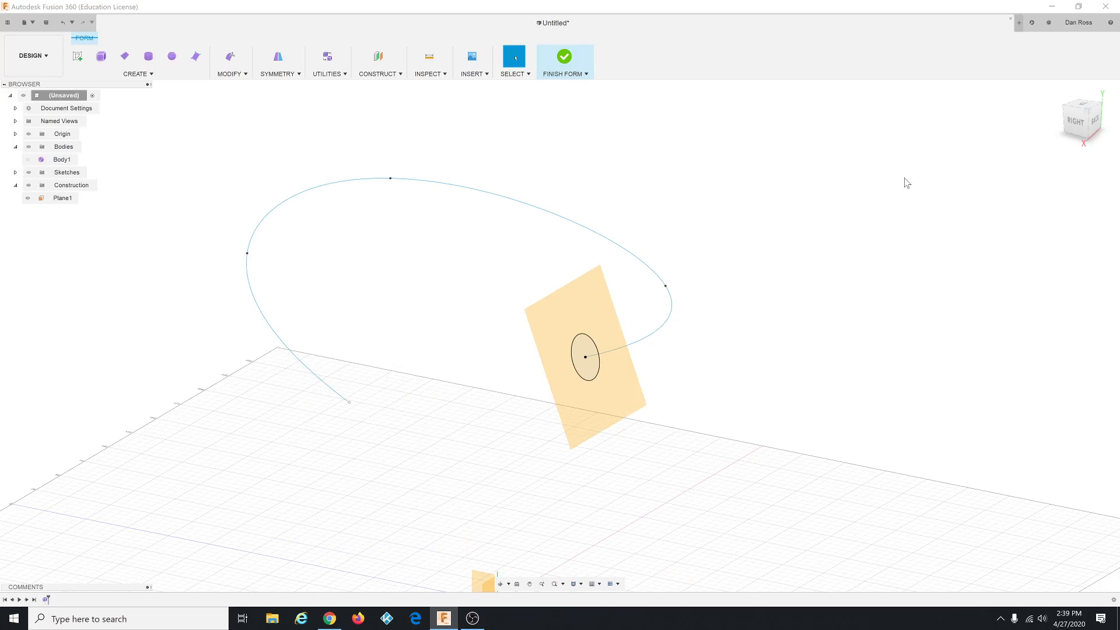
# Step: Sweep the circle profile along the handle spline as a new body with 8 by 12 faces, and make Body1 visible again
pyautogui.click(229, 74)
pyautogui.click(181, 81)
pyautogui.click(158, 74)
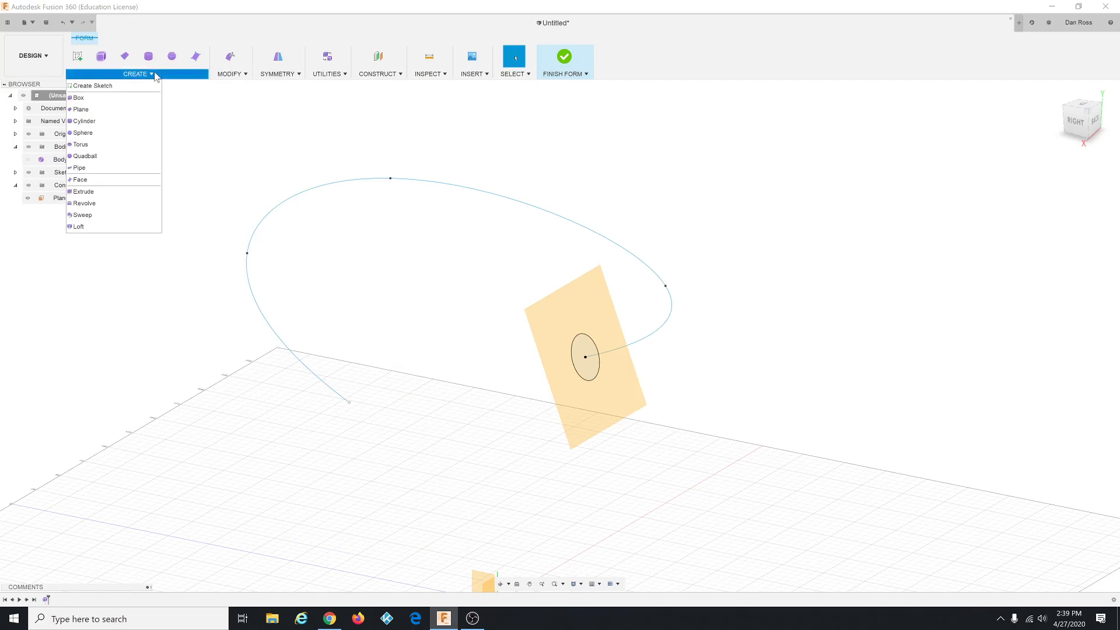
pyautogui.click(83, 216)
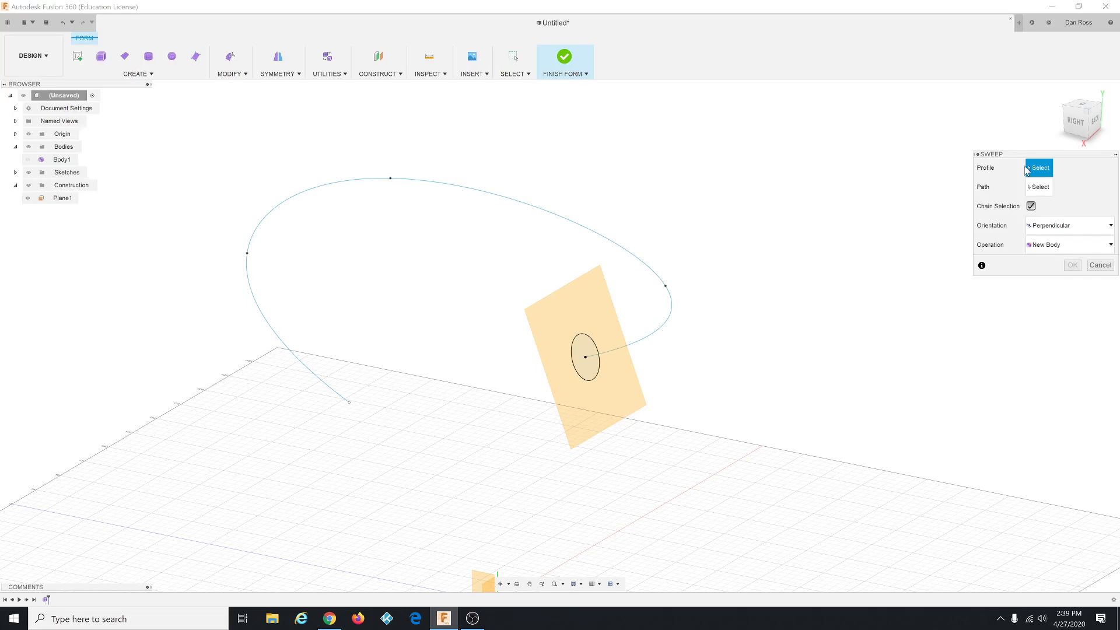
pyautogui.click(668, 325)
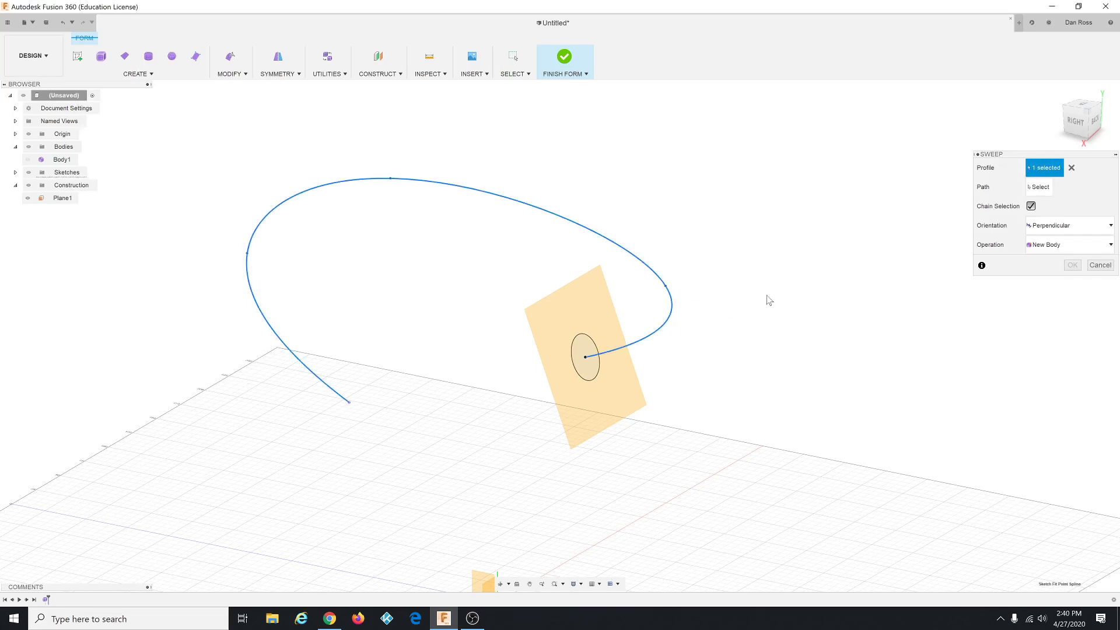
pyautogui.click(1040, 188)
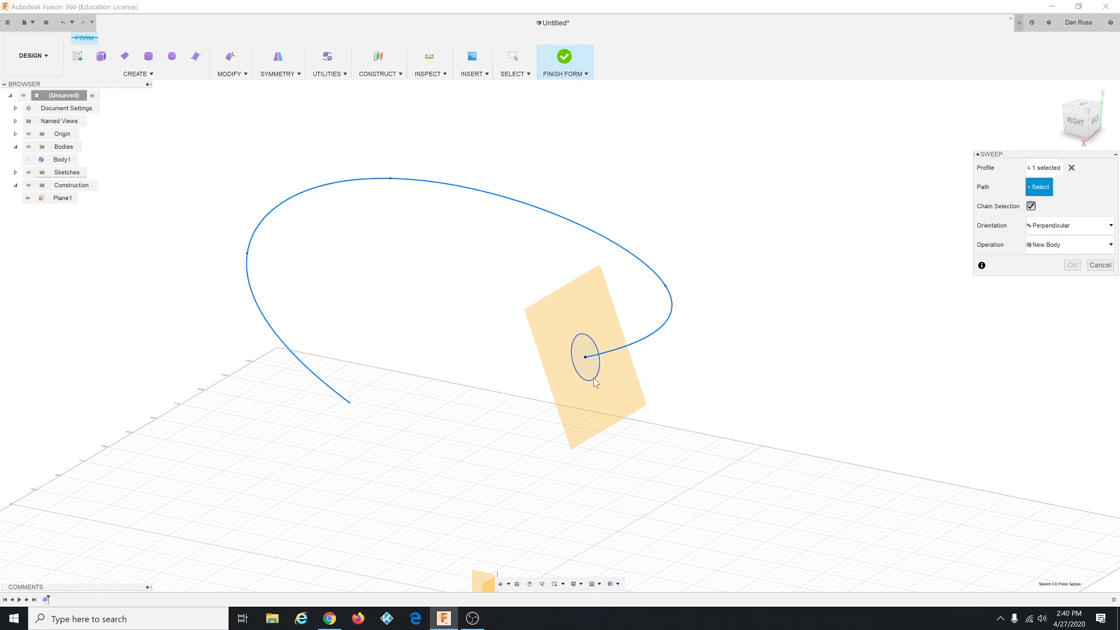
pyautogui.click(1071, 168)
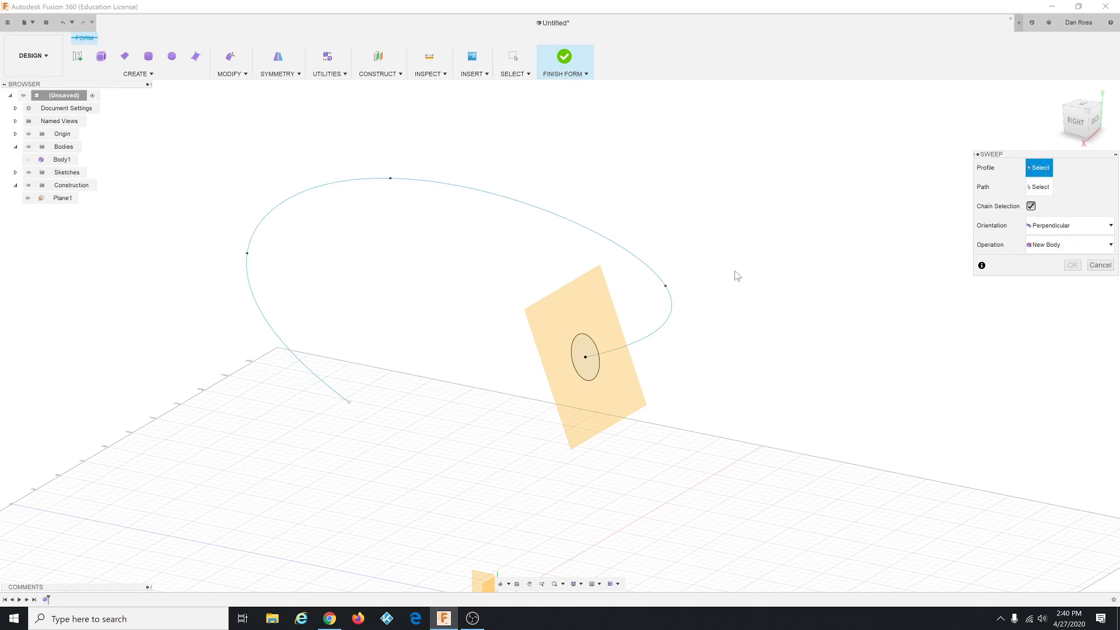
pyautogui.click(589, 366)
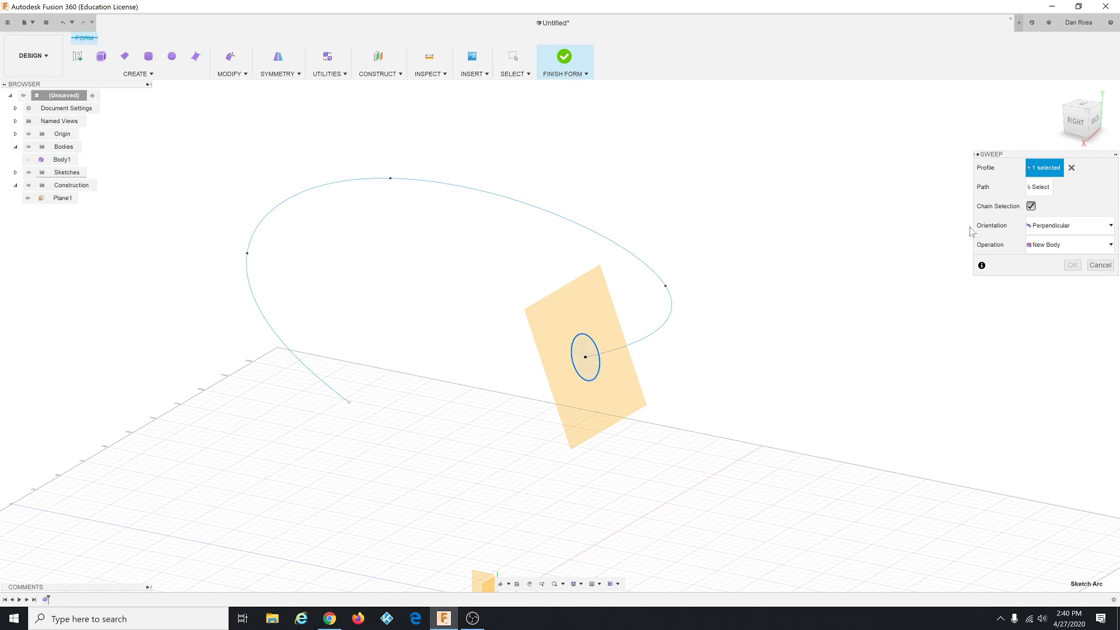
pyautogui.click(1039, 187)
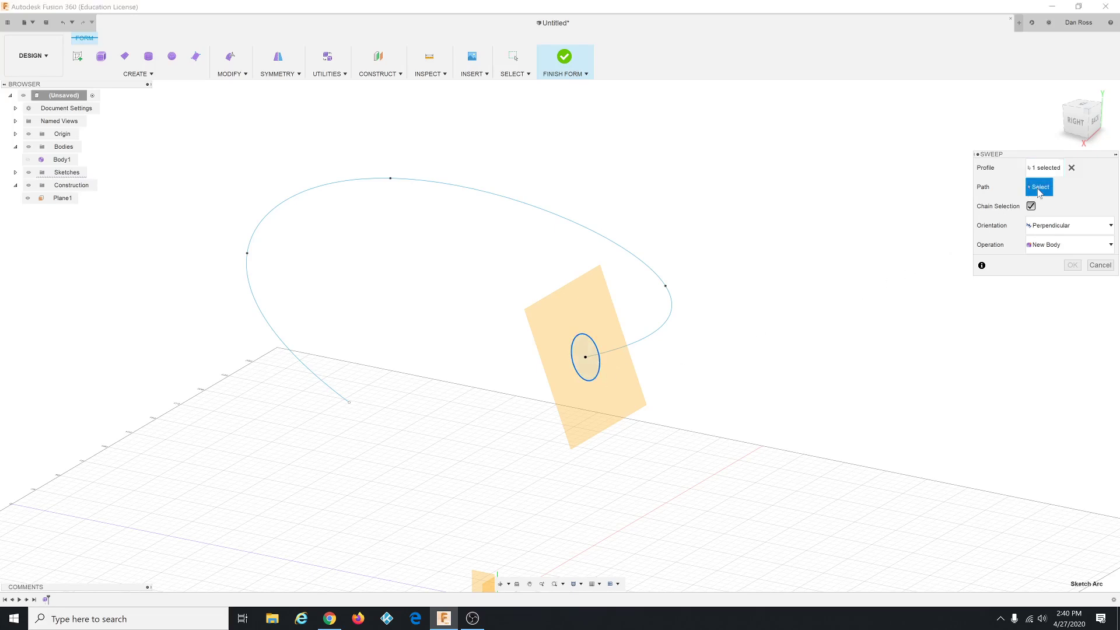
pyautogui.click(651, 339)
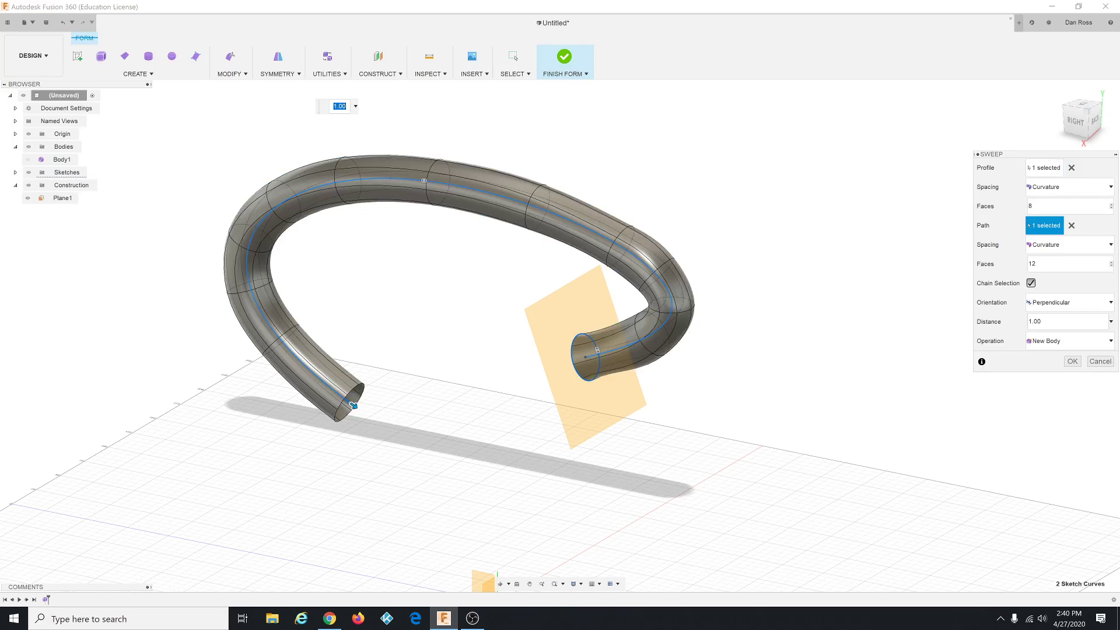
pyautogui.hotkey('alt', 'Tab')
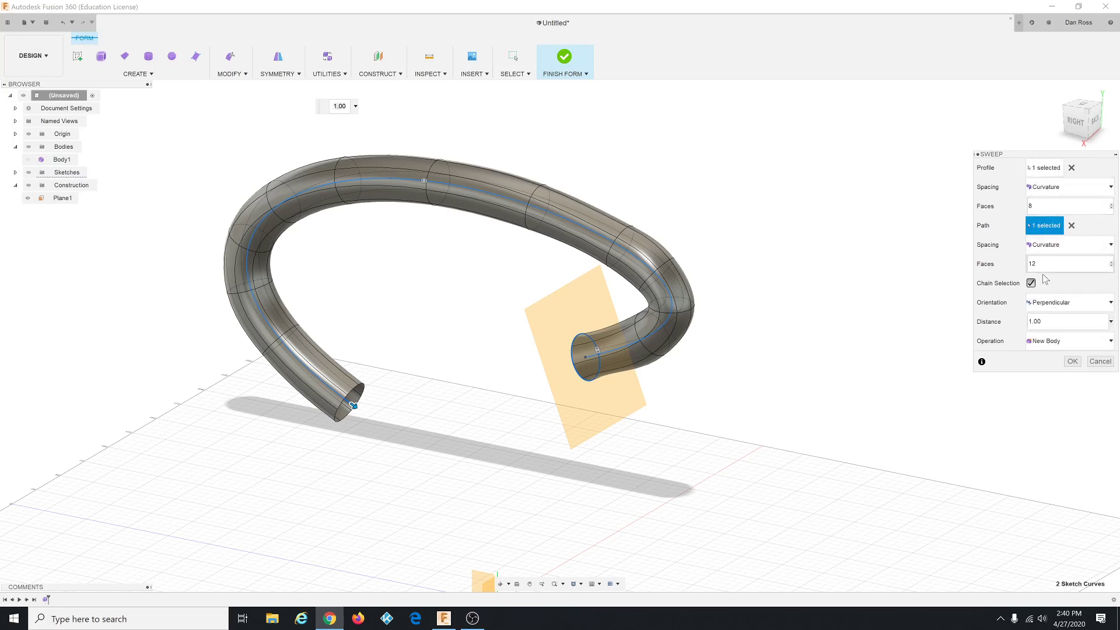
pyautogui.click(1072, 361)
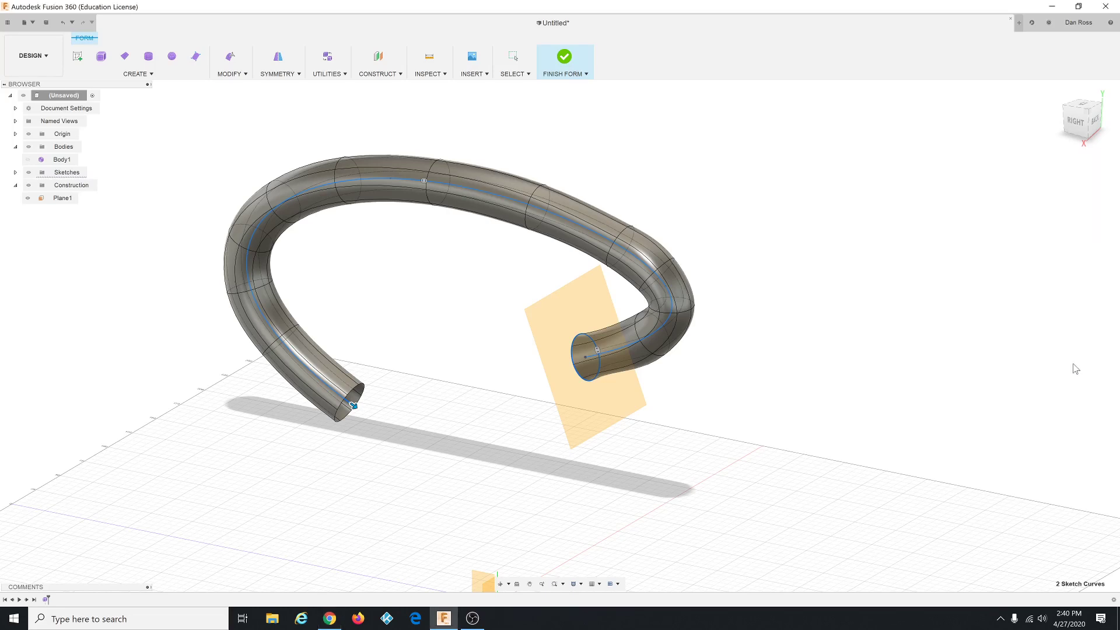
pyautogui.click(27, 159)
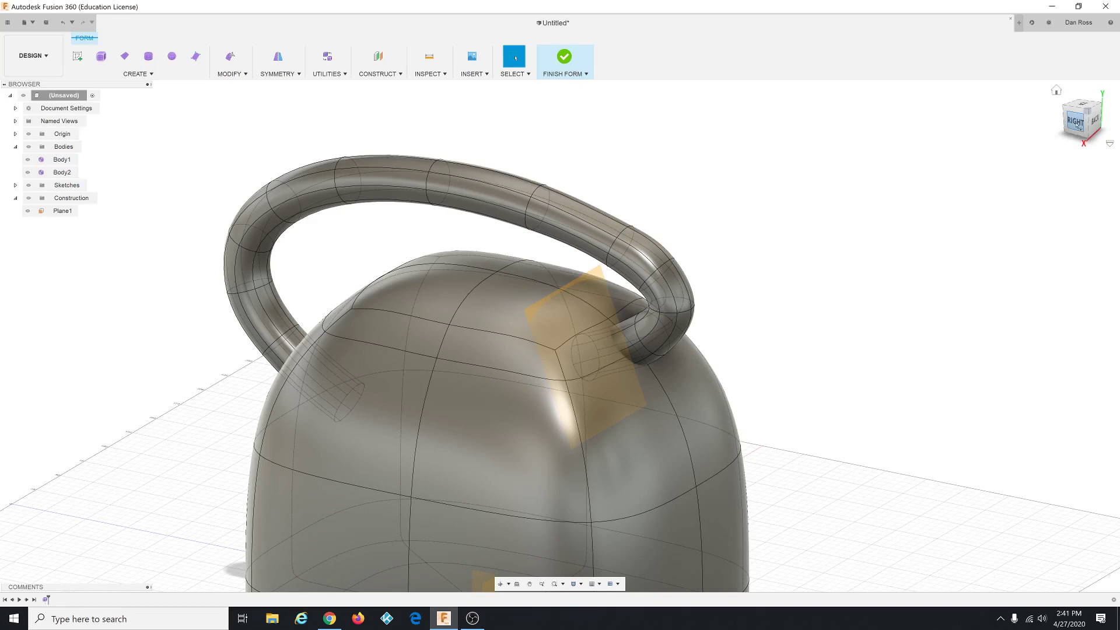
# Step: From the right view, try a window selection around the handle's lower front end, inspect what it catches, and clear it
pyautogui.click(1076, 122)
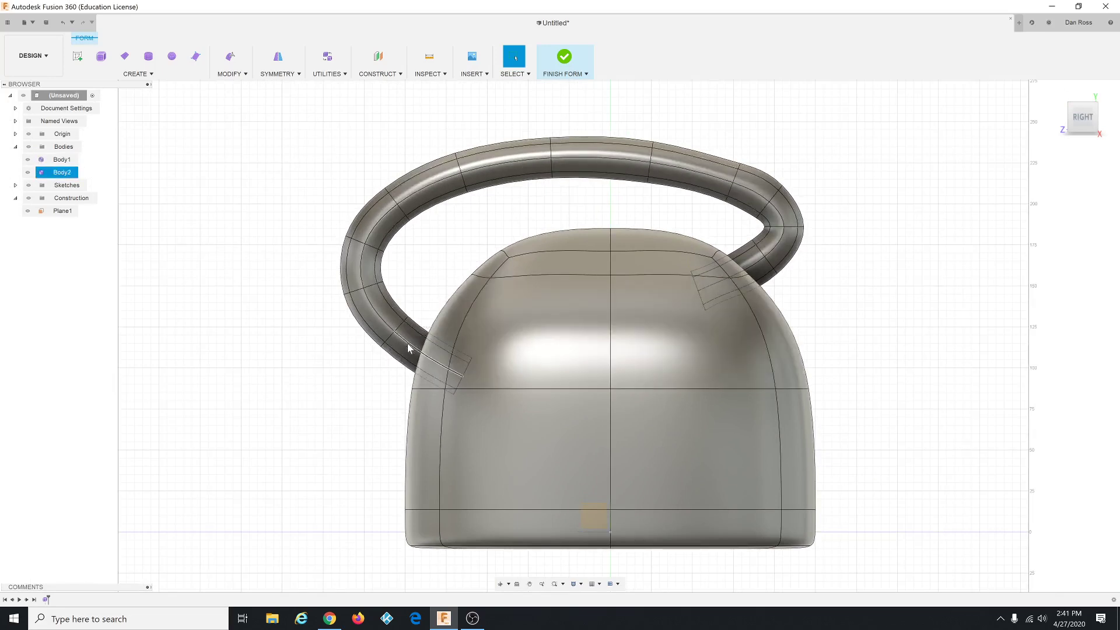
pyautogui.click(513, 74)
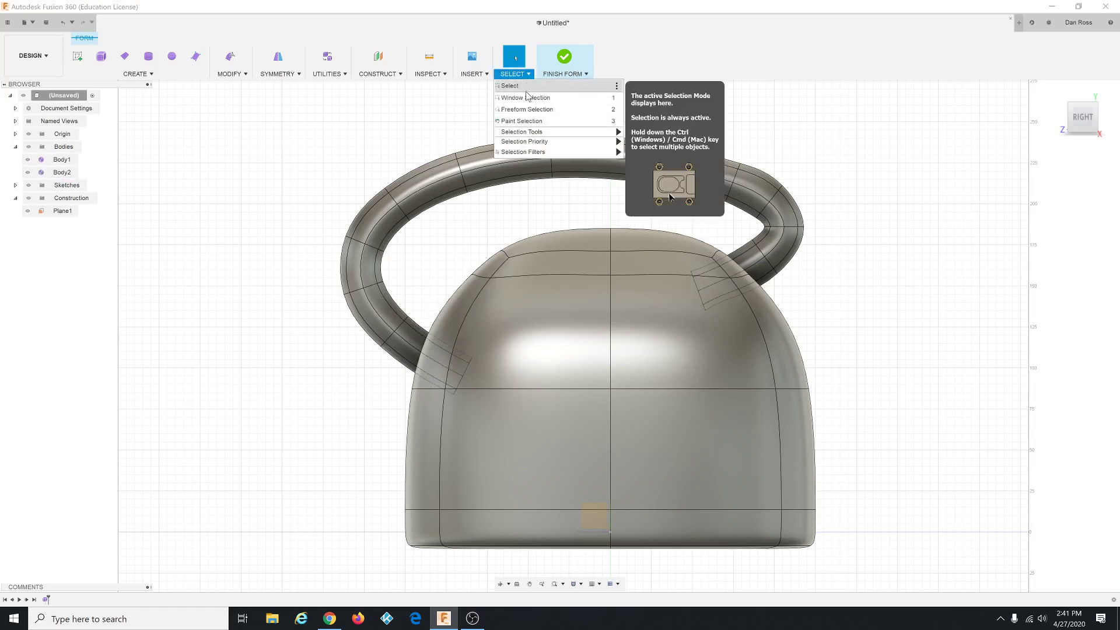
pyautogui.click(527, 75)
pyautogui.click(528, 75)
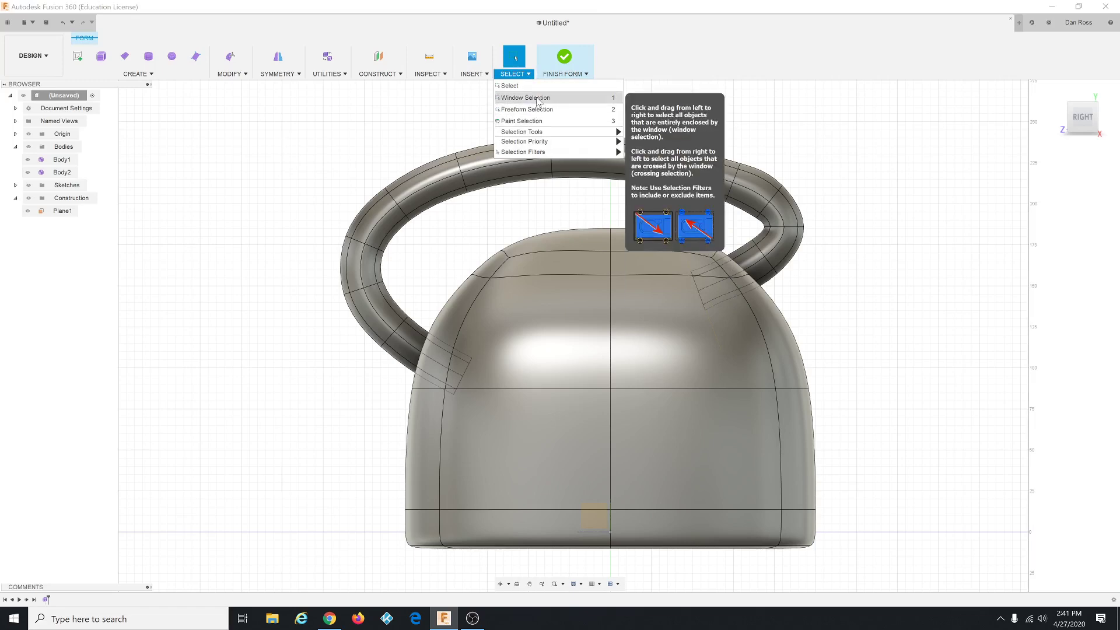
pyautogui.click(537, 99)
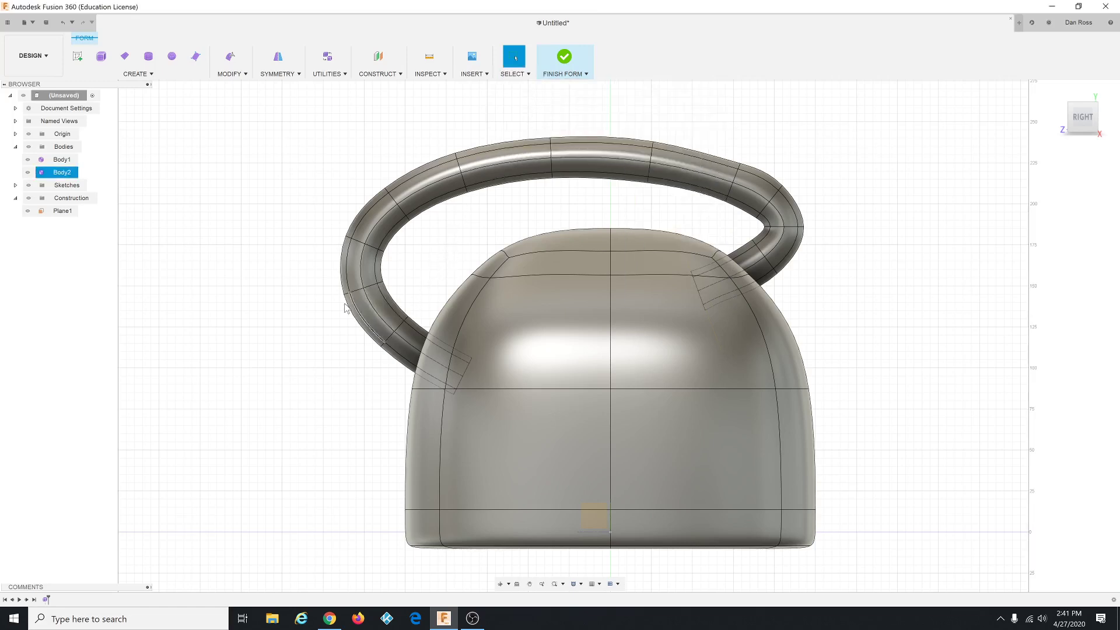
pyautogui.moveTo(327, 306); pyautogui.dragTo(509, 410)
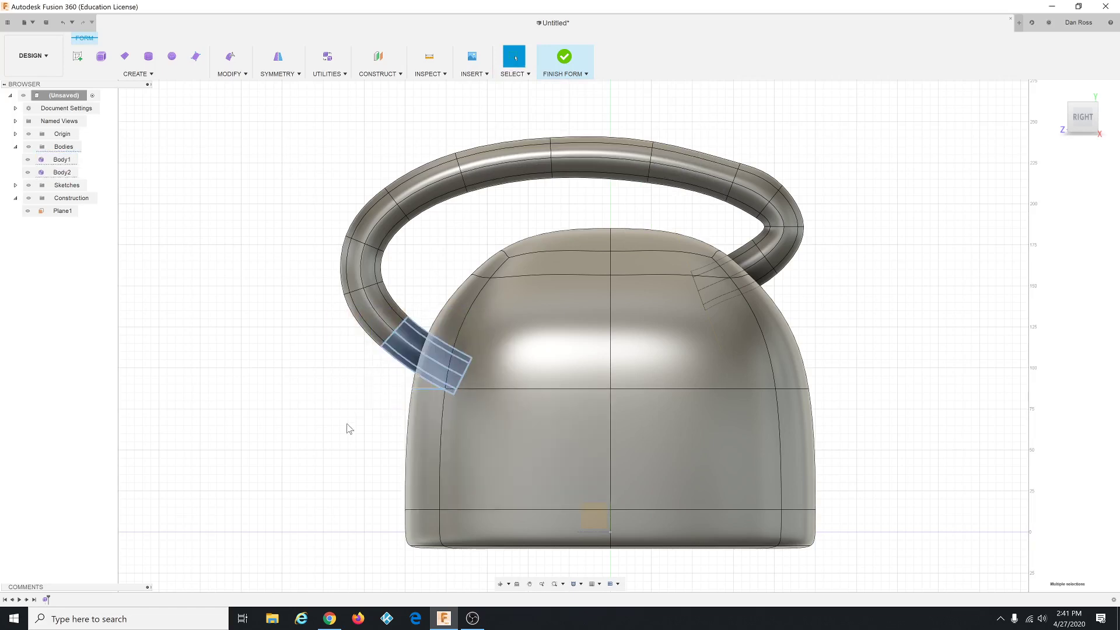
pyautogui.keyDown('shift'); pyautogui.moveTo(348, 428); pyautogui.dragTo(341, 434, button='middle'); pyautogui.keyUp('shift')
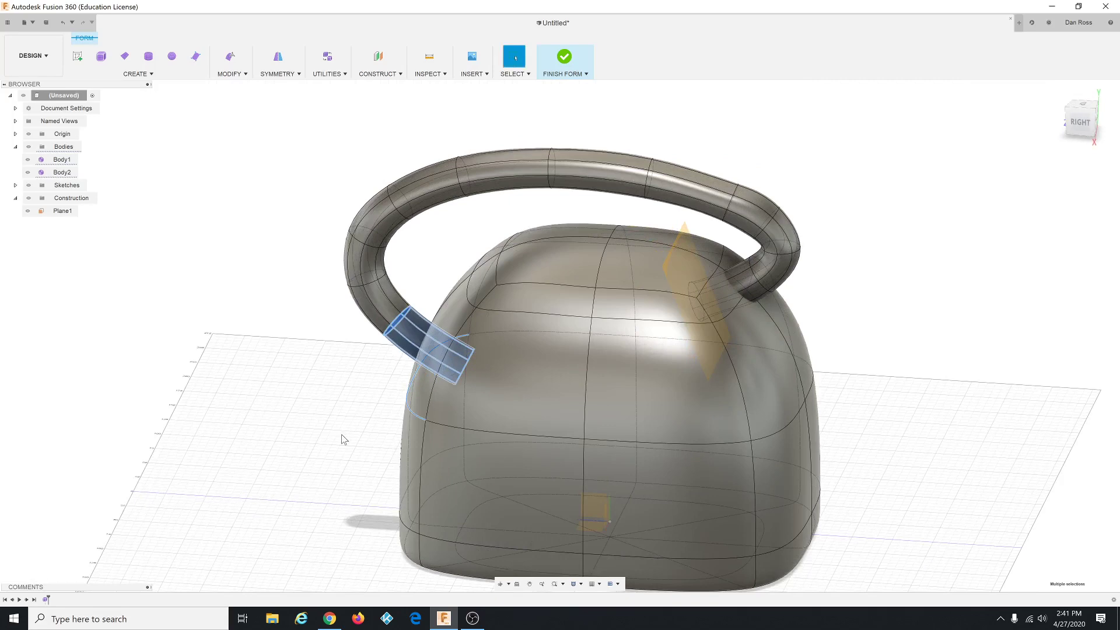
pyautogui.scroll(1, 343, 429)
pyautogui.click(349, 396)
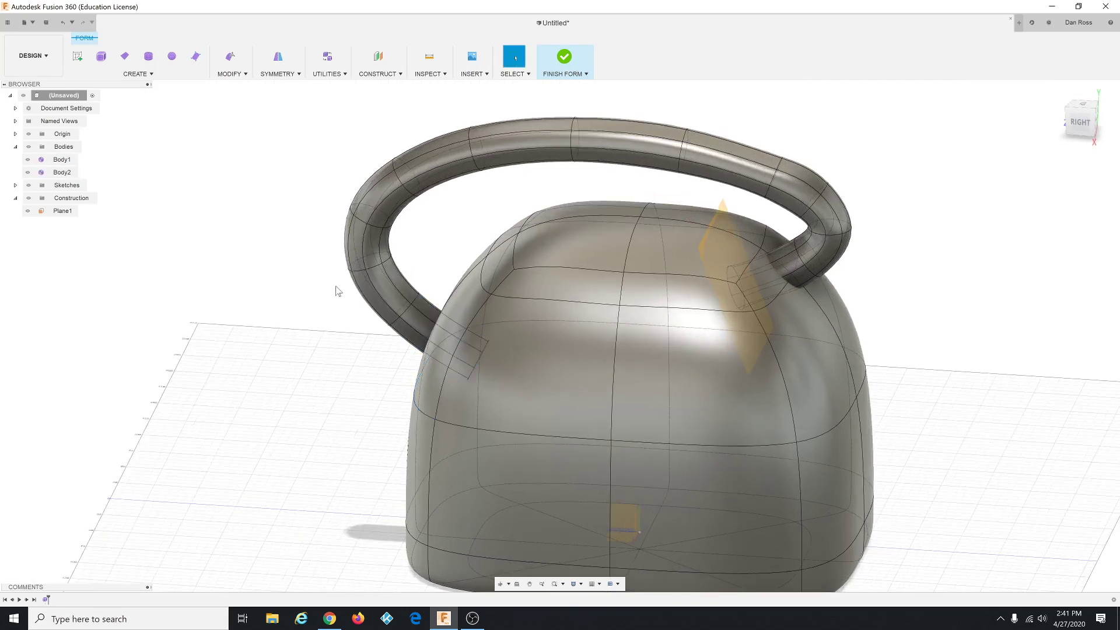
# Step: Window-select the lower front end of the handle again, check the picked body edge from an angle, and clear the selection
pyautogui.moveTo(335, 285); pyautogui.dragTo(517, 392)
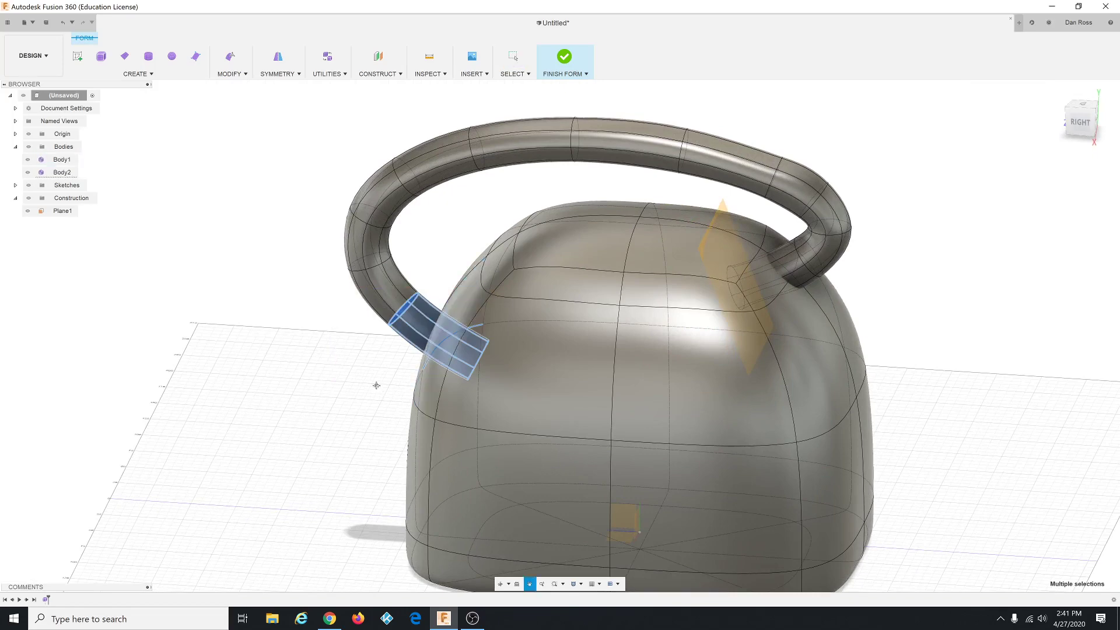
pyautogui.keyDown('shift'); pyautogui.moveTo(387, 389); pyautogui.dragTo(449, 405, button='middle'); pyautogui.keyUp('shift')
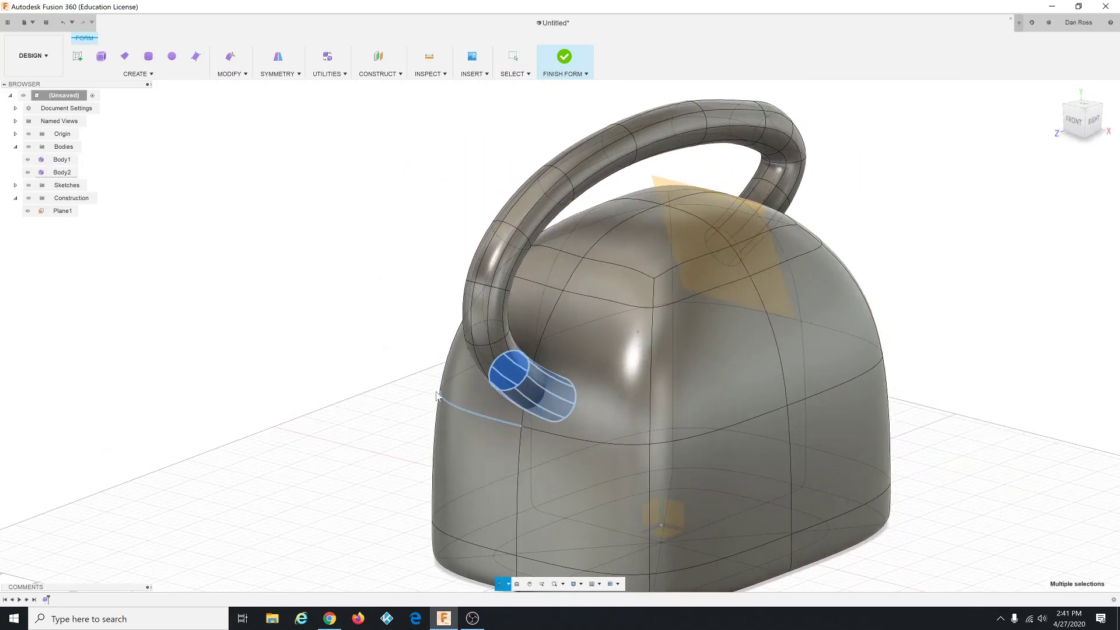
pyautogui.click(459, 412)
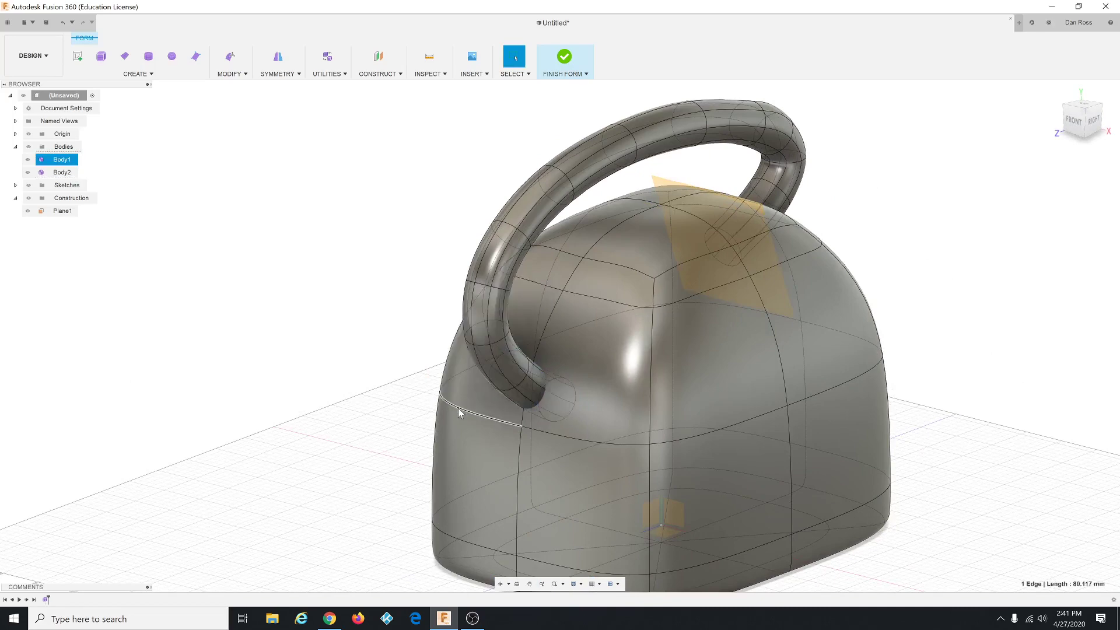
pyautogui.click(332, 420)
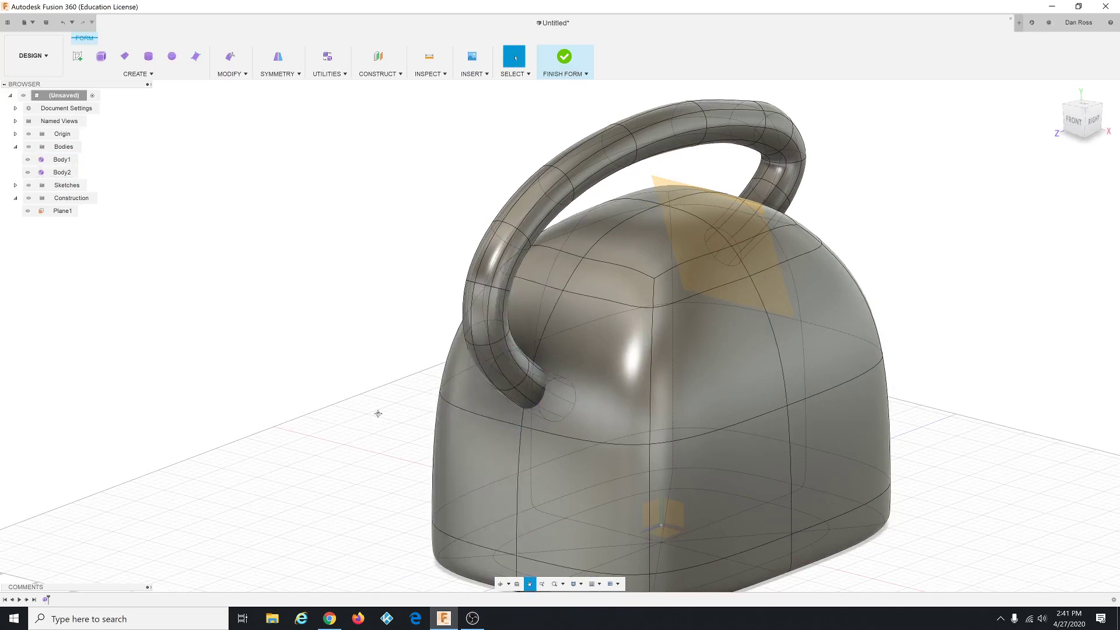
# Step: Try deleting the window-selected end section of the handle at the pail's front, undo the deletion, and clear the selection
pyautogui.keyDown('shift'); pyautogui.moveTo(377, 416); pyautogui.dragTo(330, 408, button='middle'); pyautogui.keyUp('shift')
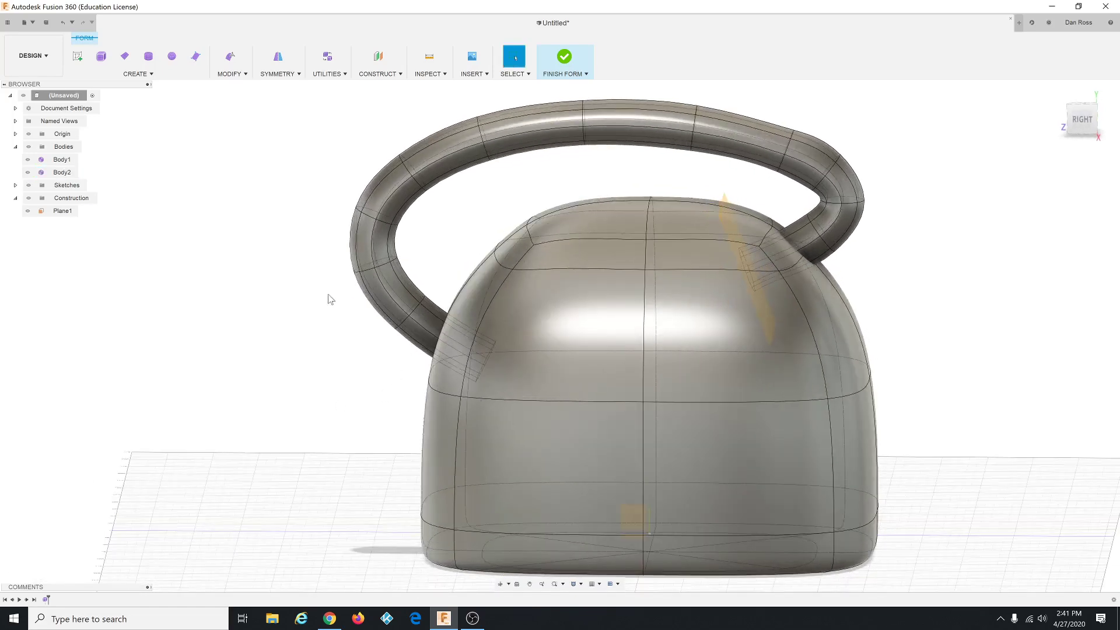
pyautogui.moveTo(336, 282); pyautogui.dragTo(512, 383)
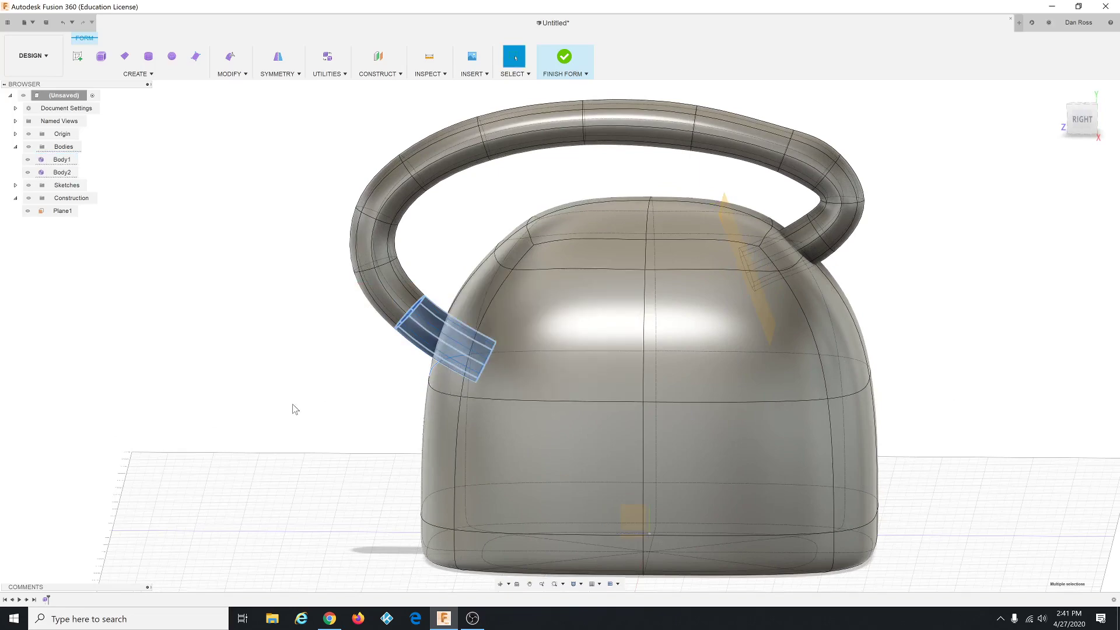
pyautogui.press('Delete')
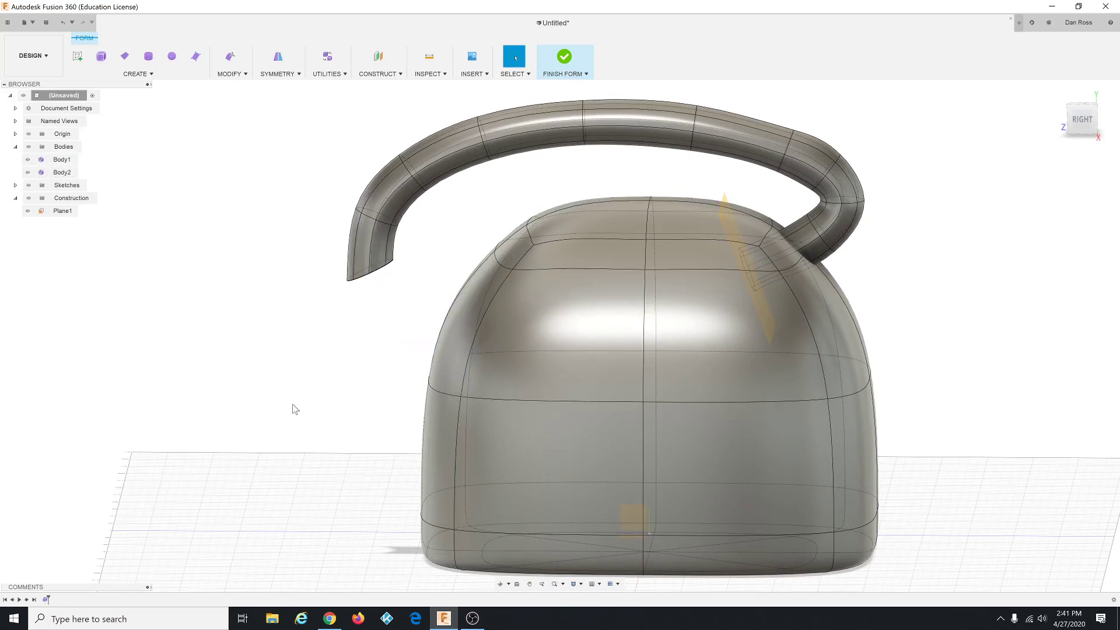
pyautogui.keyDown('shift'); pyautogui.moveTo(410, 399); pyautogui.dragTo(471, 400, button='middle'); pyautogui.keyUp('shift')
pyautogui.hotkey('ctrl', 'z')
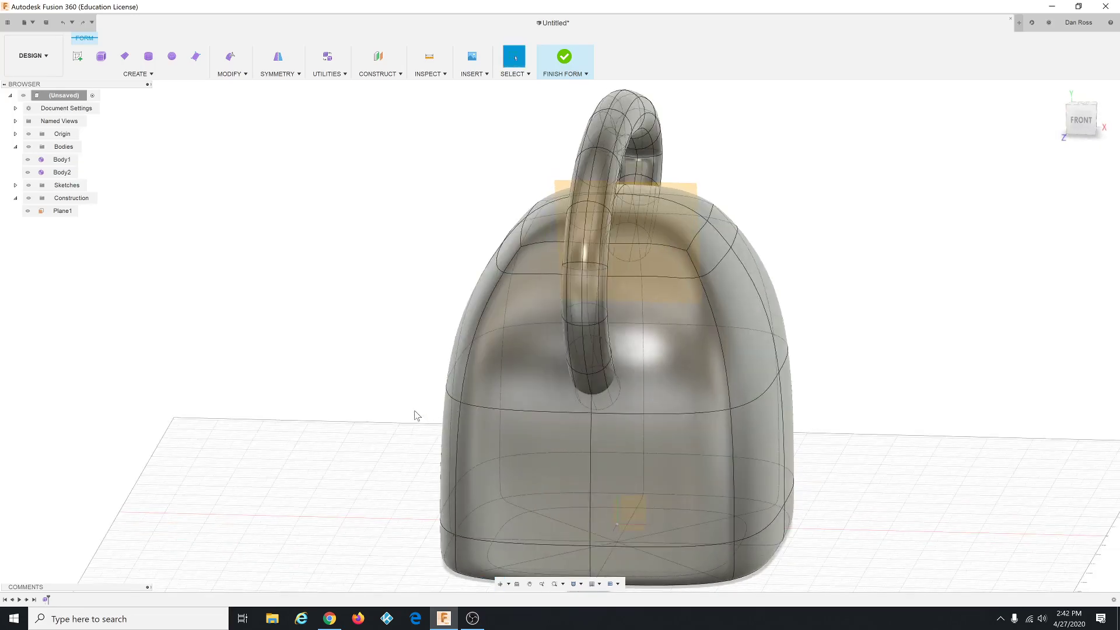
pyautogui.keyDown('shift'); pyautogui.moveTo(367, 481); pyautogui.dragTo(331, 461, button='middle'); pyautogui.keyUp('shift')
pyautogui.click(420, 305)
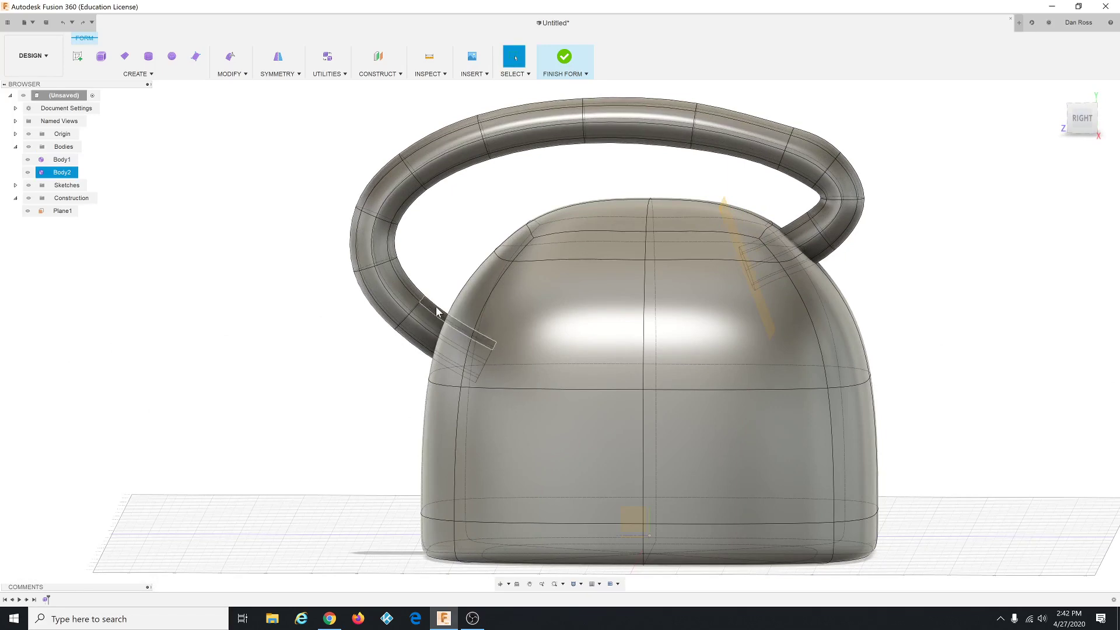
pyautogui.click(342, 308)
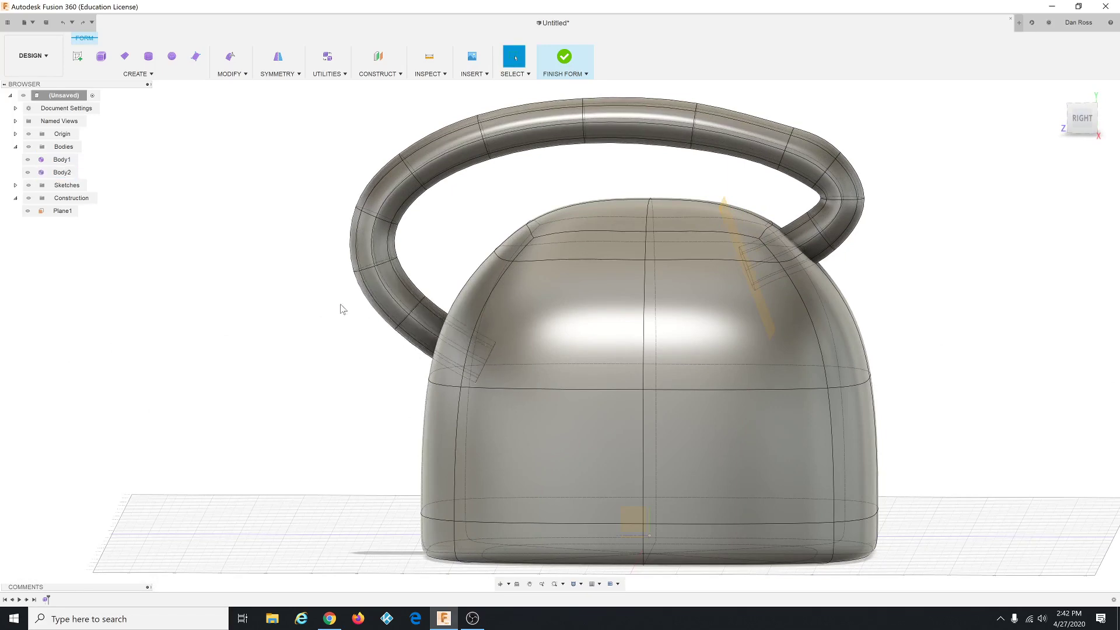
# Step: Window-select the handle's front end faces together with the body faces caught behind them, try deleting the selection, and undo the deletion
pyautogui.moveTo(341, 291); pyautogui.dragTo(523, 384)
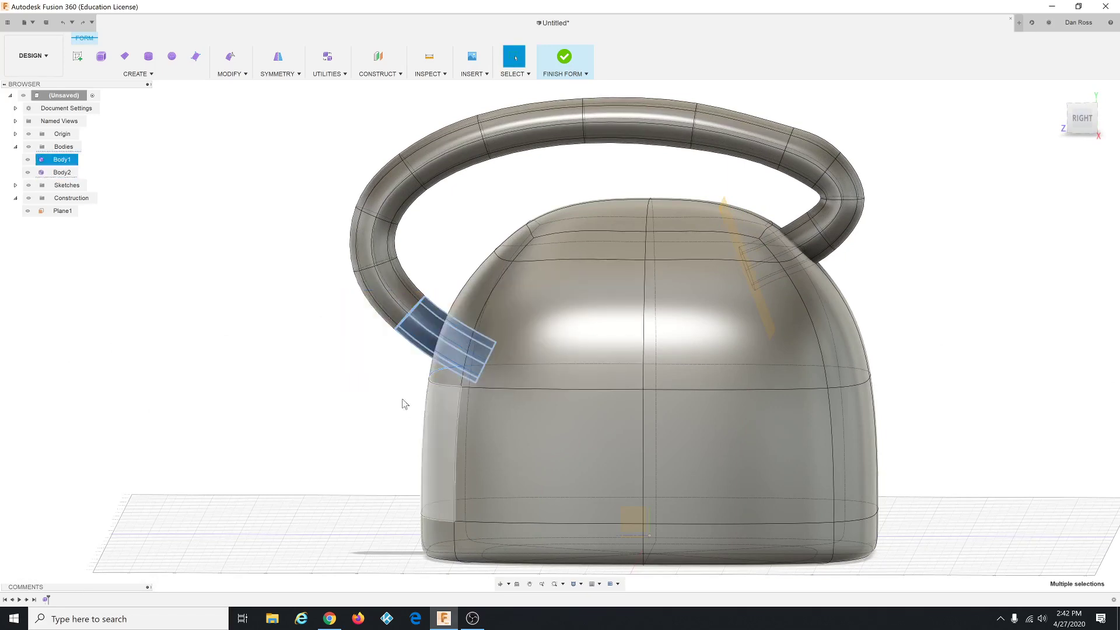
pyautogui.keyDown('shift'); pyautogui.moveTo(400, 400); pyautogui.dragTo(408, 440, button='middle'); pyautogui.keyUp('shift')
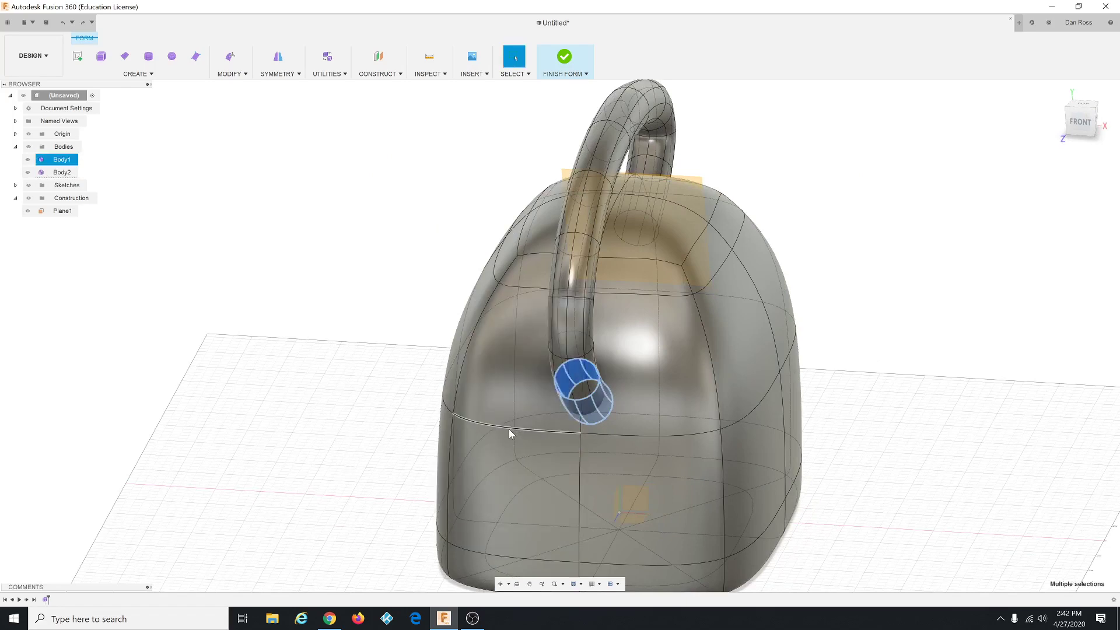
pyautogui.keyDown('shift'); pyautogui.moveTo(370, 479); pyautogui.dragTo(338, 481, button='middle'); pyautogui.keyUp('shift')
pyautogui.press('Delete')
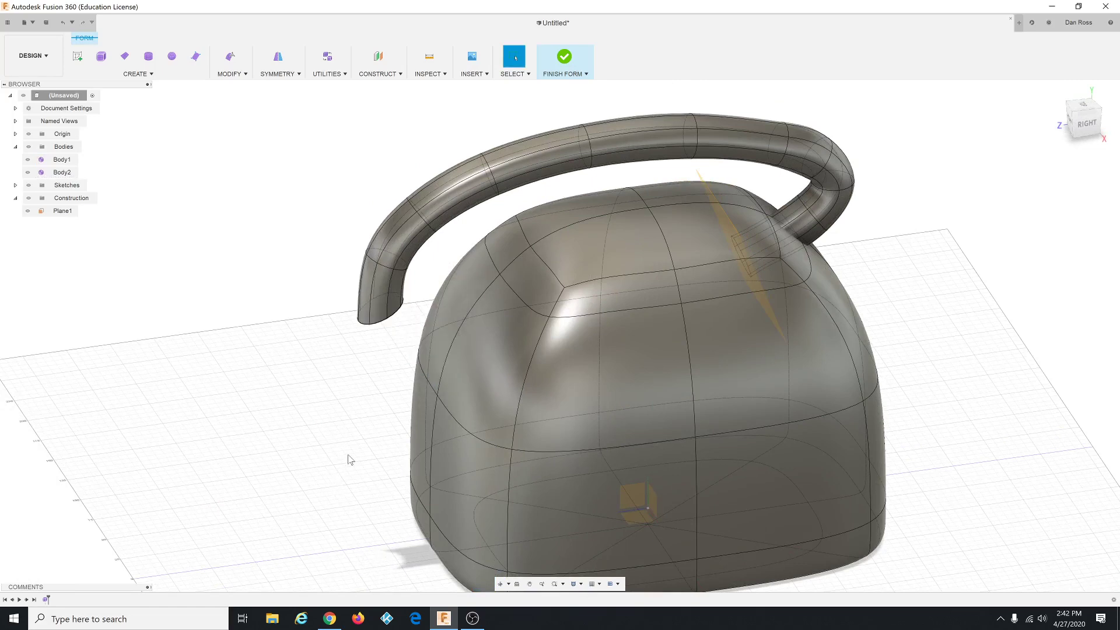
pyautogui.hotkey('ctrl', 'z')
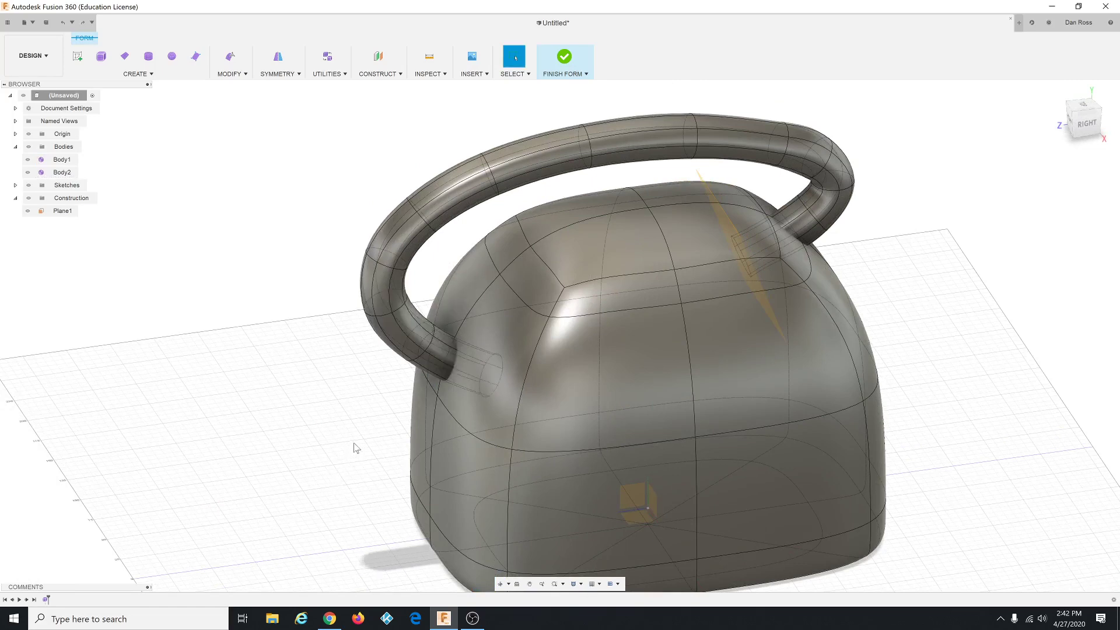
# Step: With Body1 hidden, delete the end section of the handle at the pail's front, and make Body1 visible again
pyautogui.scroll(-1, 289, 251)
pyautogui.click(44, 173)
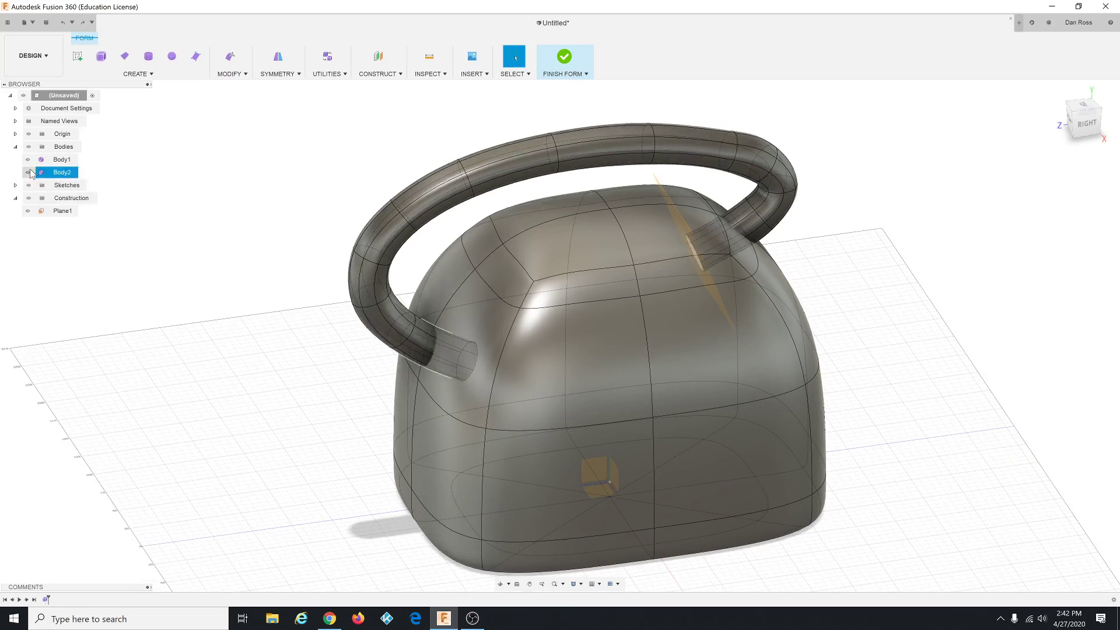
pyautogui.click(28, 172)
pyautogui.click(28, 172)
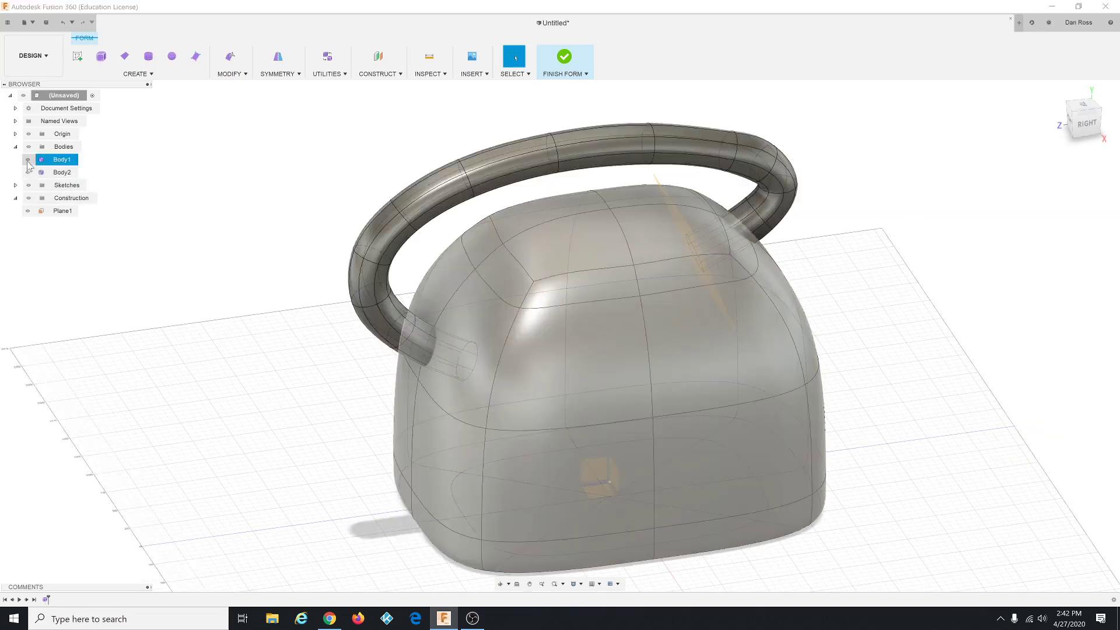
pyautogui.click(27, 159)
pyautogui.keyDown('shift'); pyautogui.moveTo(350, 416); pyautogui.dragTo(343, 401, button='middle'); pyautogui.keyUp('shift')
pyautogui.moveTo(439, 303); pyautogui.dragTo(494, 393)
pyautogui.keyDown('shift'); pyautogui.moveTo(430, 415); pyautogui.dragTo(407, 416, button='middle'); pyautogui.keyUp('shift')
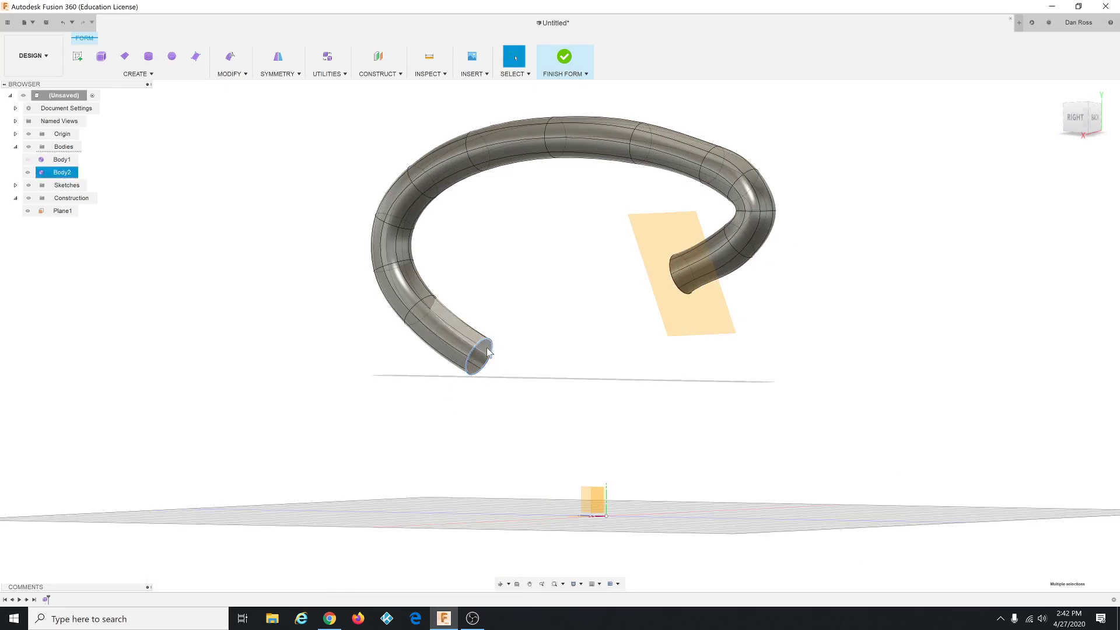
pyautogui.hotkey('ctrl', 'z')
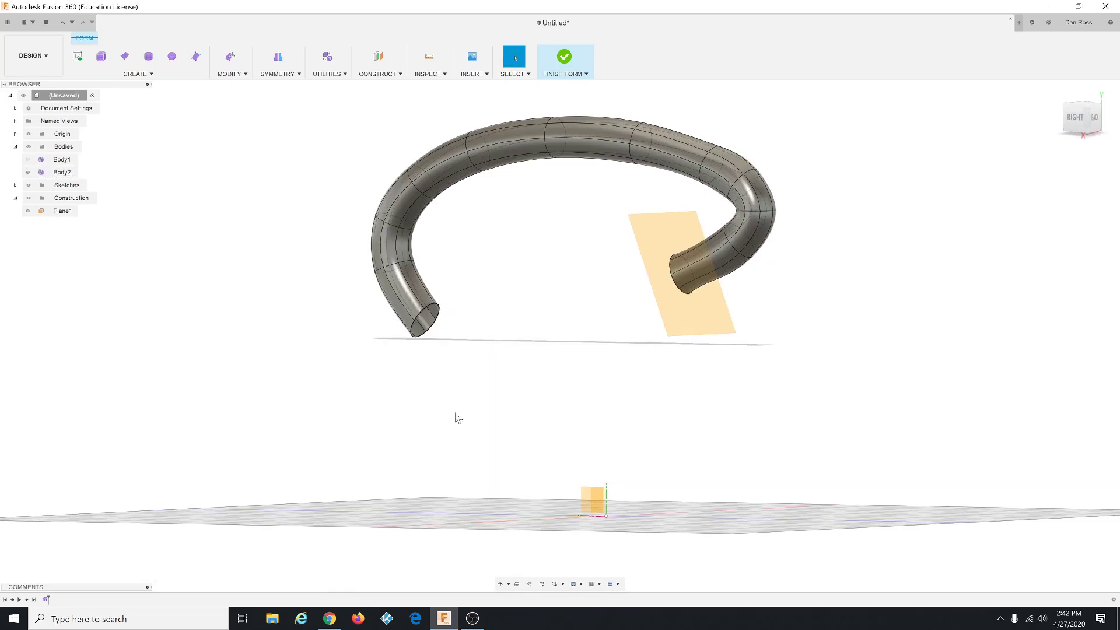
pyautogui.click(28, 159)
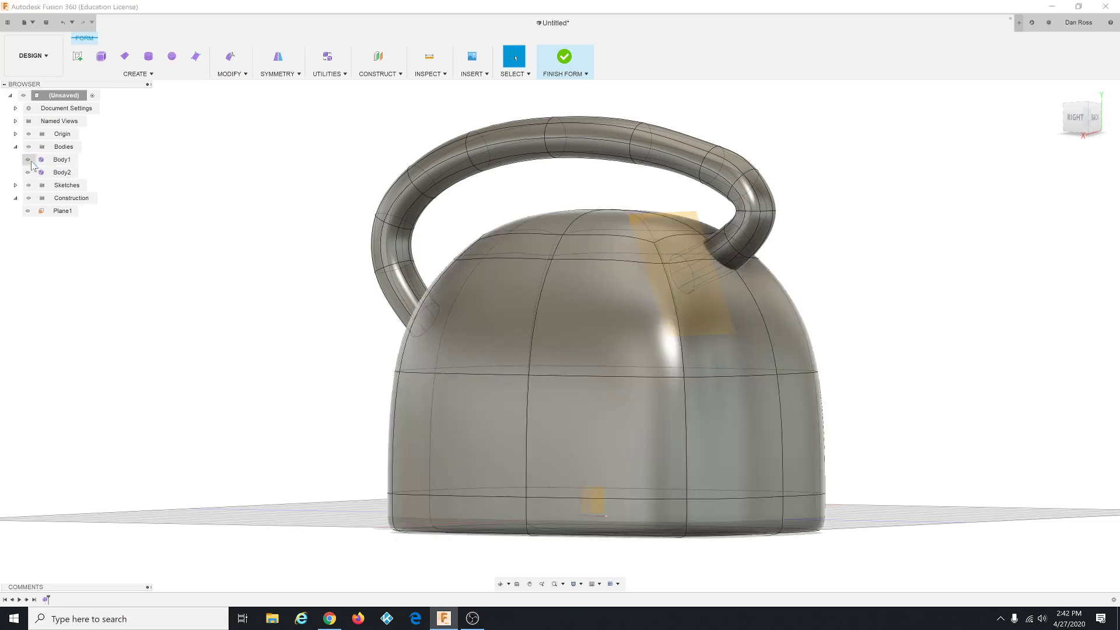
# Step: From the right view, select the end section of the handle that enters the pail's rear and delete it
pyautogui.keyDown('shift'); pyautogui.moveTo(476, 359); pyautogui.dragTo(502, 371, button='middle'); pyautogui.keyUp('shift')
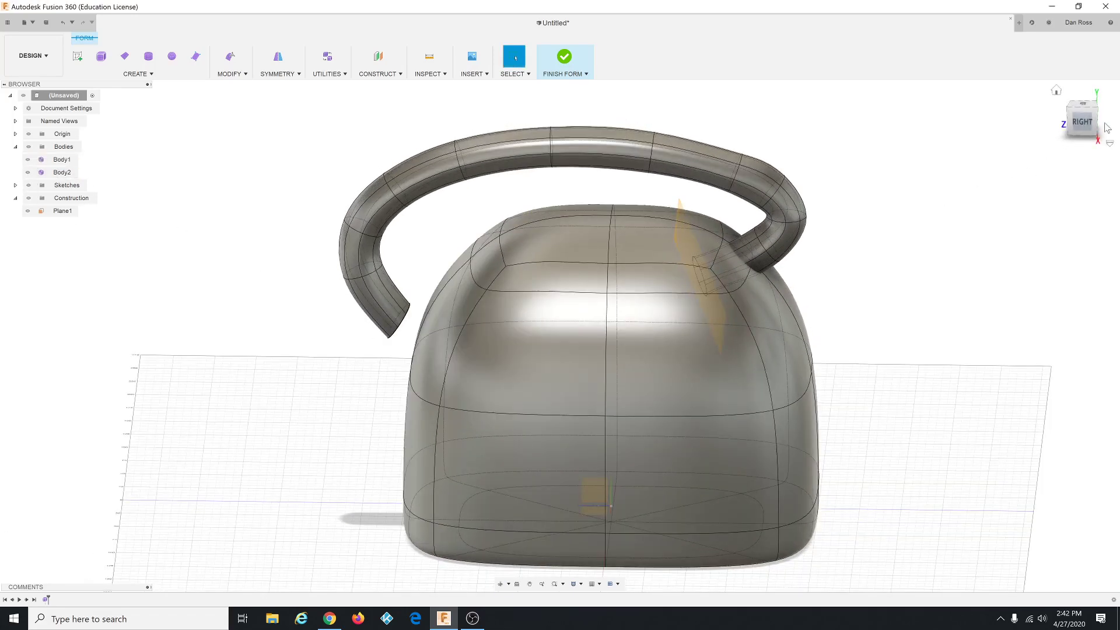
pyautogui.click(1083, 123)
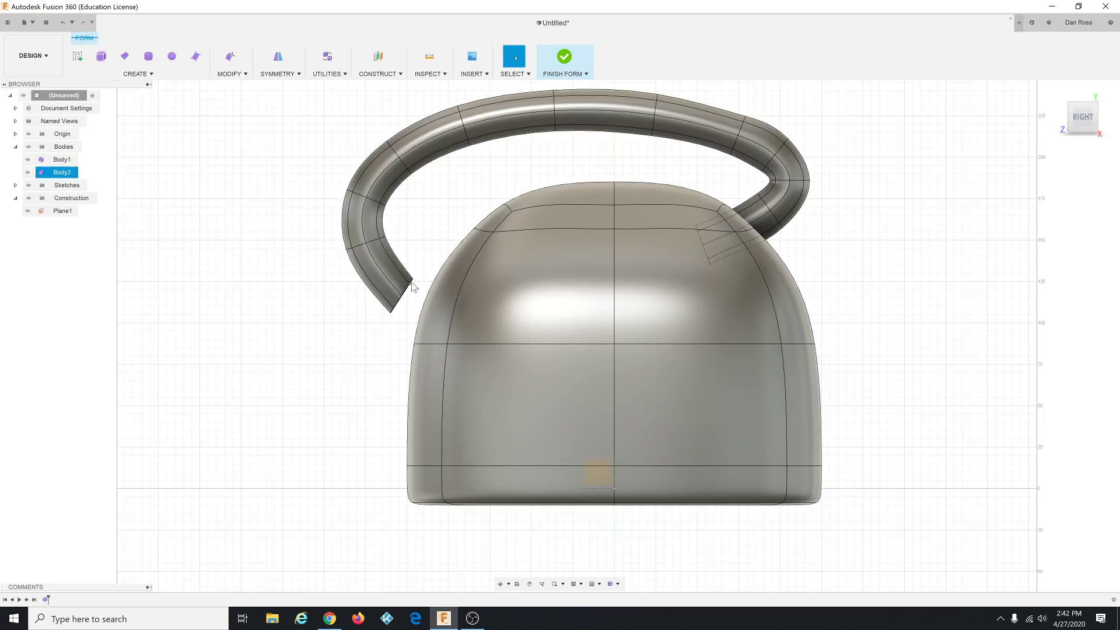
pyautogui.click(745, 215)
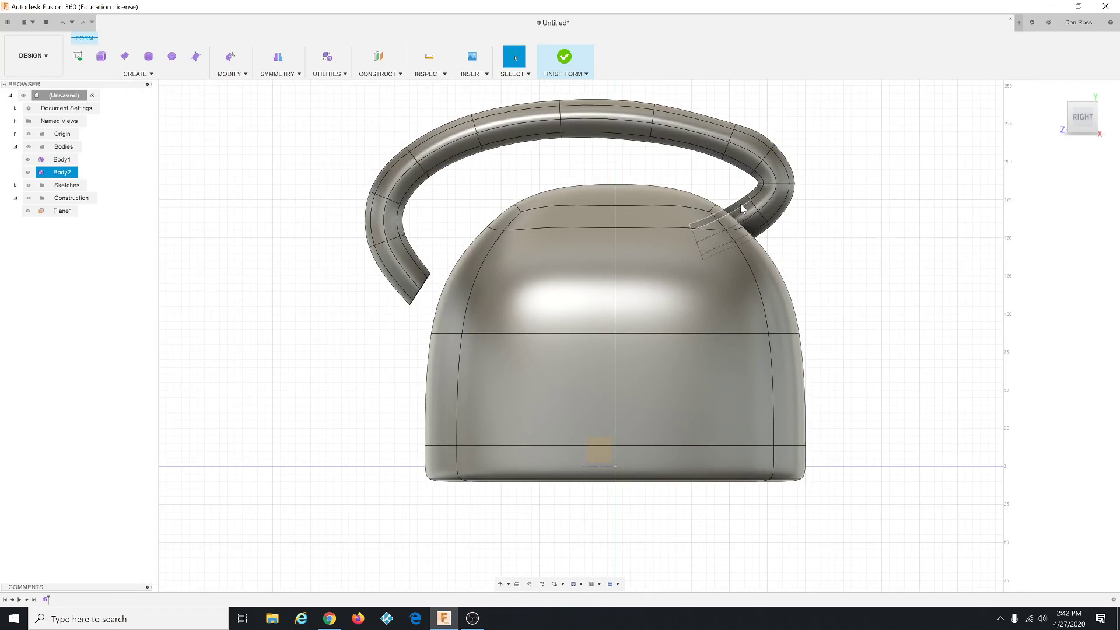
pyautogui.click(596, 169)
pyautogui.click(513, 74)
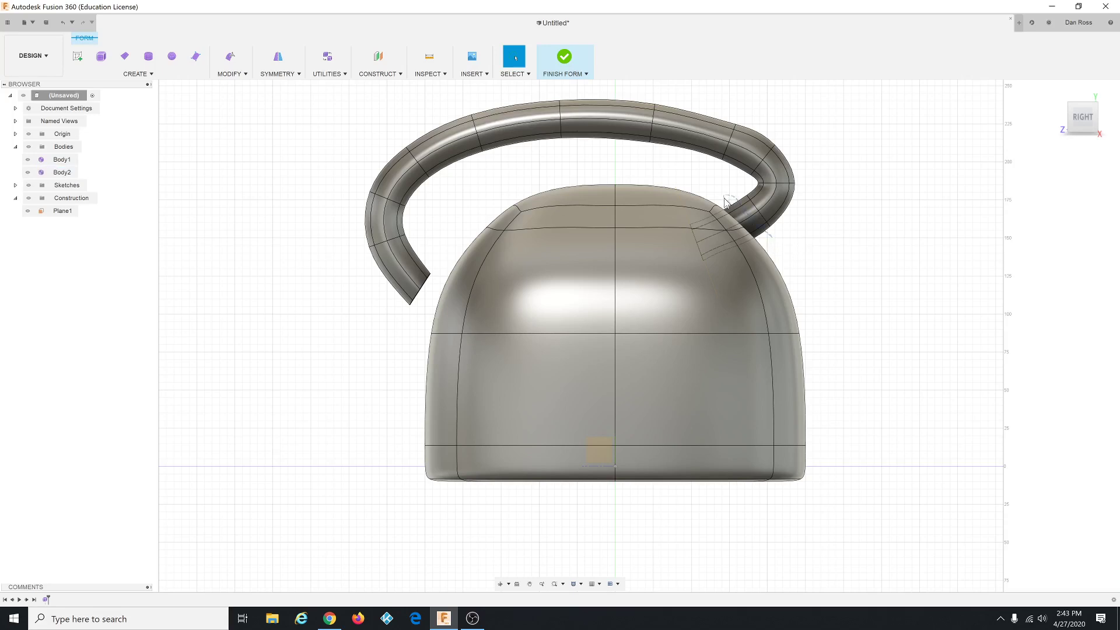
pyautogui.doubleClick(768, 242)
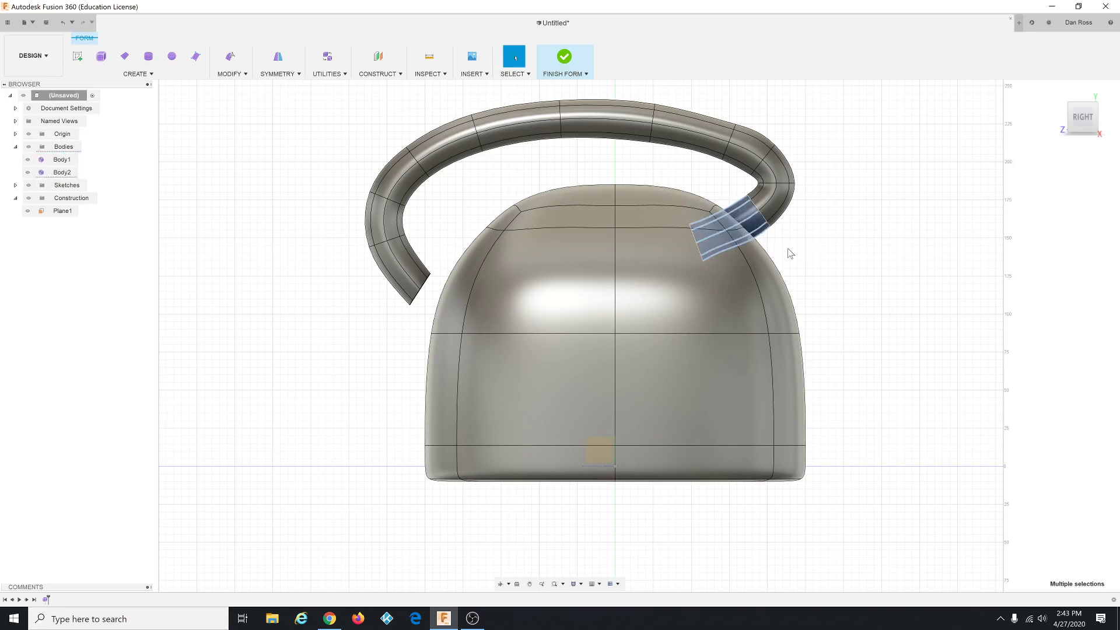
pyautogui.press('Delete')
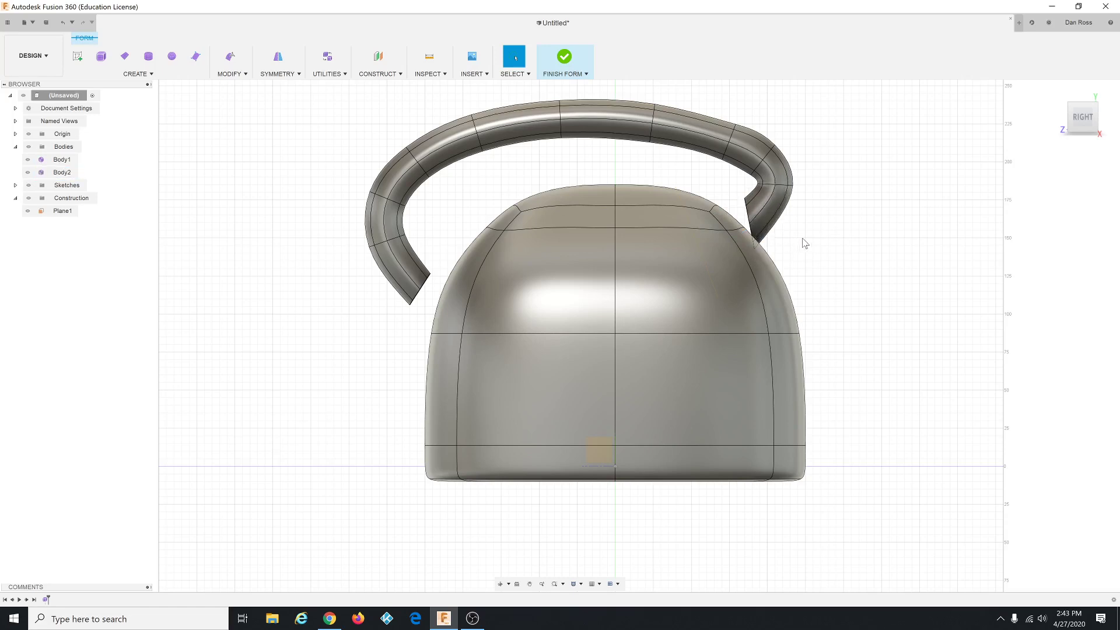
# Step: Use Edit Form to rotate the open edge loop at the handle's rear end by 25 degrees
pyautogui.scroll(2, 803, 245)
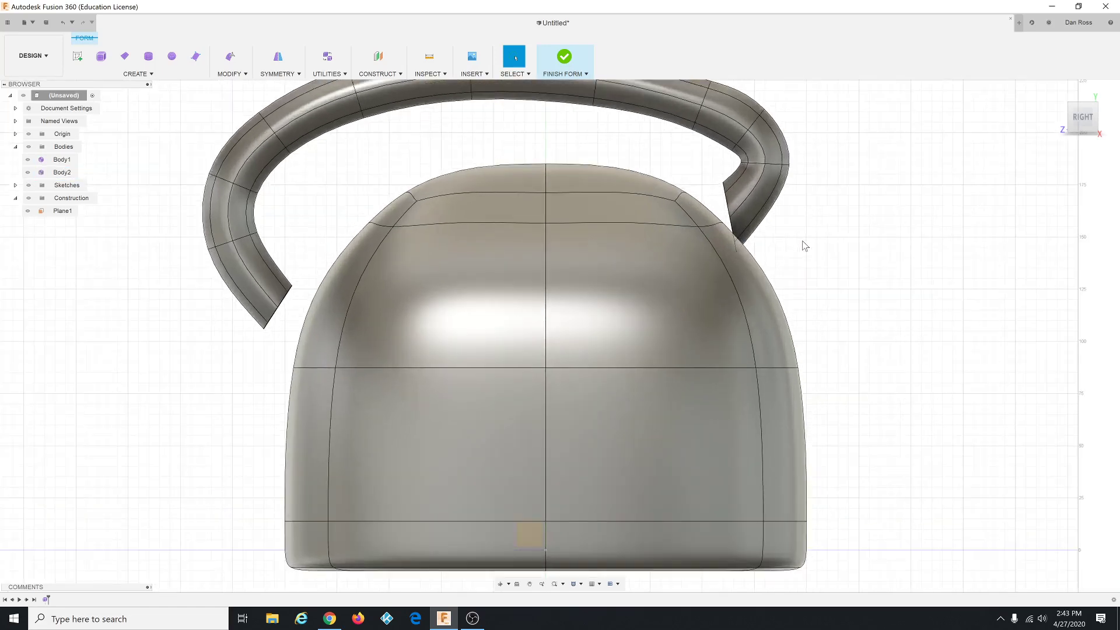
pyautogui.keyDown('shift'); pyautogui.moveTo(803, 245); pyautogui.dragTo(812, 253, button='middle'); pyautogui.keyUp('shift')
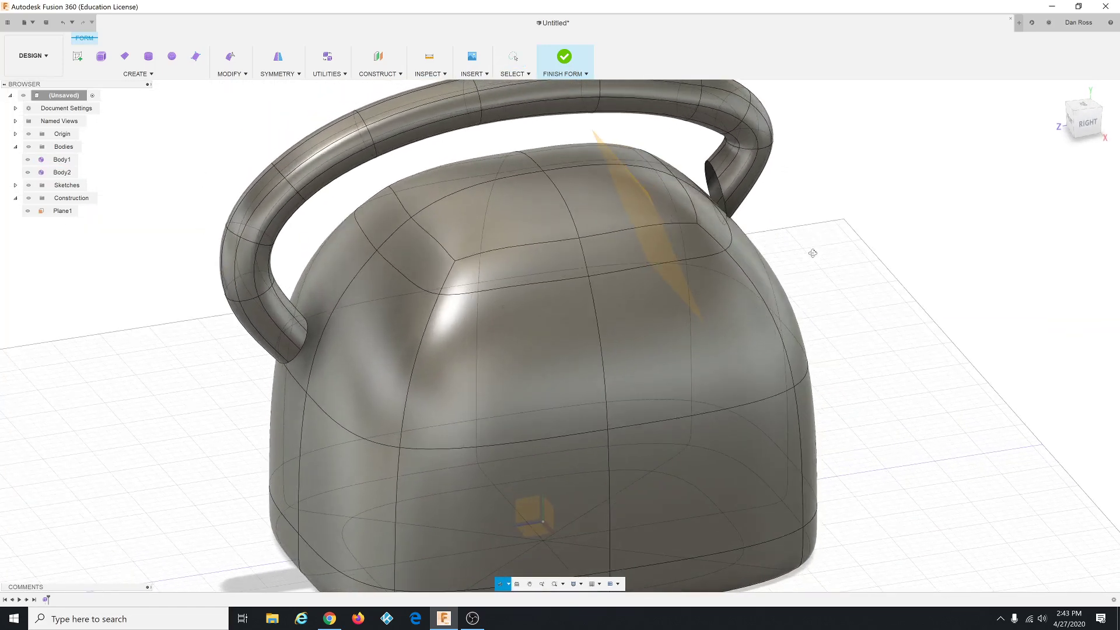
pyautogui.scroll(3, 819, 207)
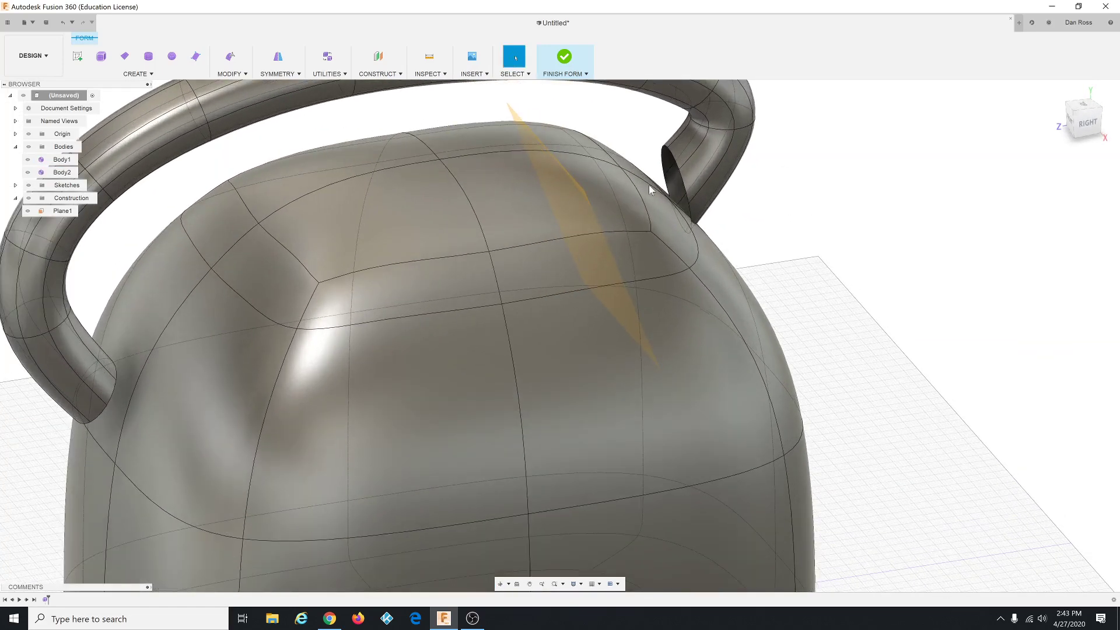
pyautogui.scroll(1, 649, 190)
pyautogui.click(243, 75)
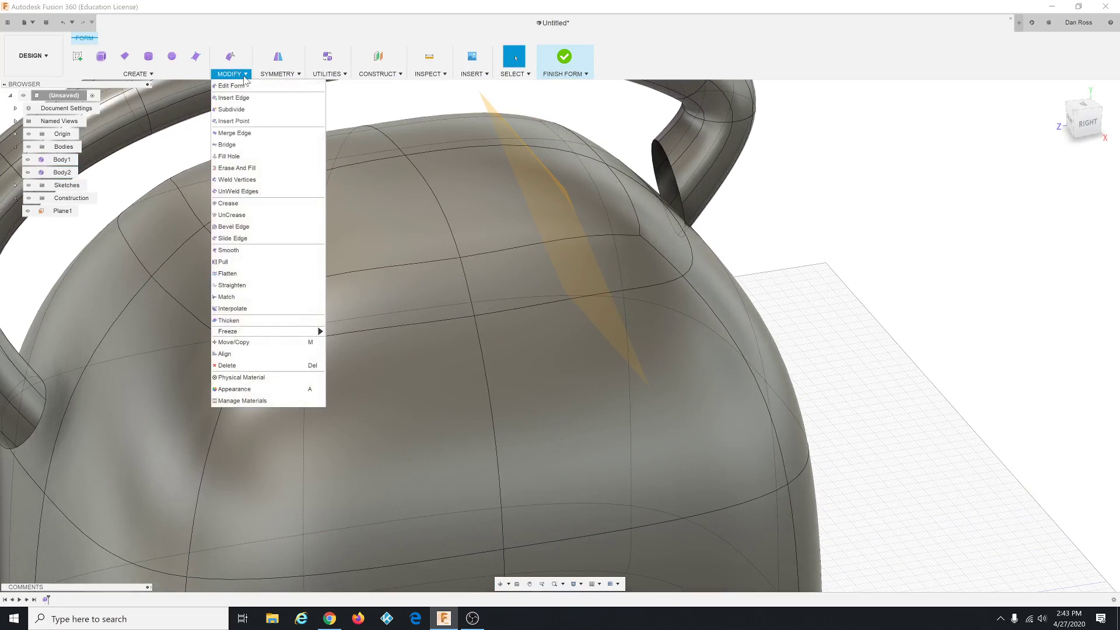
pyautogui.click(233, 86)
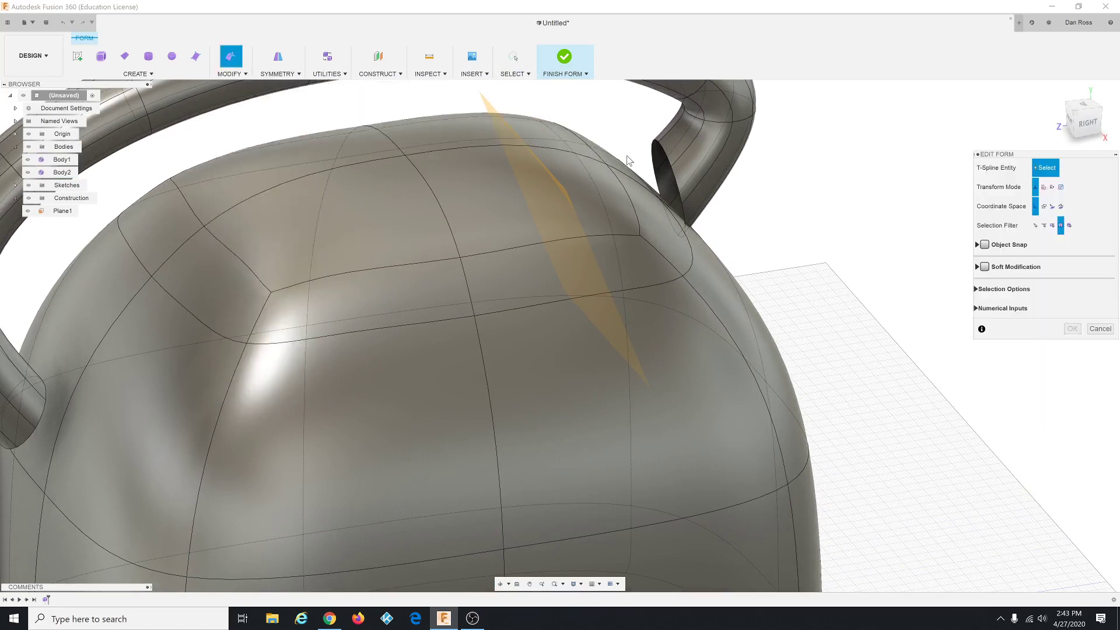
pyautogui.doubleClick(656, 183)
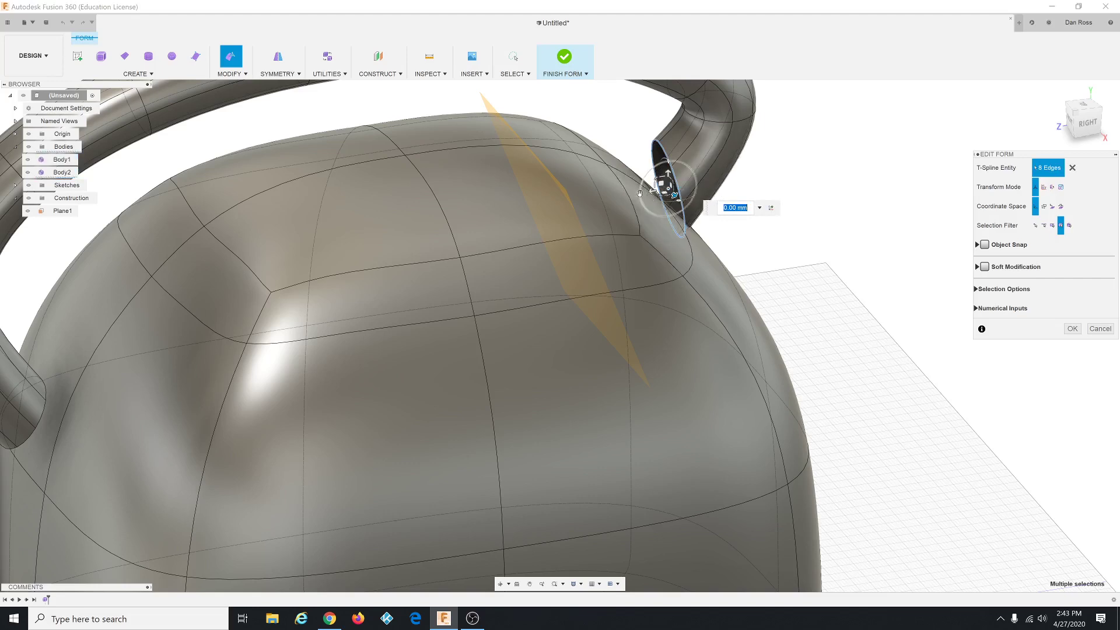
pyautogui.moveTo(640, 194); pyautogui.dragTo(642, 205)
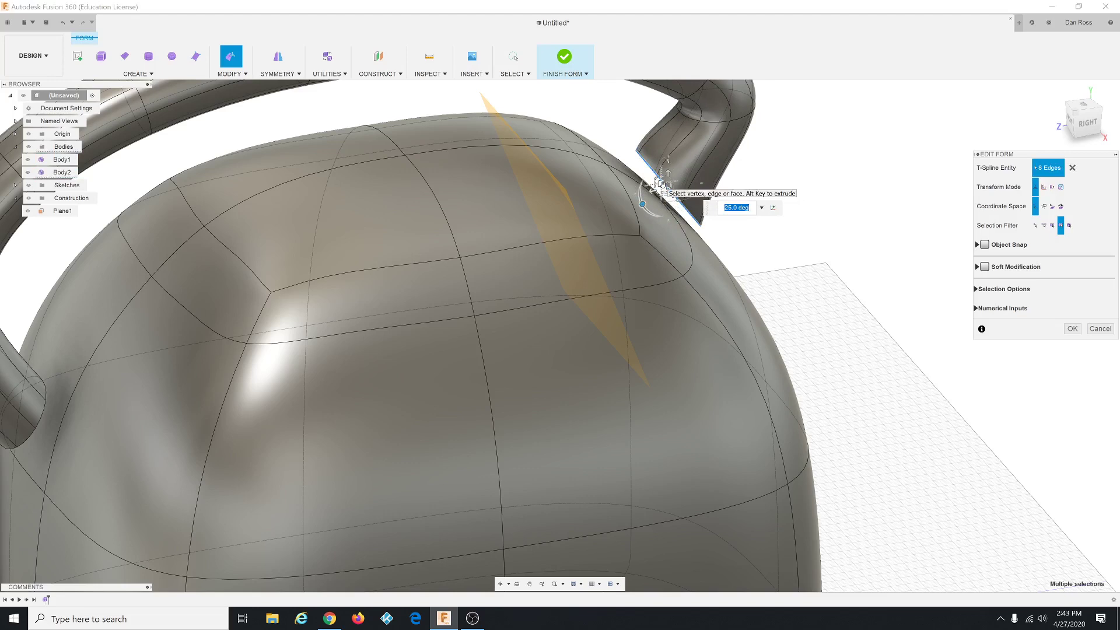
# Step: Move the handle's rear end edge loop outward by -12.221 mm and -12.701 mm, and clear the selection
pyautogui.moveTo(662, 185); pyautogui.dragTo(699, 212)
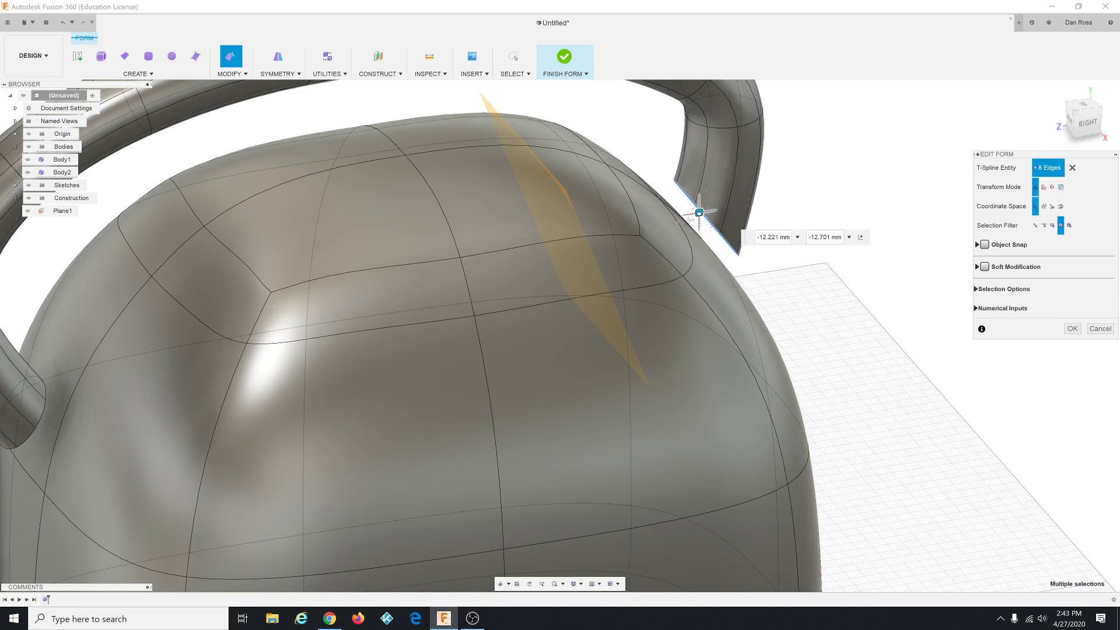
pyautogui.press('Tab')
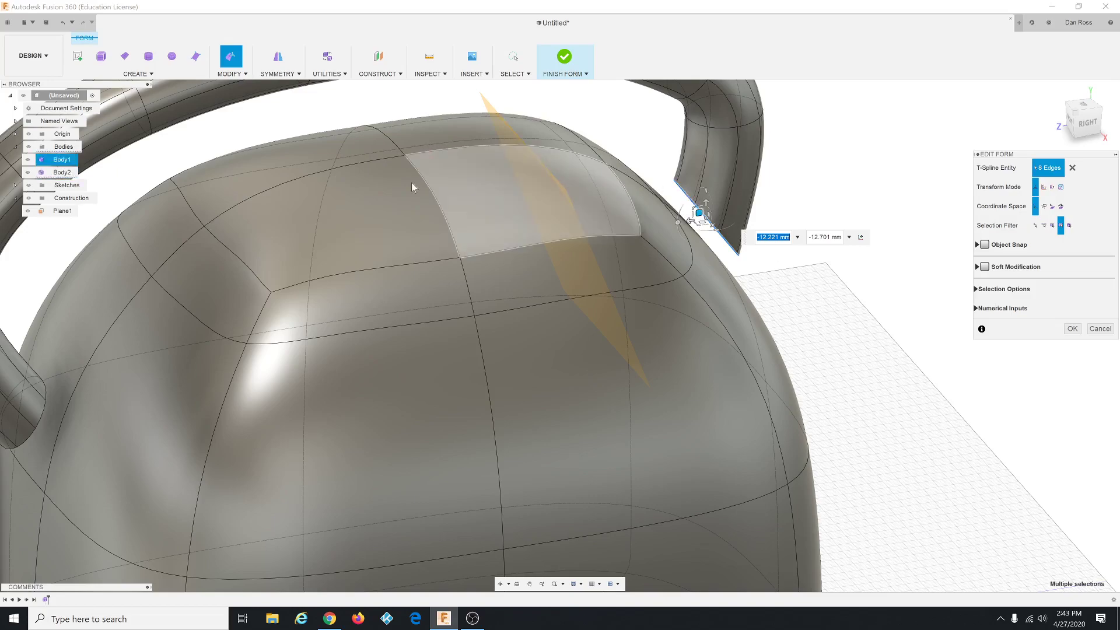
pyautogui.keyDown('shift'); pyautogui.moveTo(801, 302); pyautogui.dragTo(770, 296, button='middle'); pyautogui.keyUp('shift')
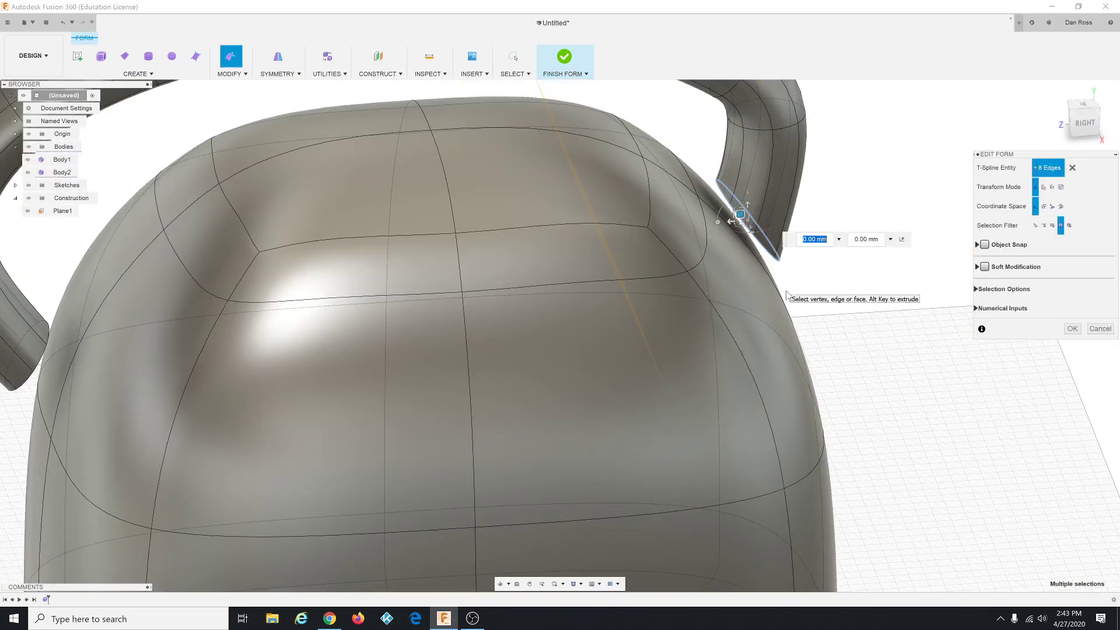
pyautogui.click(850, 361)
pyautogui.scroll(-3, 850, 361)
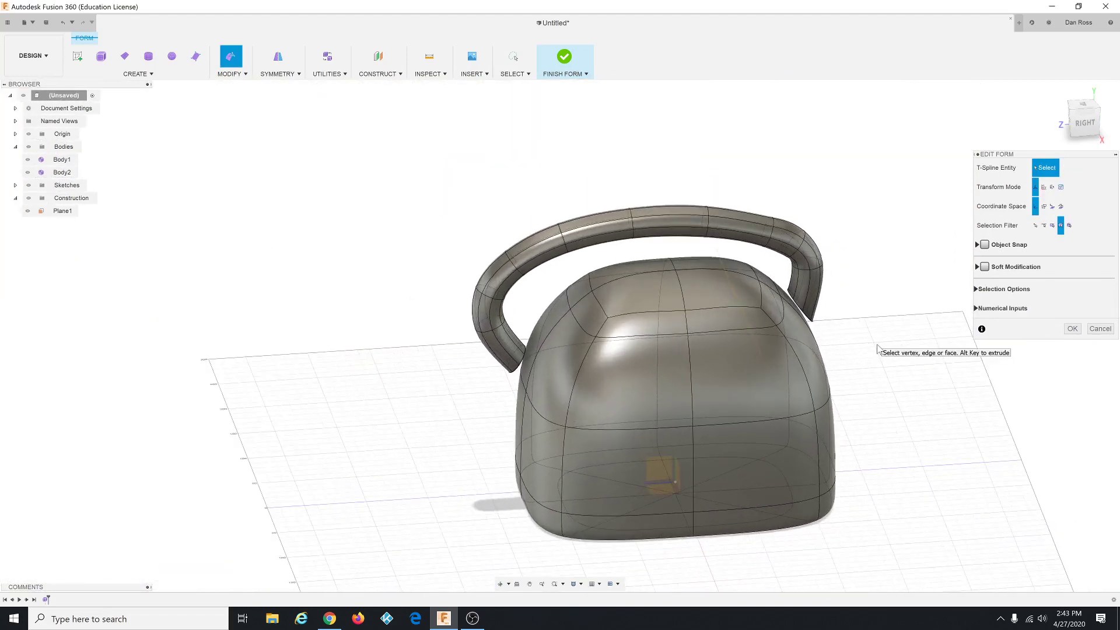
# Step: Select the body's upper front face beside the handle's front end and cancel the Edit Form operation
pyautogui.click(523, 332)
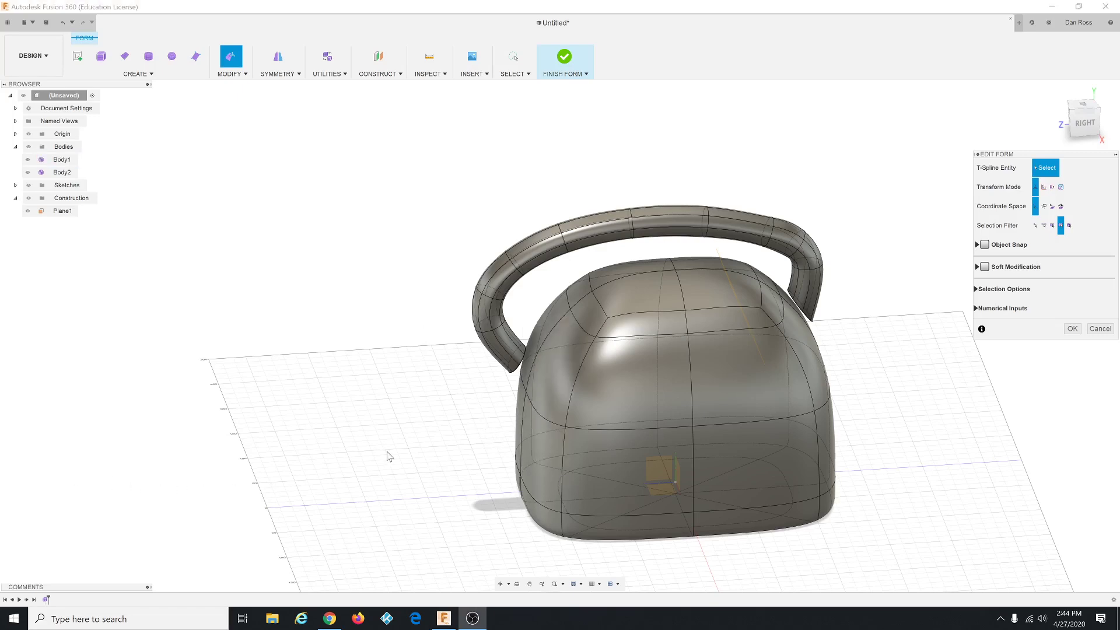
pyautogui.click(604, 376)
pyautogui.click(395, 361)
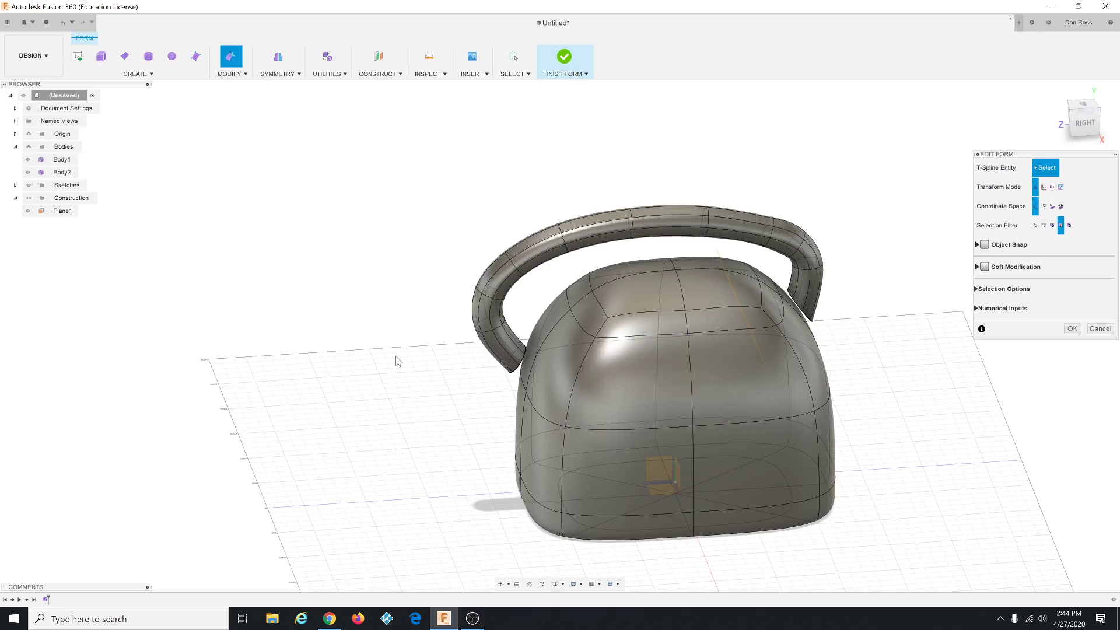
pyautogui.keyDown('shift'); pyautogui.moveTo(589, 367); pyautogui.dragTo(733, 345, button='middle'); pyautogui.keyUp('shift')
pyautogui.click(703, 352)
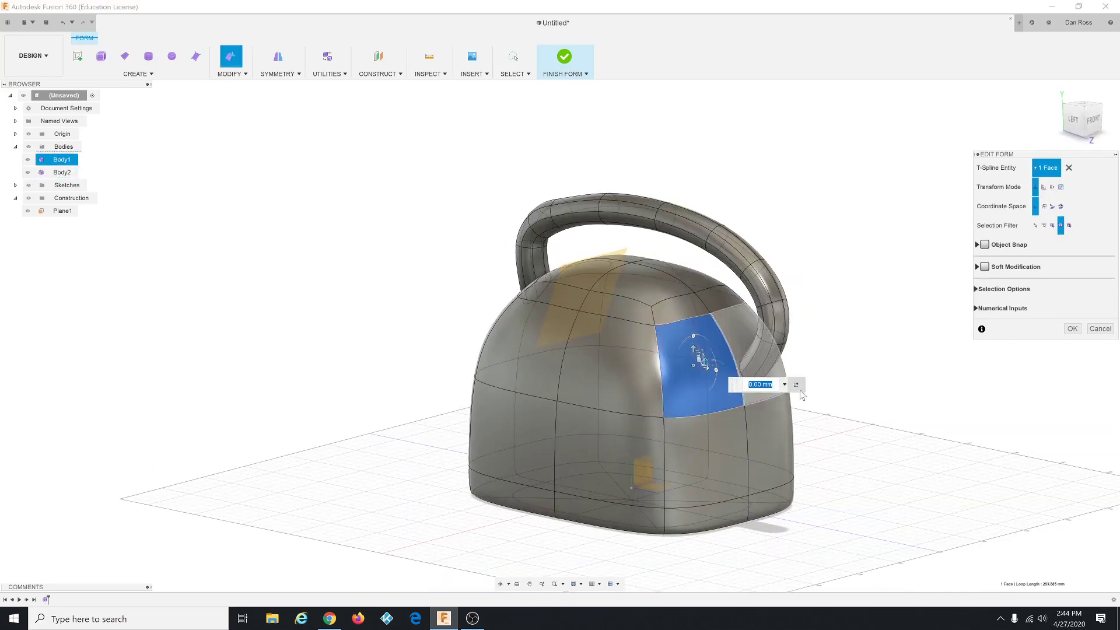
pyautogui.press('Escape')
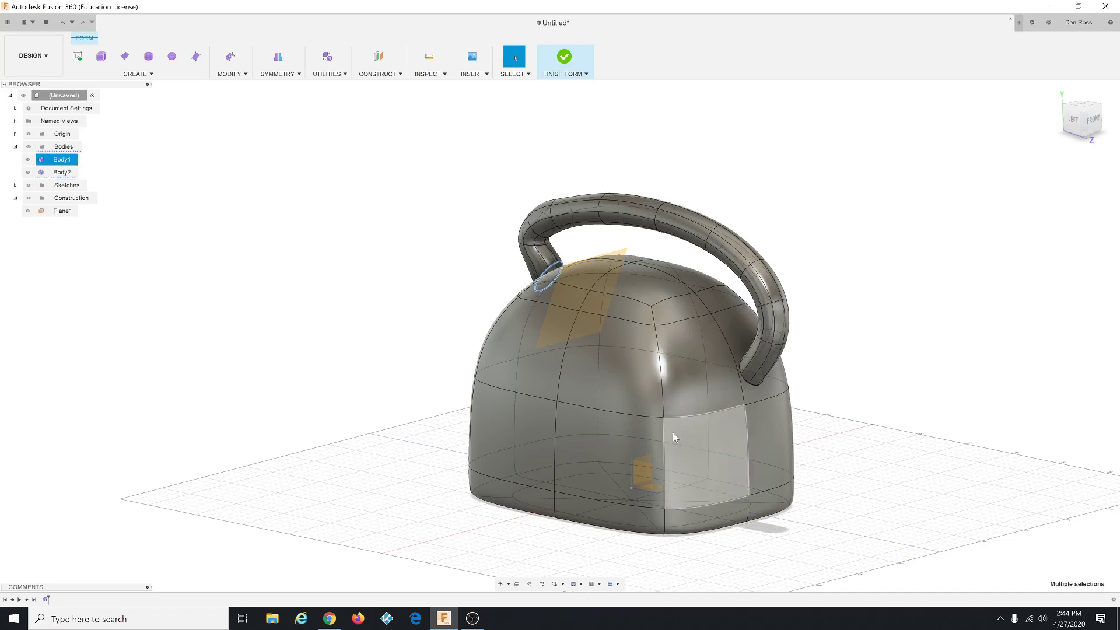
# Step: Try subdividing the body's upper front face beside the handle into 2 by 2 faces using the Exact insert mode
pyautogui.scroll(-1, 327, 294)
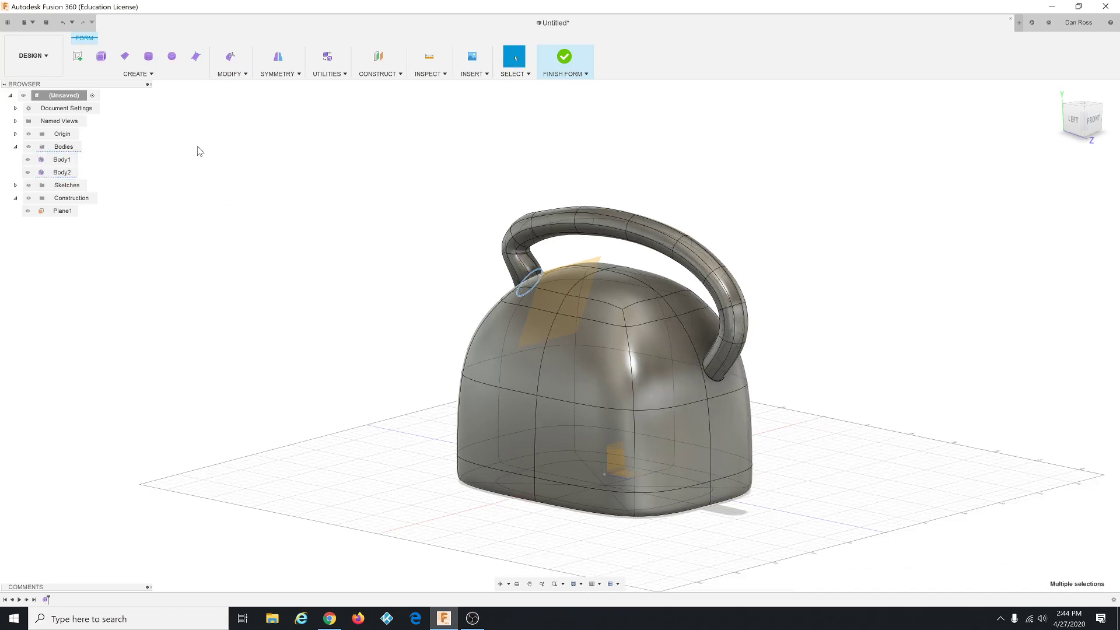
pyautogui.click(240, 75)
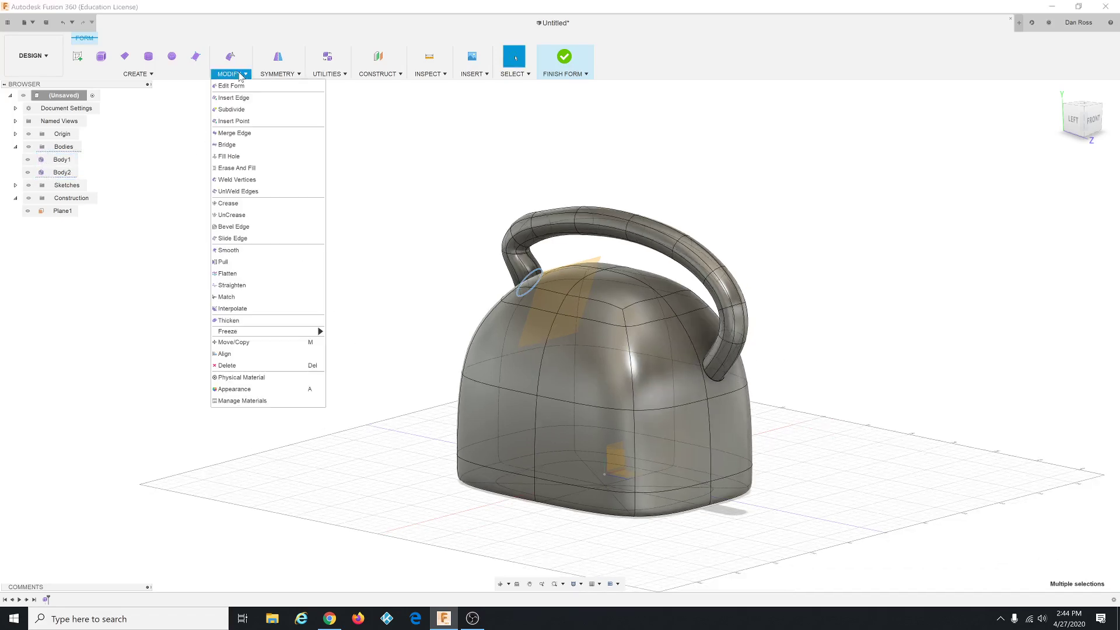
pyautogui.click(242, 111)
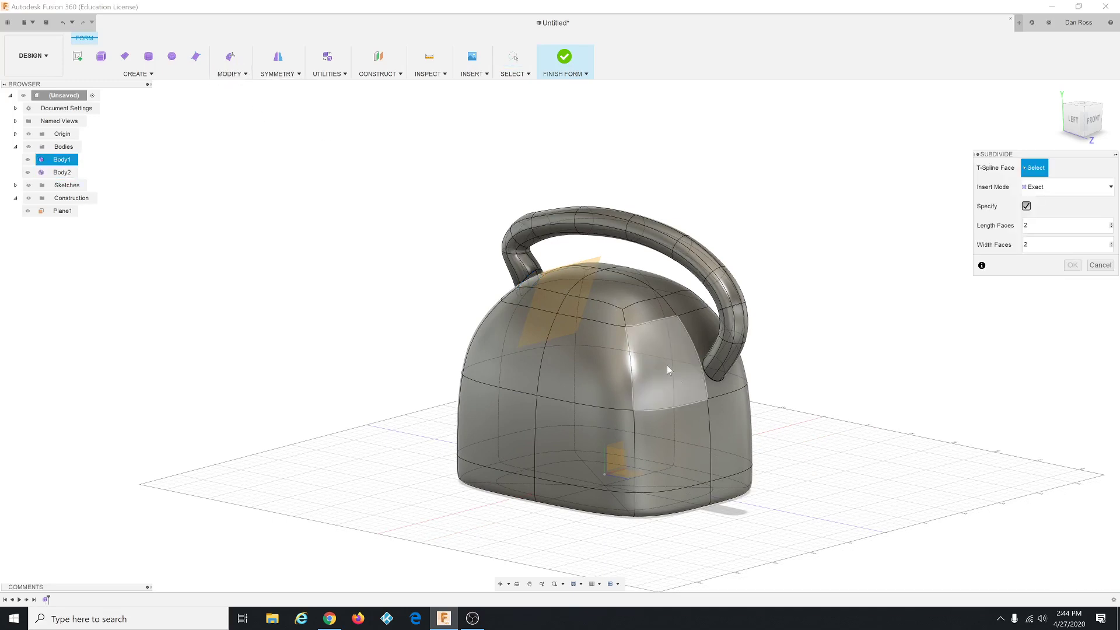
pyautogui.click(656, 393)
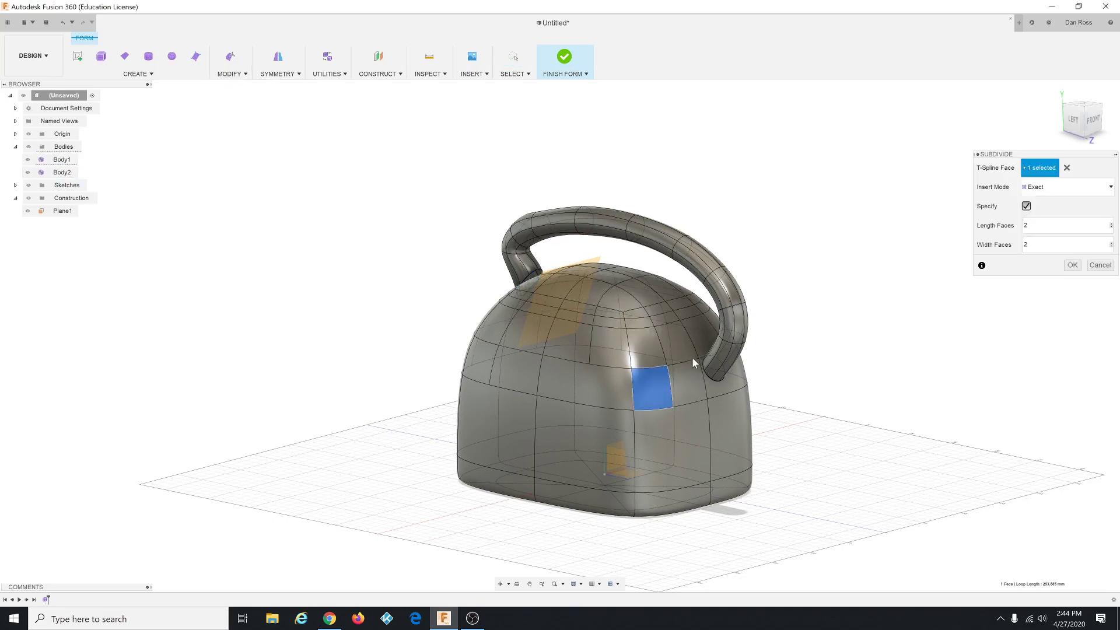
pyautogui.press('Return')
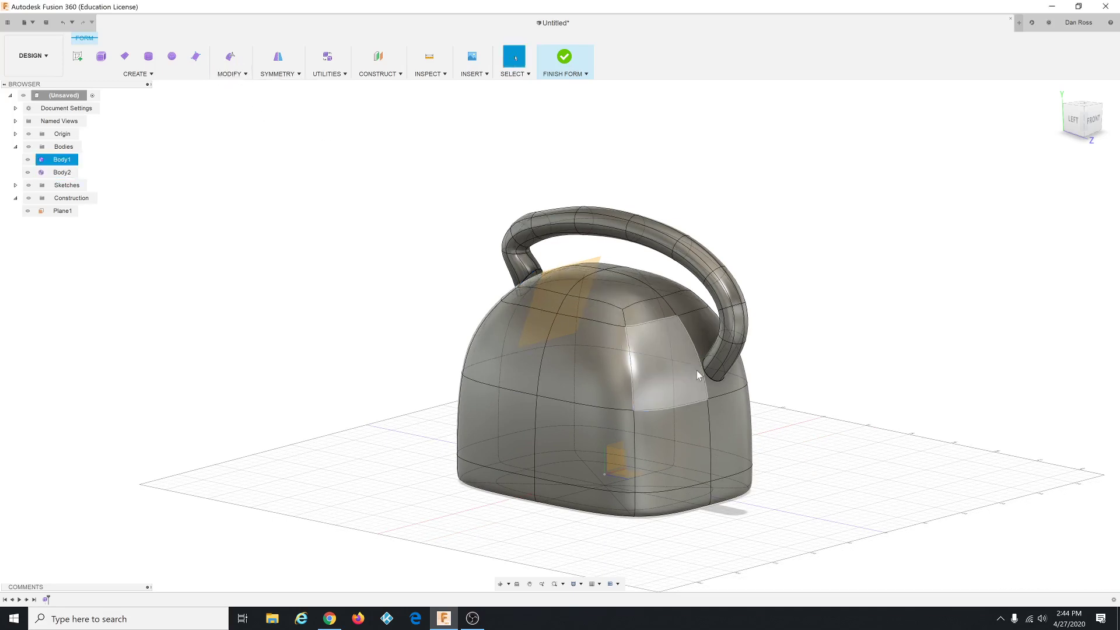
# Step: Subdivide the four body faces around and below the handle's front end into 2 by 2 faces each using Exact insert mode
pyautogui.click(653, 382)
pyautogui.keyDown('shift'); pyautogui.click(706, 341); pyautogui.keyUp('shift')
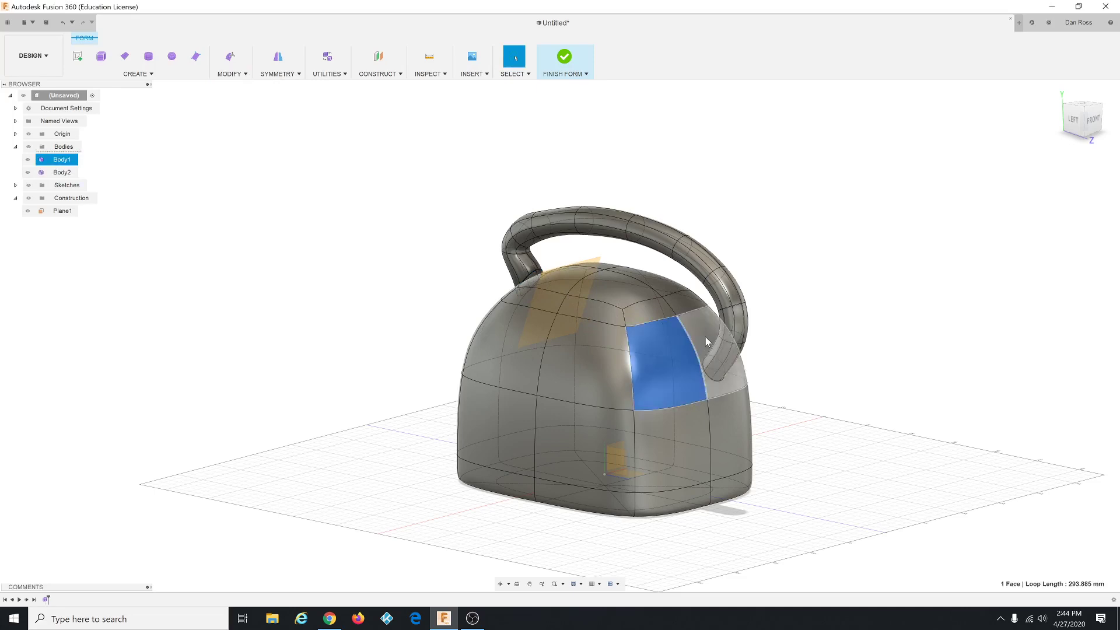
pyautogui.keyDown('shift'); pyautogui.click(730, 413); pyautogui.keyUp('shift')
pyautogui.keyDown('shift'); pyautogui.click(694, 437); pyautogui.keyUp('shift')
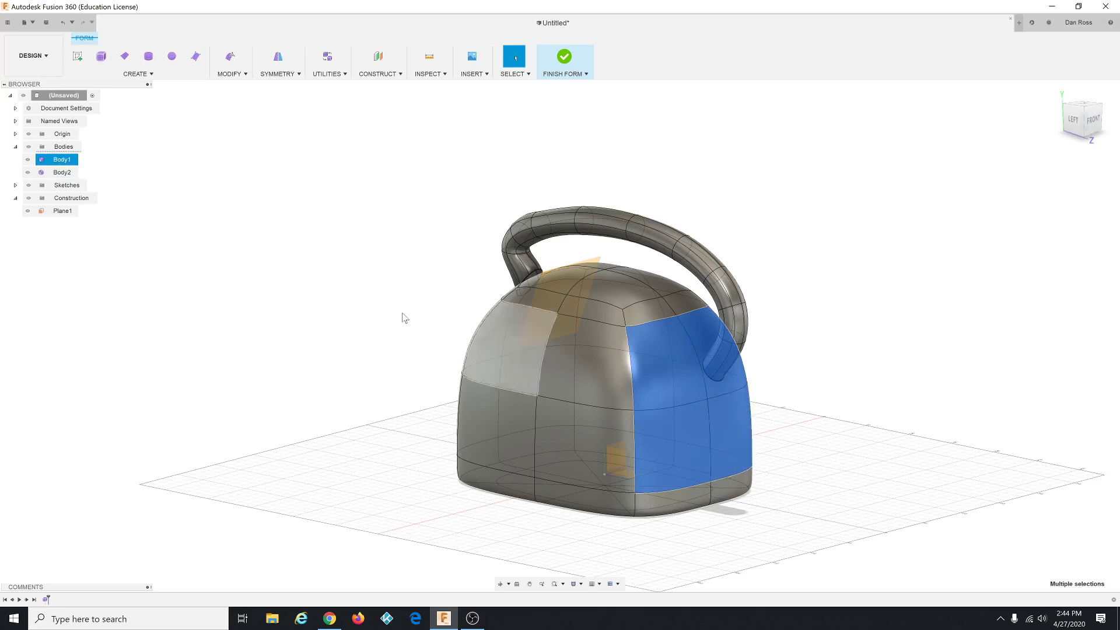
pyautogui.click(243, 76)
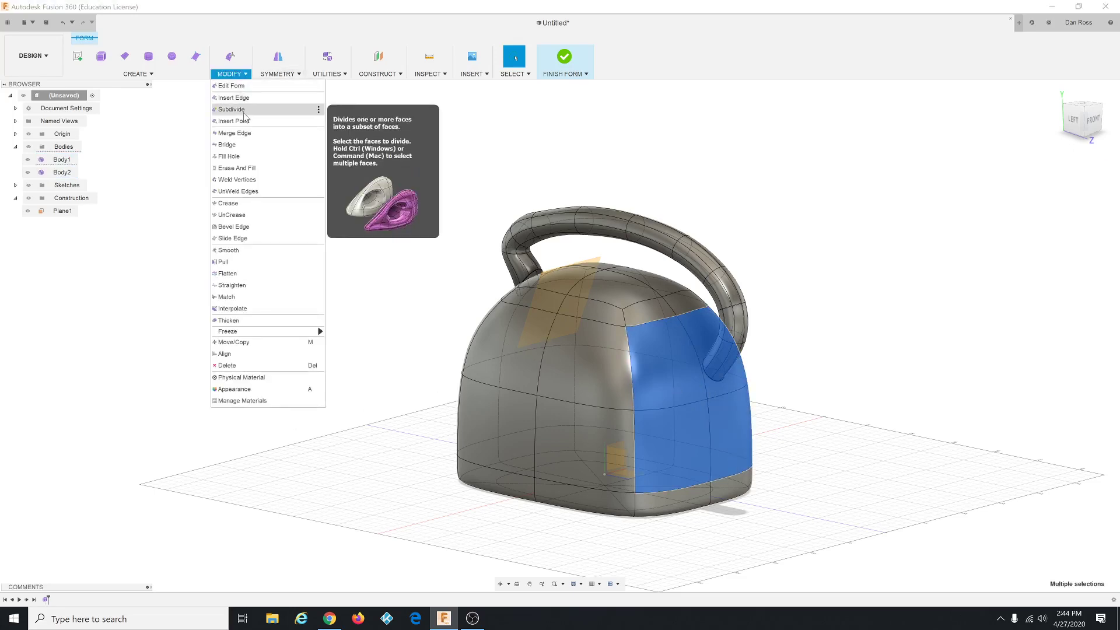
pyautogui.click(249, 118)
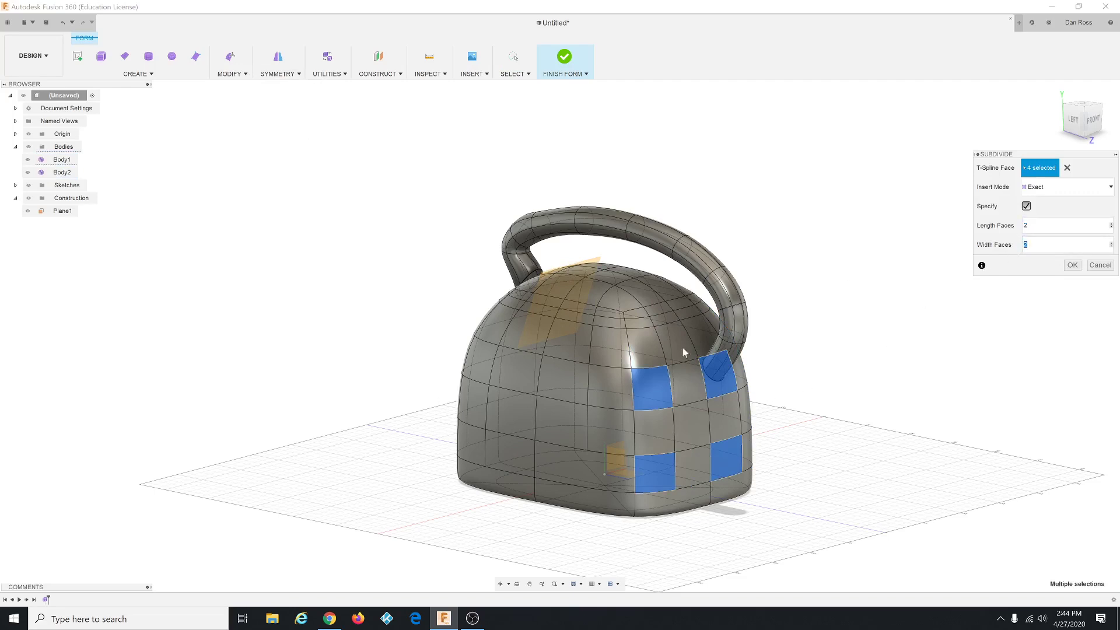
pyautogui.click(1073, 265)
# Step: Delete the block of four small body faces at the handle's front end to open a hole there
pyautogui.scroll(3, 708, 394)
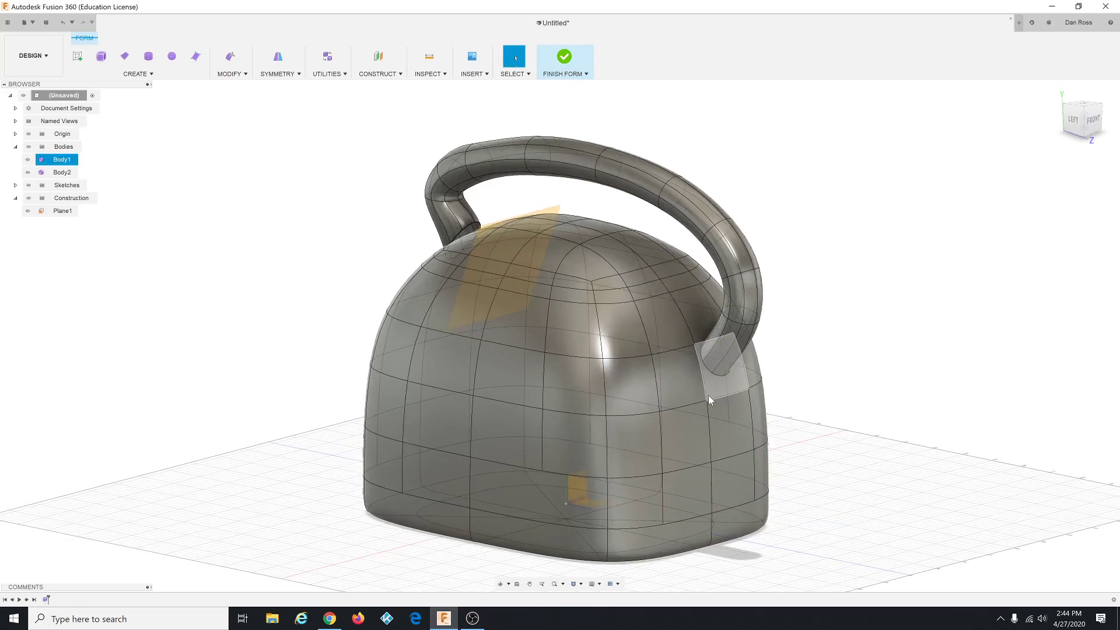
pyautogui.moveTo(708, 393); pyautogui.dragTo(735, 390, button='middle')
pyautogui.scroll(-3, 736, 391)
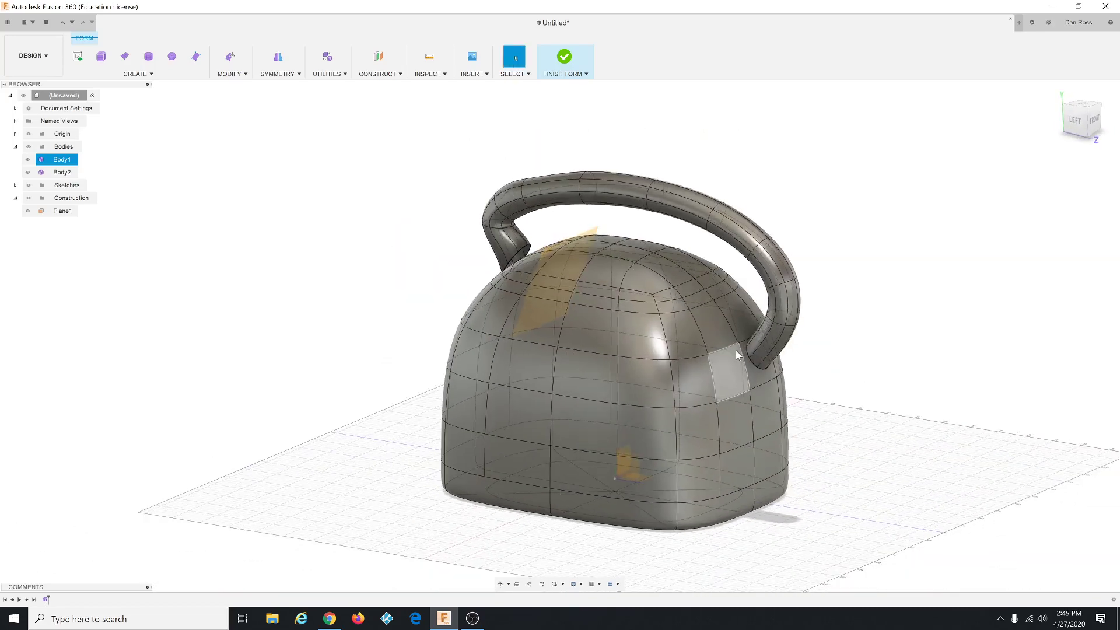
pyautogui.click(740, 369)
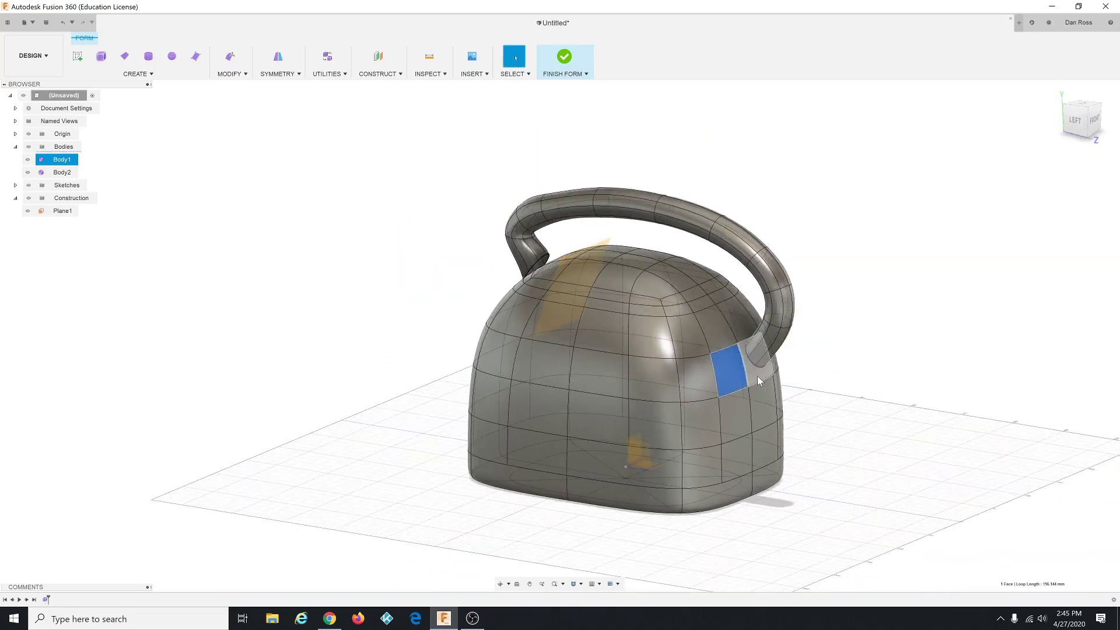
pyautogui.keyDown('shift'); pyautogui.click(754, 373); pyautogui.keyUp('shift')
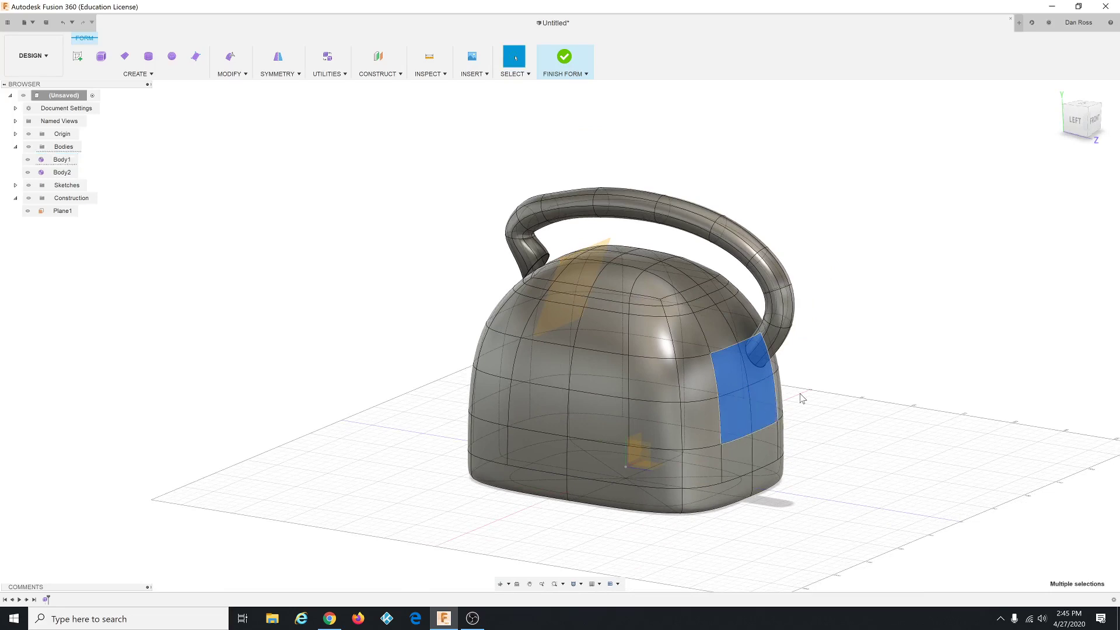
pyautogui.press('Delete')
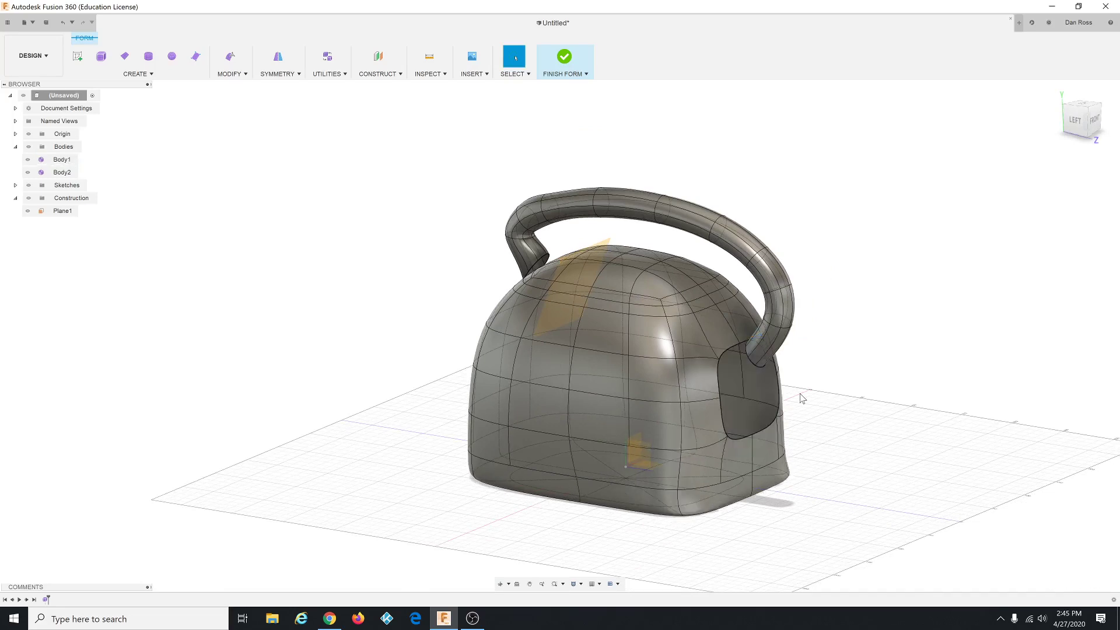
# Step: Bridge the handle's front end edge loop to the edge of the body's front hole with 3 faces and 0 twists
pyautogui.keyDown('shift'); pyautogui.moveTo(747, 380); pyautogui.dragTo(675, 385, button='middle'); pyautogui.keyUp('shift')
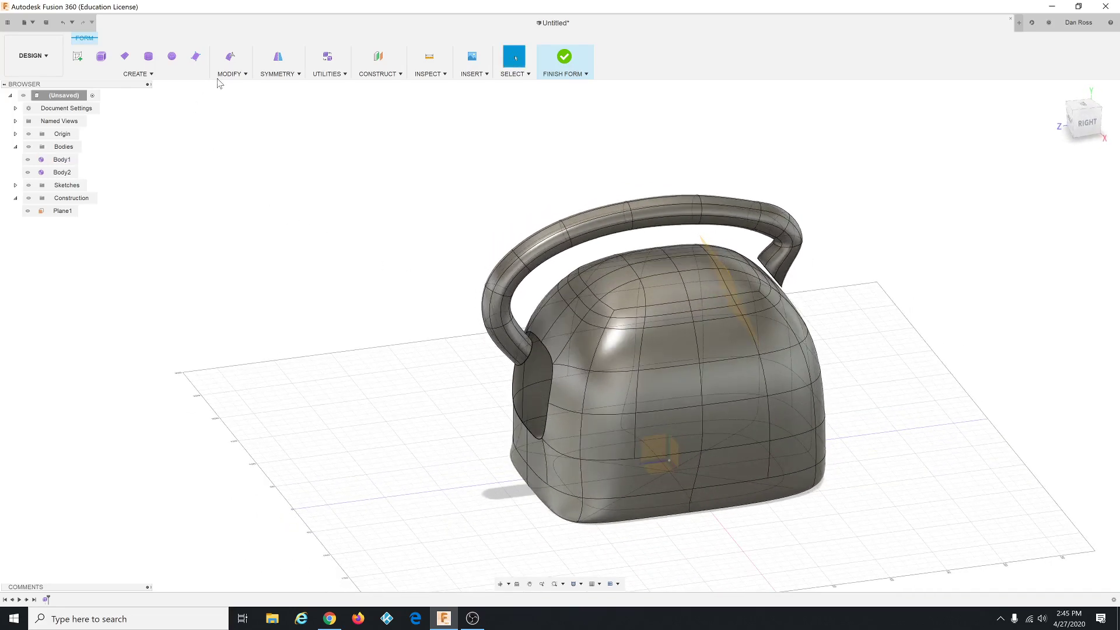
pyautogui.click(241, 74)
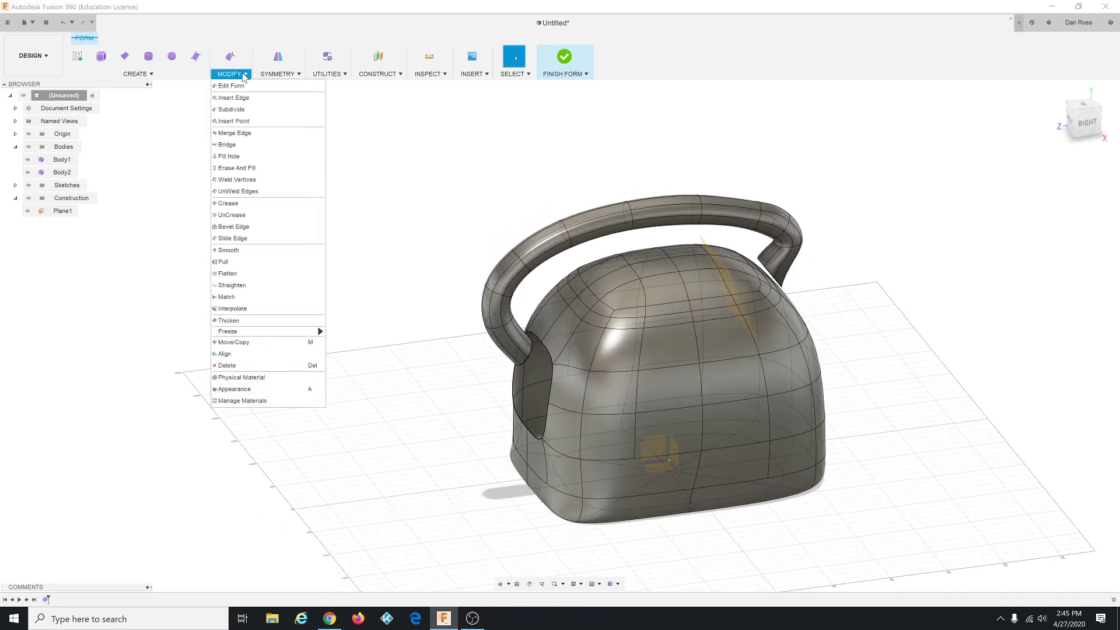
pyautogui.click(247, 147)
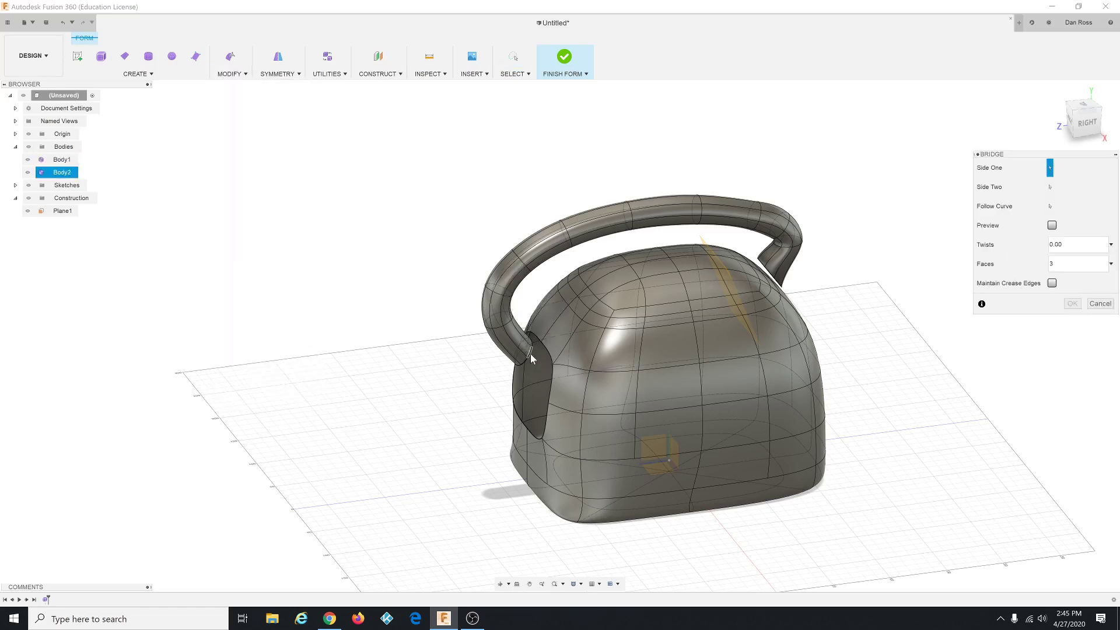
pyautogui.click(553, 379)
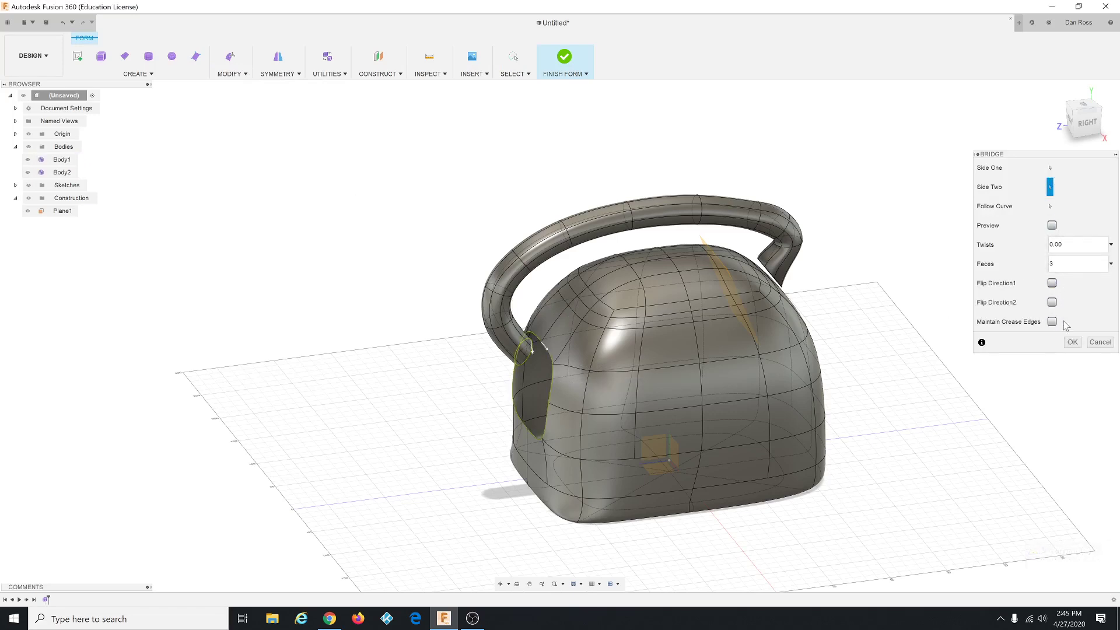
pyautogui.click(1072, 343)
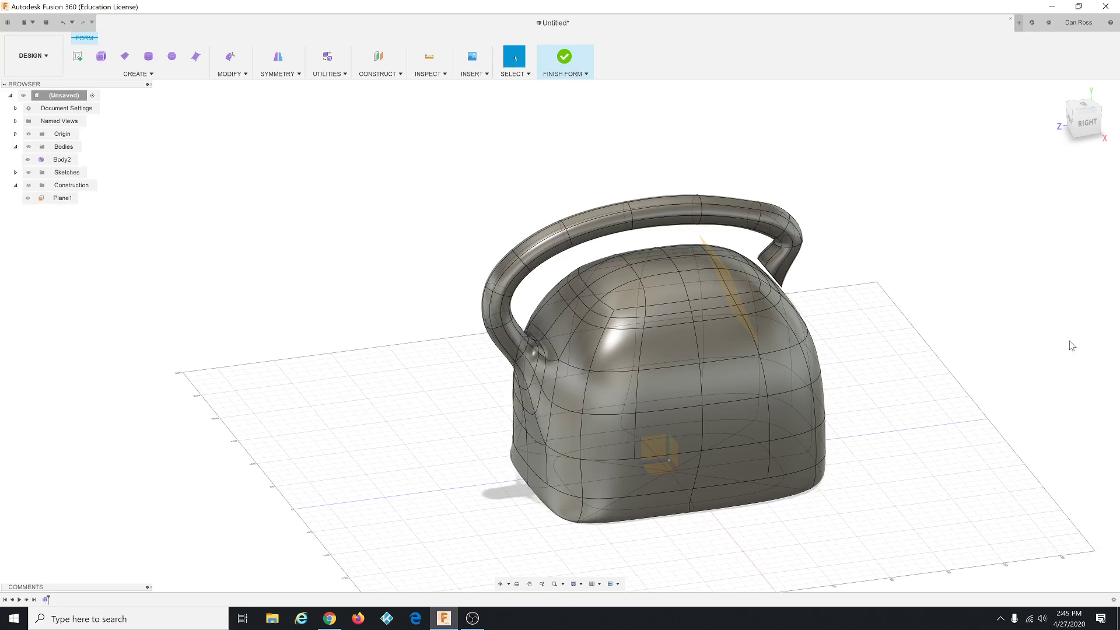
# Step: Delete the body faces around the handle's rear end to open a hole beneath it
pyautogui.click(670, 344)
pyautogui.keyDown('shift'); pyautogui.moveTo(670, 344); pyautogui.dragTo(729, 315, button='middle'); pyautogui.keyUp('shift')
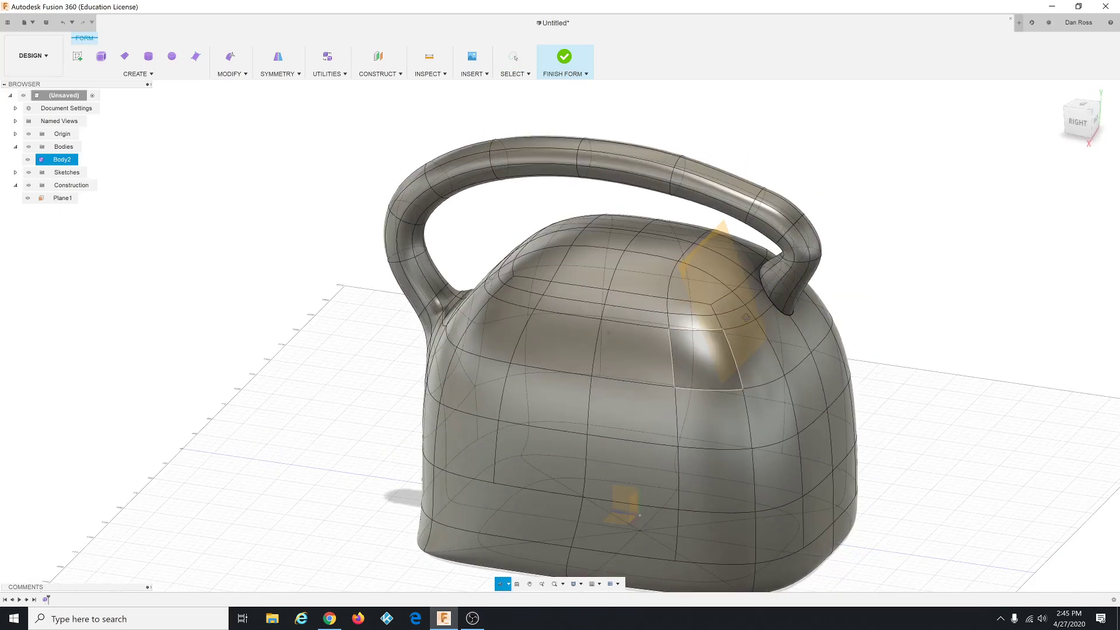
pyautogui.click(489, 216)
pyautogui.click(736, 245)
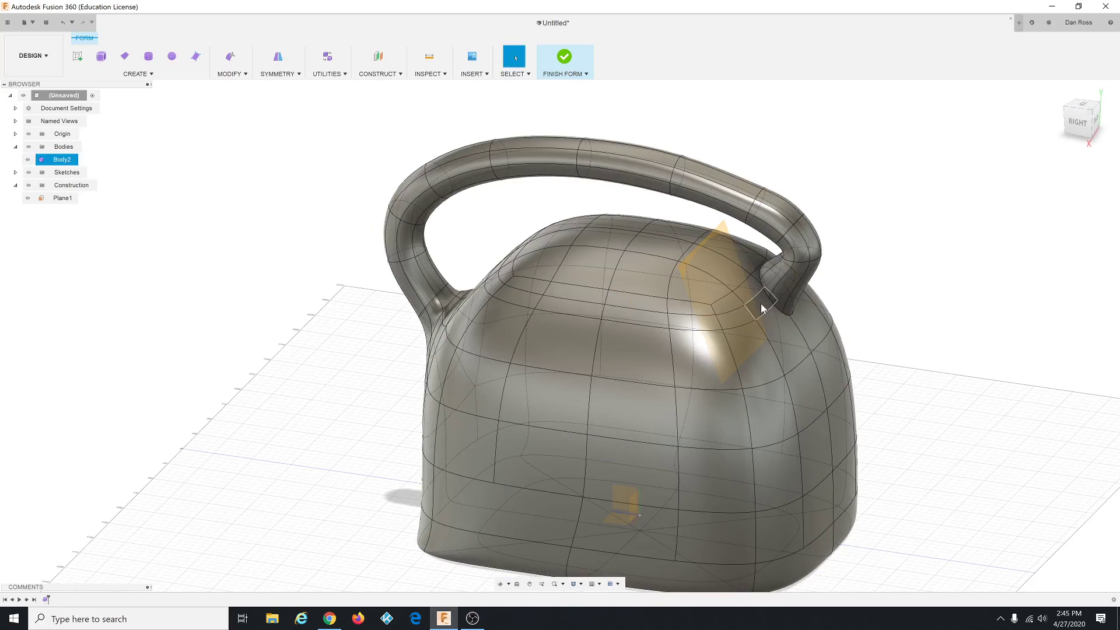
pyautogui.click(776, 320)
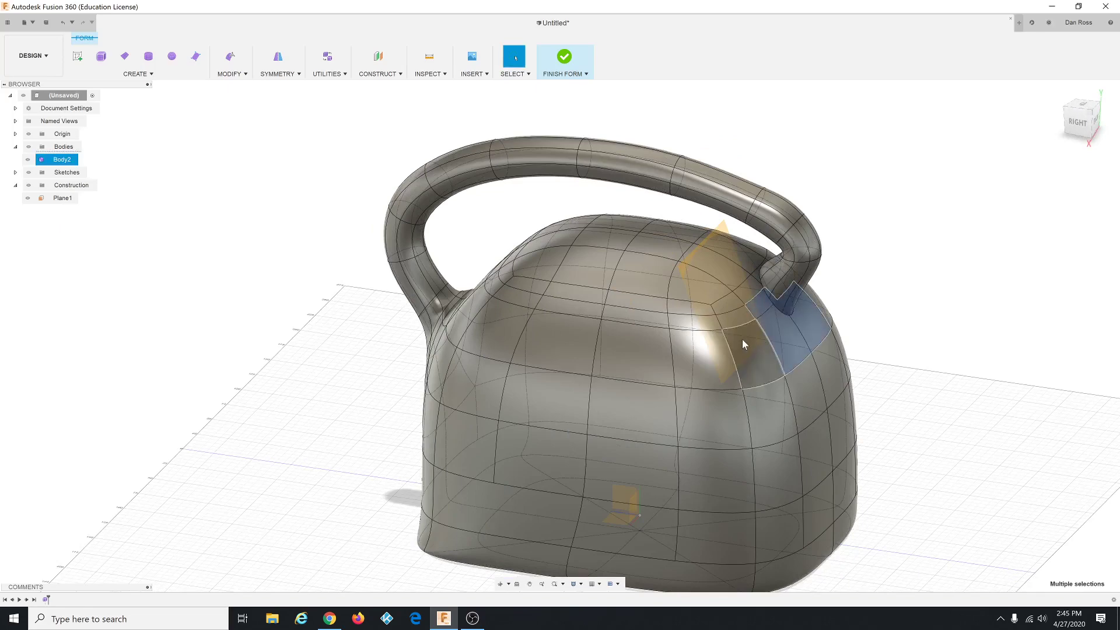
pyautogui.keyDown('shift'); pyautogui.moveTo(738, 350); pyautogui.dragTo(577, 379, button='middle'); pyautogui.keyUp('shift')
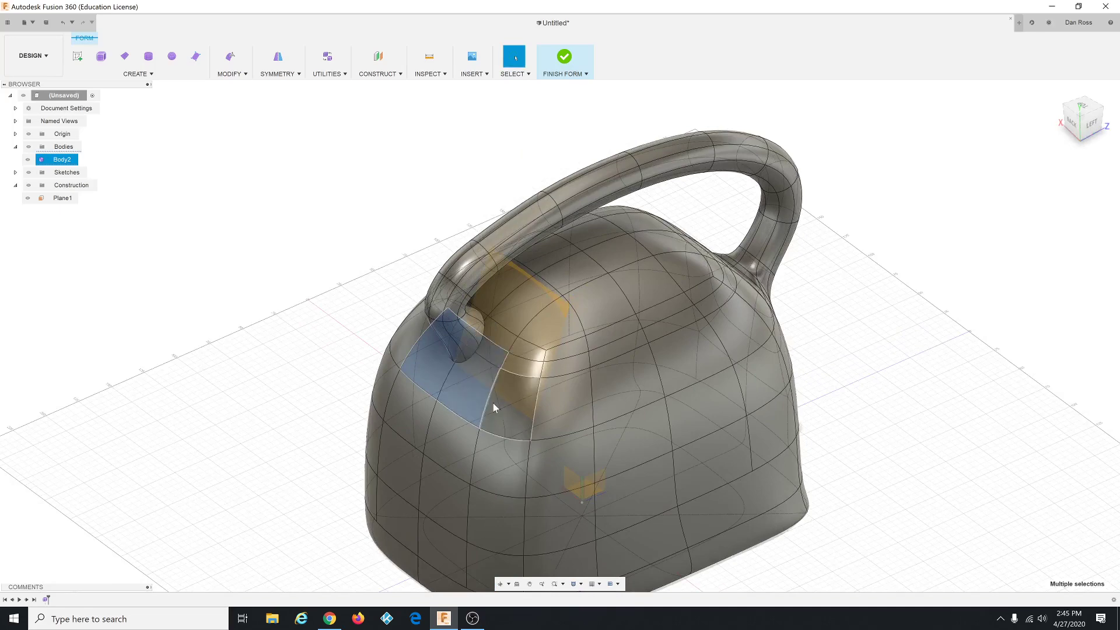
pyautogui.moveTo(510, 409); pyautogui.dragTo(464, 385, button='middle')
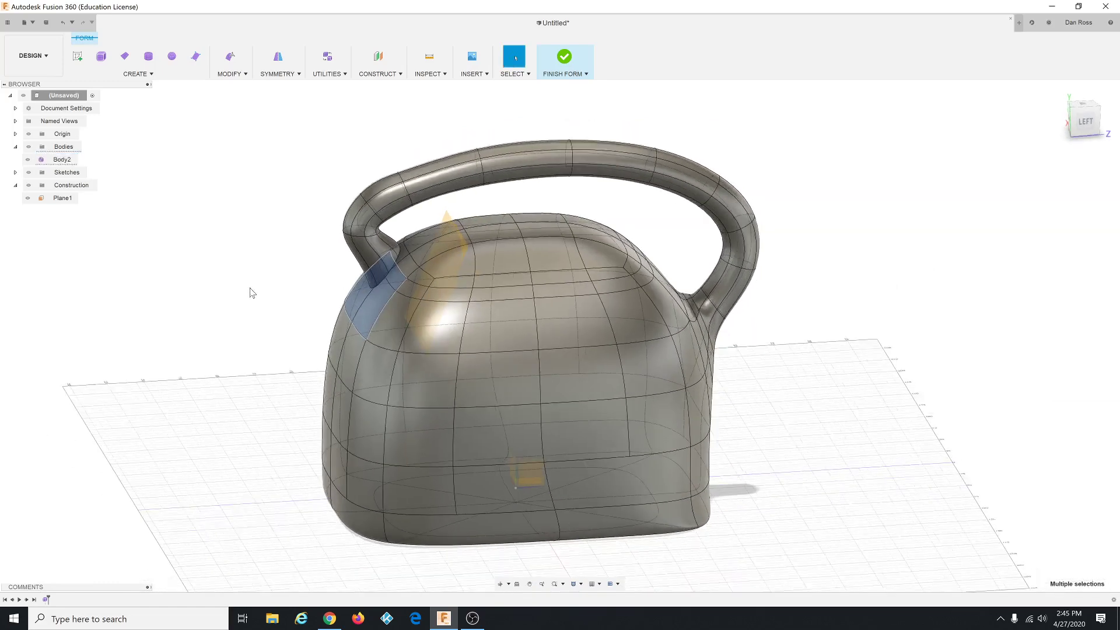
pyautogui.scroll(2, 279, 307)
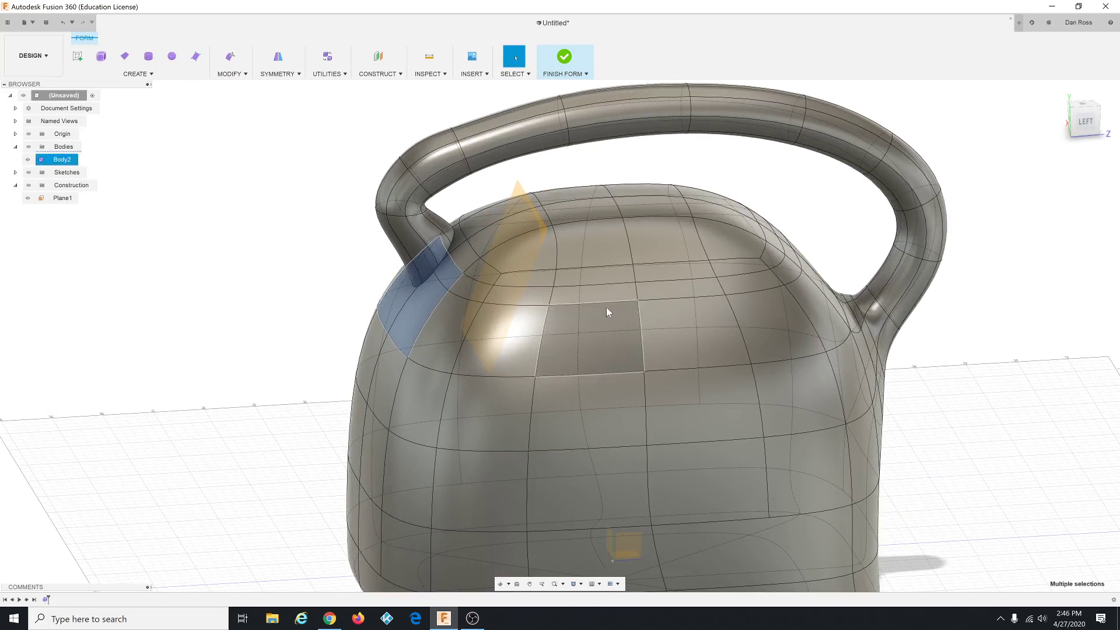
pyautogui.scroll(2, 396, 245)
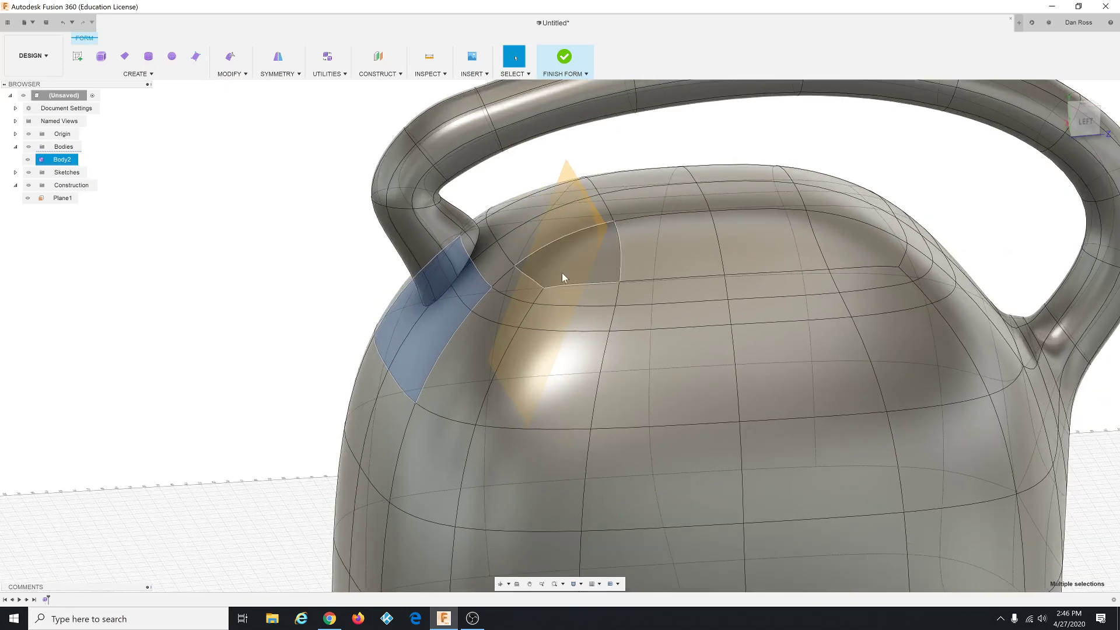
pyautogui.press('Escape')
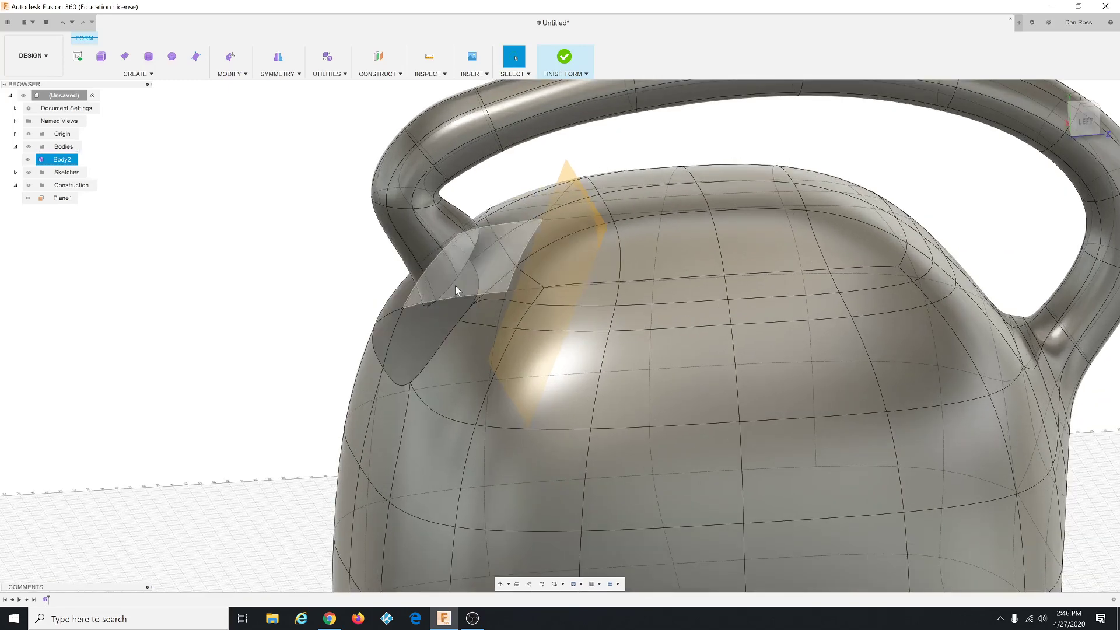
# Step: Use Edit Form to move the handle's rear end edge loop by -2.441 mm and -2.701 mm, and clear the selection
pyautogui.moveTo(437, 344)
pyautogui.keyDown('shift'); pyautogui.mouseDown(button='middle')
pyautogui.moveTo(418, 340)
pyautogui.moveTo(430, 332)
pyautogui.moveTo(427, 342)
pyautogui.mouseUp(button='middle'); pyautogui.keyUp('shift')
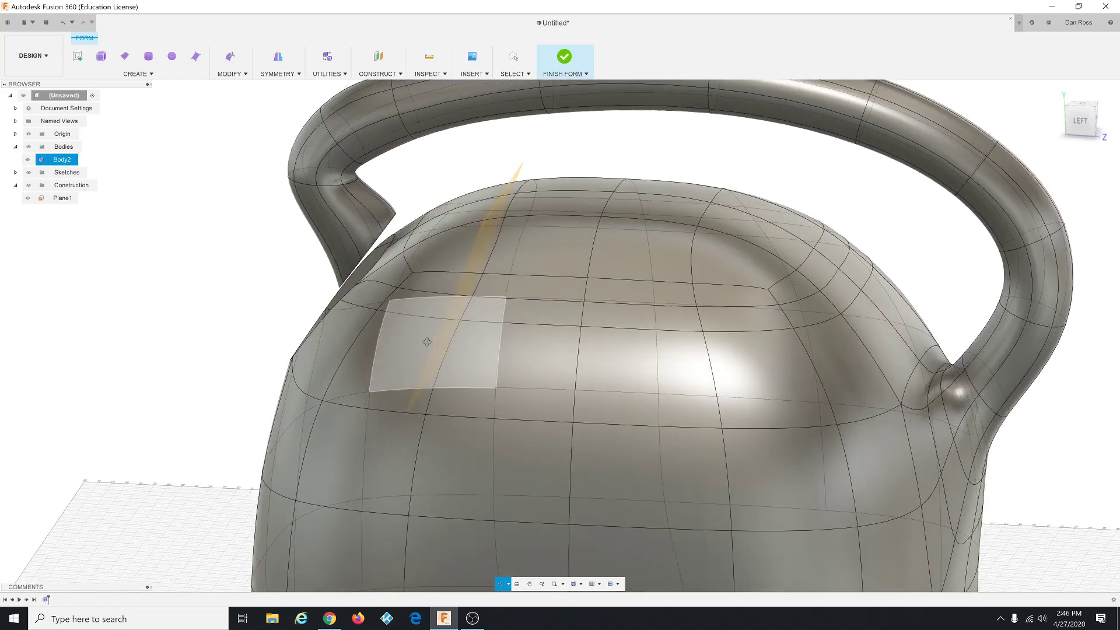
pyautogui.scroll(3, 428, 345)
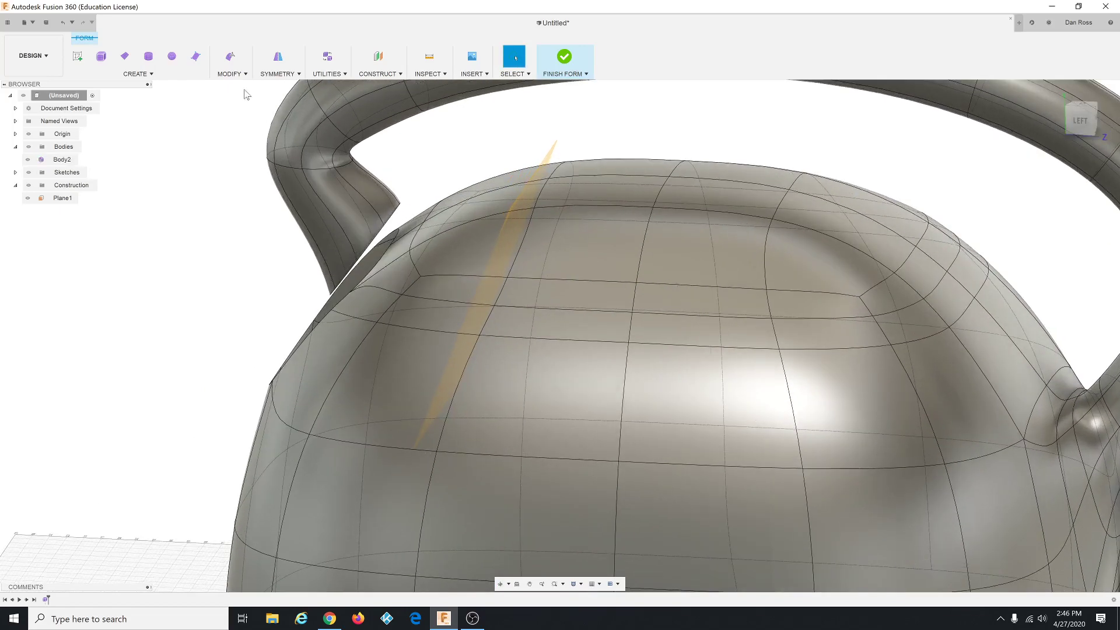
pyautogui.click(233, 74)
pyautogui.click(231, 85)
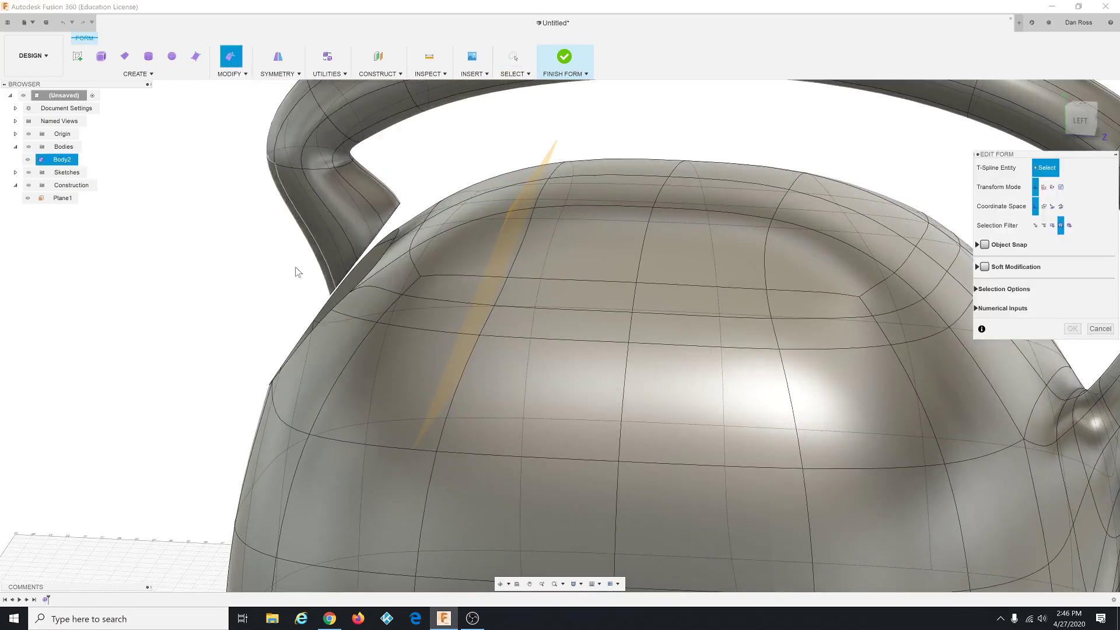
pyautogui.keyDown('shift'); pyautogui.moveTo(276, 252); pyautogui.dragTo(330, 247, button='middle'); pyautogui.keyUp('shift')
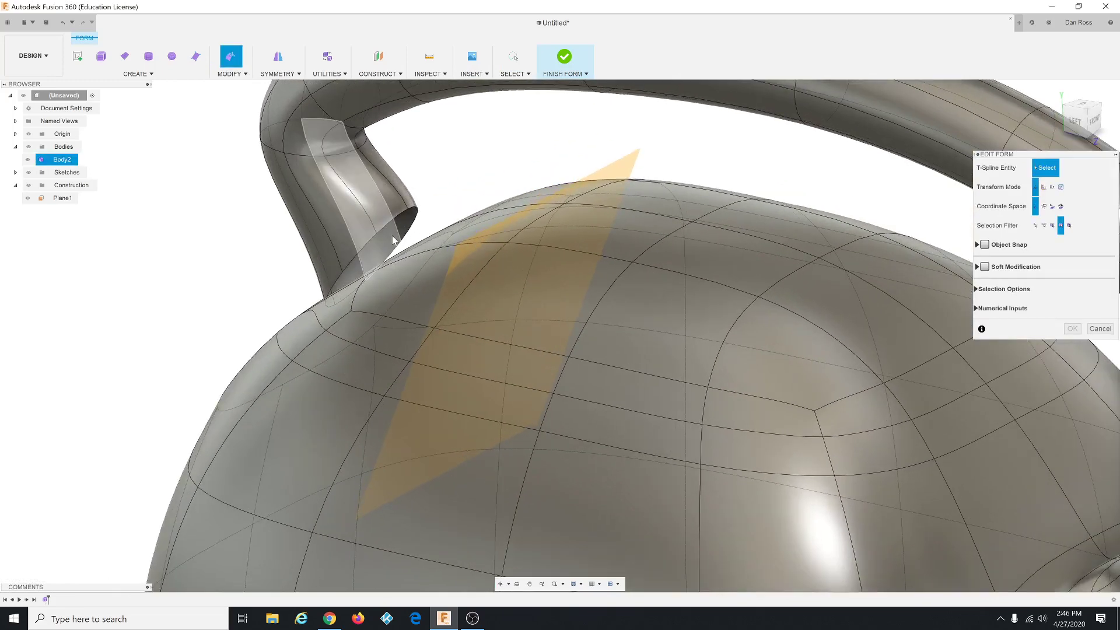
pyautogui.doubleClick(407, 235)
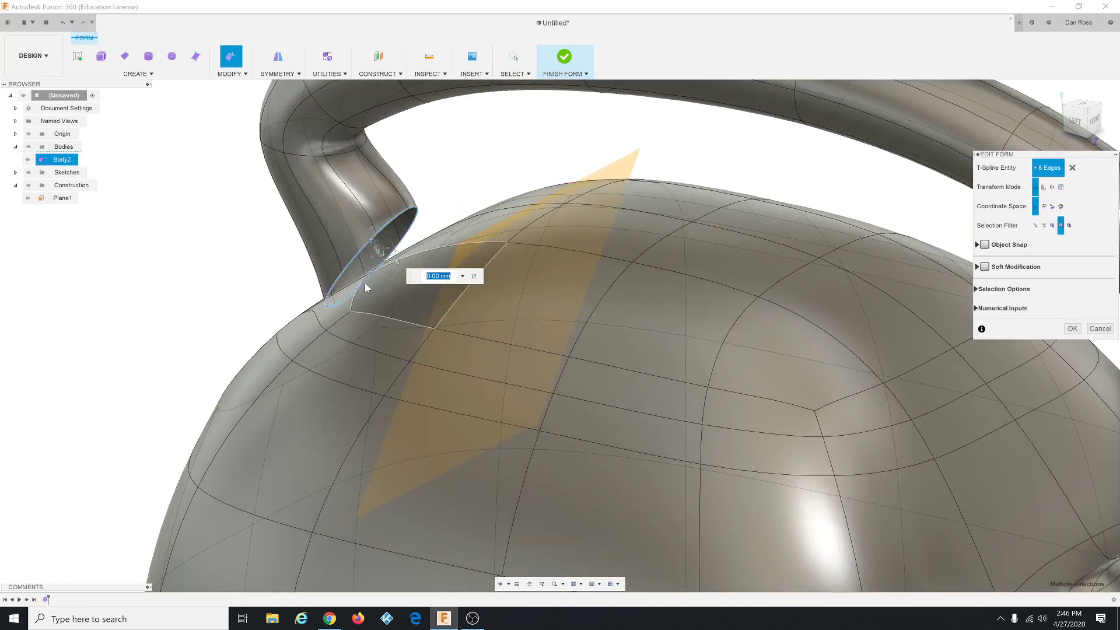
pyautogui.keyDown('shift'); pyautogui.moveTo(263, 274); pyautogui.dragTo(315, 286, button='middle'); pyautogui.keyUp('shift')
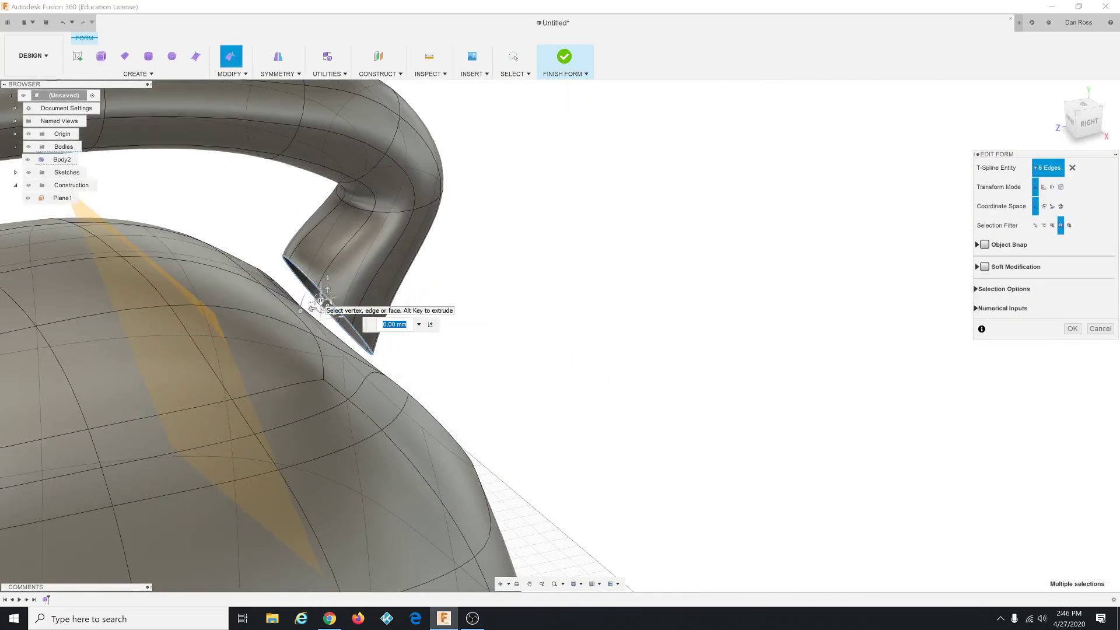
pyautogui.moveTo(320, 301); pyautogui.dragTo(358, 315)
pyautogui.keyDown('shift'); pyautogui.moveTo(346, 388); pyautogui.dragTo(342, 418, button='middle'); pyautogui.keyUp('shift')
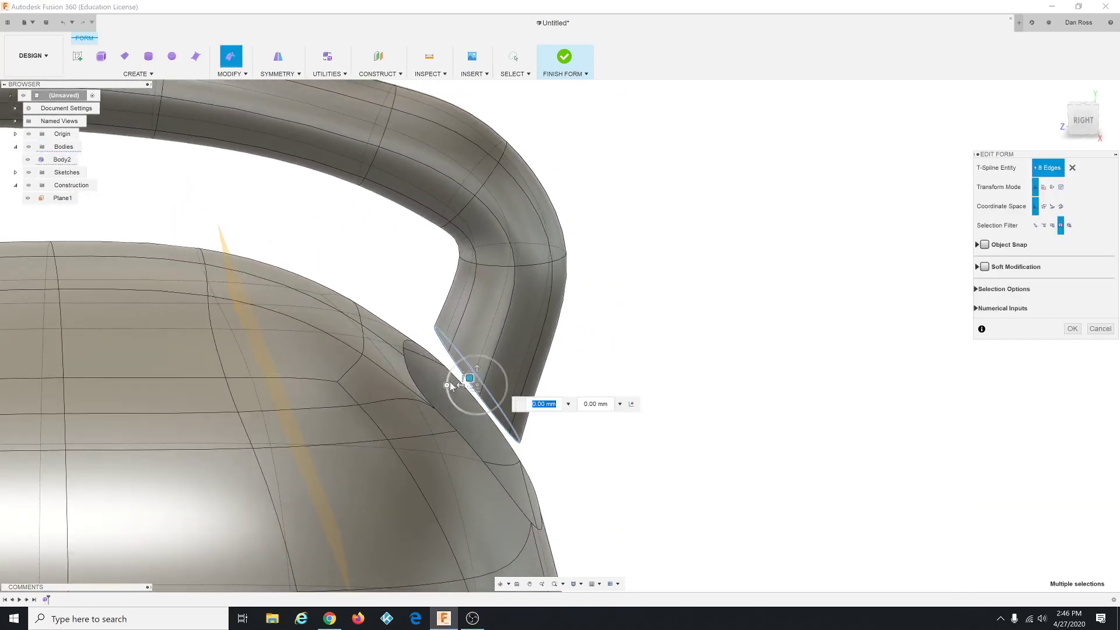
pyautogui.moveTo(469, 378); pyautogui.dragTo(481, 388)
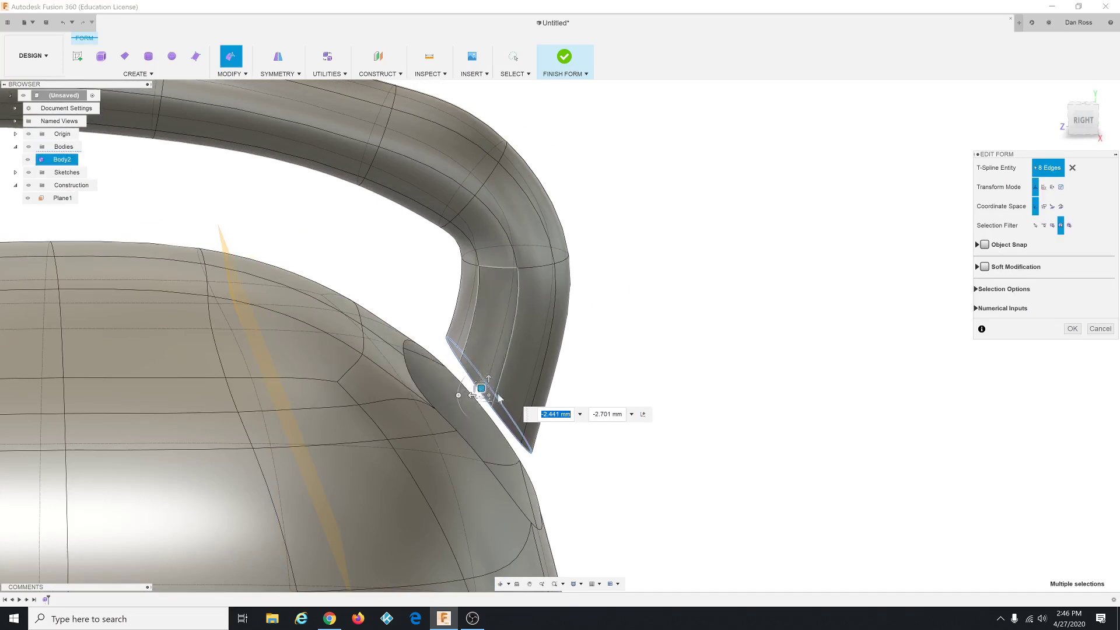
pyautogui.click(645, 333)
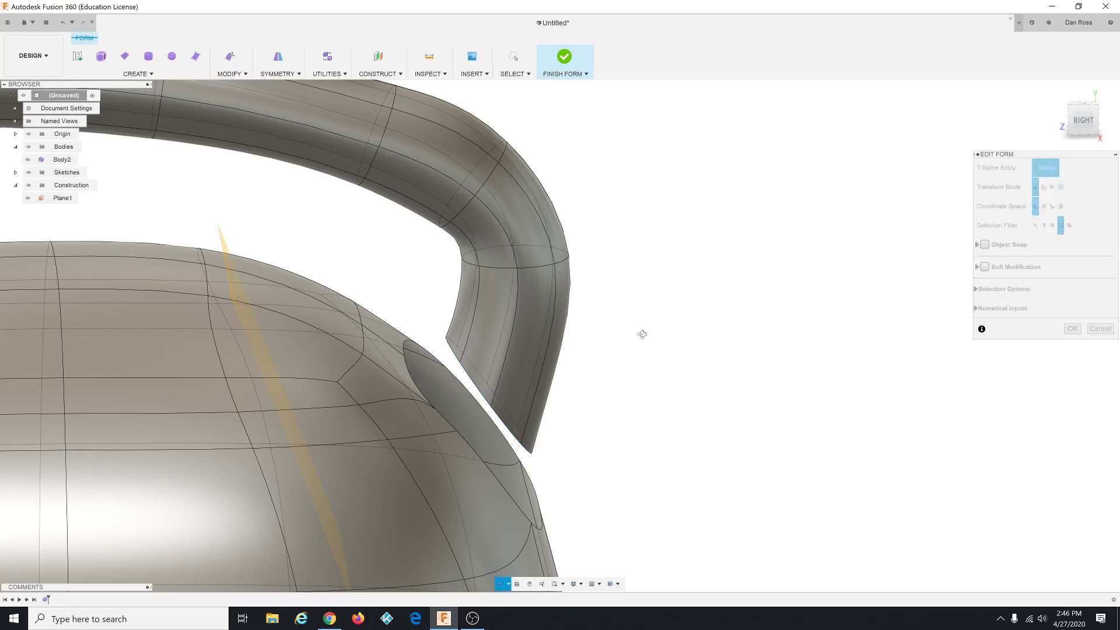
# Step: Bridge the handle's rear end edge loop to the edge of the body's rear hole with 3 faces and 0 twists
pyautogui.keyDown('shift'); pyautogui.moveTo(642, 333); pyautogui.dragTo(729, 315, button='middle'); pyautogui.keyUp('shift')
pyautogui.scroll(-6, 767, 306)
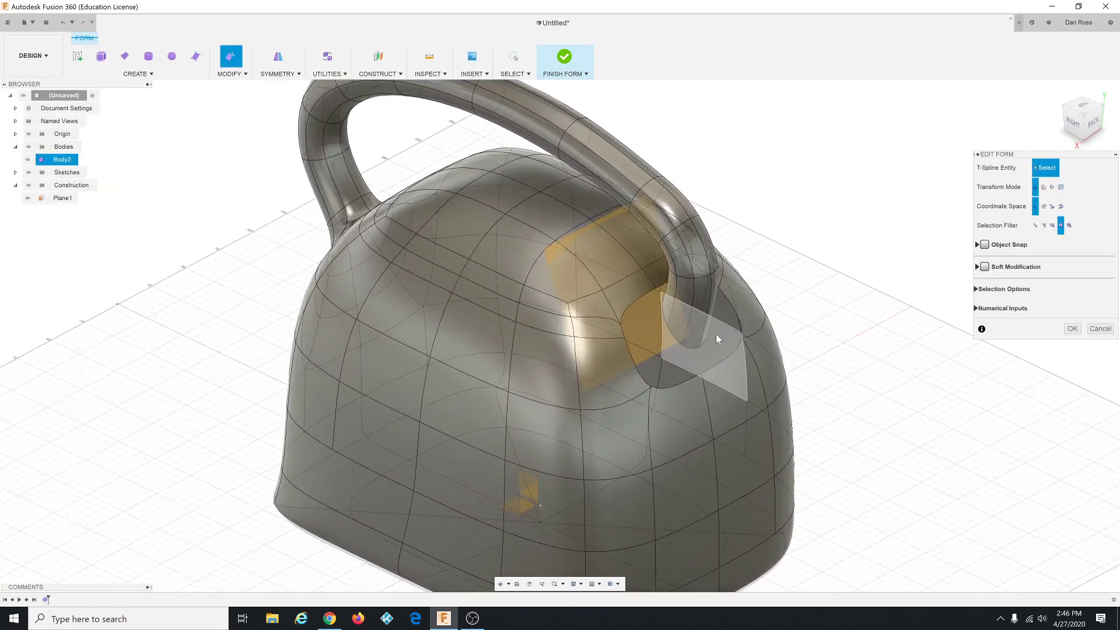
pyautogui.keyDown('shift'); pyautogui.moveTo(712, 350); pyautogui.dragTo(665, 336, button='middle'); pyautogui.keyUp('shift')
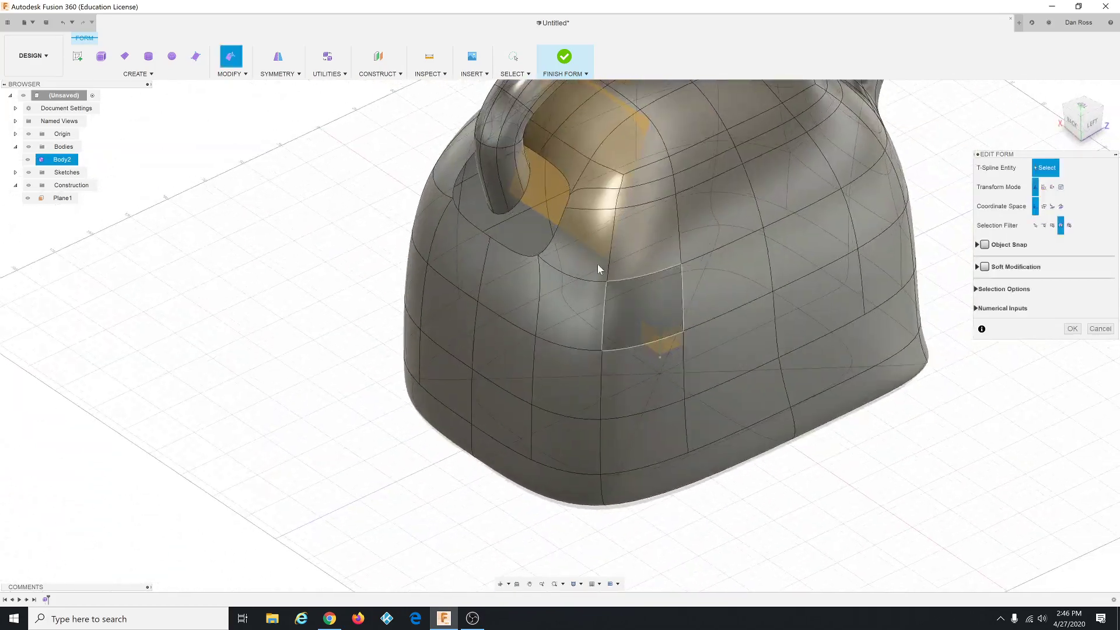
pyautogui.scroll(4, 419, 116)
pyautogui.click(243, 74)
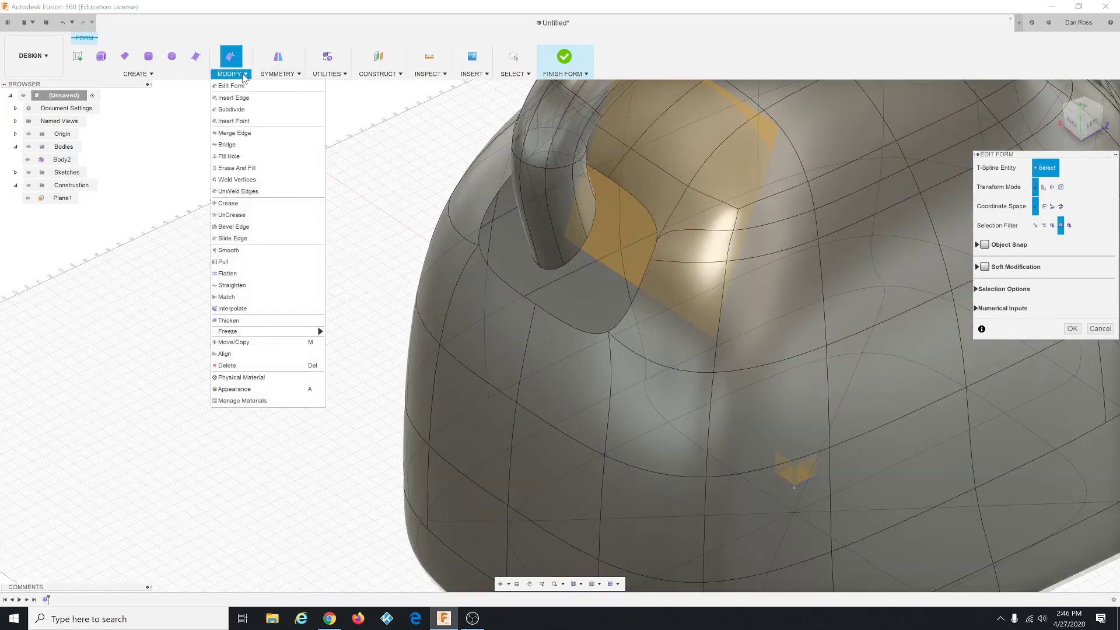
pyautogui.click(253, 146)
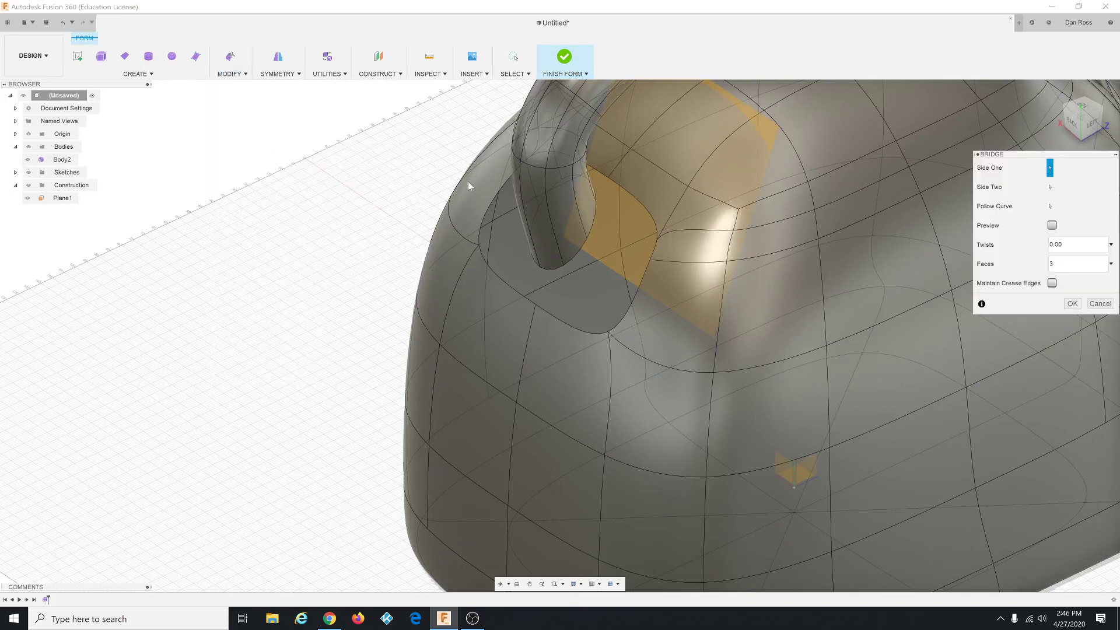
pyautogui.click(574, 259)
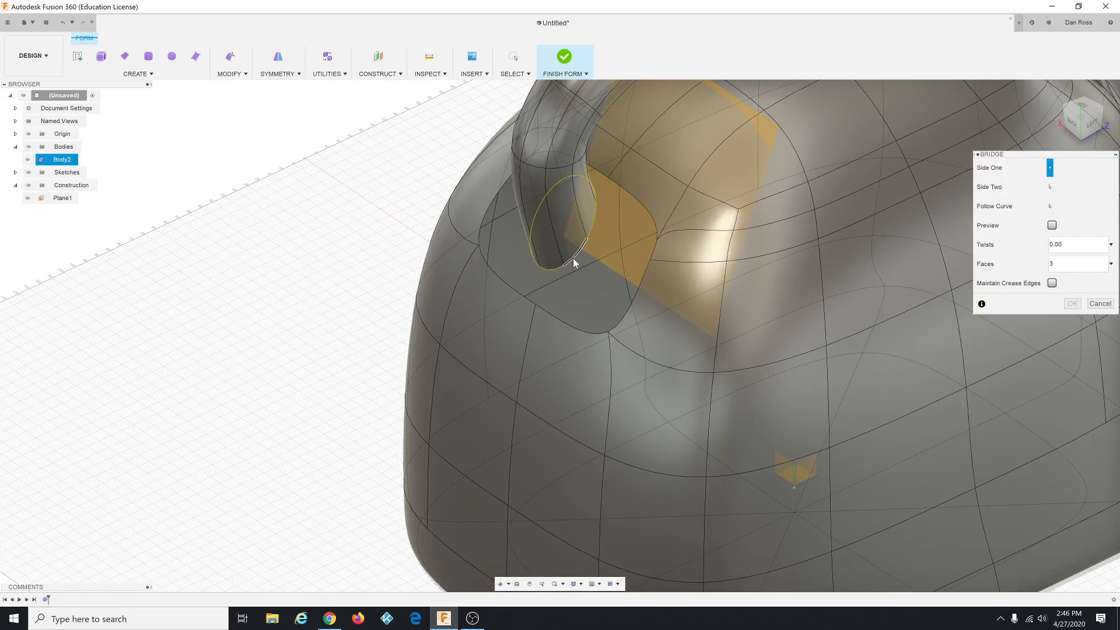
pyautogui.click(571, 330)
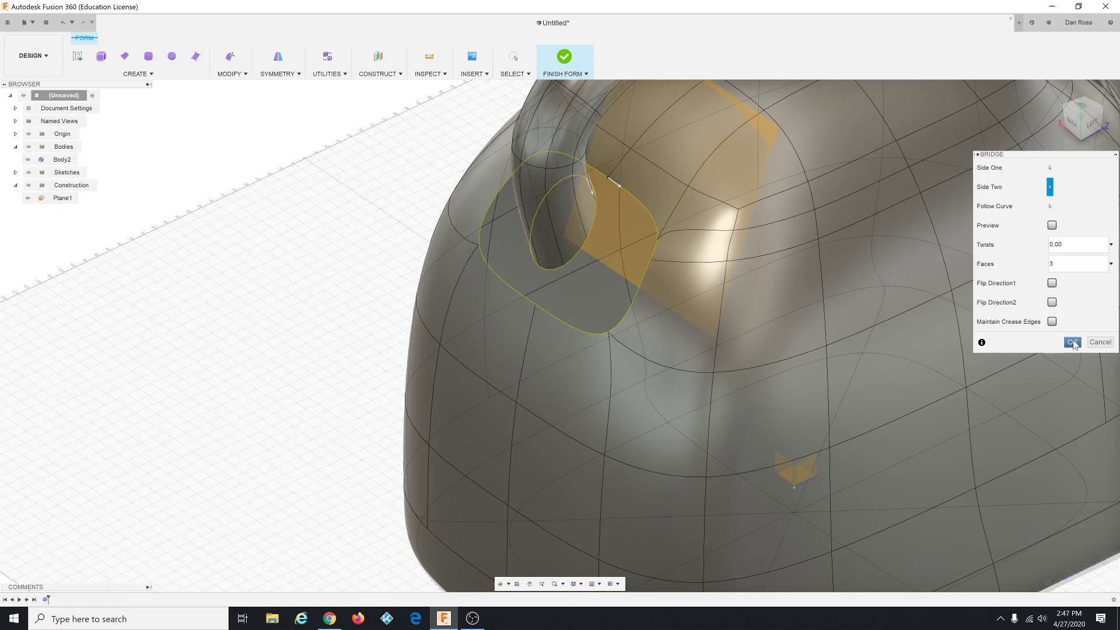
pyautogui.click(1073, 342)
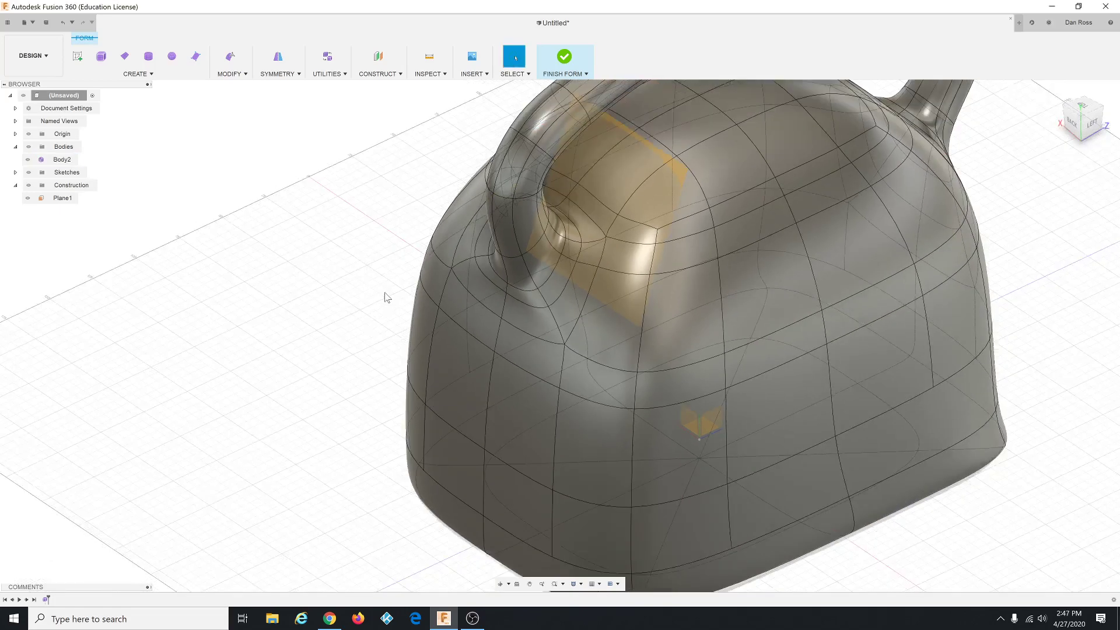
pyautogui.scroll(-5, 385, 297)
pyautogui.keyDown('shift'); pyautogui.moveTo(712, 268); pyautogui.dragTo(816, 258, button='middle'); pyautogui.keyUp('shift')
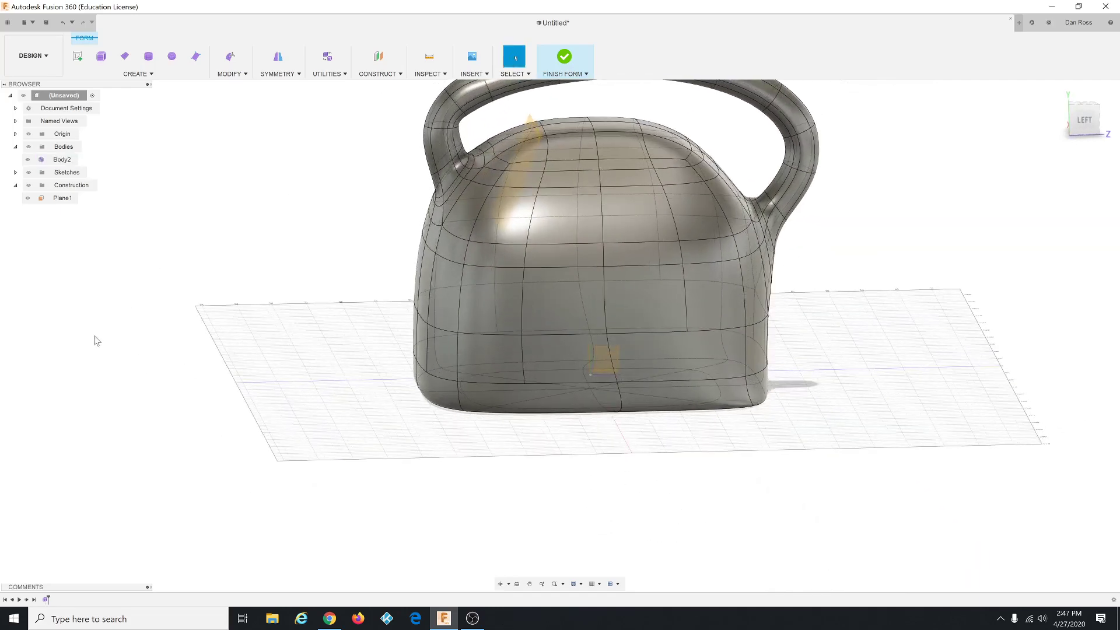
# Step: Inspect the bridged handle joints and the pail body from several sides
pyautogui.hotkey('alt', 'Tab')
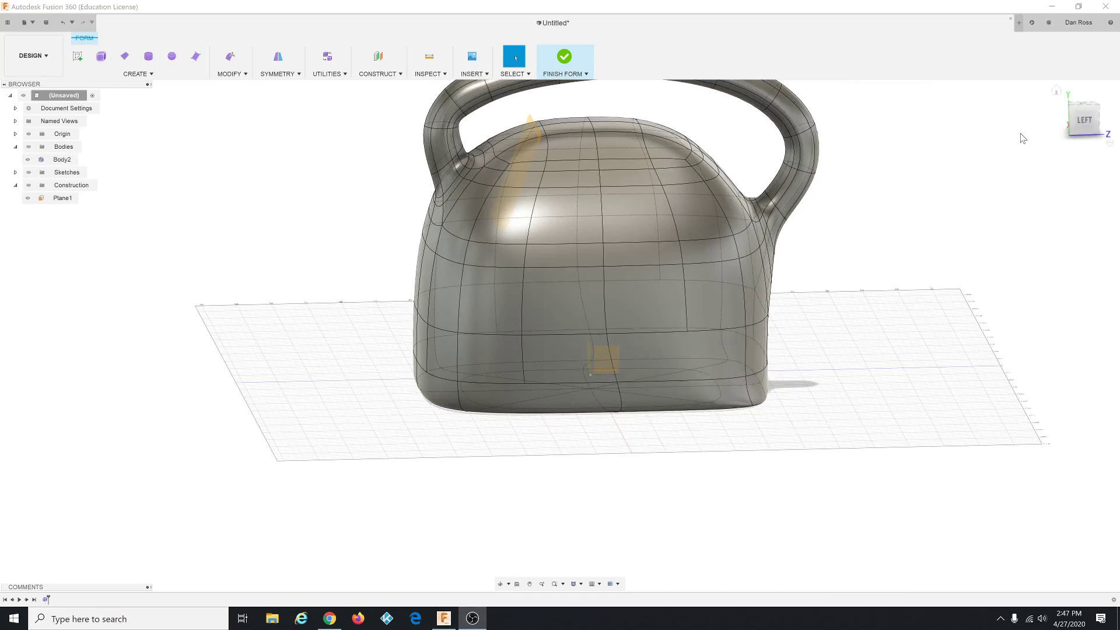
pyautogui.click(1056, 90)
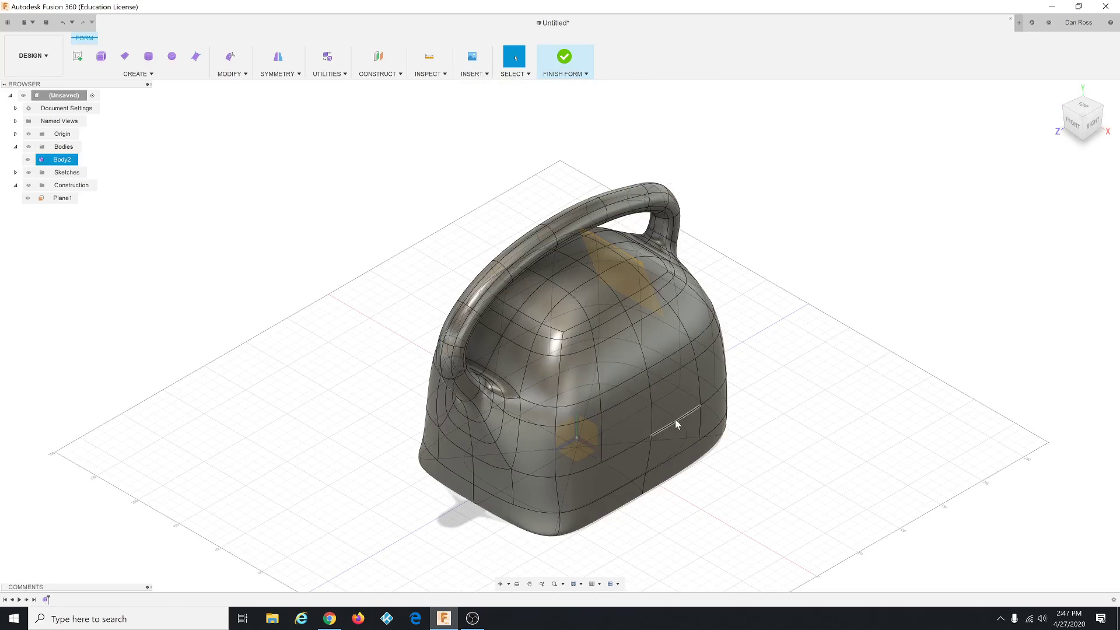
pyautogui.keyDown('shift'); pyautogui.moveTo(666, 418); pyautogui.dragTo(742, 410, button='middle'); pyautogui.keyUp('shift')
pyautogui.click(515, 58)
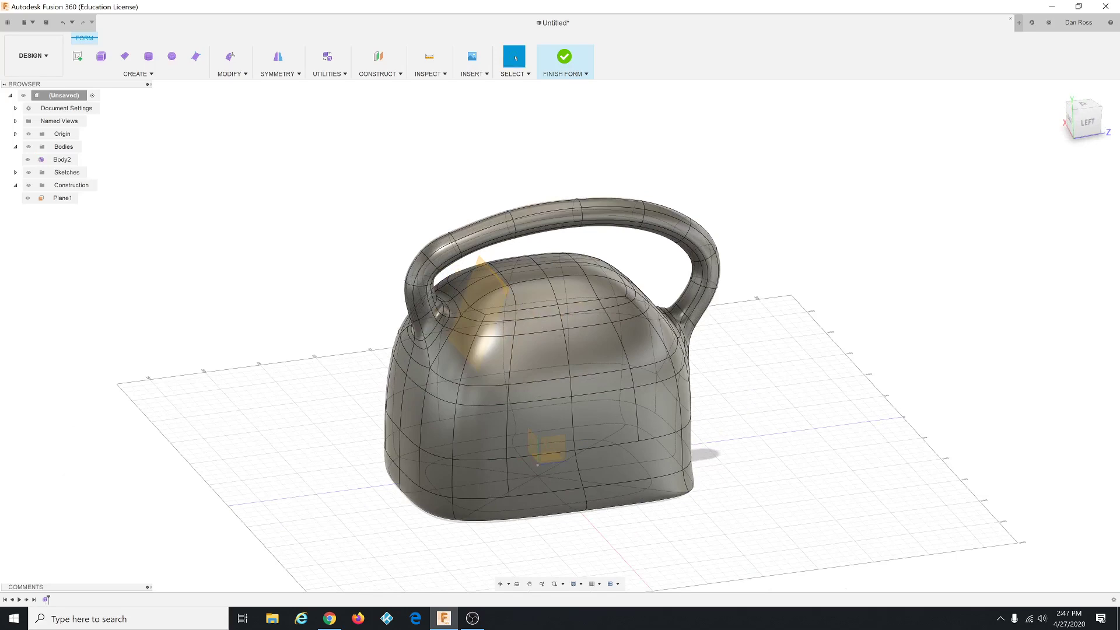
pyautogui.hotkey('alt', 'Tab')
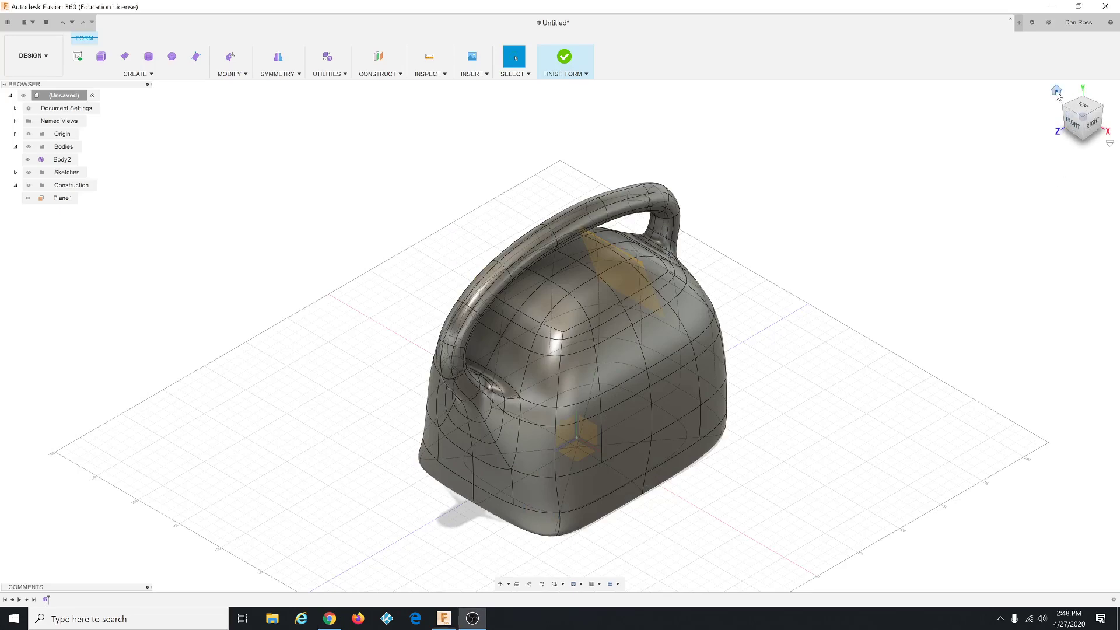
pyautogui.keyDown('shift'); pyautogui.moveTo(396, 423); pyautogui.dragTo(507, 411, button='middle'); pyautogui.keyUp('shift')
pyautogui.scroll(2, 579, 529)
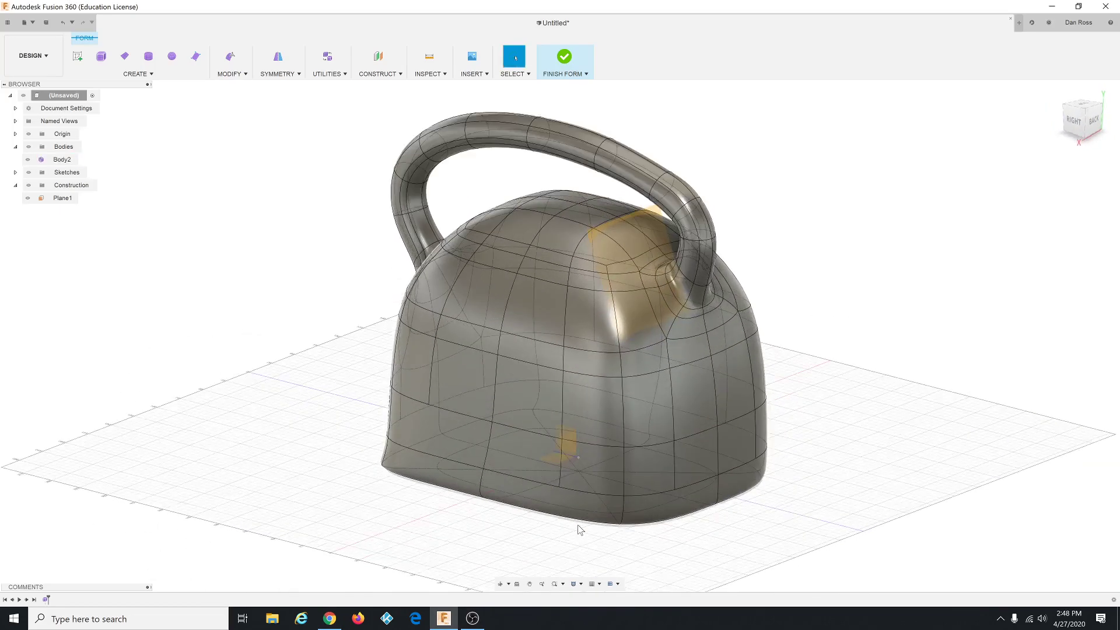
pyautogui.scroll(3, 588, 492)
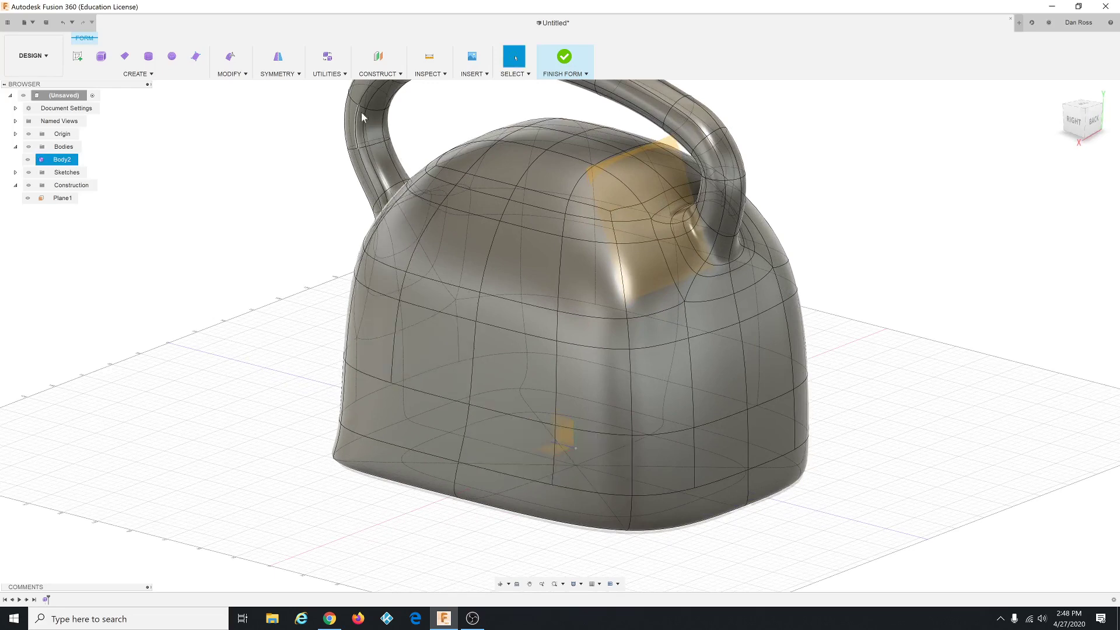
# Step: Construct a plane at an angle of 7 degrees about the origin's X axis
pyautogui.click(394, 76)
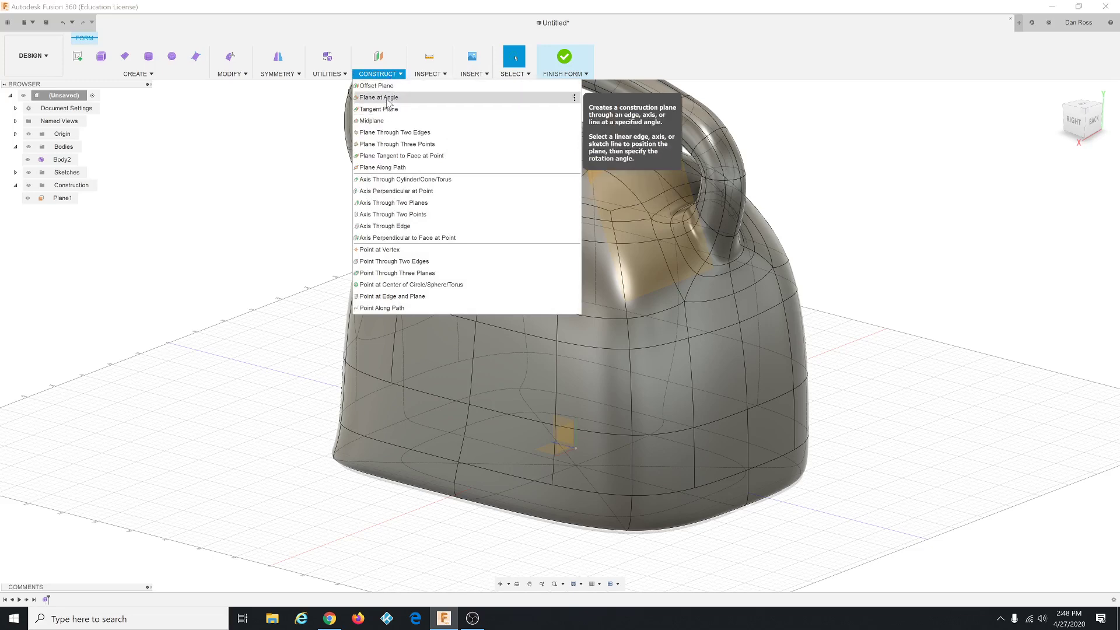
pyautogui.click(379, 97)
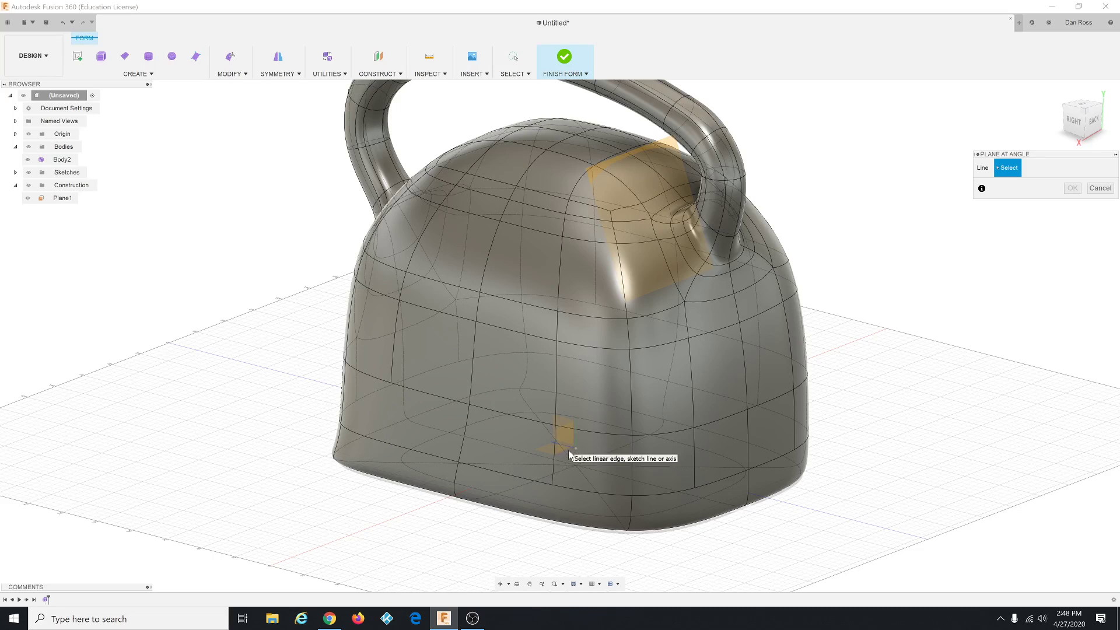
pyautogui.click(568, 452)
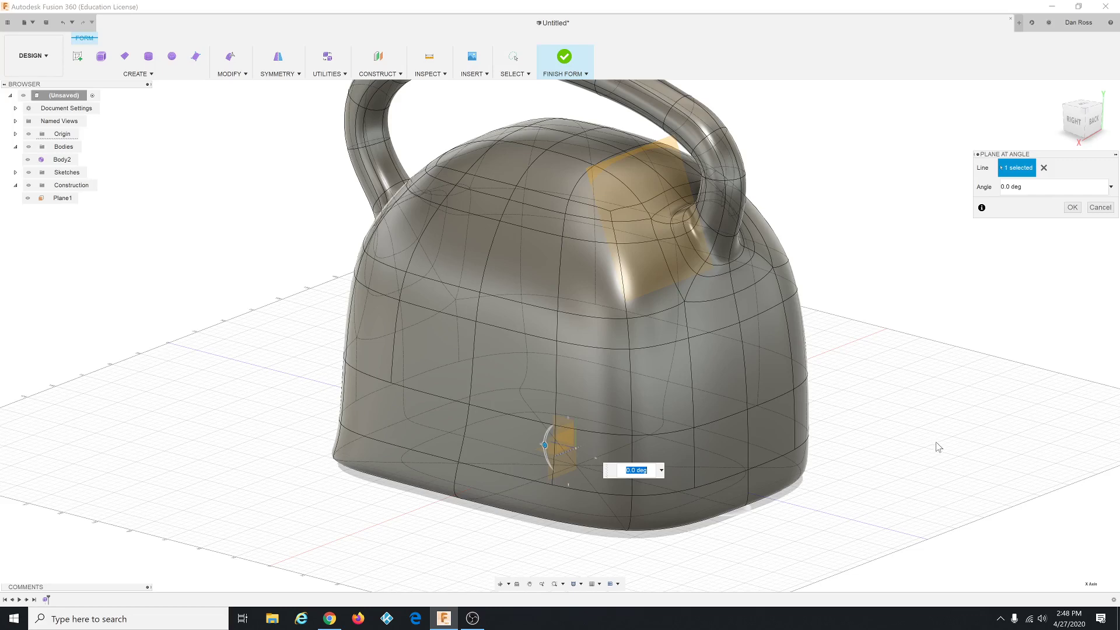
pyautogui.write('7')
pyautogui.click(1072, 208)
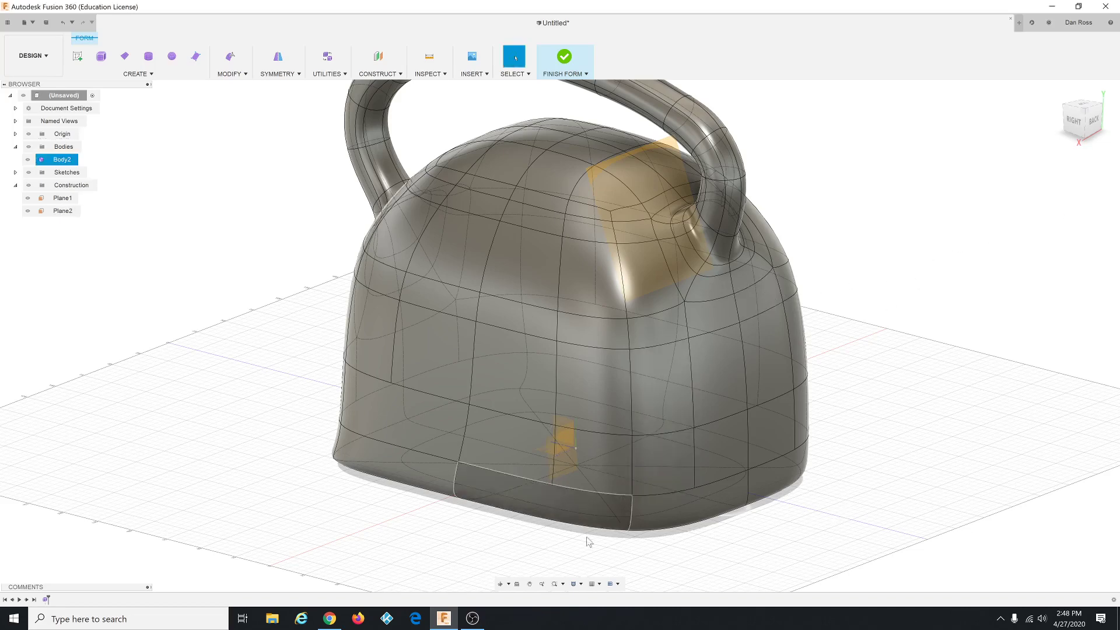
# Step: Clear the selection and hide the pail body so that only the construction planes and origin are shown
pyautogui.moveTo(559, 574)
pyautogui.keyDown('shift'); pyautogui.mouseDown(button='middle')
pyautogui.moveTo(579, 566)
pyautogui.moveTo(563, 563)
pyautogui.mouseUp(button='middle'); pyautogui.keyUp('shift')
pyautogui.press('Escape')
pyautogui.scroll(10, 540, 509)
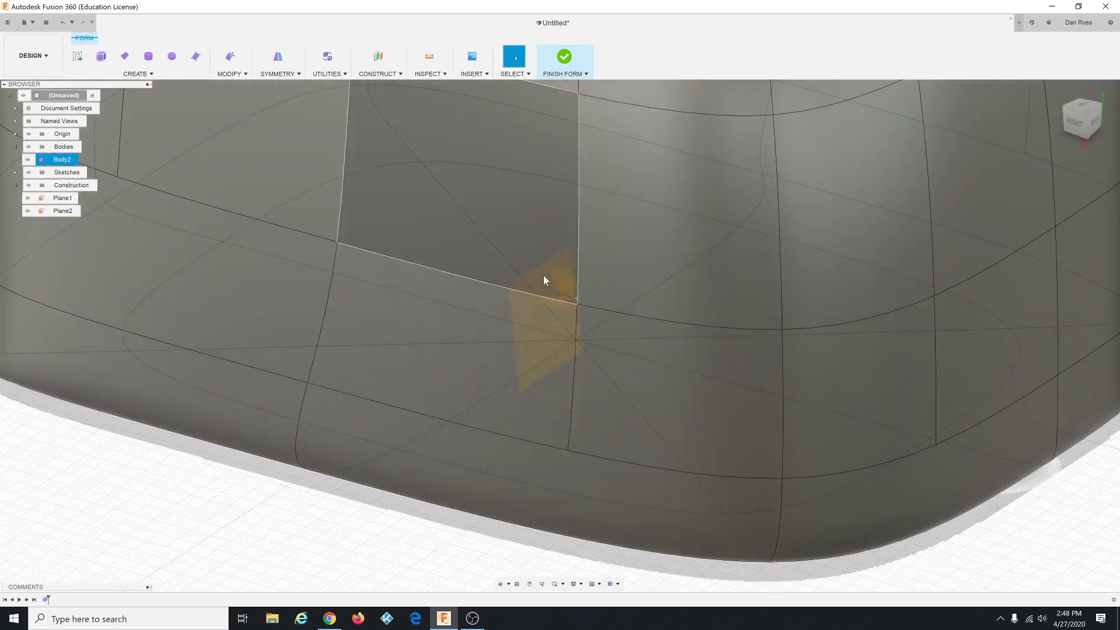
pyautogui.scroll(-1, 441, 307)
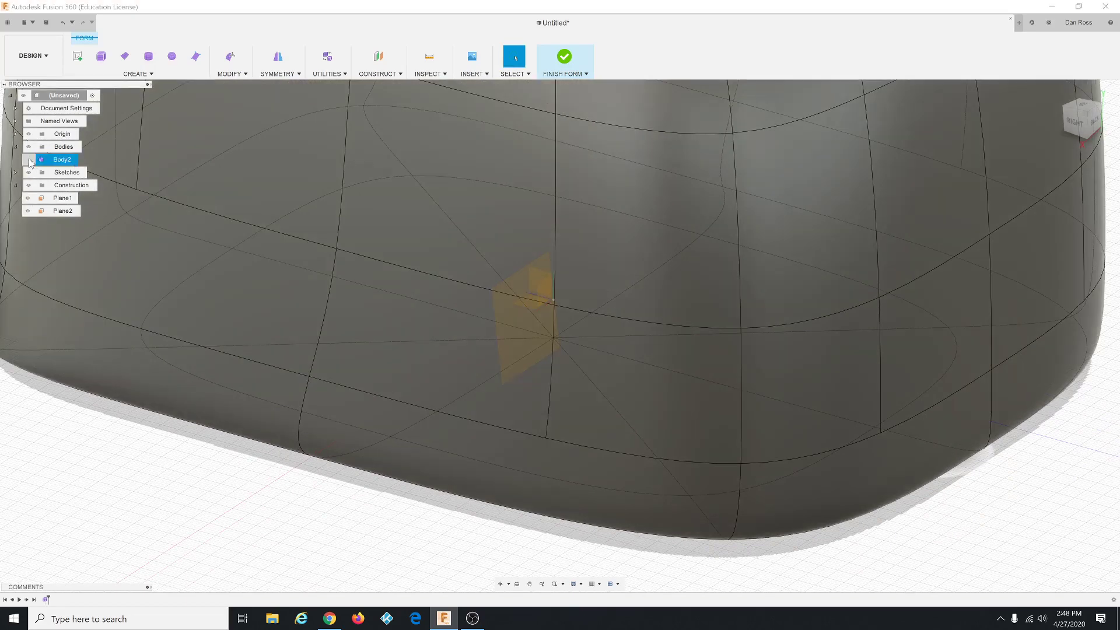
pyautogui.click(28, 159)
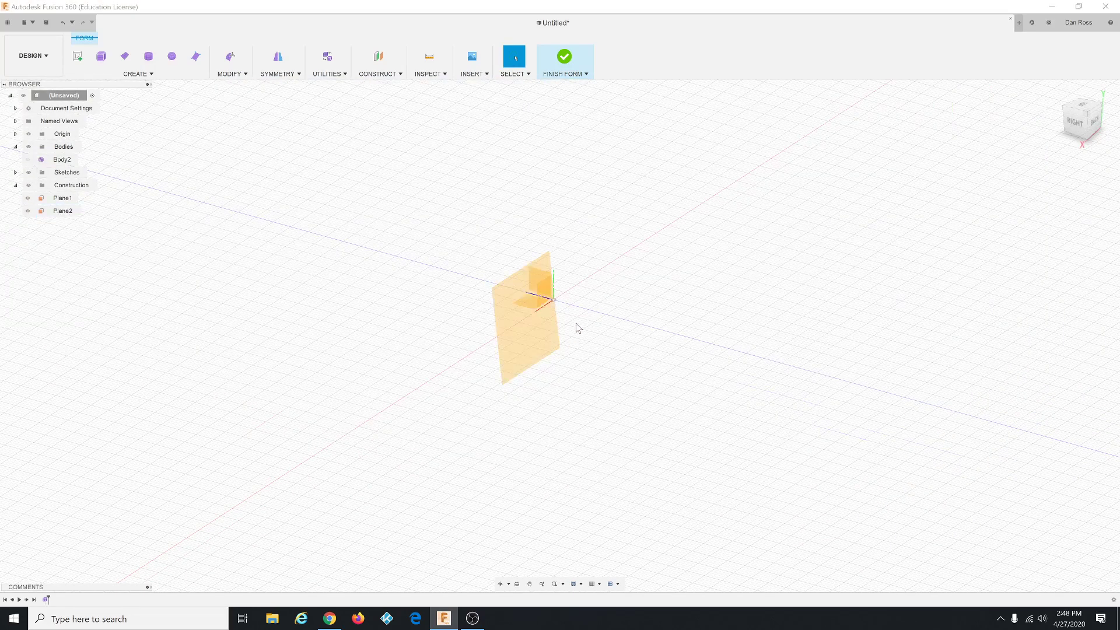
# Step: Construct an offset plane at -155 mm from the angled plane through the origin
pyautogui.moveTo(600, 358)
pyautogui.keyDown('shift'); pyautogui.mouseDown(button='middle')
pyautogui.moveTo(622, 352)
pyautogui.moveTo(613, 340)
pyautogui.moveTo(609, 358)
pyautogui.mouseUp(button='middle'); pyautogui.keyUp('shift')
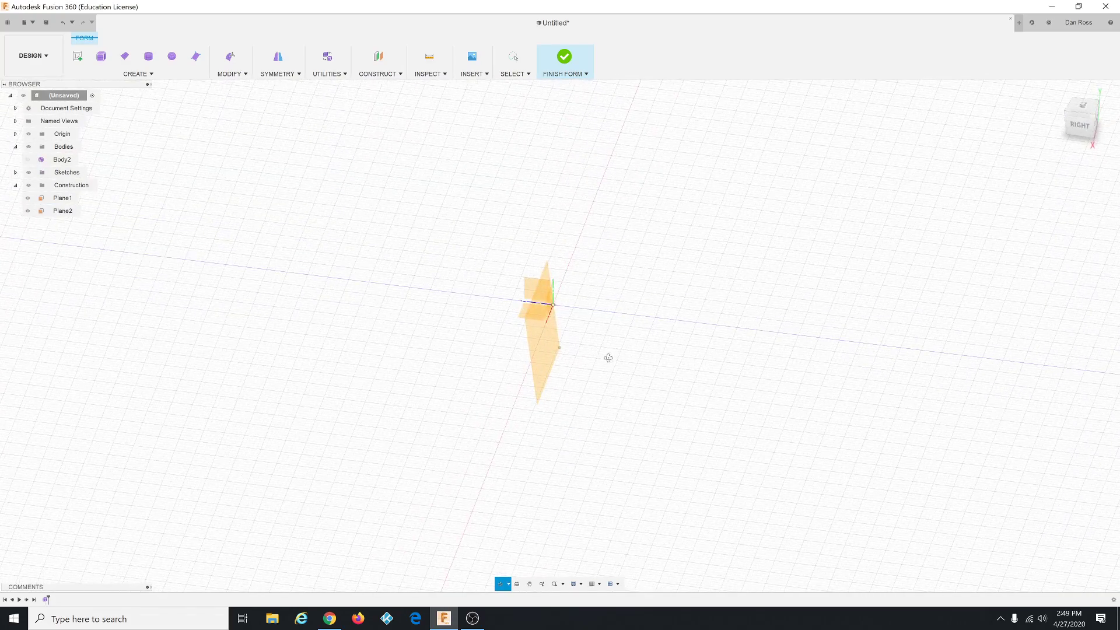
pyautogui.scroll(-5, 452, 380)
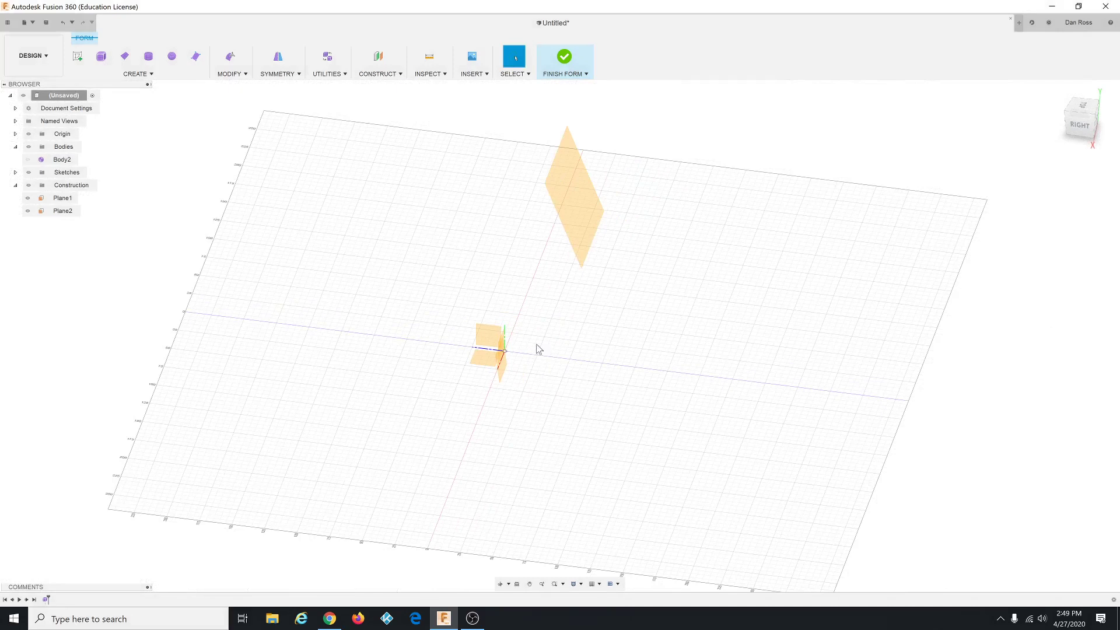
pyautogui.click(381, 76)
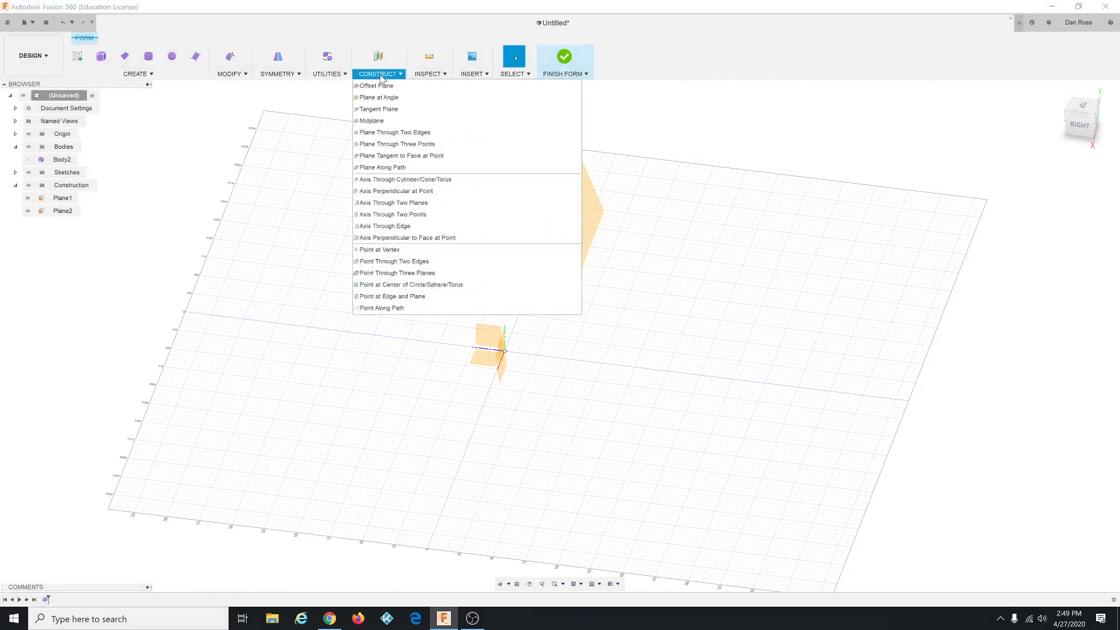
pyautogui.click(376, 85)
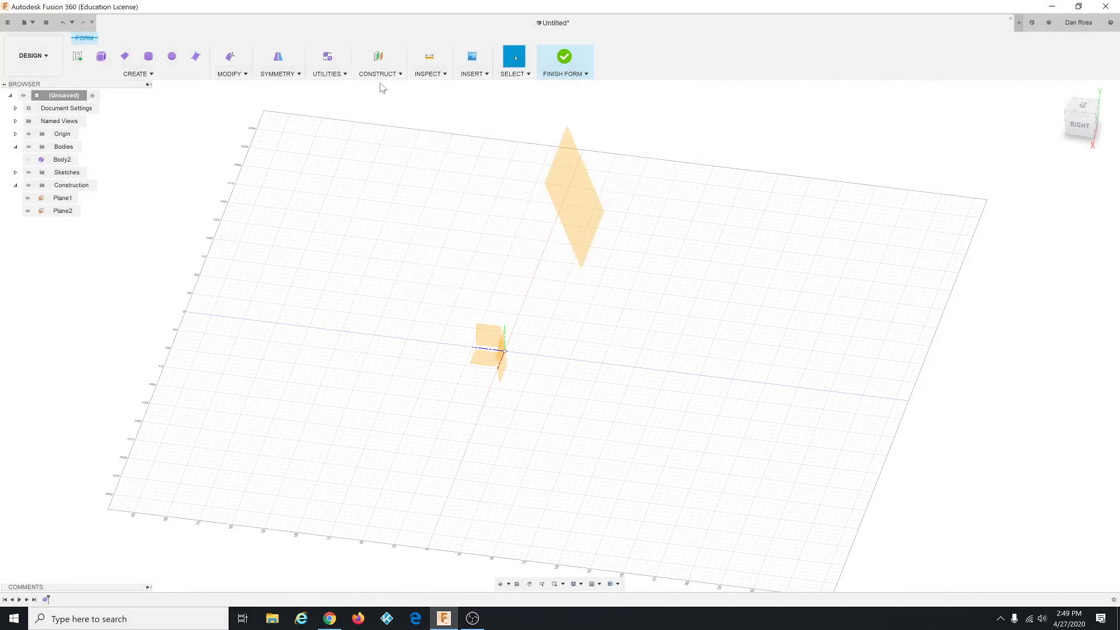
pyautogui.click(502, 375)
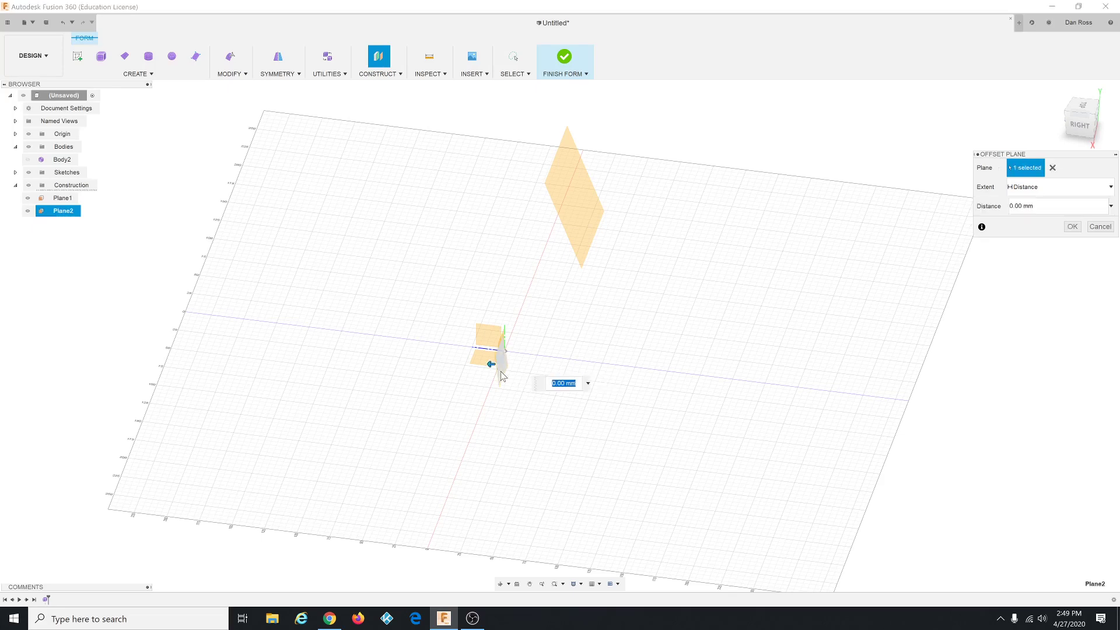
pyautogui.write('155')
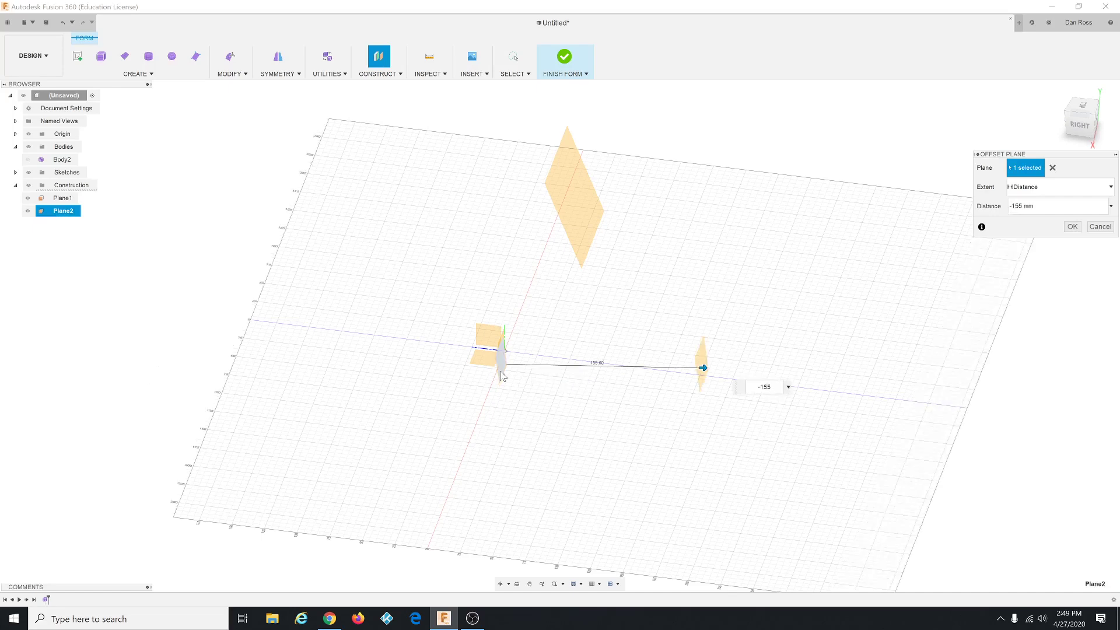
pyautogui.click(1072, 226)
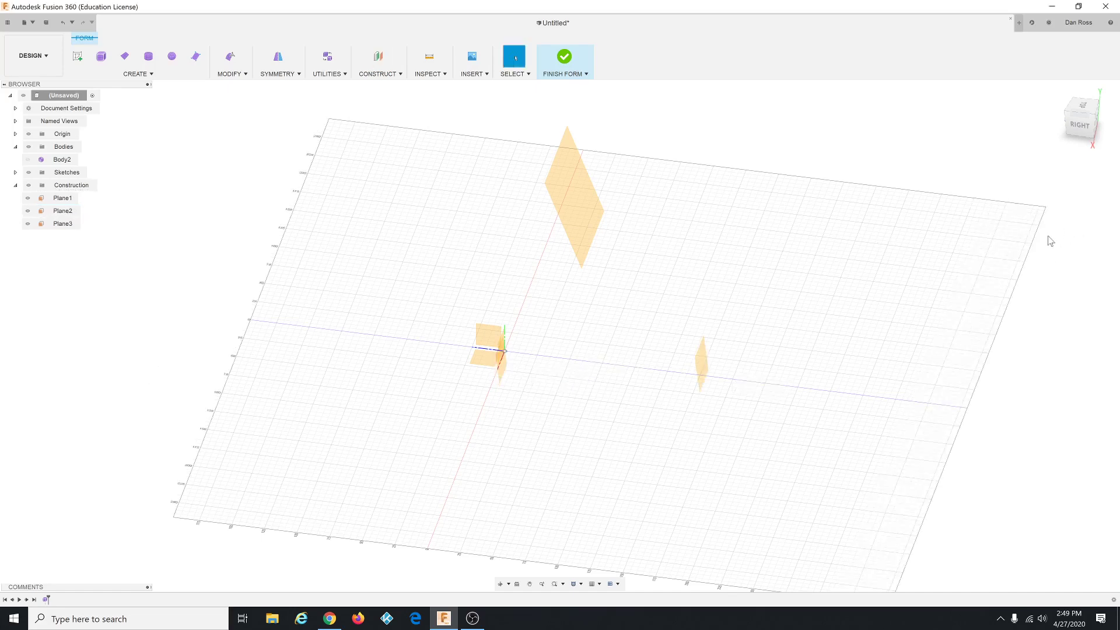
# Step: Start a new sketch on the plane offset from the angled plane
pyautogui.click(702, 368)
pyautogui.scroll(-1, 461, 472)
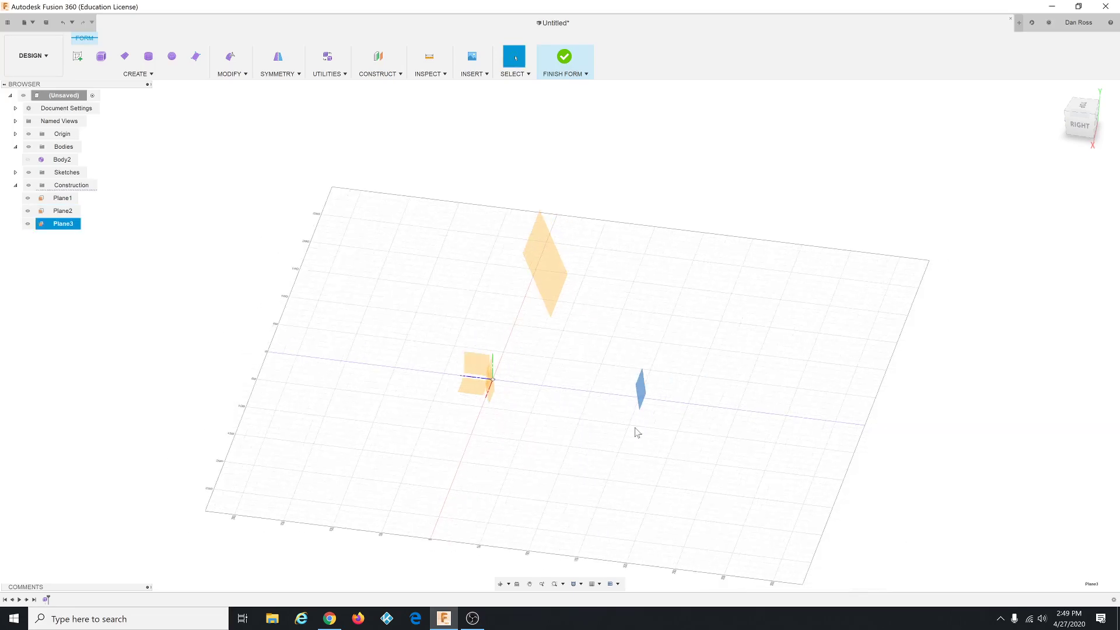
pyautogui.keyDown('shift'); pyautogui.moveTo(634, 430); pyautogui.dragTo(581, 398, button='middle'); pyautogui.keyUp('shift')
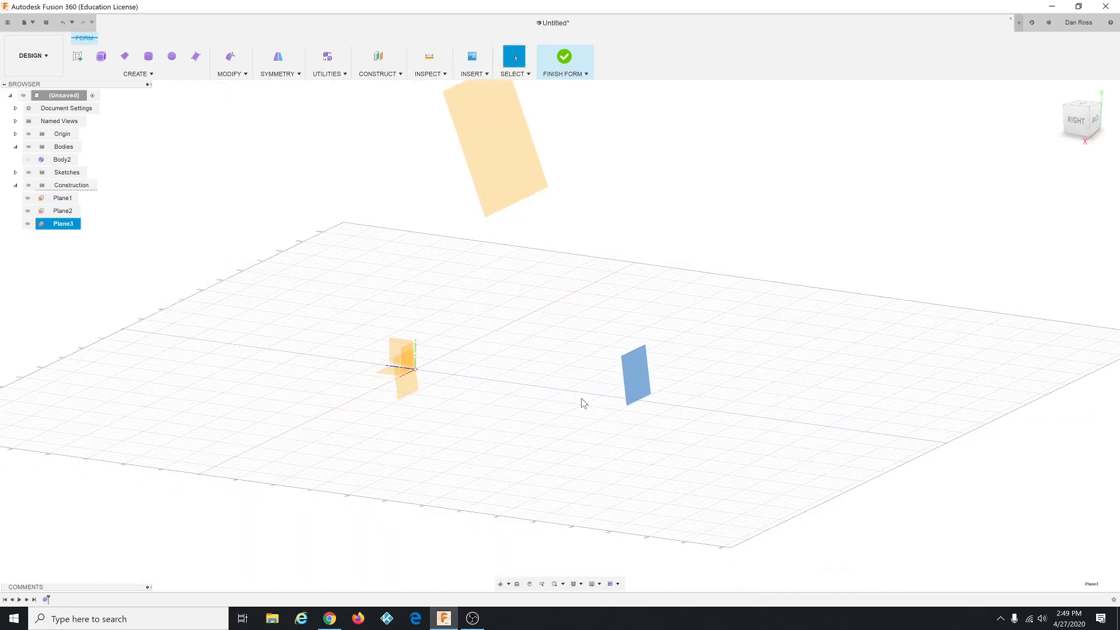
pyautogui.scroll(3, 683, 370)
pyautogui.click(686, 369)
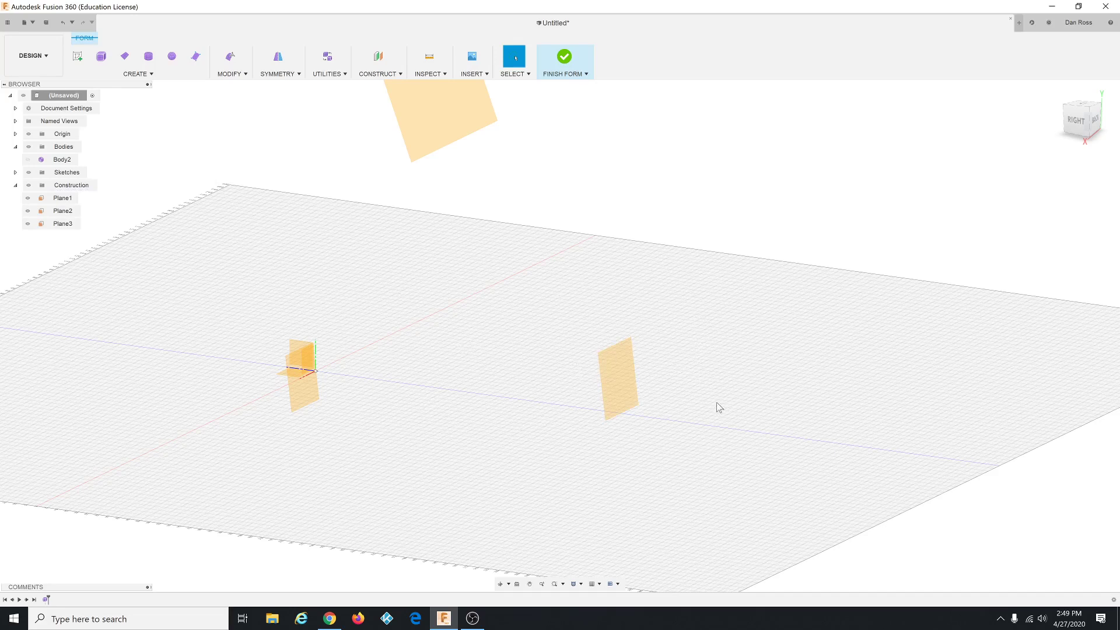
pyautogui.keyDown('shift'); pyautogui.moveTo(565, 412); pyautogui.dragTo(610, 402, button='middle'); pyautogui.keyUp('shift')
pyautogui.scroll(-1, 593, 547)
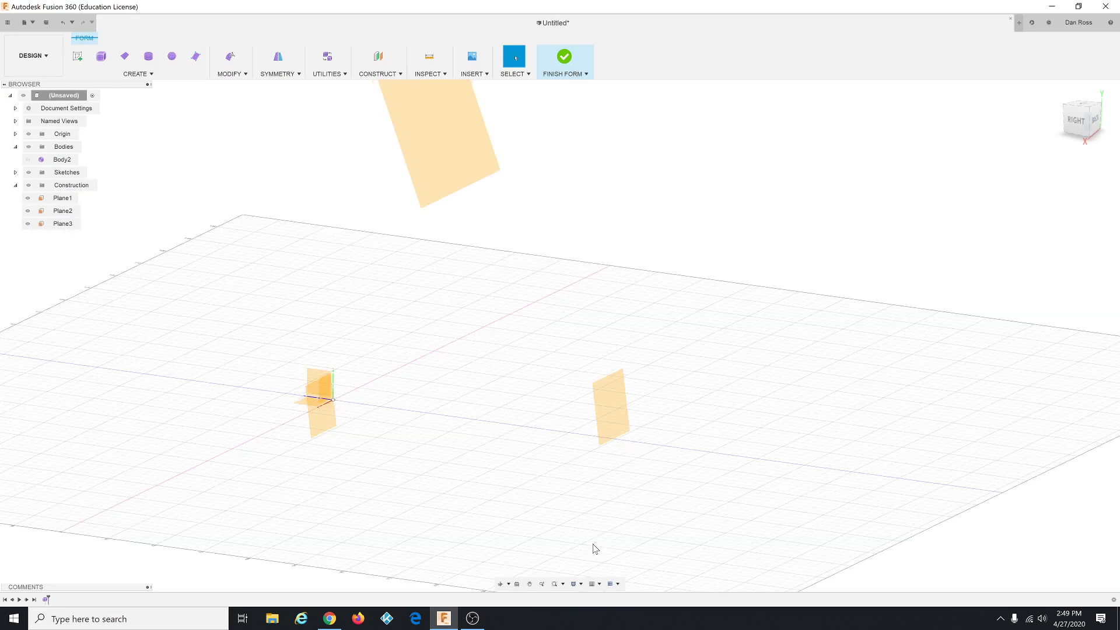
pyautogui.click(620, 413)
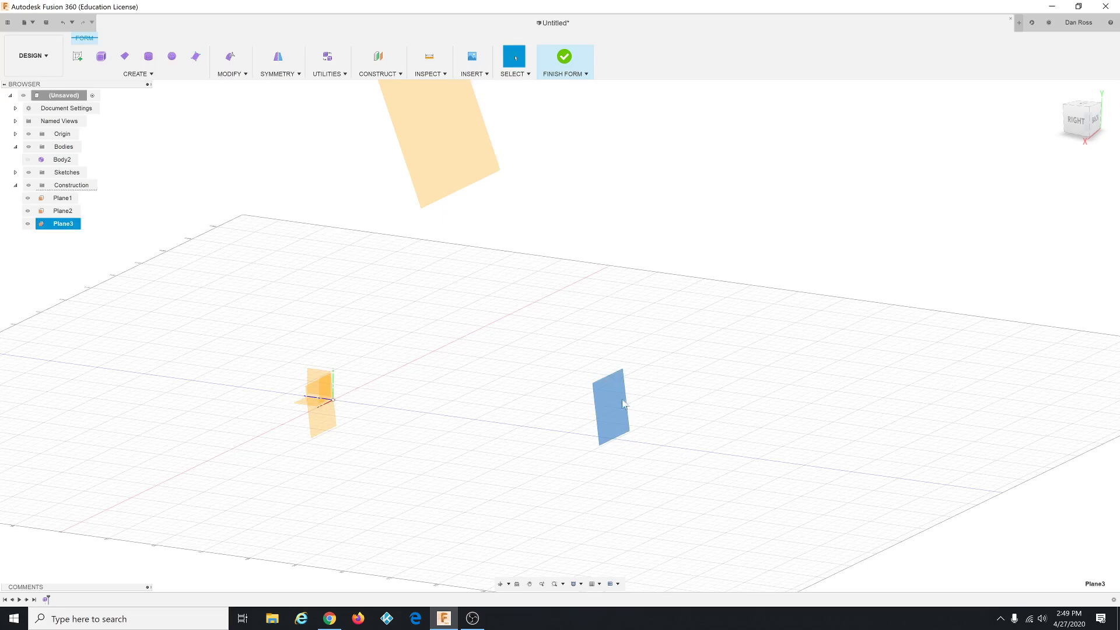
pyautogui.rightClick(609, 399)
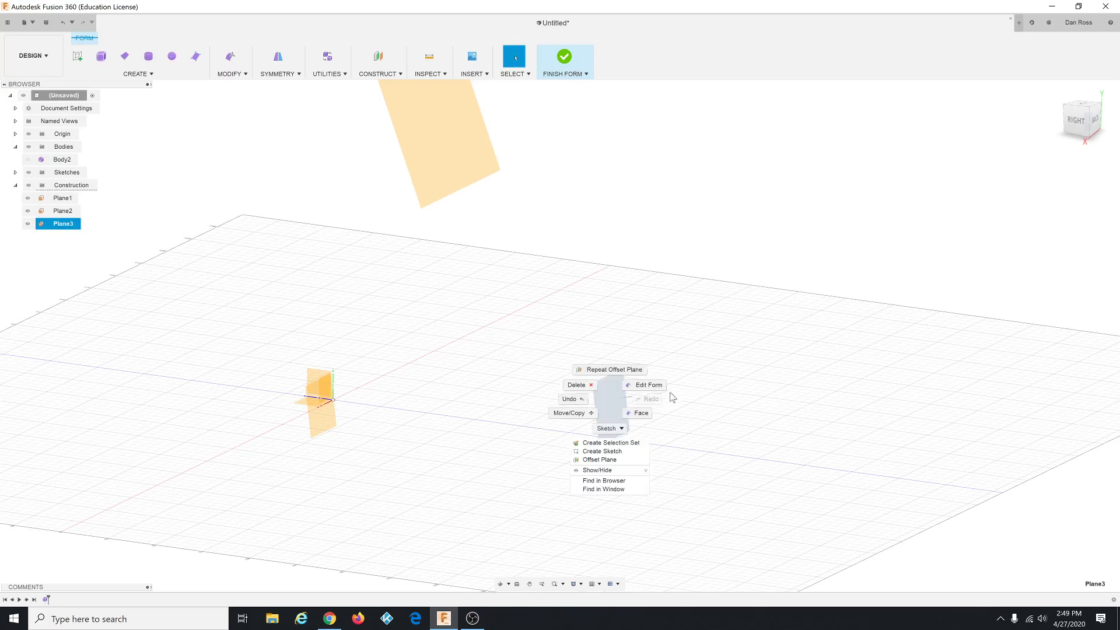
pyautogui.click(616, 451)
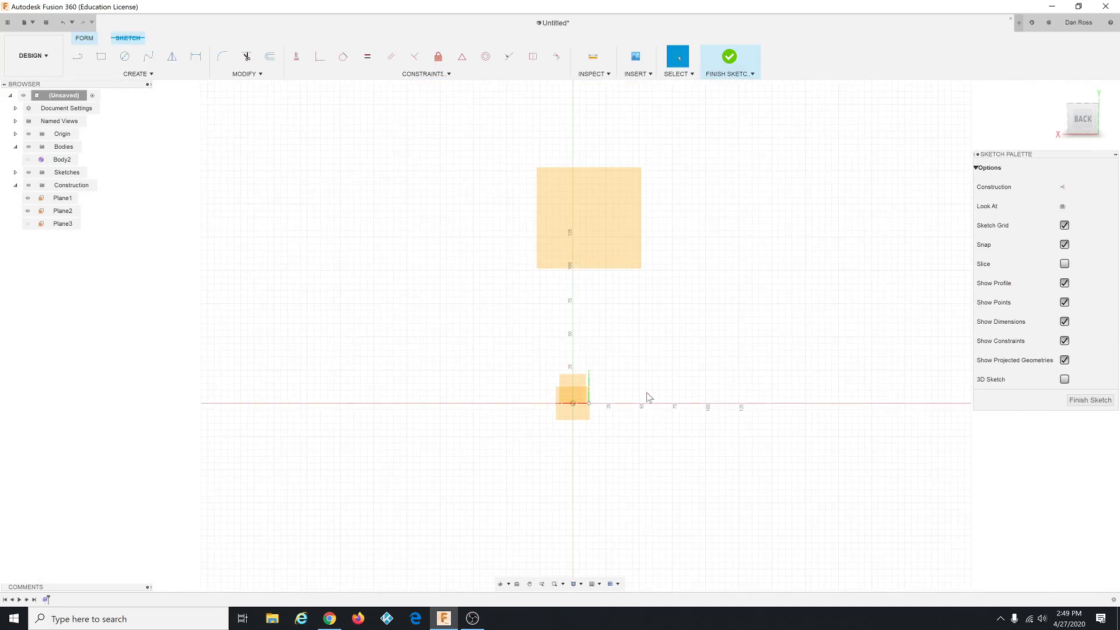
# Step: Turn the pail body's visibility back on behind the new sketch
pyautogui.scroll(2, 626, 388)
pyautogui.scroll(2, 595, 394)
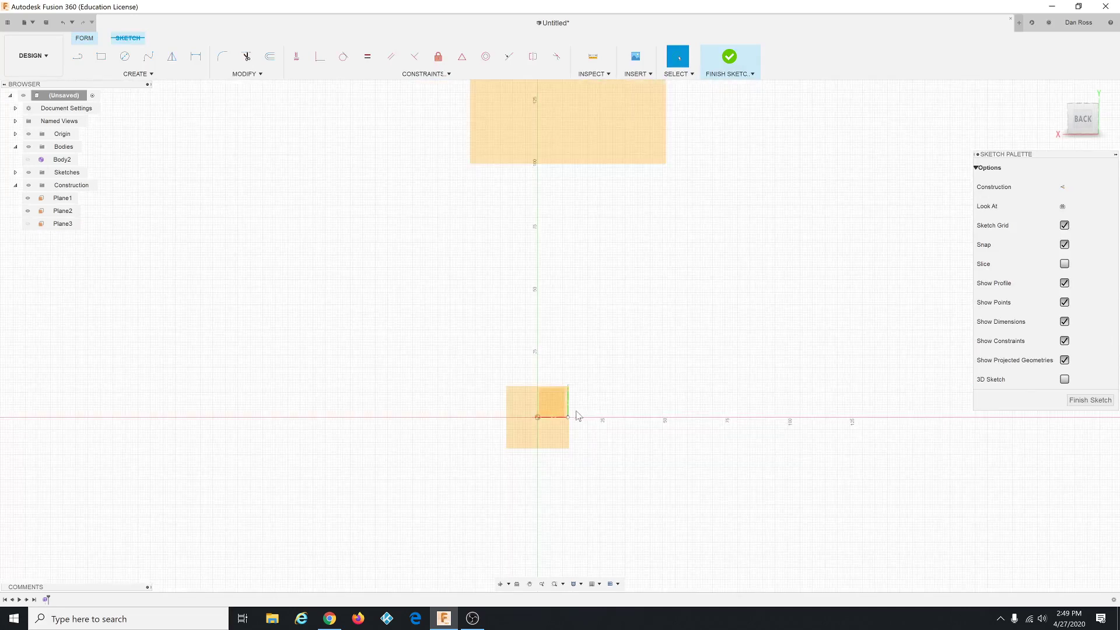
pyautogui.click(540, 421)
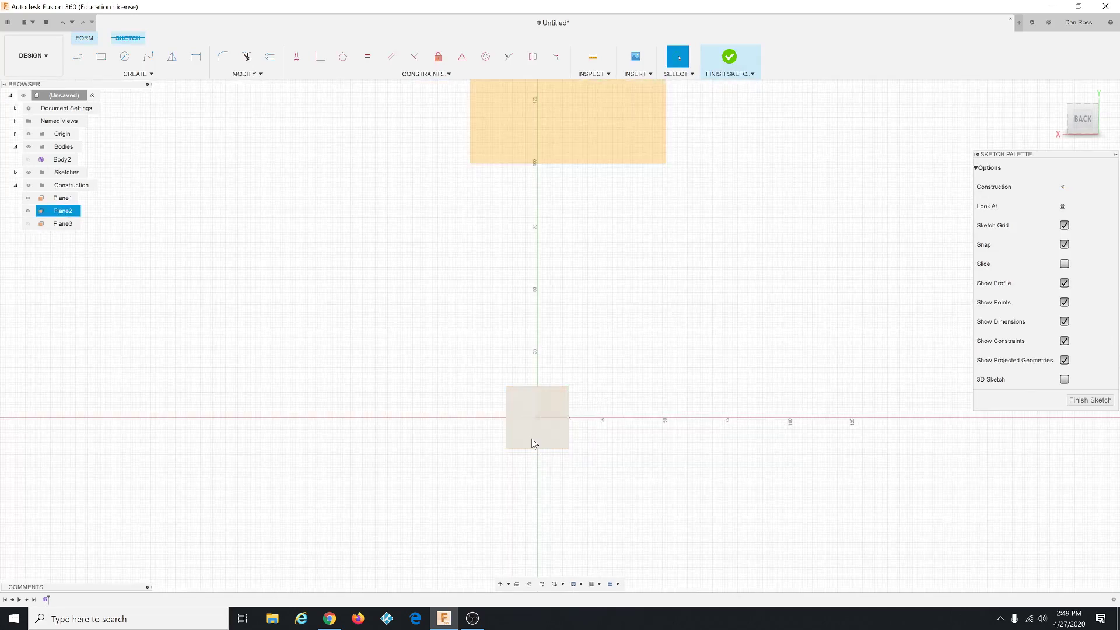
pyautogui.scroll(-2, 551, 441)
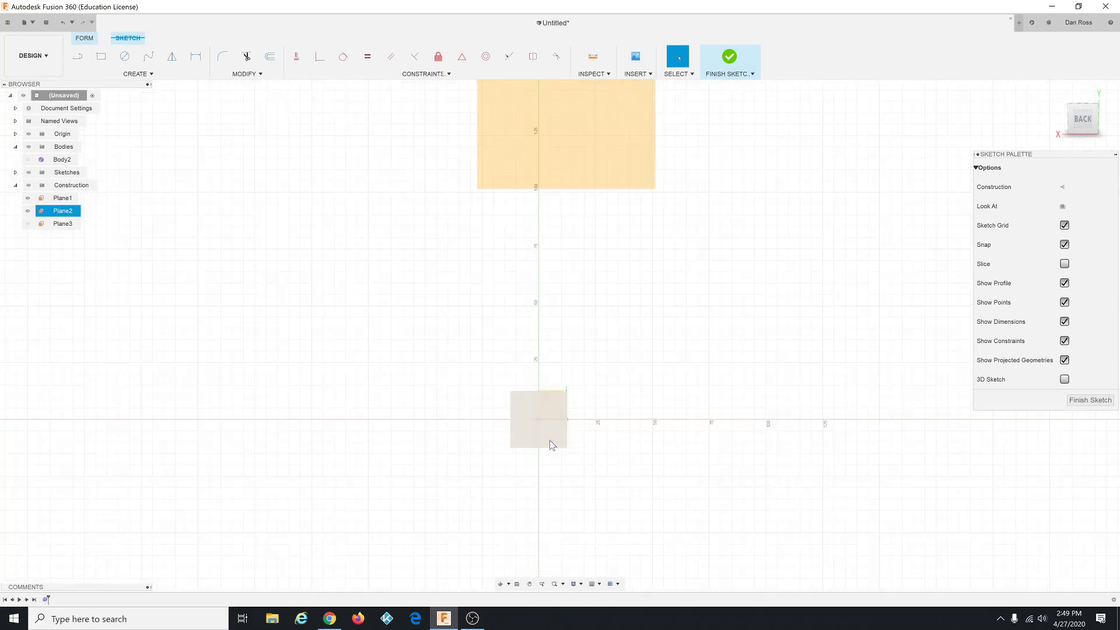
pyautogui.scroll(1, 410, 352)
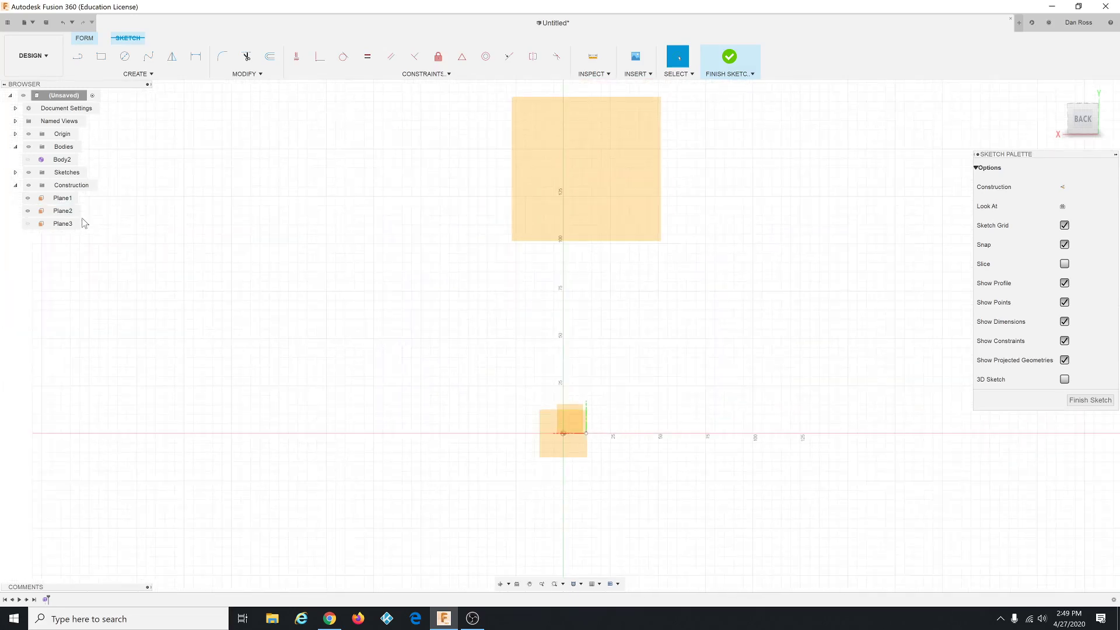
pyautogui.click(29, 161)
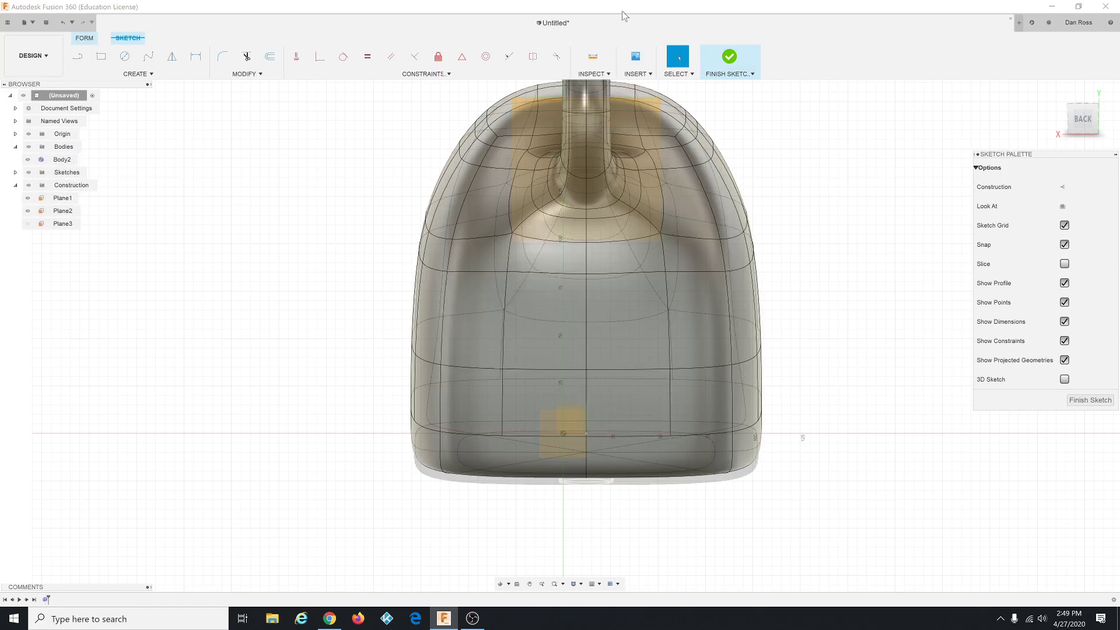
# Step: Examine the back of the pail from handle to base to judge where the sketch profile belongs
pyautogui.scroll(-1, 597, 478)
pyautogui.scroll(4, 595, 169)
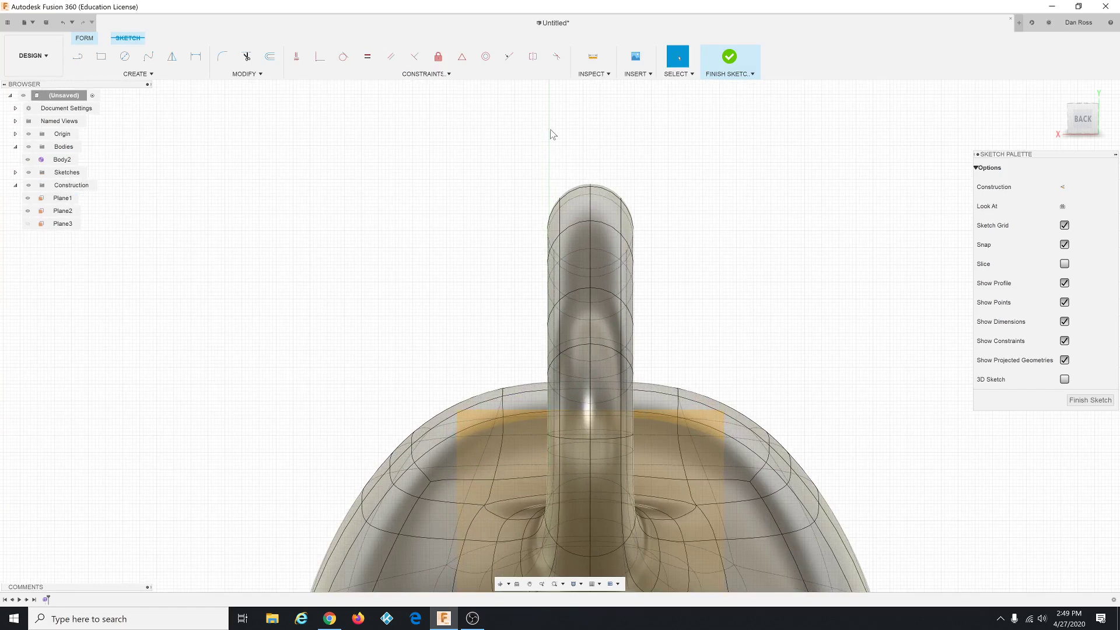
pyautogui.scroll(-5, 570, 177)
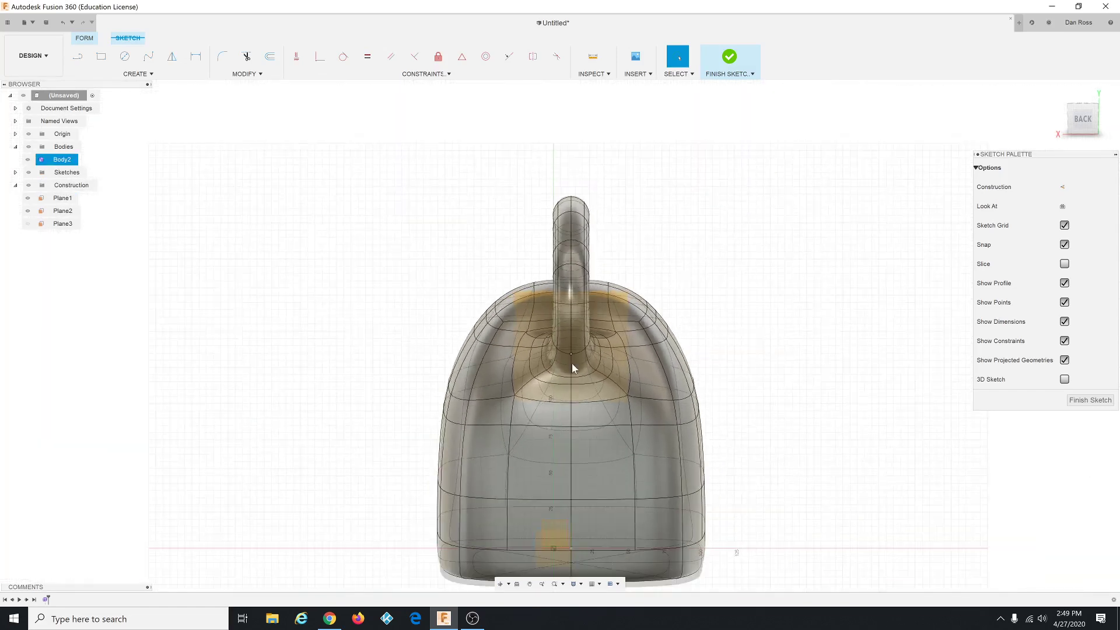
pyautogui.scroll(5, 572, 574)
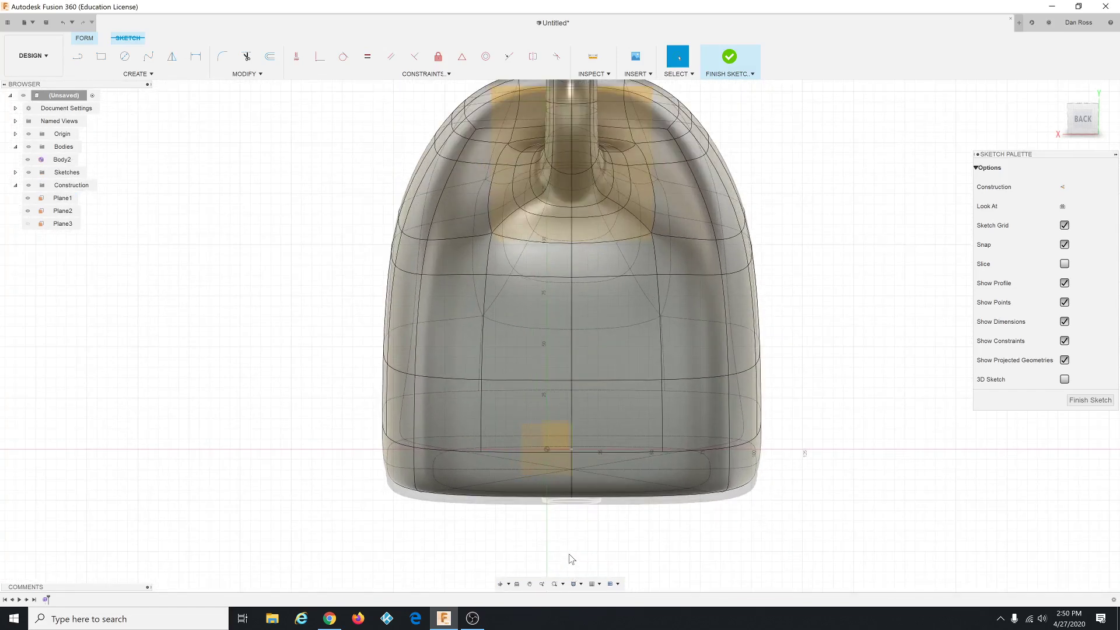
pyautogui.scroll(-4, 560, 552)
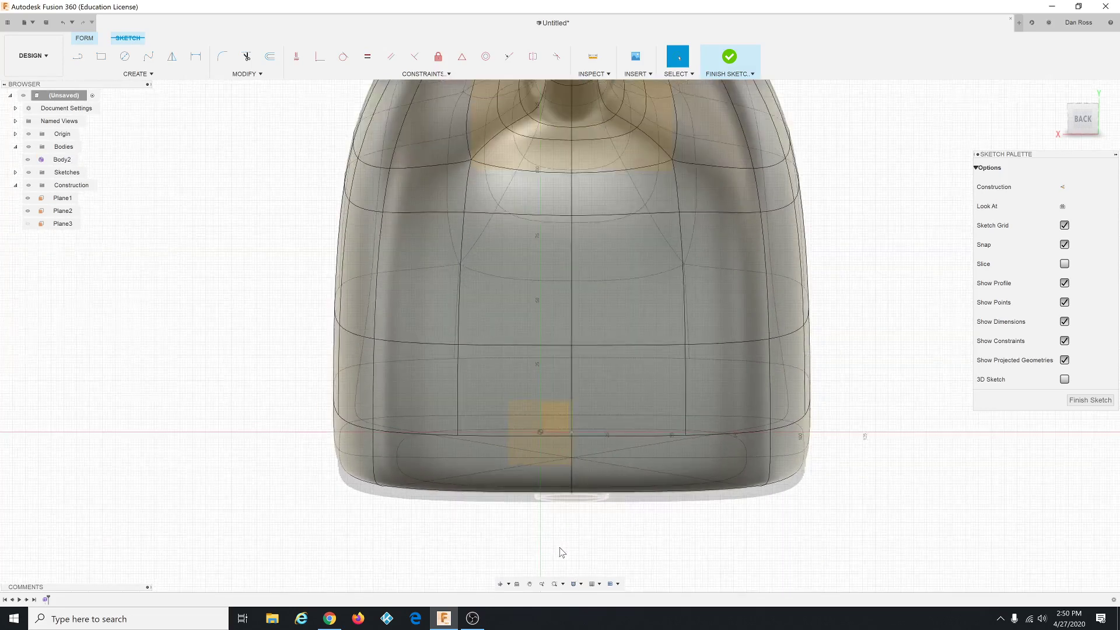
pyautogui.click(561, 509)
pyautogui.scroll(-1, 560, 505)
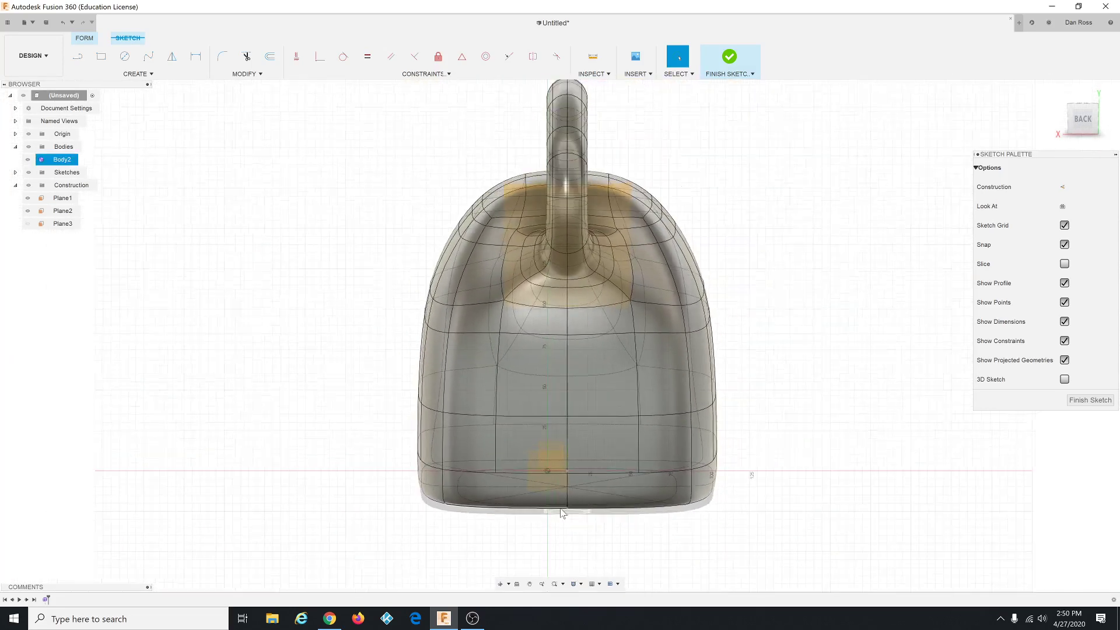
pyautogui.scroll(1, 571, 364)
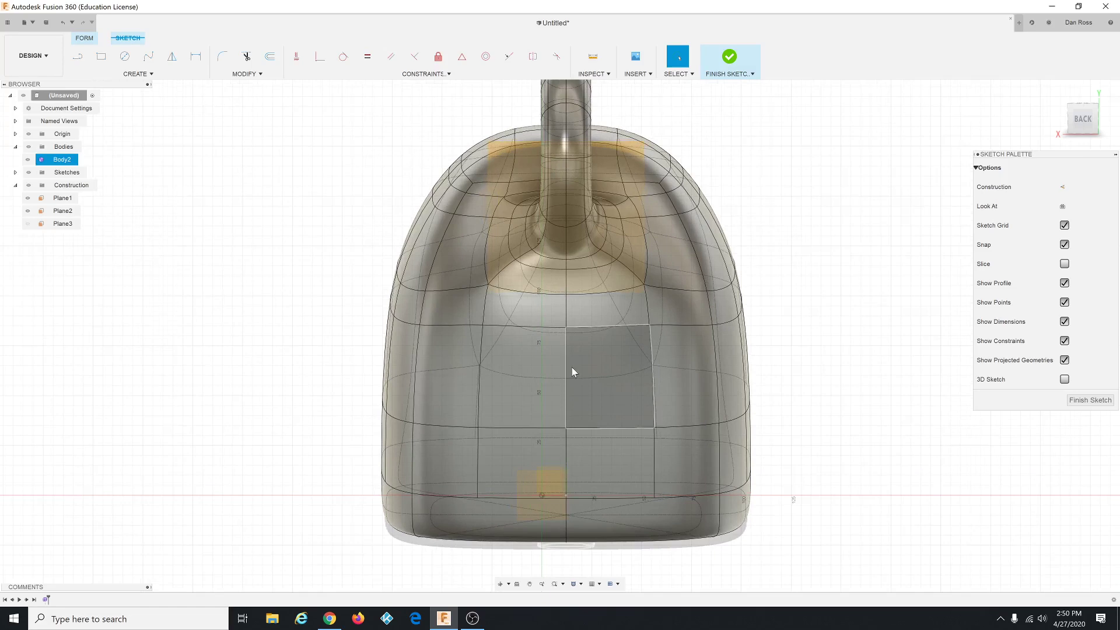
pyautogui.scroll(-1, 560, 478)
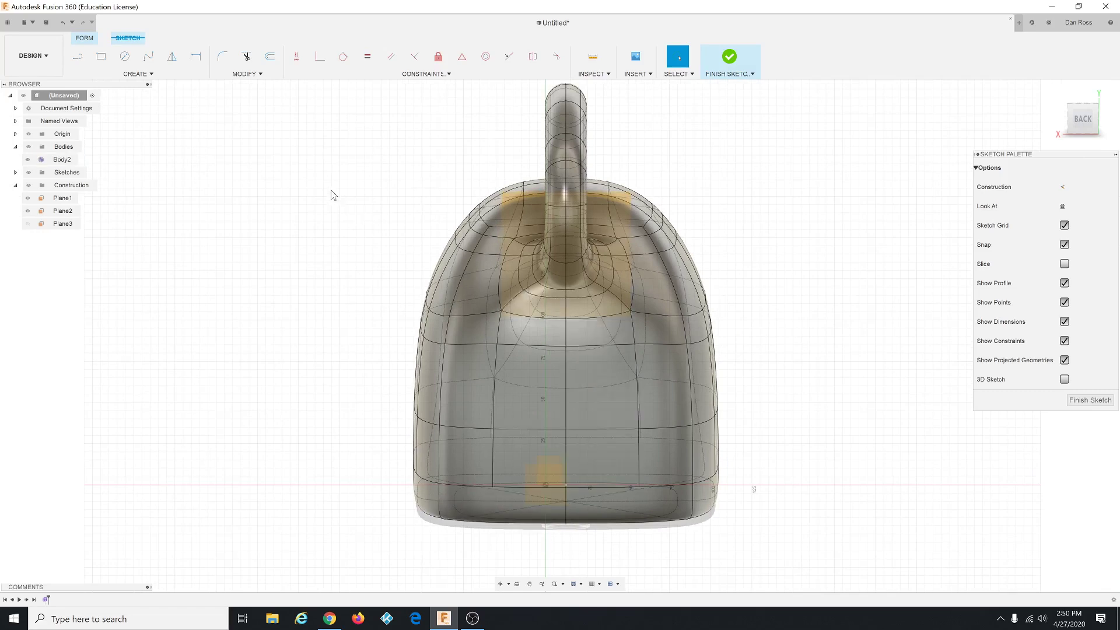
# Step: Sketch a horizontal ellipse about 35 mm wide, centred on the pail's vertical centre edge just below the handle's attachment
pyautogui.click(147, 76)
pyautogui.click(130, 136)
pyautogui.scroll(5, 563, 266)
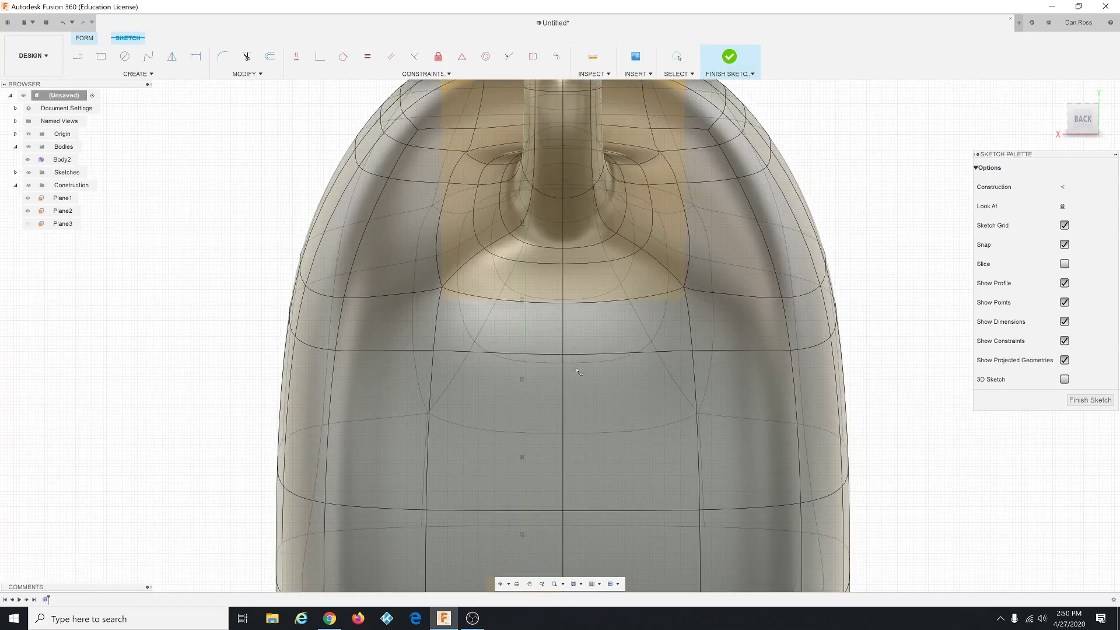
pyautogui.scroll(-3, 576, 371)
pyautogui.scroll(3, 573, 431)
pyautogui.scroll(2, 567, 305)
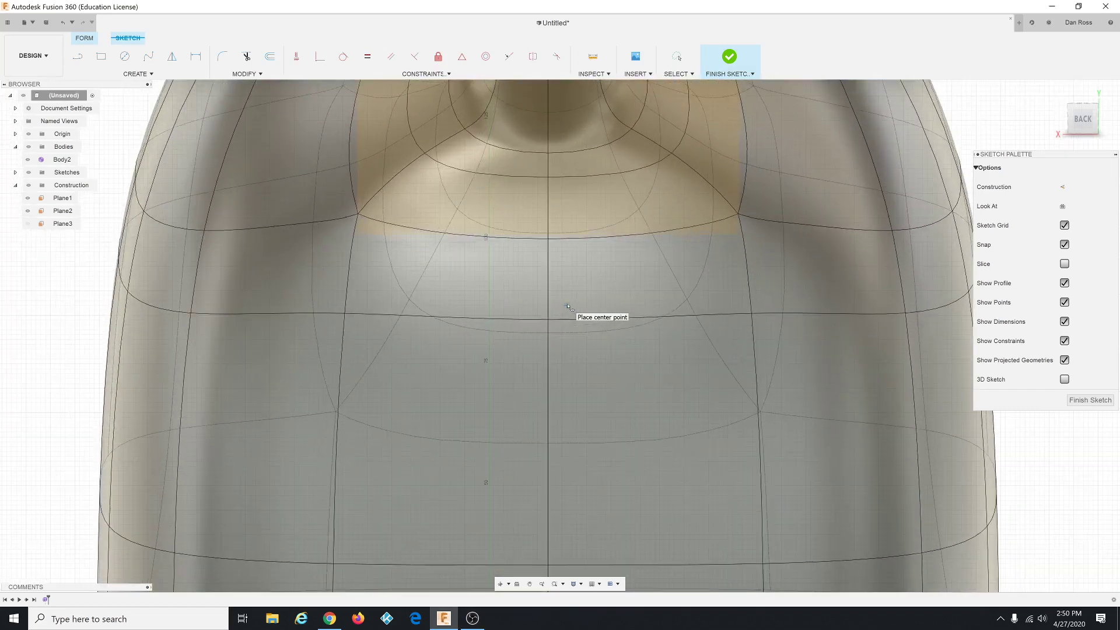
pyautogui.scroll(-4, 567, 305)
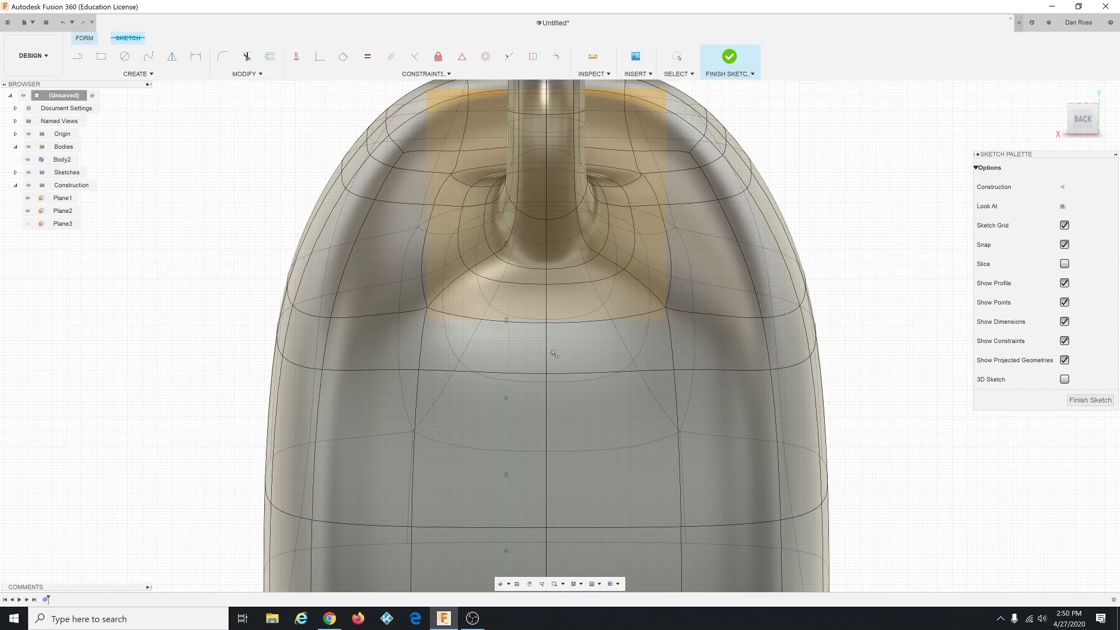
pyautogui.scroll(5, 549, 385)
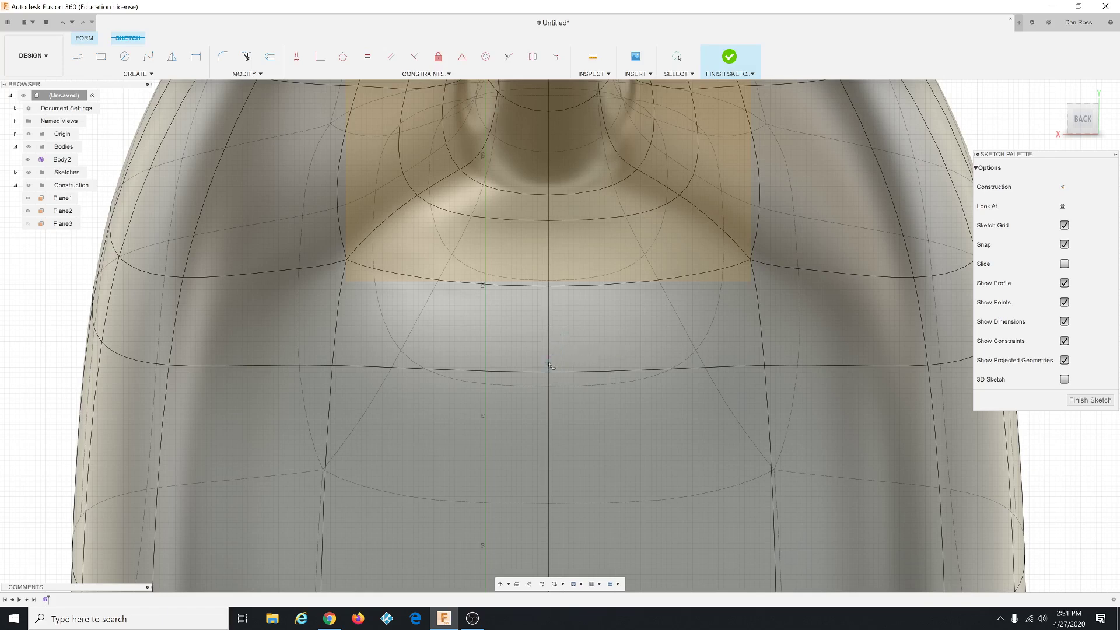
pyautogui.scroll(-2, 557, 373)
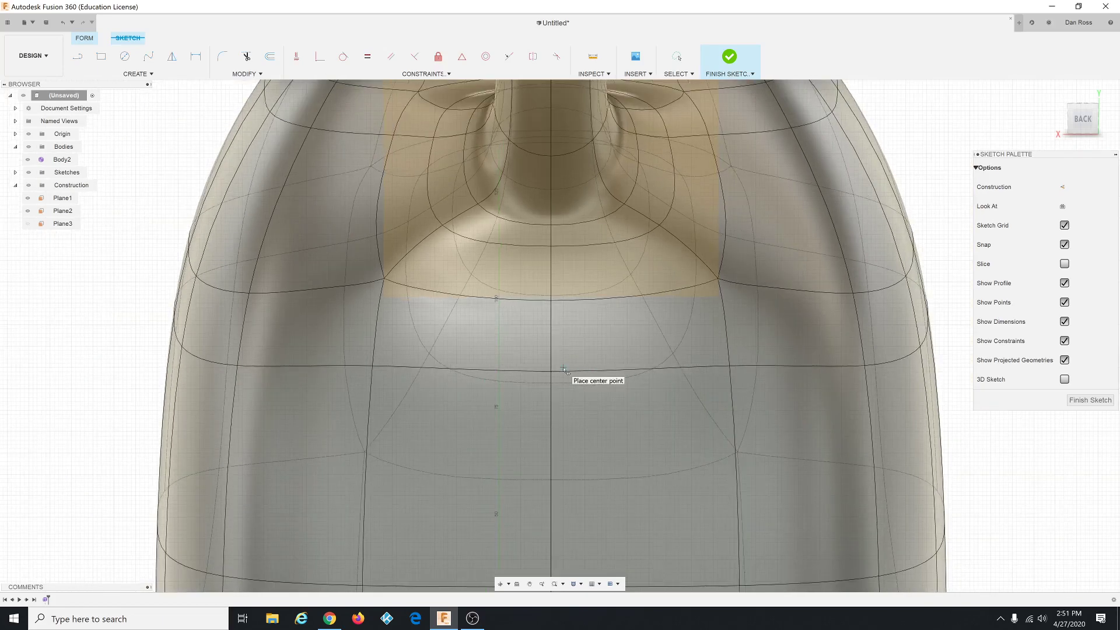
pyautogui.scroll(3, 562, 358)
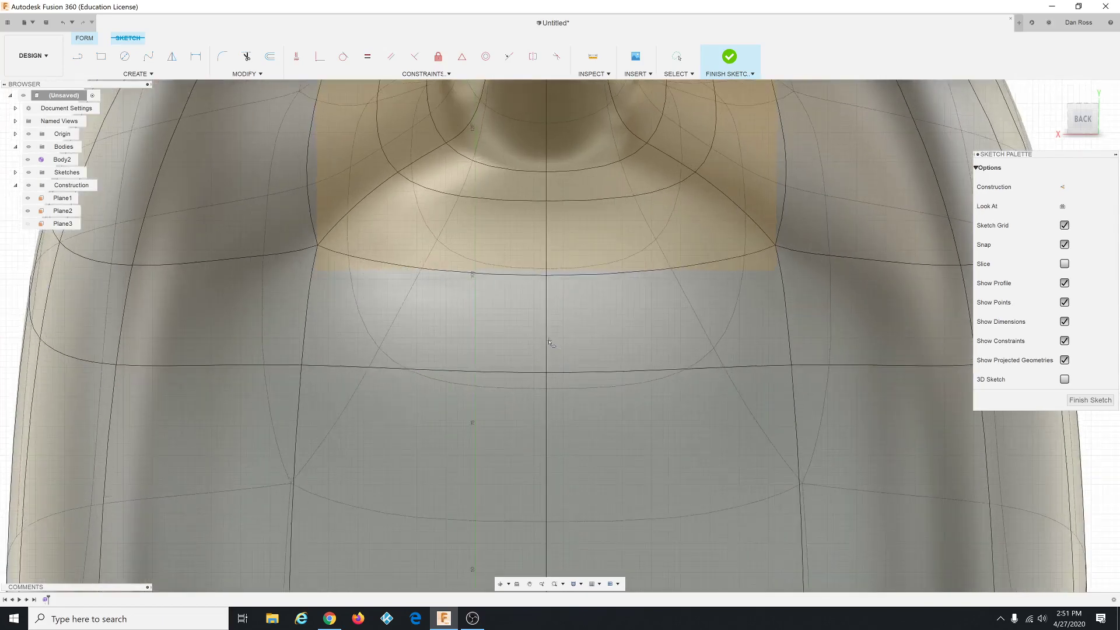
pyautogui.scroll(-2, 550, 371)
pyautogui.scroll(2, 550, 370)
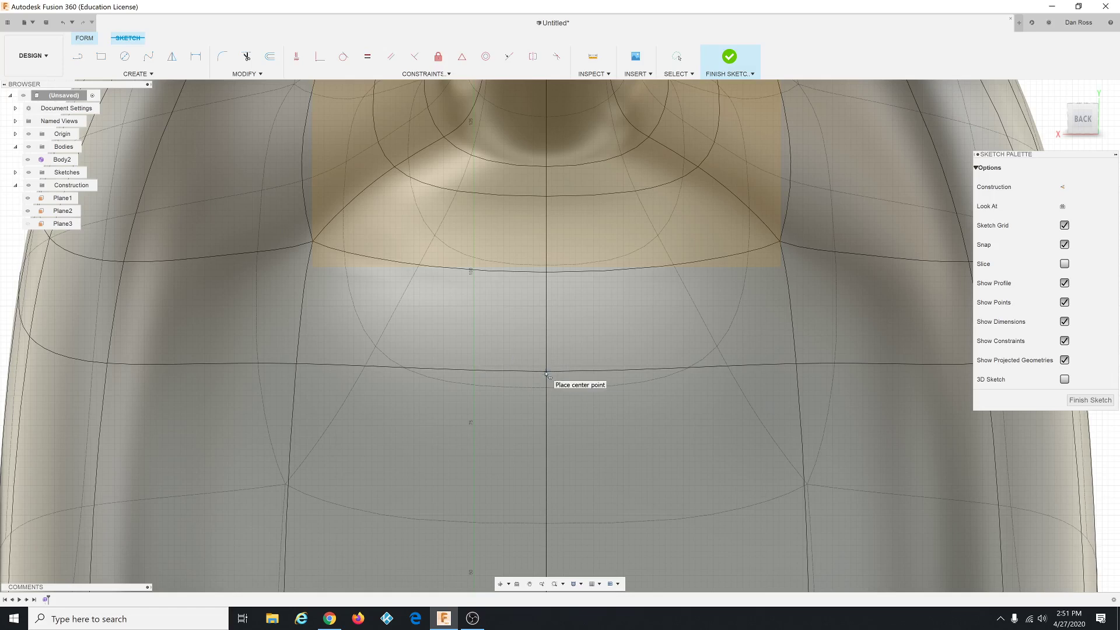
pyautogui.click(545, 373)
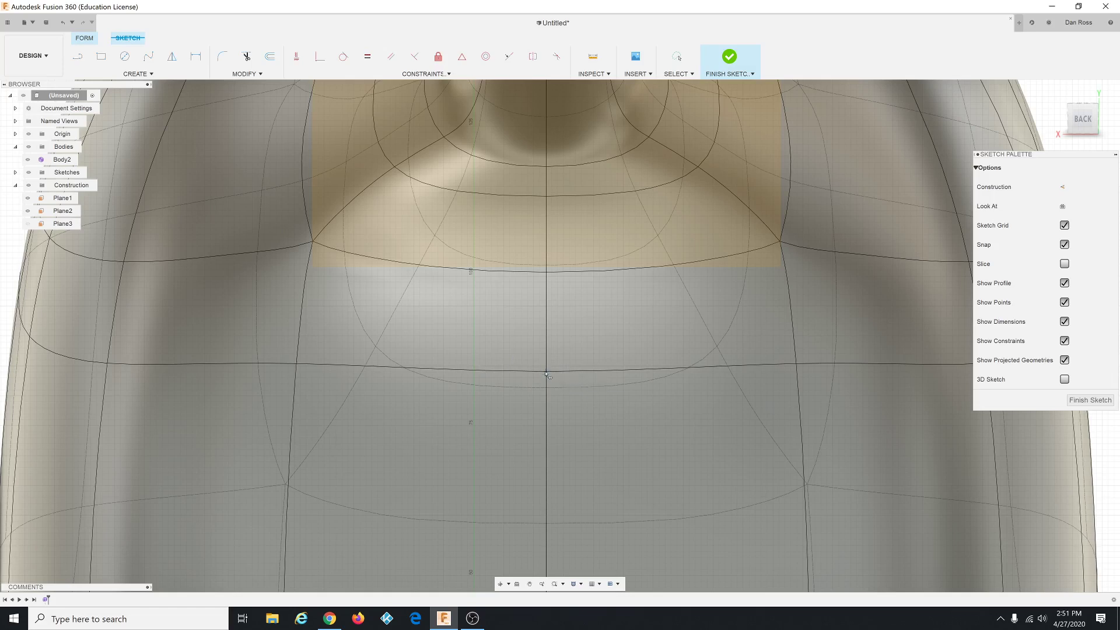
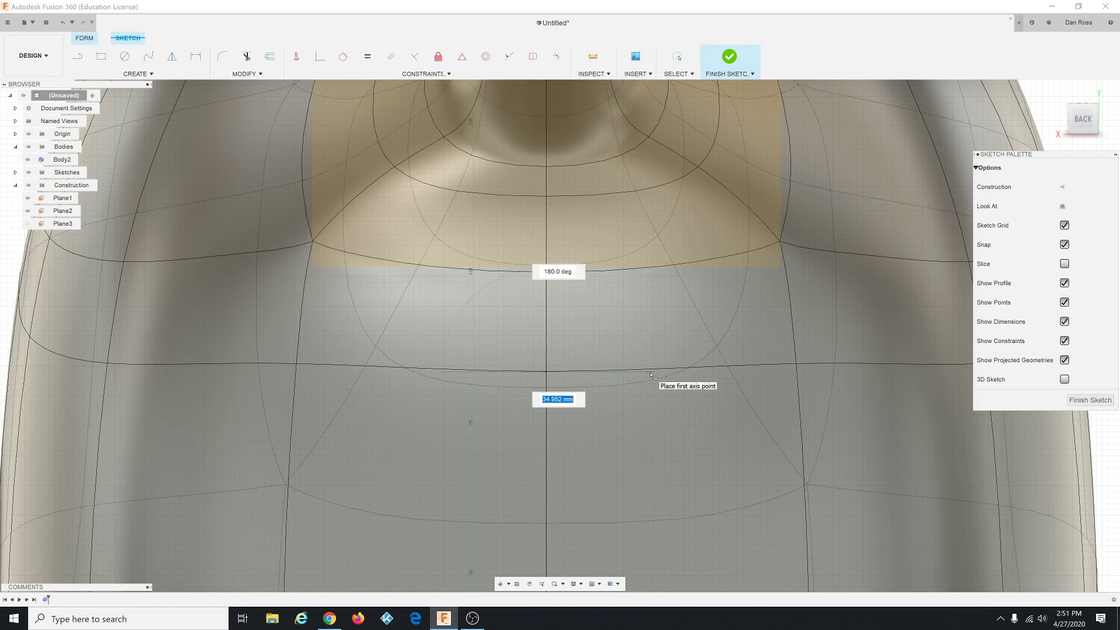
pyautogui.click(651, 373)
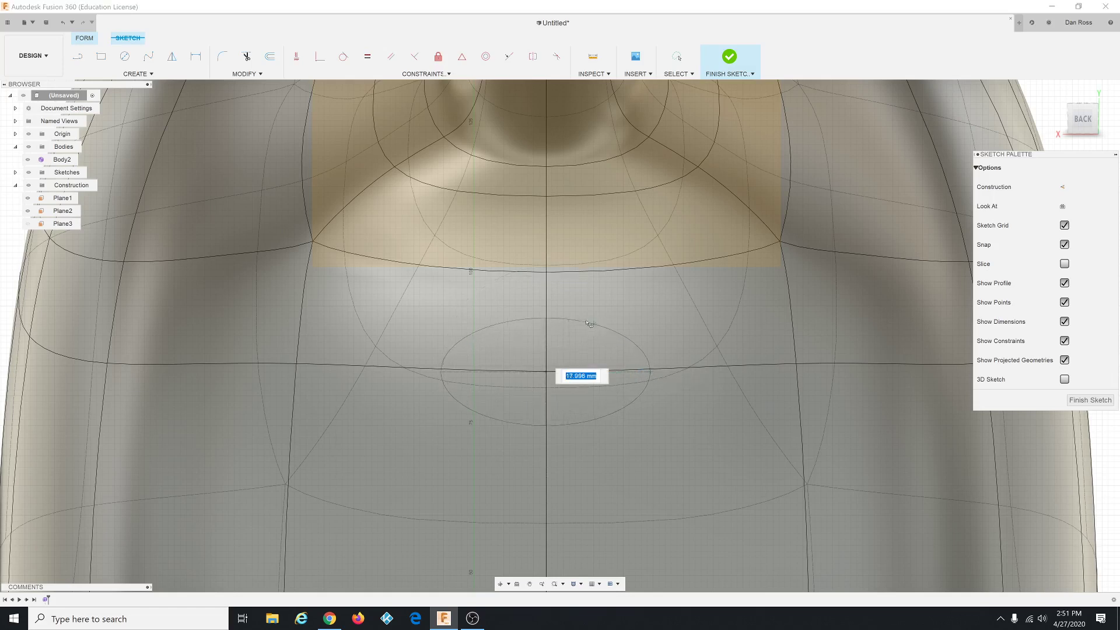
pyautogui.click(569, 302)
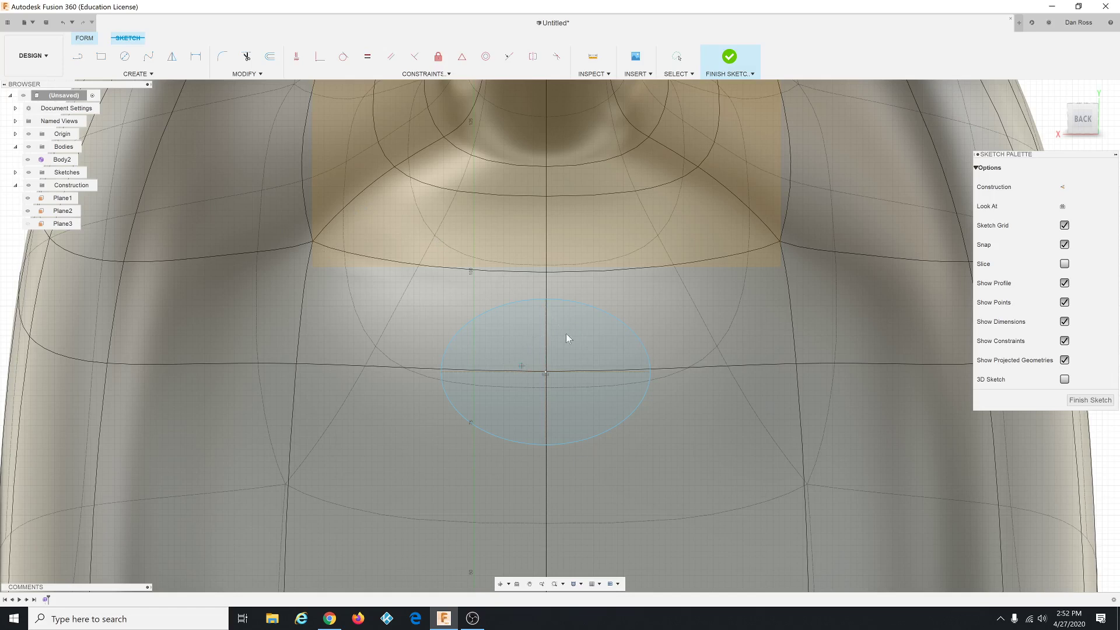
pyautogui.press('Escape')
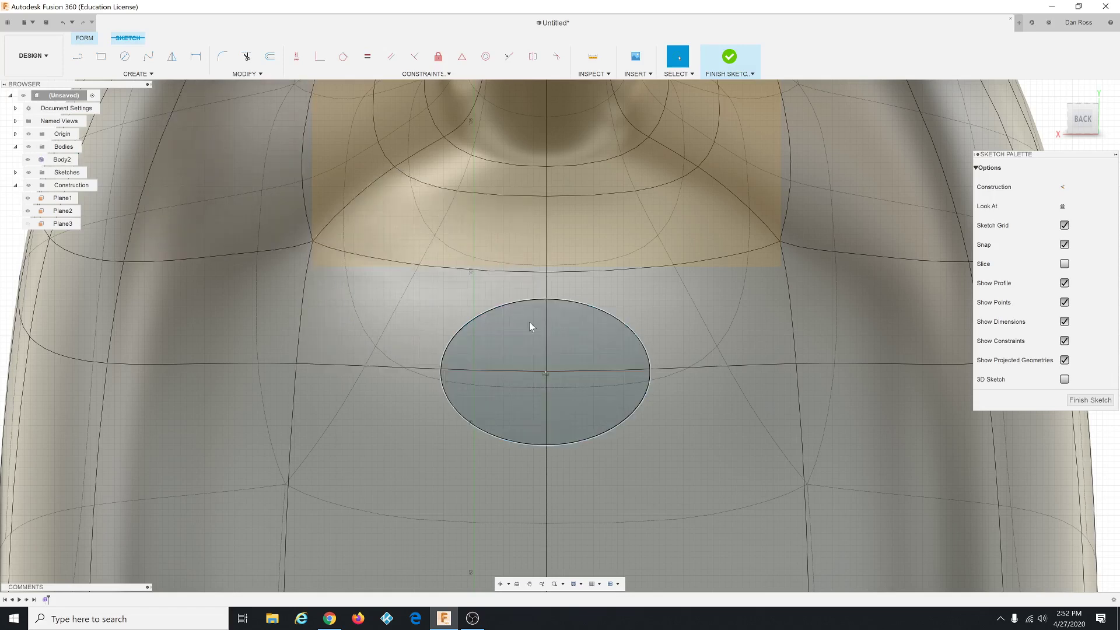
# Step: Dimension the ellipse's horizontal half-axis to 22.5 mm
pyautogui.click(537, 331)
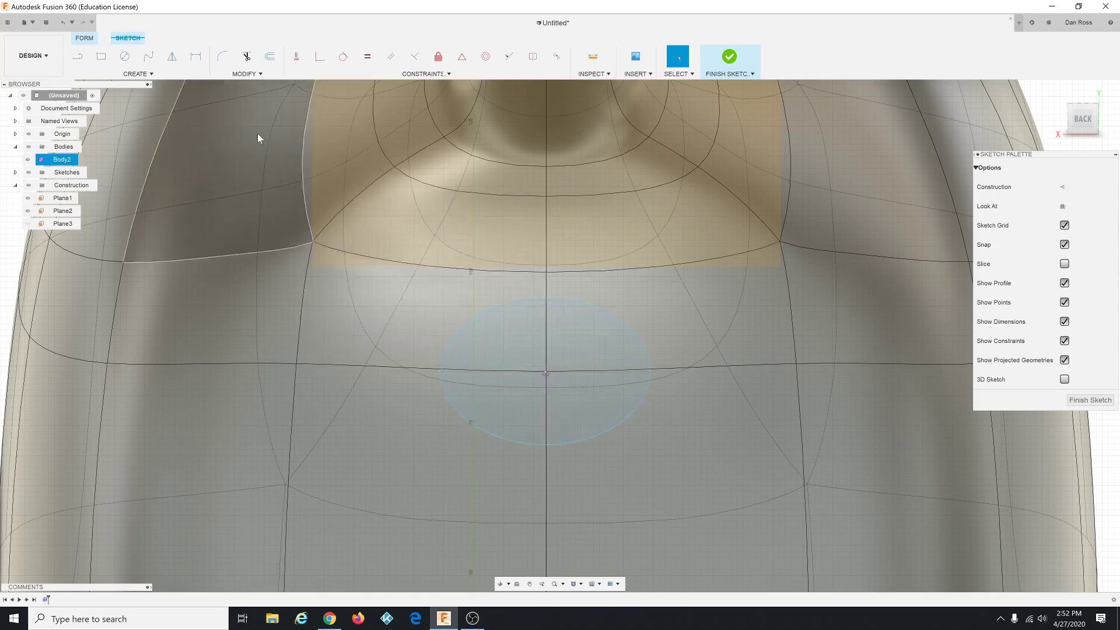
pyautogui.click(197, 63)
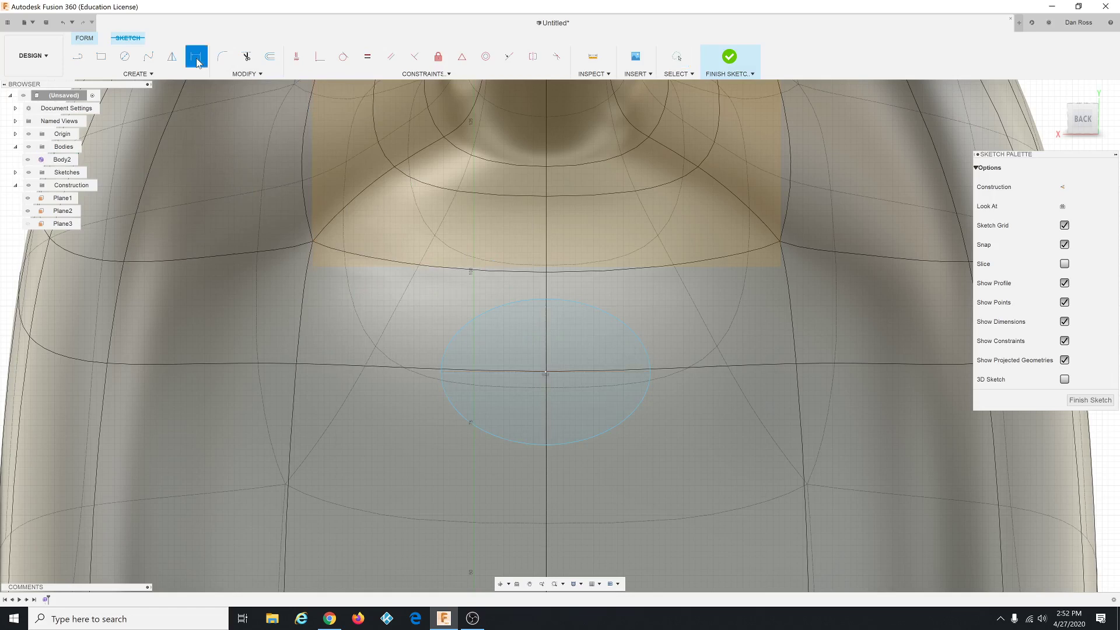
pyautogui.click(558, 301)
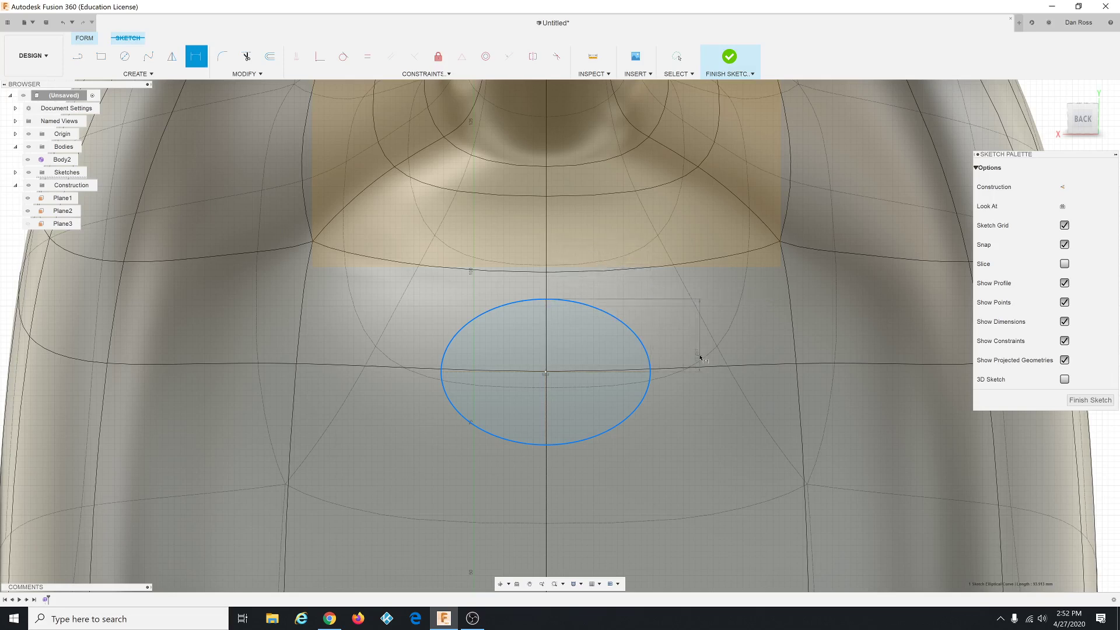
pyautogui.click(593, 257)
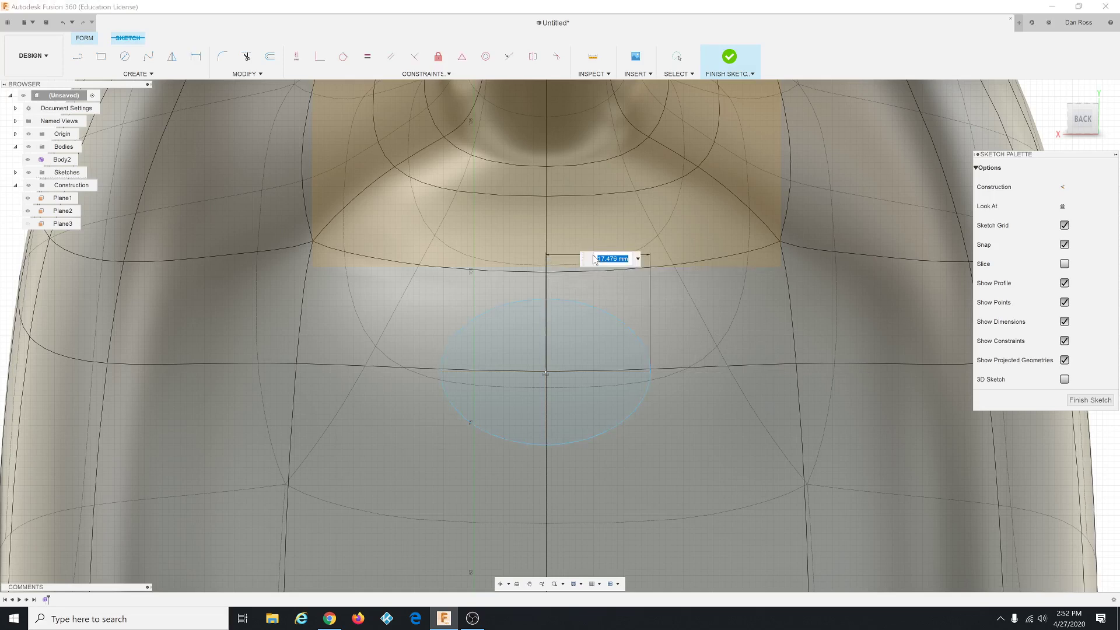
pyautogui.write('22.5')
pyautogui.press('Return')
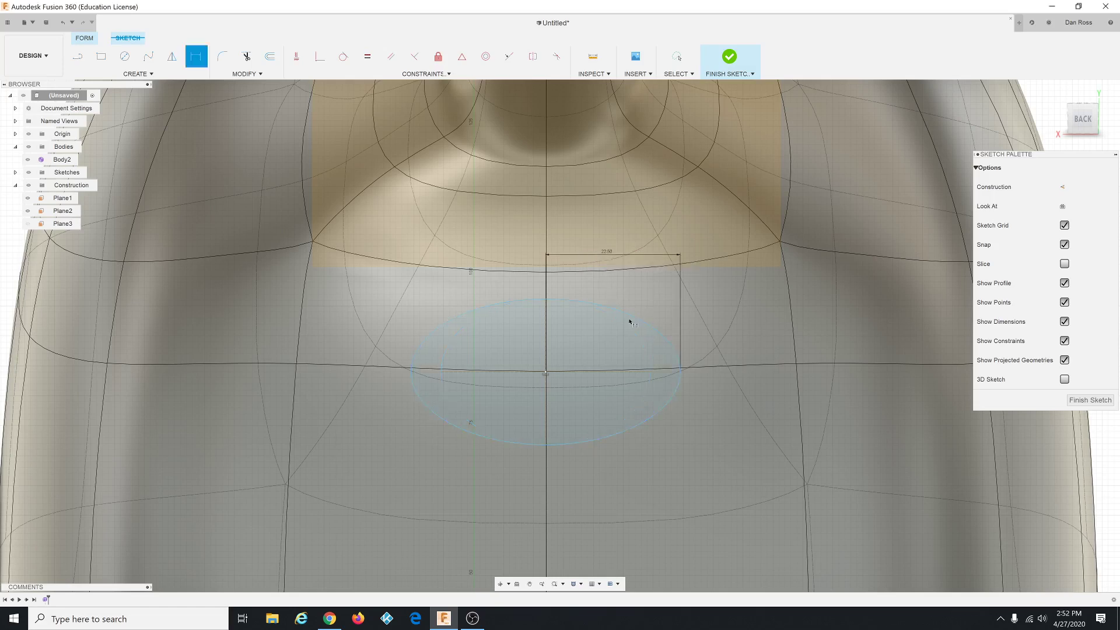
# Step: Dimension the ellipse's vertical half-axis to 17.5 mm
pyautogui.click(500, 304)
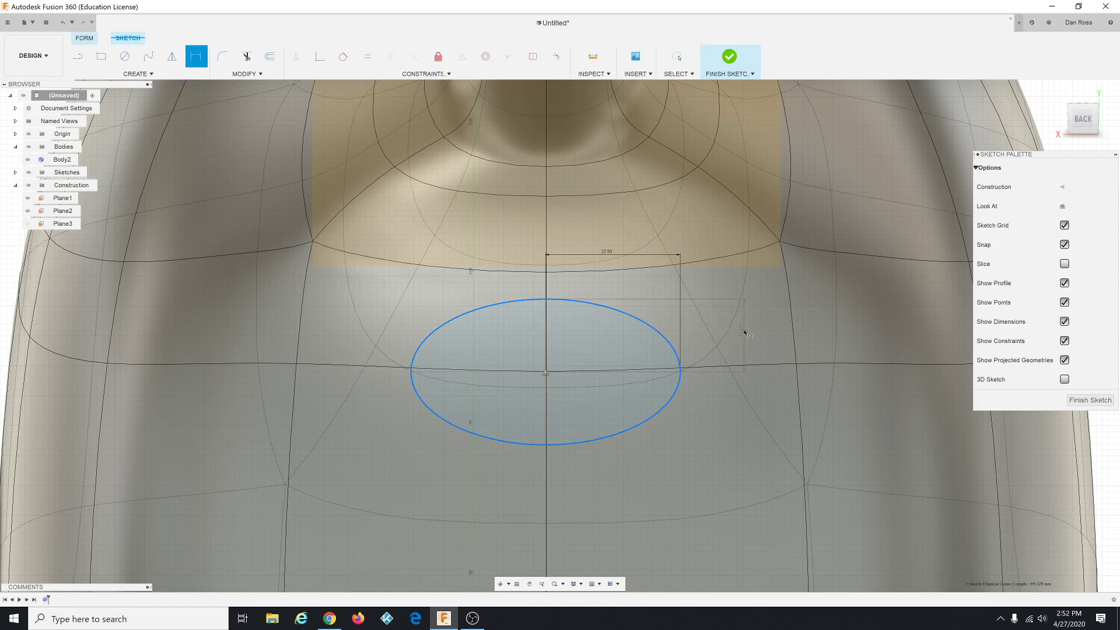
pyautogui.click(749, 334)
pyautogui.write('1')
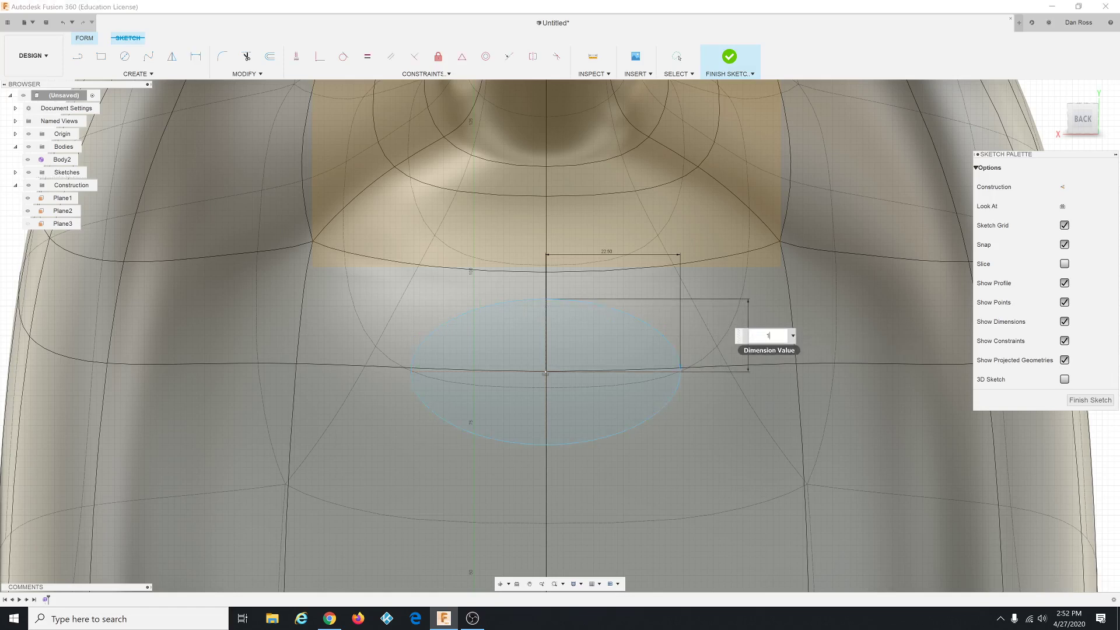
pyautogui.write('7.5')
pyautogui.press('Return')
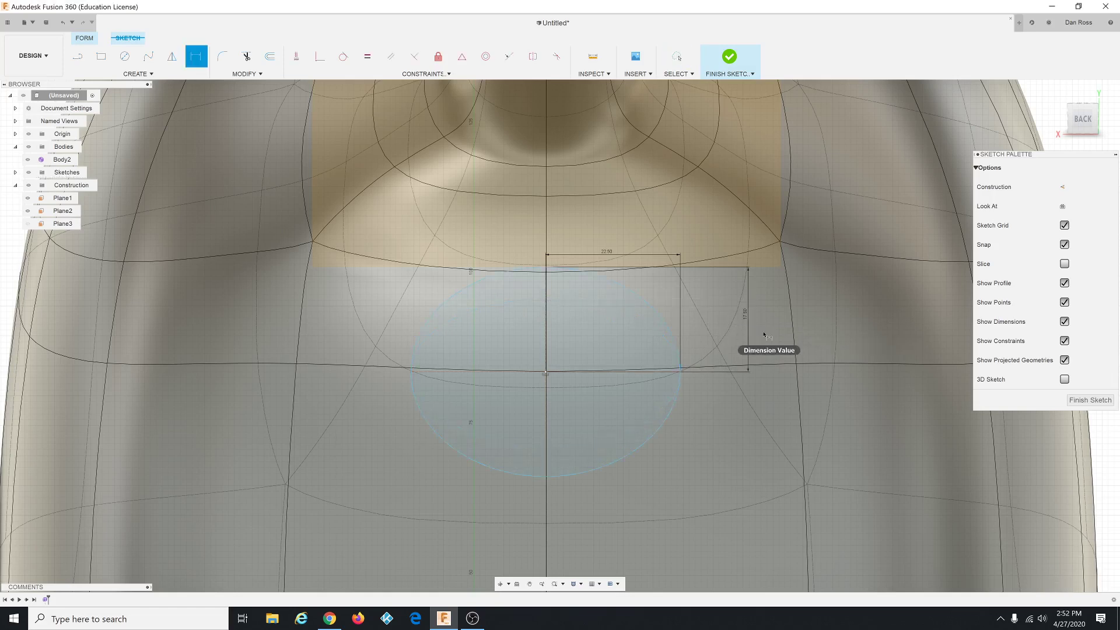
# Step: End dimensioning and check the ellipse's position relative to the pail in the isometric home view
pyautogui.scroll(-2, 665, 427)
pyautogui.scroll(-4, 665, 427)
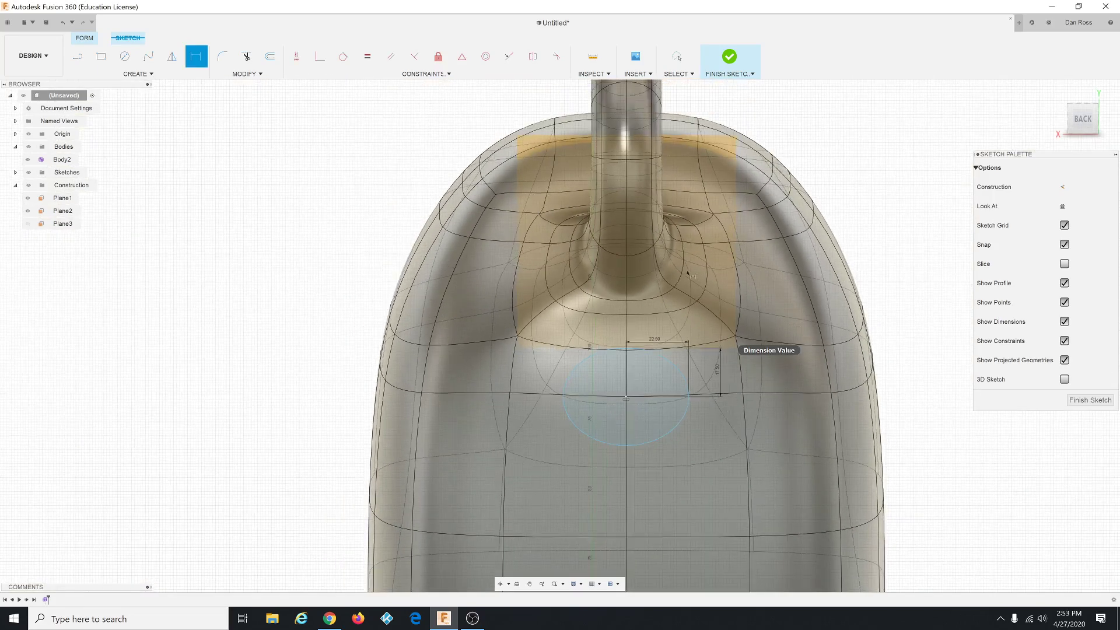
pyautogui.press('Escape')
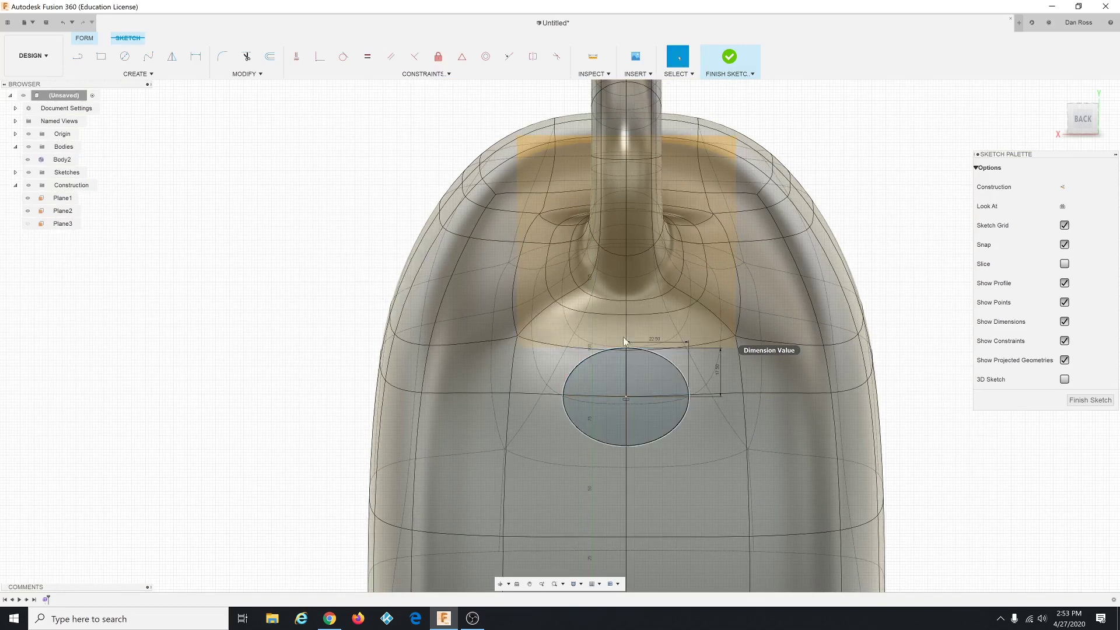
pyautogui.scroll(1, 1073, 98)
pyautogui.click(1056, 90)
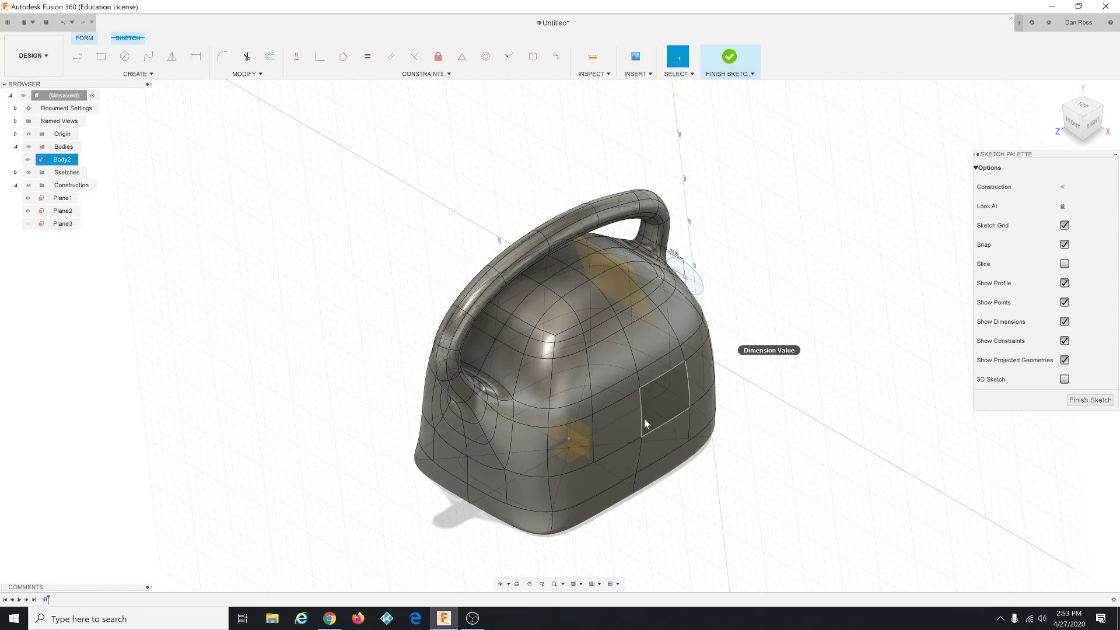
# Step: Show Plane3, the construction plane behind the pail that carries the ellipse sketch
pyautogui.moveTo(631, 414)
pyautogui.keyDown('shift'); pyautogui.mouseDown(button='middle')
pyautogui.moveTo(549, 408)
pyautogui.moveTo(653, 408)
pyautogui.moveTo(415, 405)
pyautogui.moveTo(412, 388)
pyautogui.moveTo(425, 410)
pyautogui.moveTo(234, 429)
pyautogui.moveTo(584, 389)
pyautogui.mouseUp(button='middle'); pyautogui.keyUp('shift')
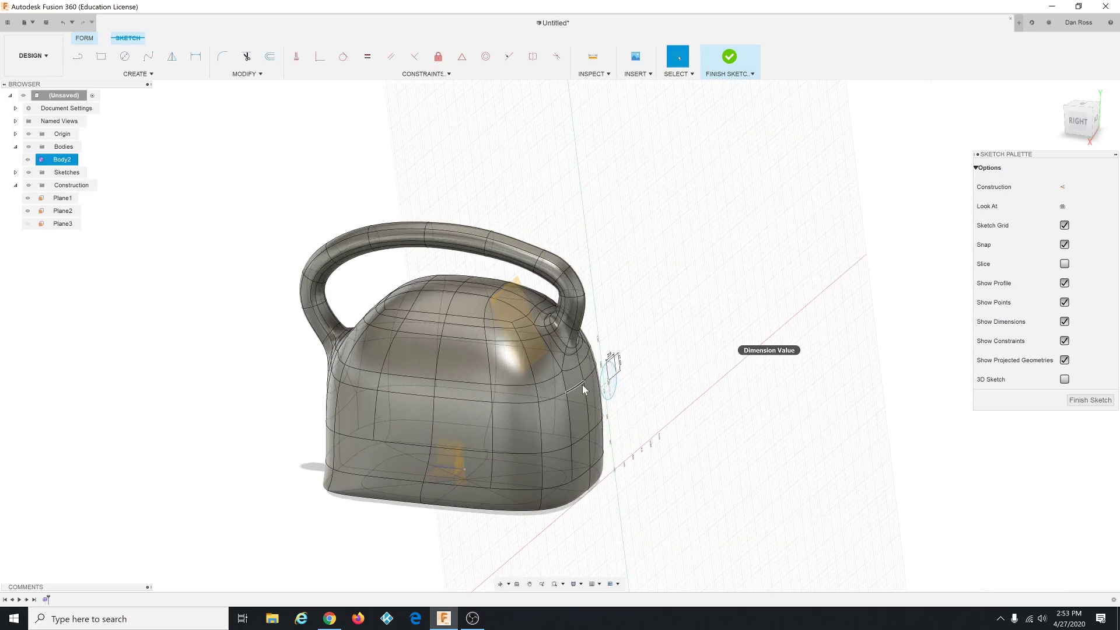
pyautogui.scroll(3, 669, 380)
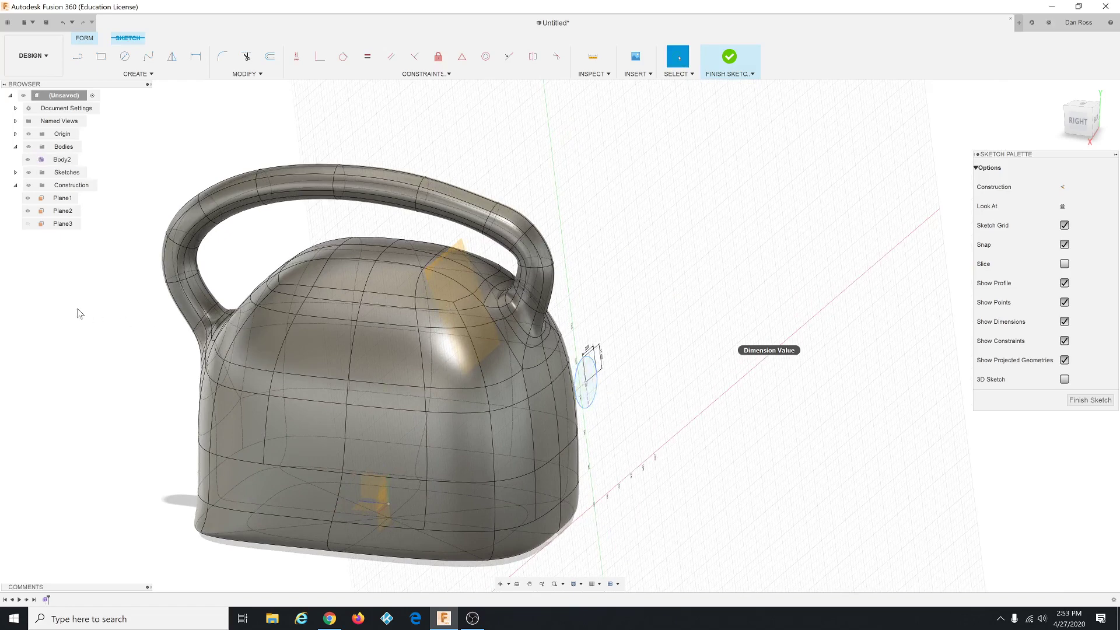
pyautogui.click(28, 224)
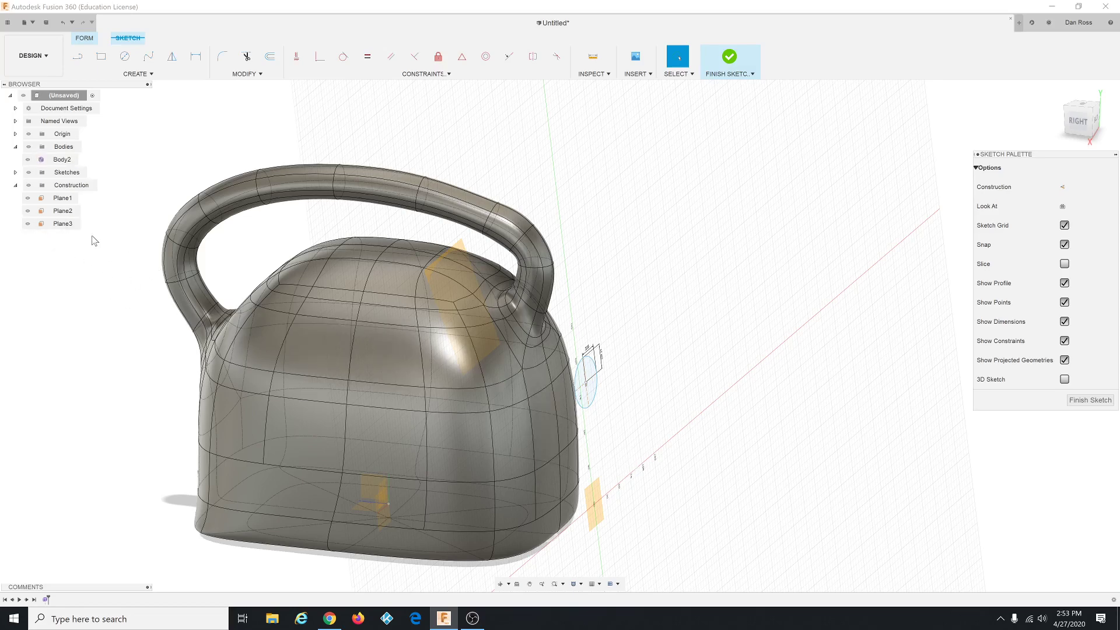
pyautogui.click(595, 500)
pyautogui.click(387, 523)
pyautogui.click(593, 502)
pyautogui.click(589, 502)
pyautogui.click(591, 498)
pyautogui.click(591, 498)
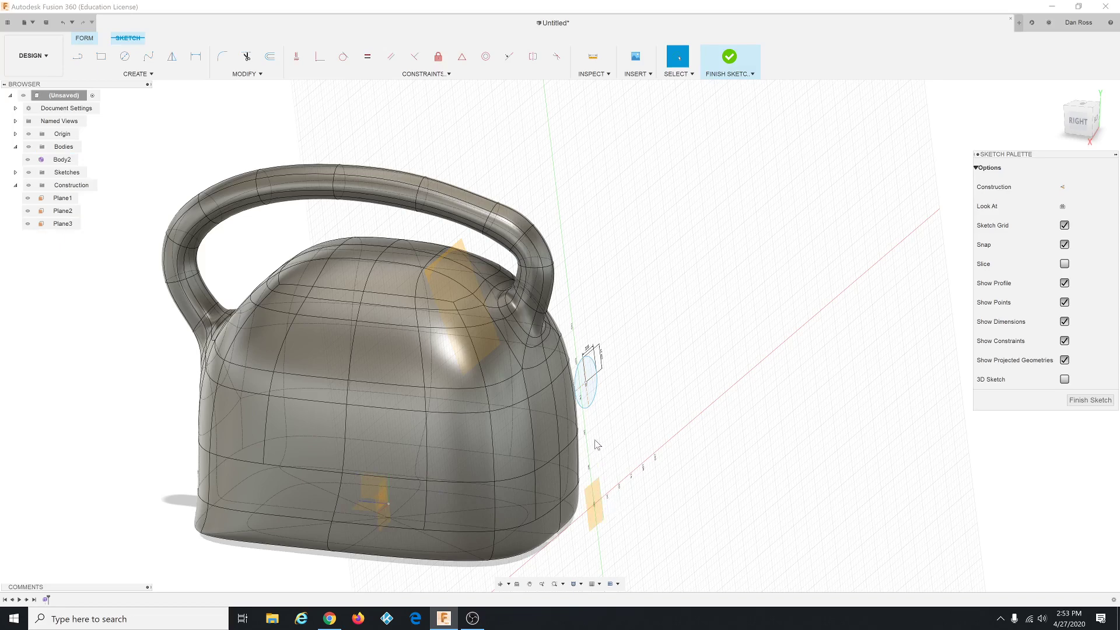
pyautogui.click(588, 386)
pyautogui.click(596, 499)
pyautogui.click(595, 401)
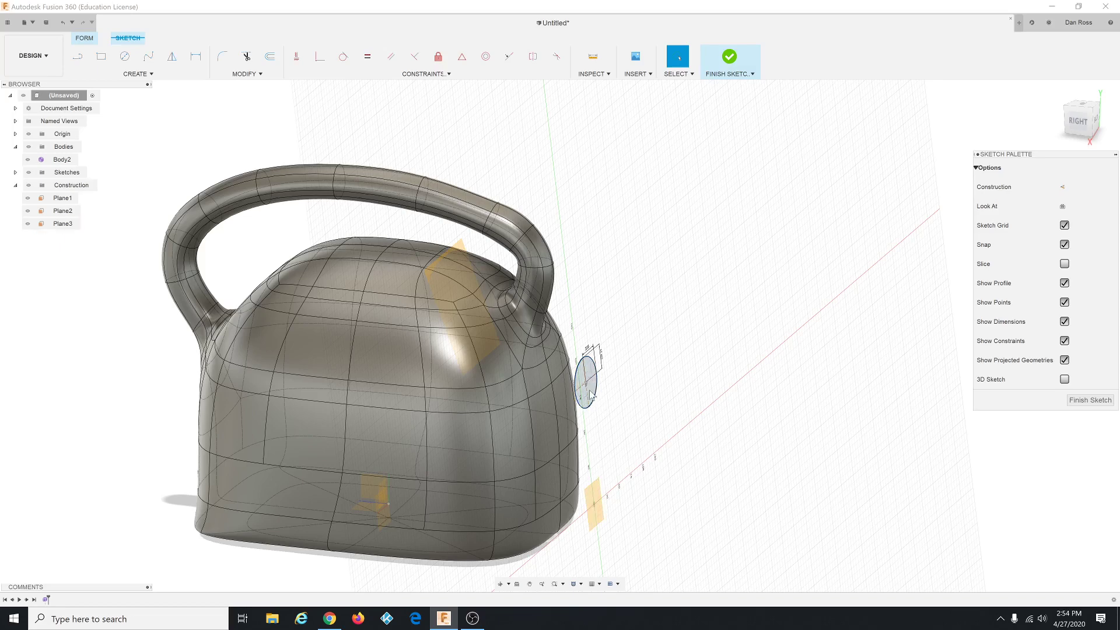
pyautogui.click(598, 503)
pyautogui.click(596, 502)
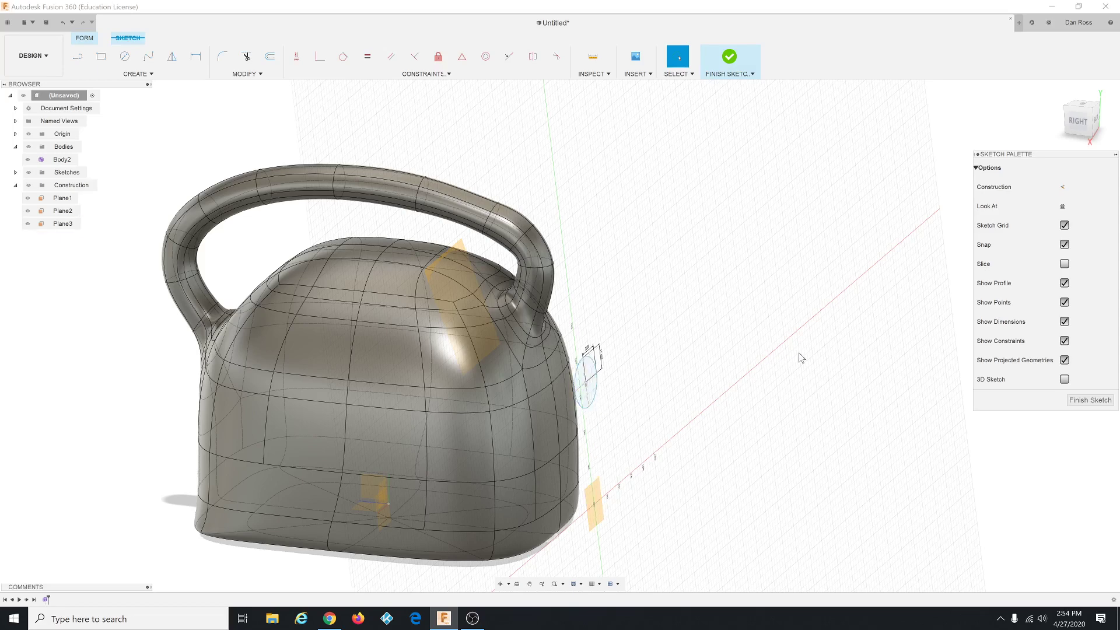
pyautogui.click(586, 382)
# Step: Finish the ellipse sketch and create a Plane at Angle through the ellipse's horizontal axis line at 5 degrees
pyautogui.click(730, 61)
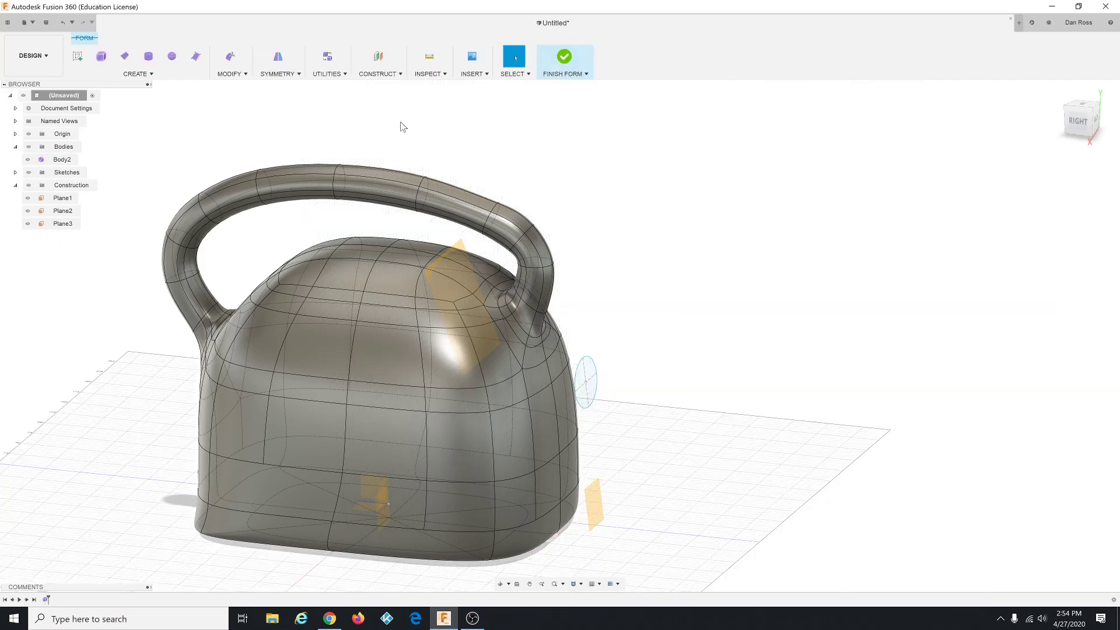
pyautogui.click(378, 74)
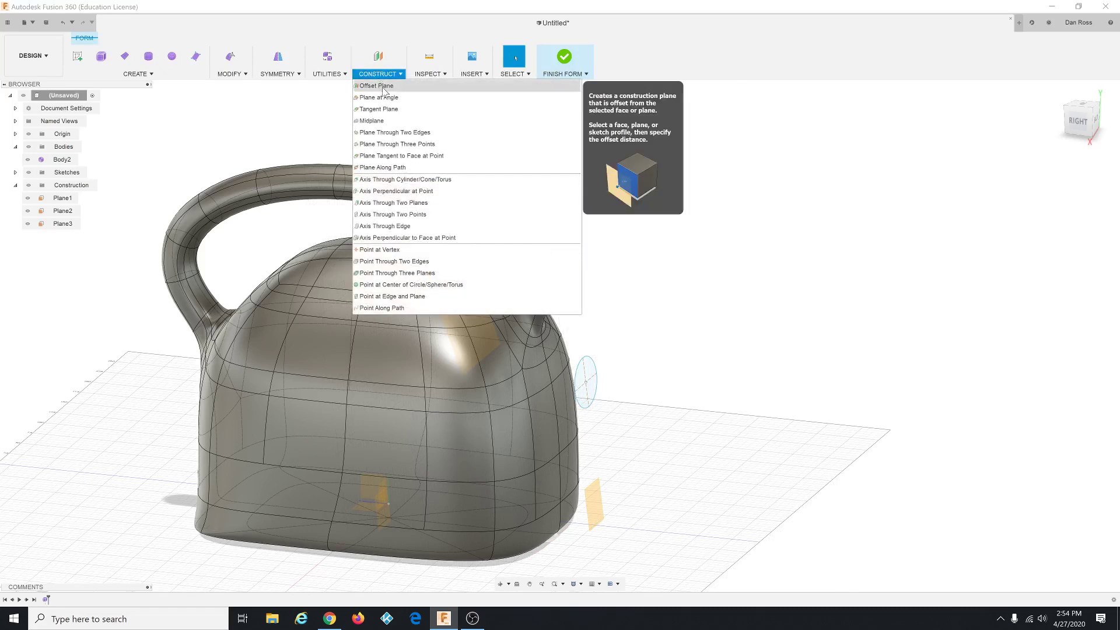
pyautogui.click(386, 99)
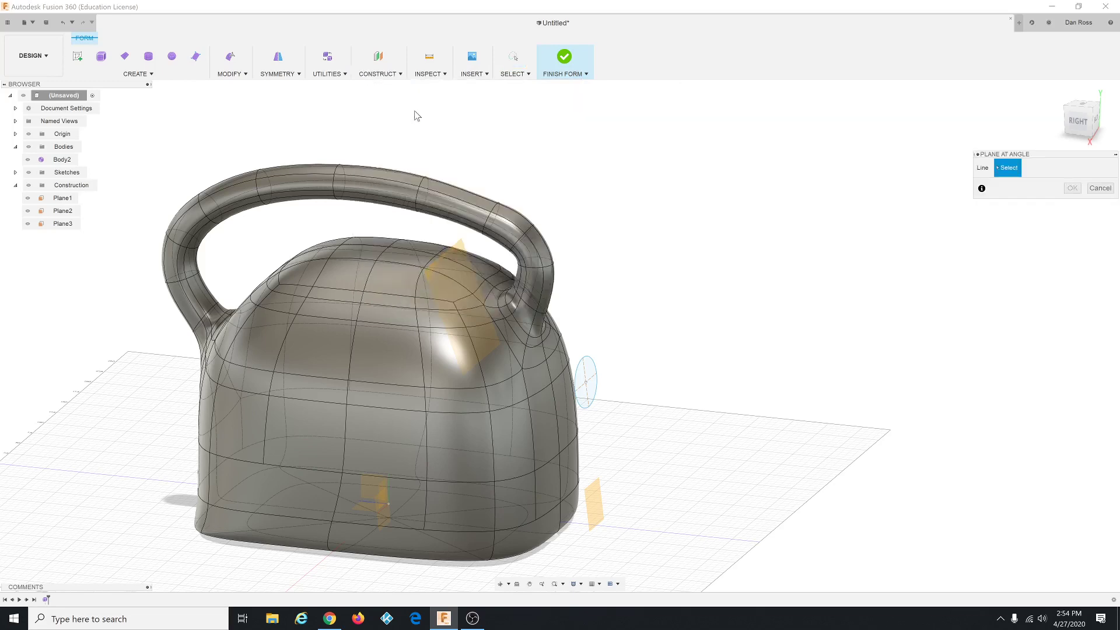
pyautogui.click(593, 382)
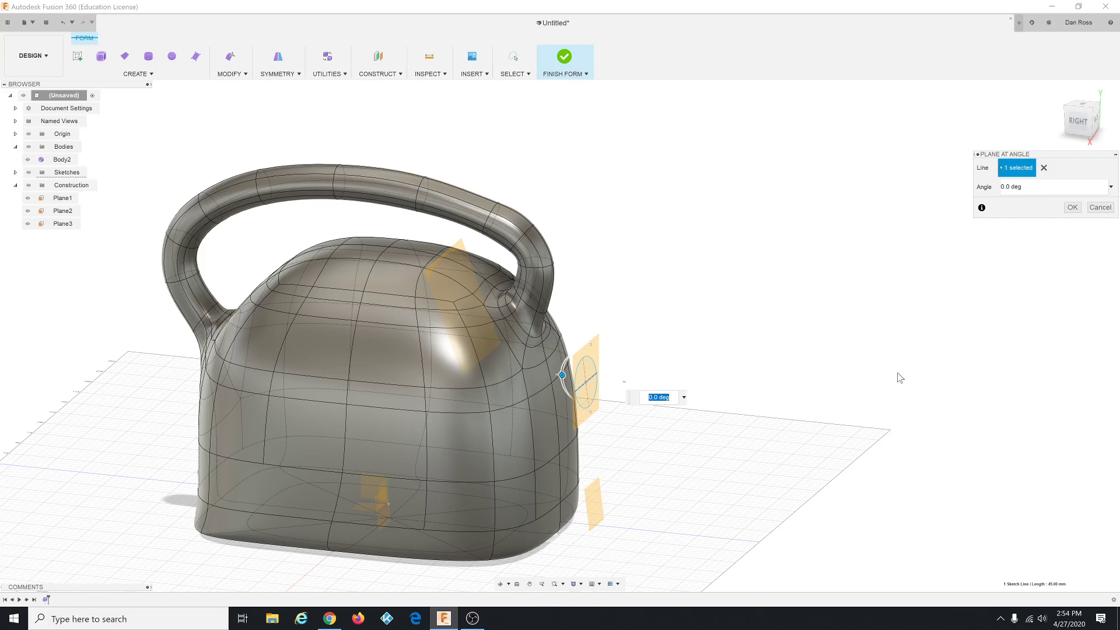
pyautogui.write('7')
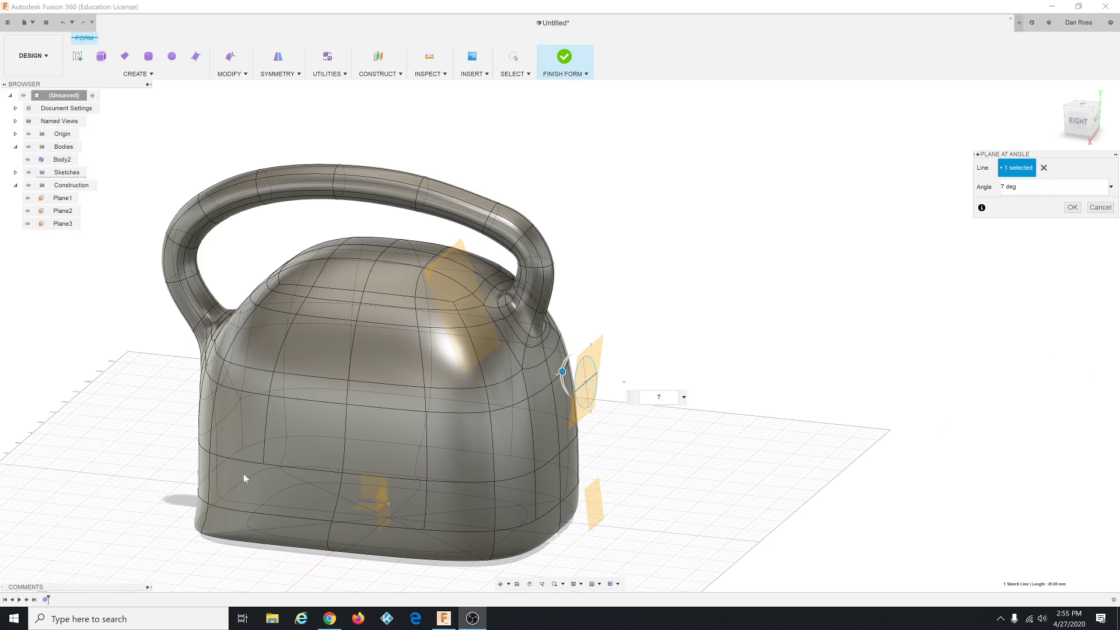
pyautogui.click(658, 397)
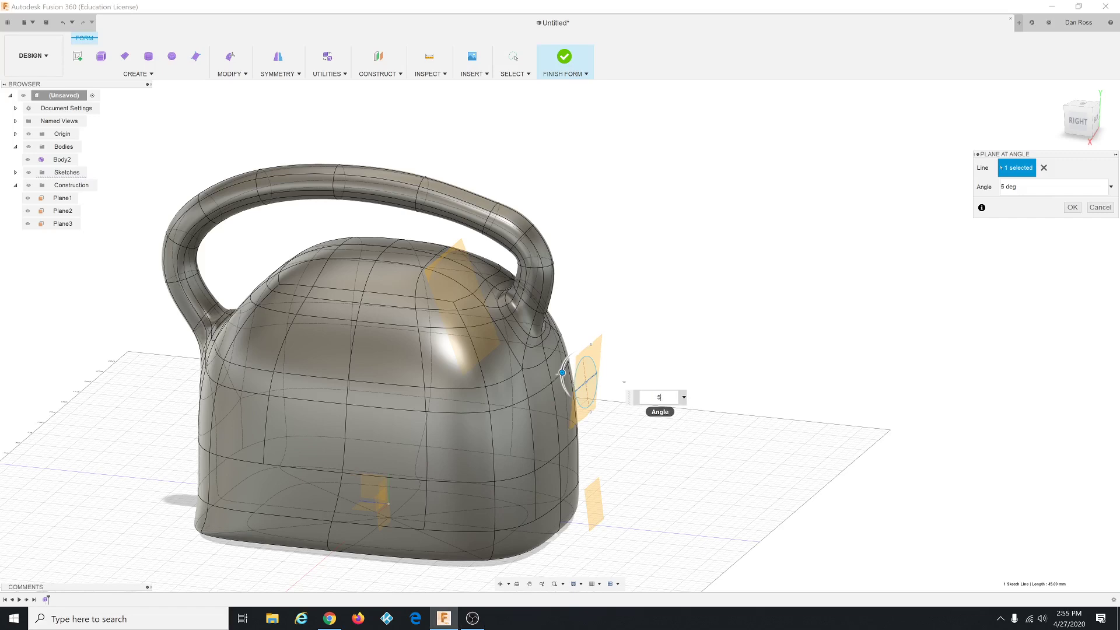
pyautogui.click(1072, 208)
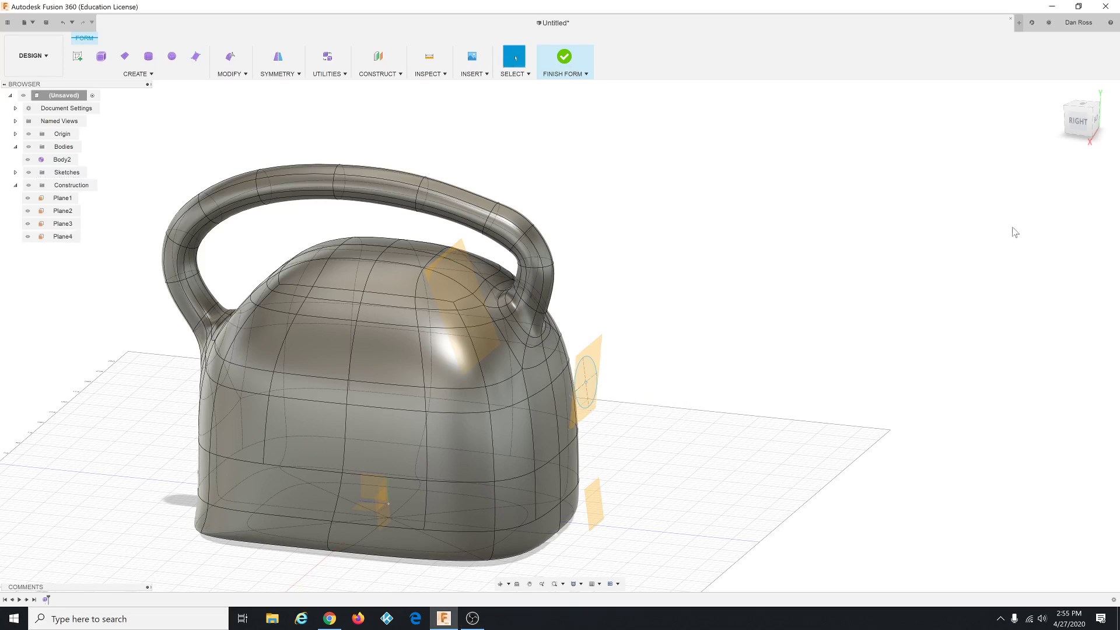
# Step: Inspect the angled plane's tilt relative to the ellipse and the pail body from the side and up close
pyautogui.scroll(2, 612, 452)
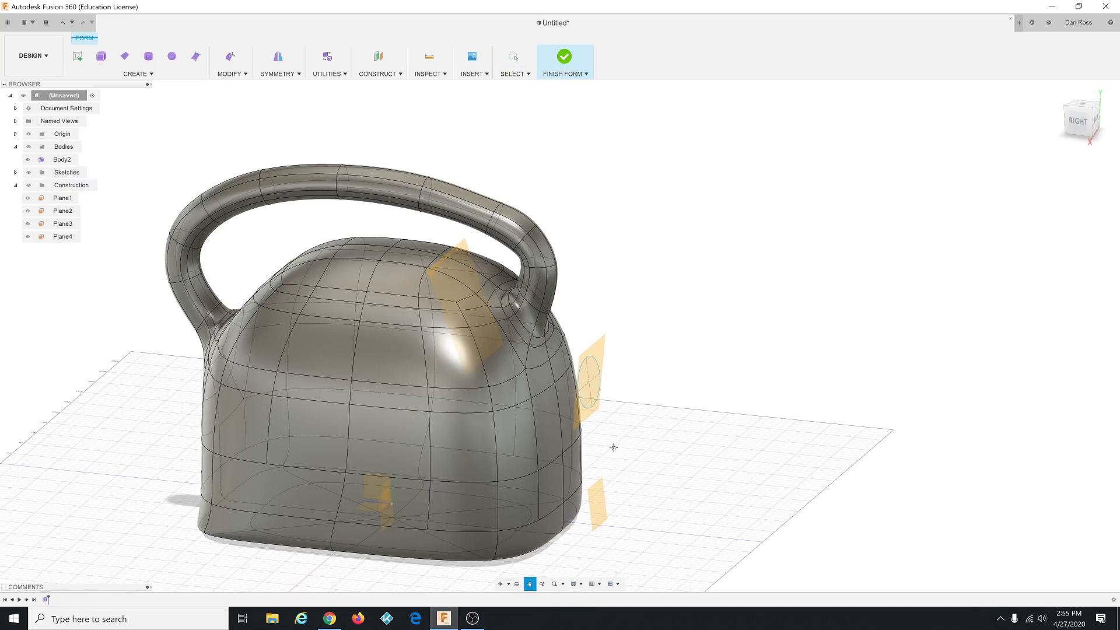
pyautogui.keyDown('shift'); pyautogui.moveTo(622, 445); pyautogui.dragTo(634, 445, button='middle'); pyautogui.keyUp('shift')
pyautogui.press('Escape')
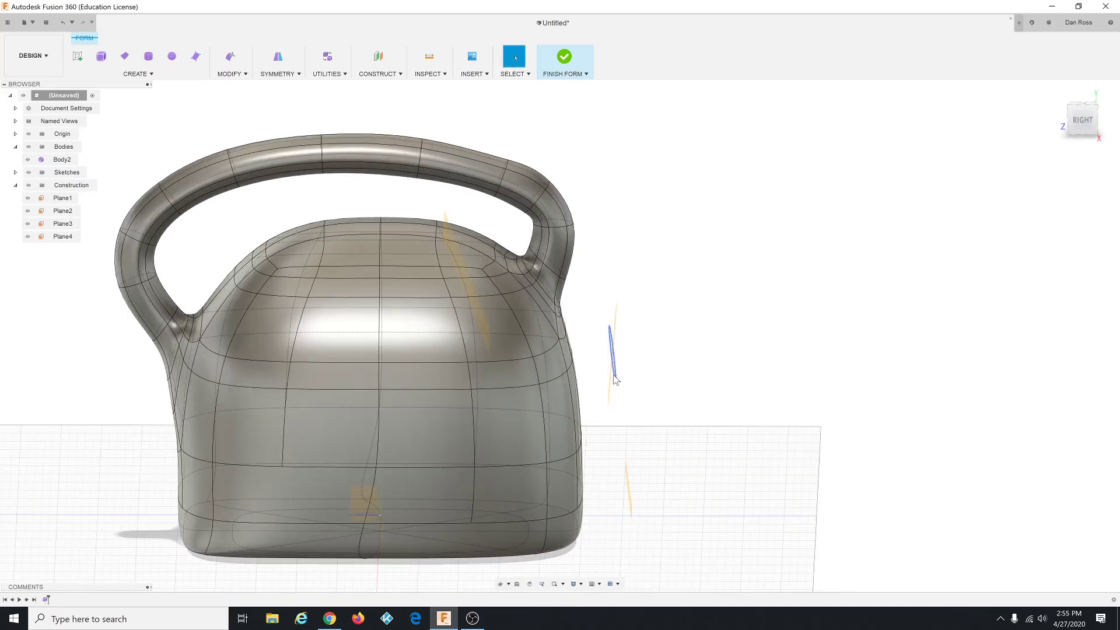
pyautogui.scroll(3, 618, 404)
pyautogui.moveTo(619, 405)
pyautogui.keyDown('shift'); pyautogui.mouseDown(button='middle')
pyautogui.moveTo(590, 403)
pyautogui.moveTo(542, 435)
pyautogui.moveTo(525, 416)
pyautogui.moveTo(630, 393)
pyautogui.moveTo(609, 400)
pyautogui.mouseUp(button='middle'); pyautogui.keyUp('shift')
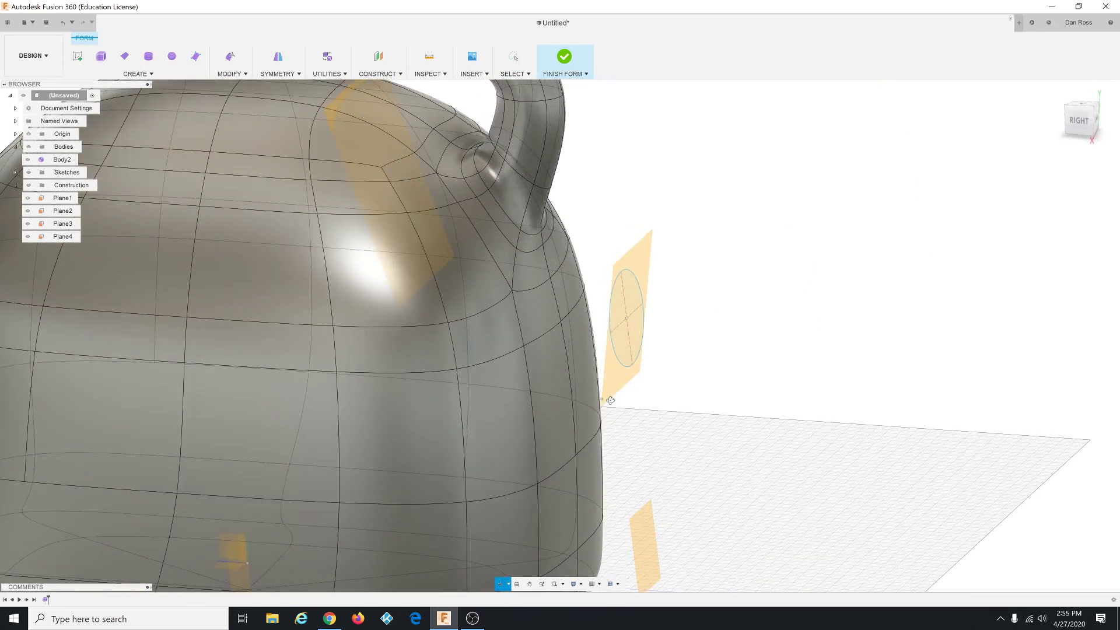
pyautogui.scroll(-4, 610, 400)
pyautogui.click(612, 402)
pyautogui.scroll(-3, 629, 390)
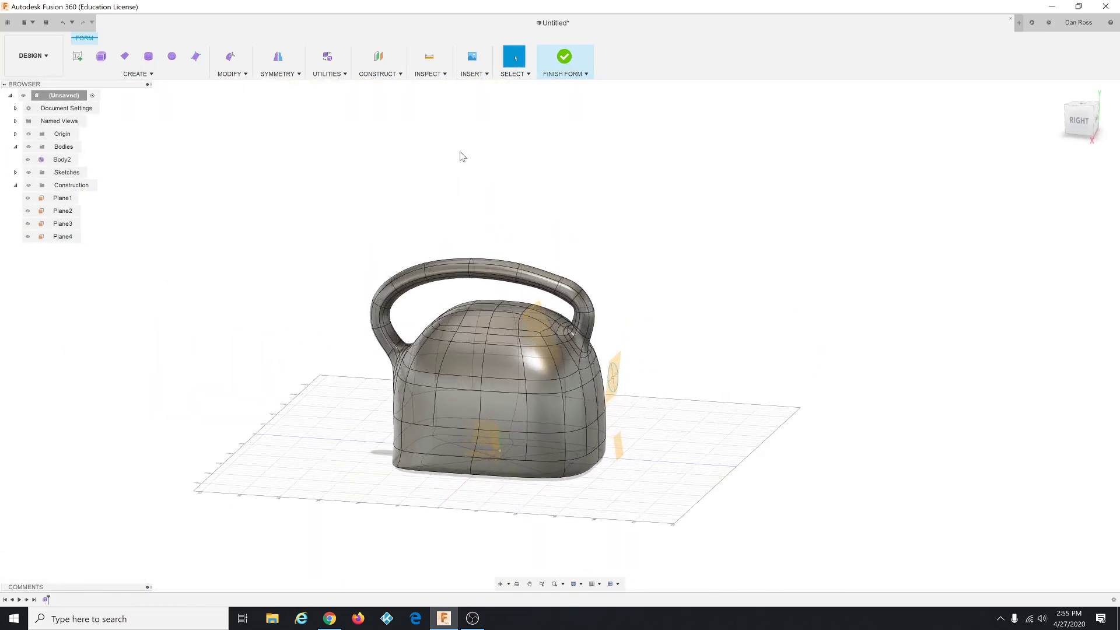
# Step: Create an offset plane at -200 mm from the angled plane through the ellipse
pyautogui.click(374, 74)
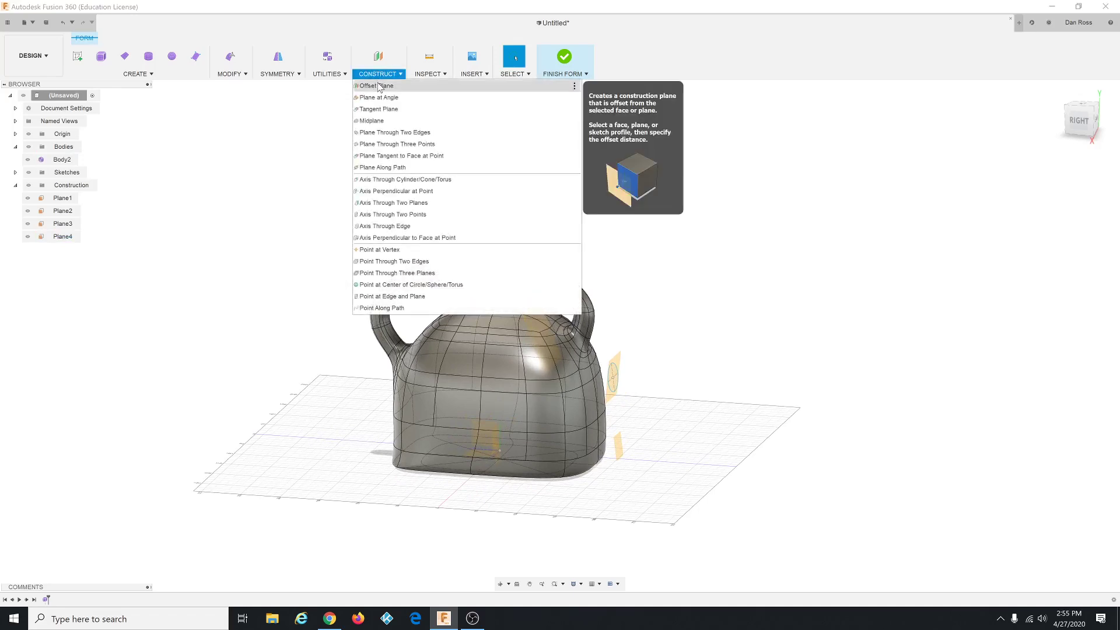
pyautogui.click(379, 87)
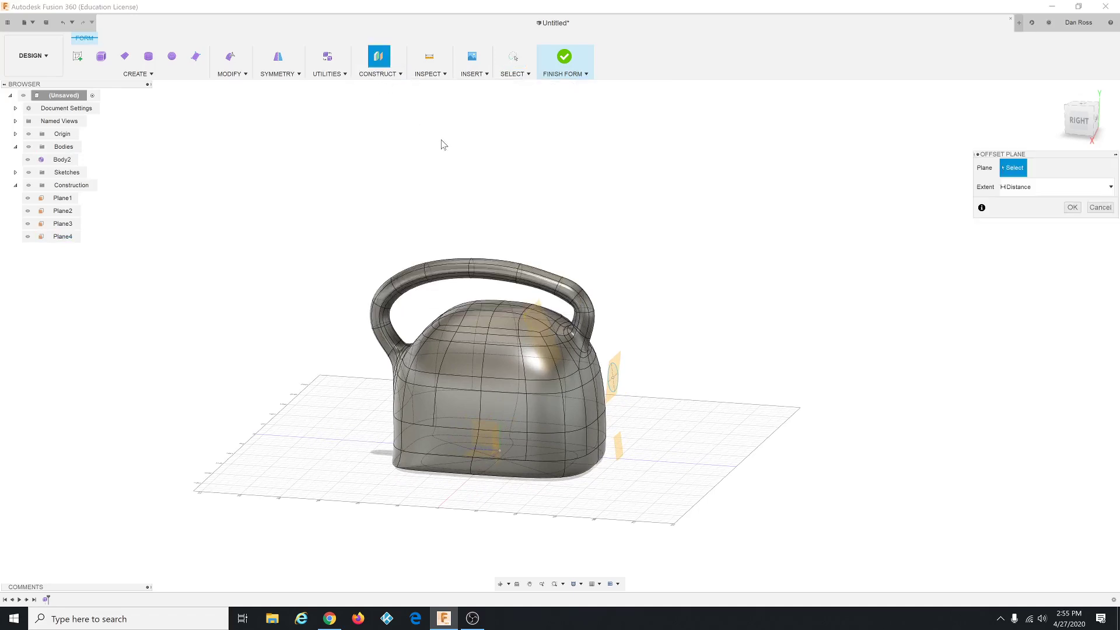
pyautogui.click(617, 362)
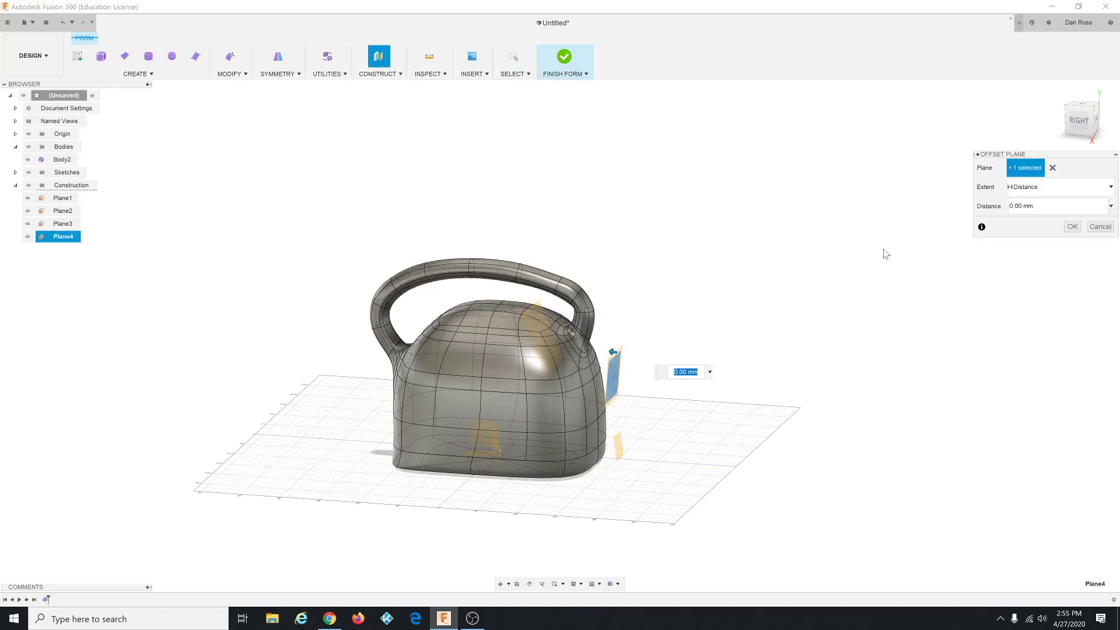
pyautogui.click(1007, 209)
pyautogui.write('-200')
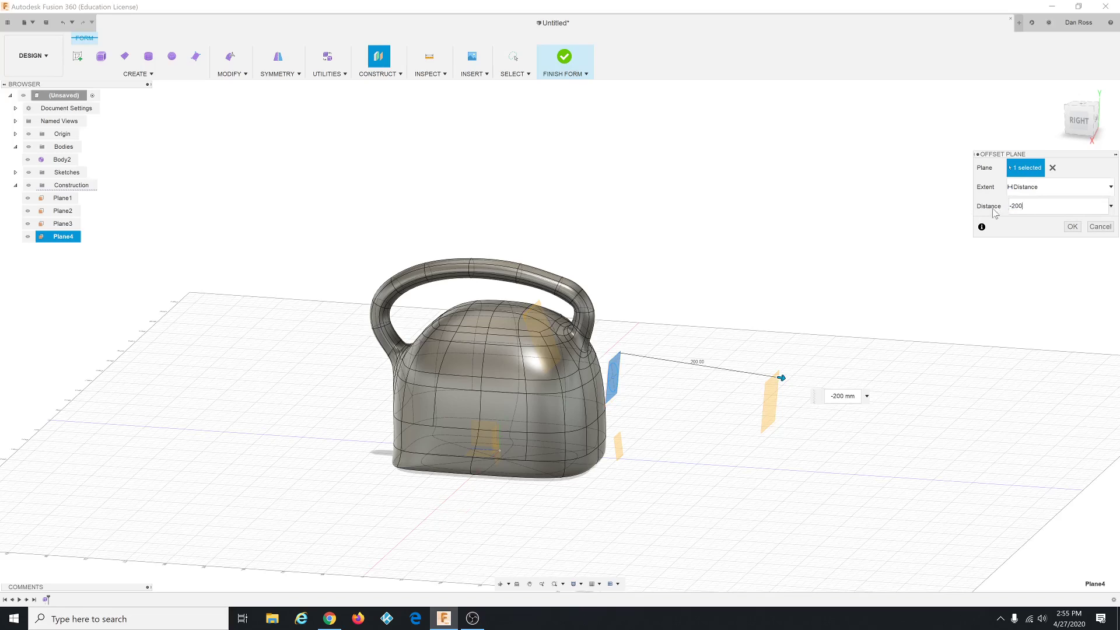
pyautogui.click(1070, 227)
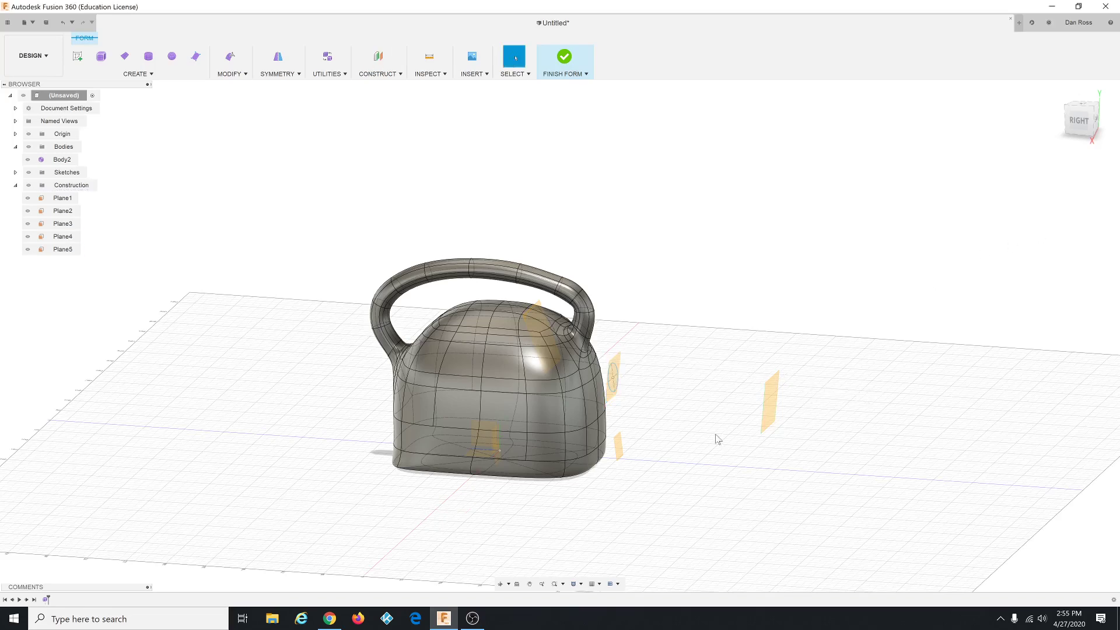
# Step: Start a sketch on Plane5, the farthest construction plane behind the pail
pyautogui.moveTo(692, 413)
pyautogui.keyDown('shift'); pyautogui.mouseDown(button='middle')
pyautogui.moveTo(705, 407)
pyautogui.moveTo(702, 421)
pyautogui.mouseUp(button='middle'); pyautogui.keyUp('shift')
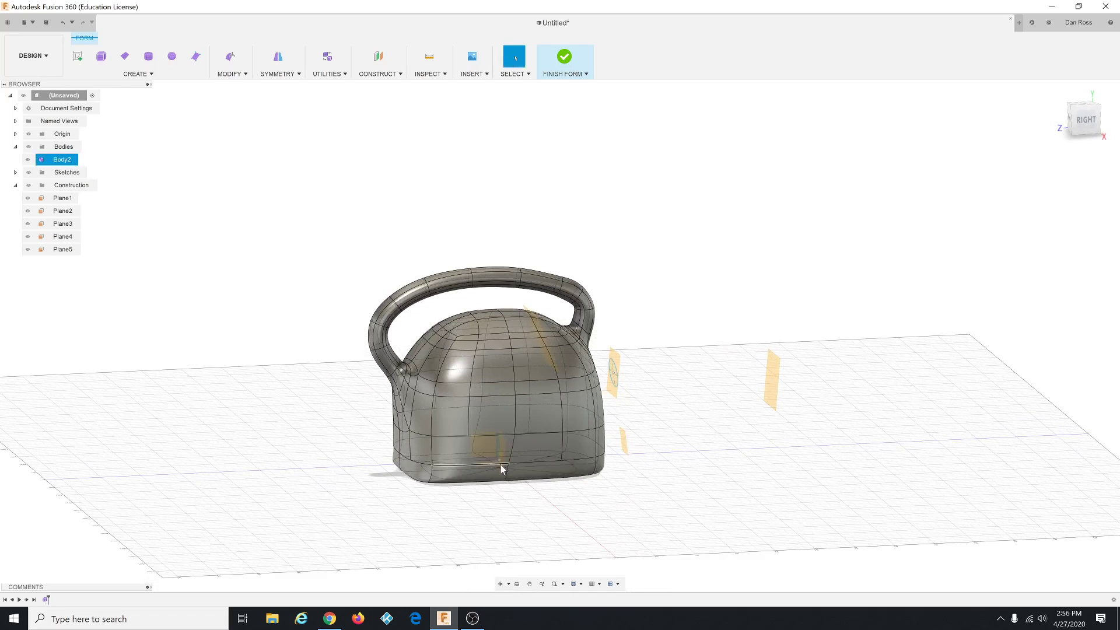
pyautogui.click(619, 362)
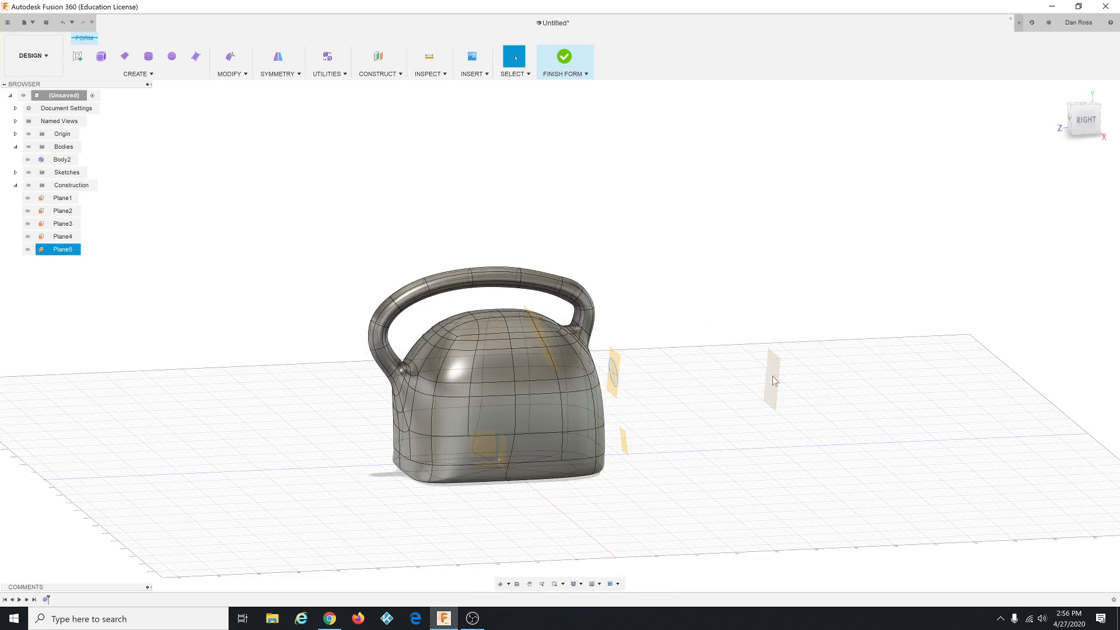
pyautogui.scroll(2, 677, 398)
pyautogui.keyDown('shift'); pyautogui.moveTo(680, 394); pyautogui.dragTo(655, 388, button='middle'); pyautogui.keyUp('shift')
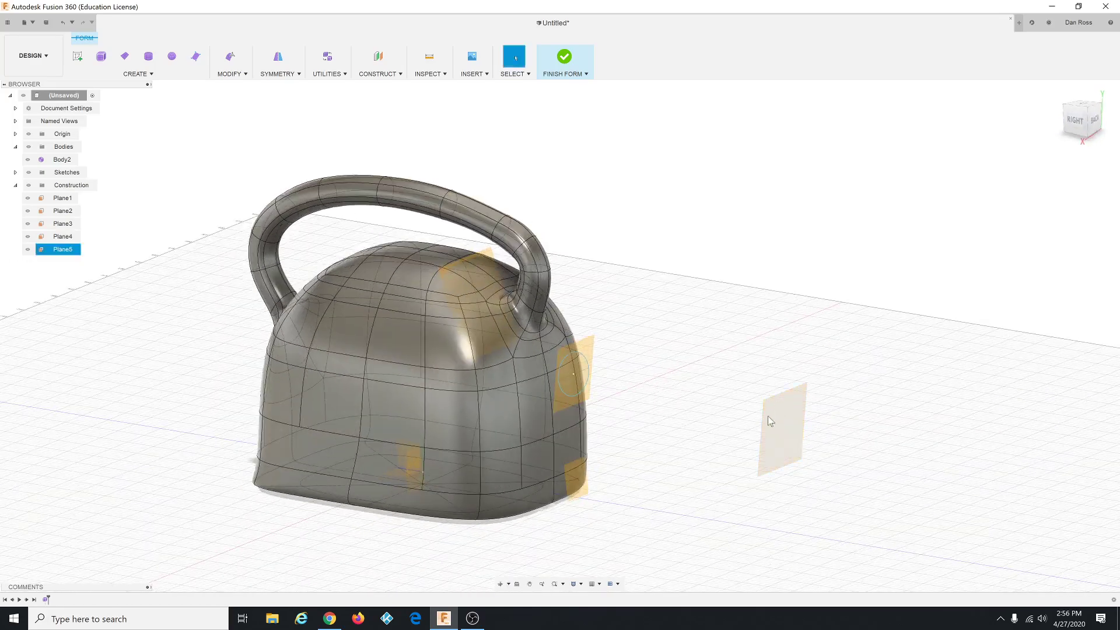
pyautogui.scroll(-3, 784, 426)
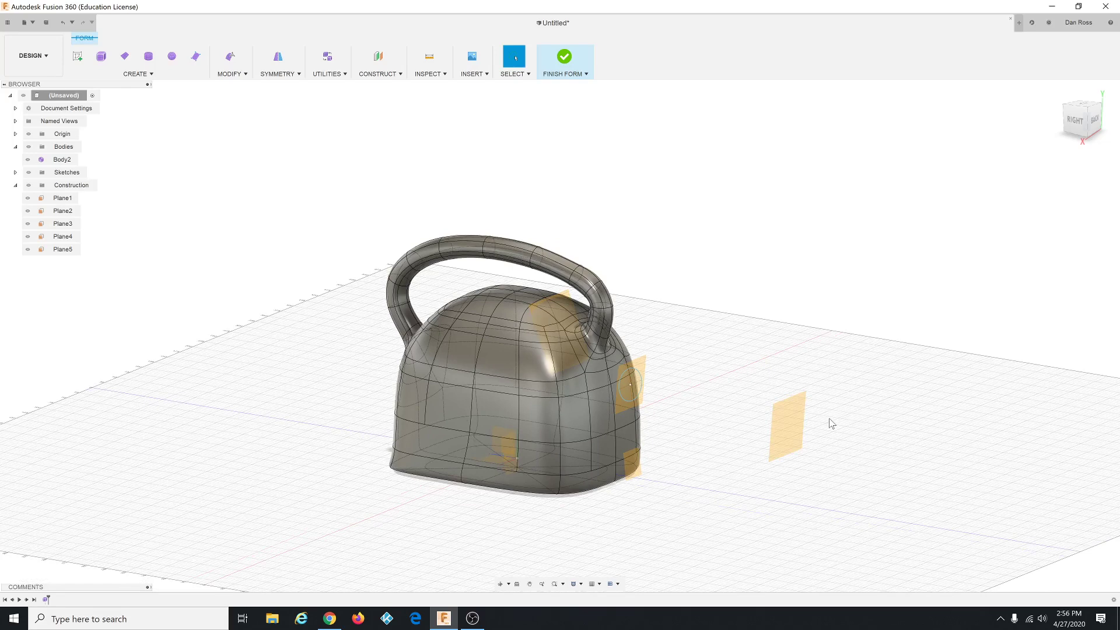
pyautogui.rightClick(799, 409)
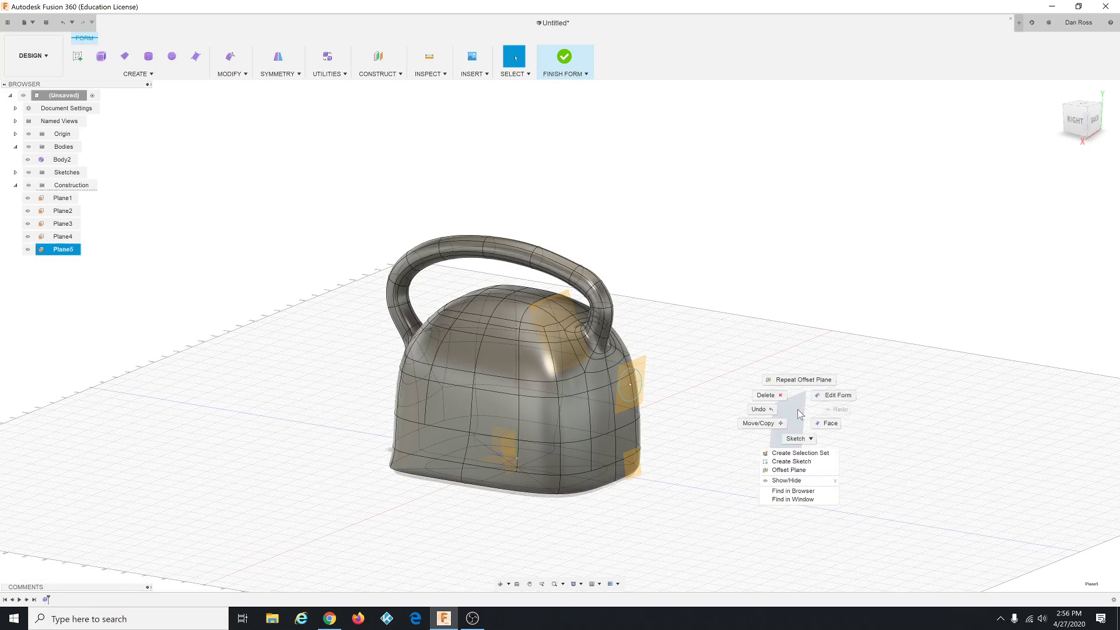
pyautogui.click(791, 461)
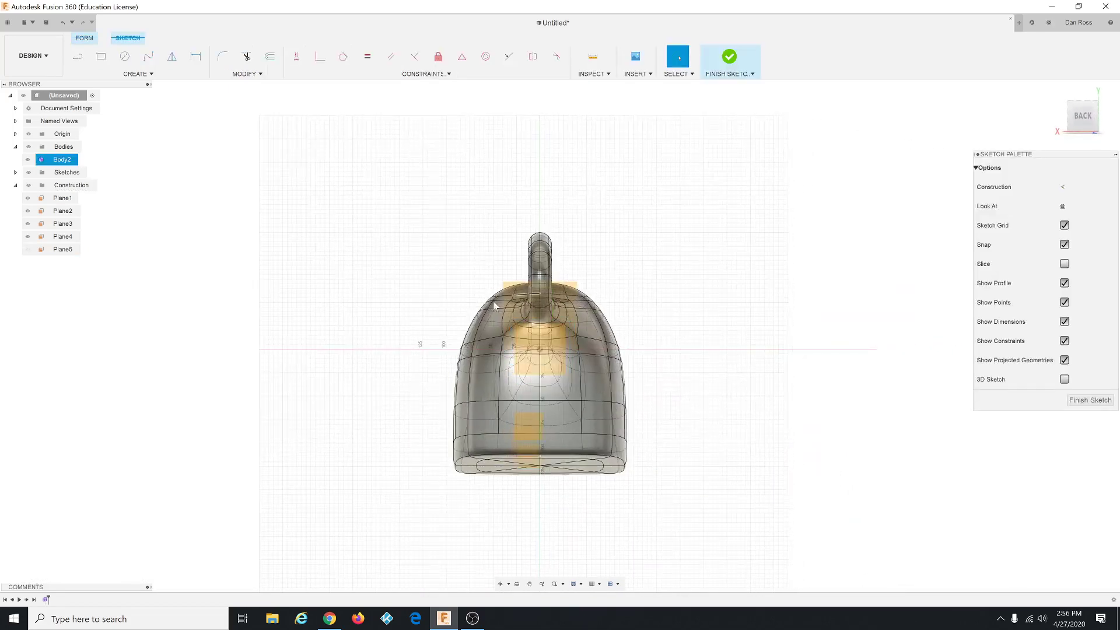
# Step: Hide construction planes Plane1 to Plane4 and the pail body Body2
pyautogui.click(58, 238)
pyautogui.click(27, 236)
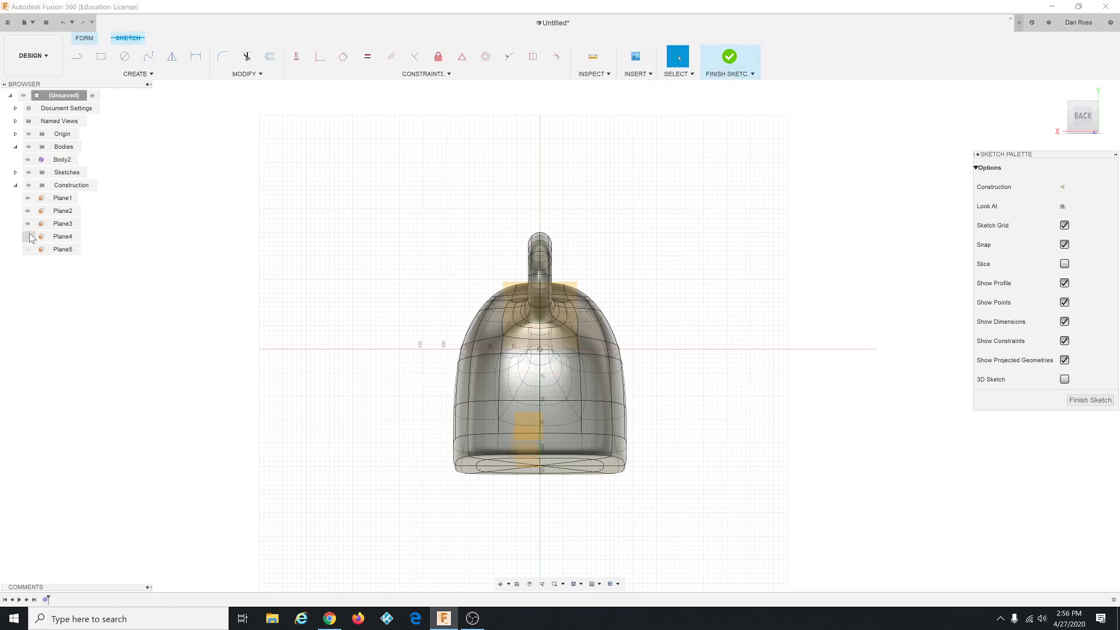
pyautogui.click(39, 224)
pyautogui.click(27, 223)
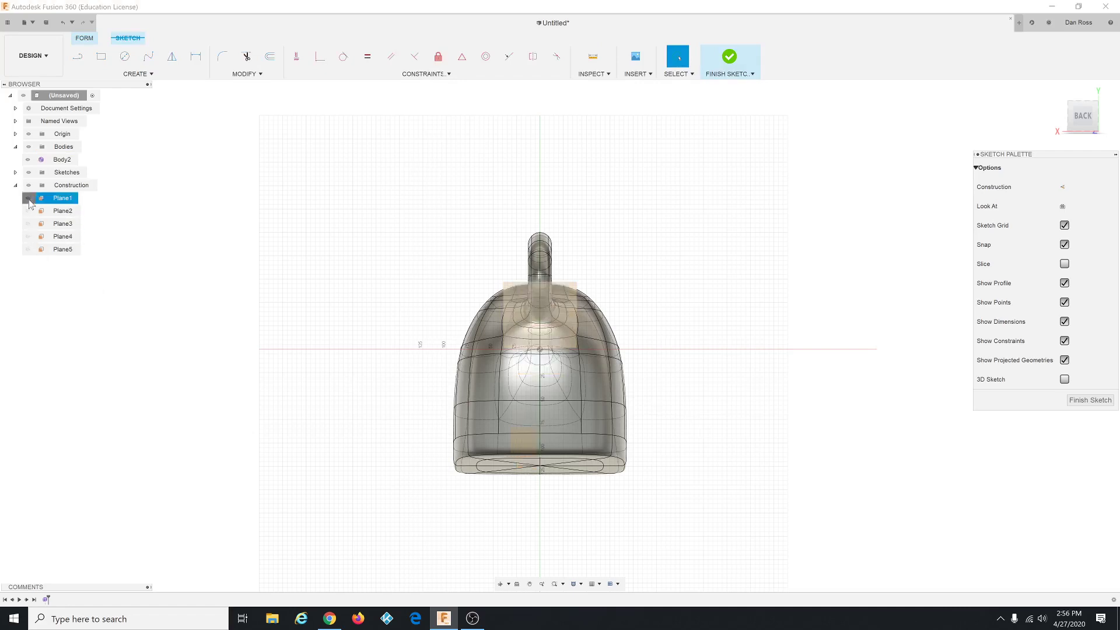
pyautogui.click(28, 198)
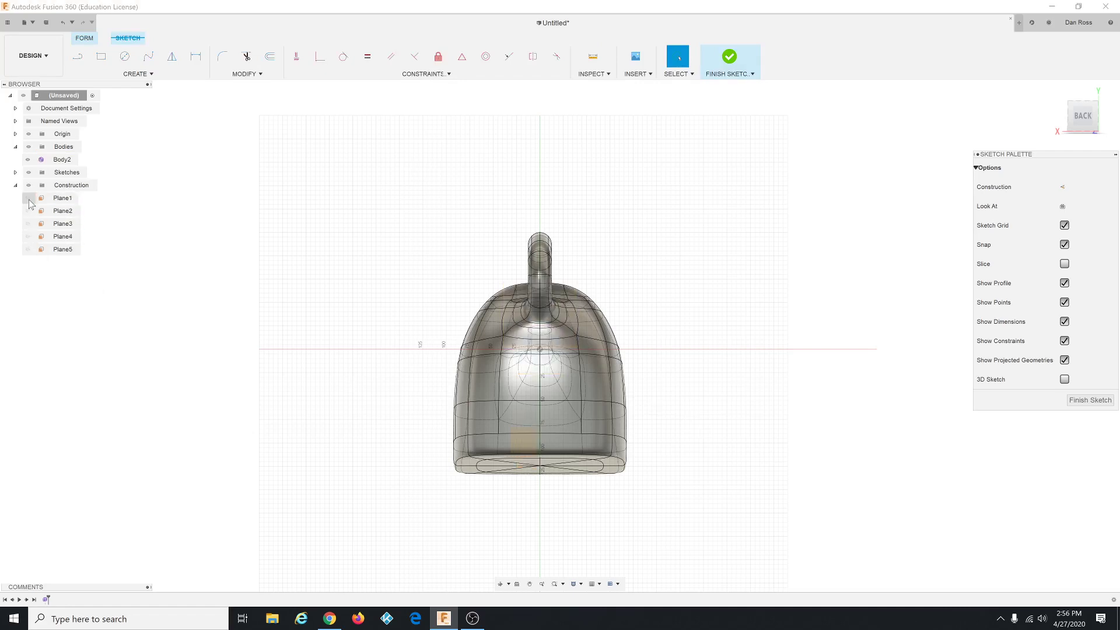
pyautogui.click(28, 160)
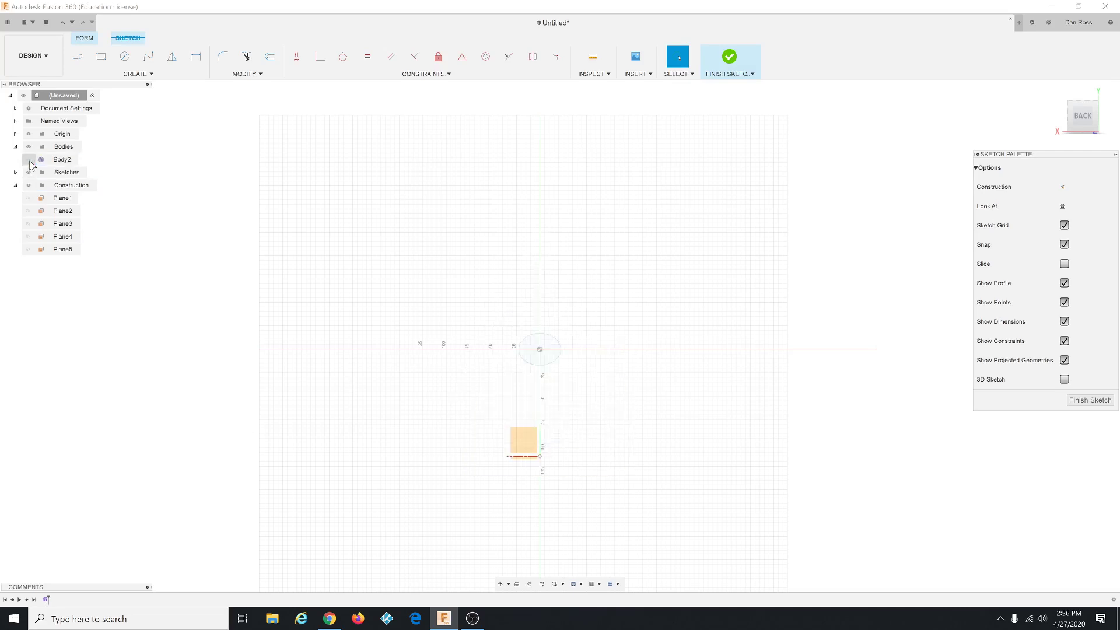
# Step: Show Plane5, the plane the current sketch lies on
pyautogui.click(28, 249)
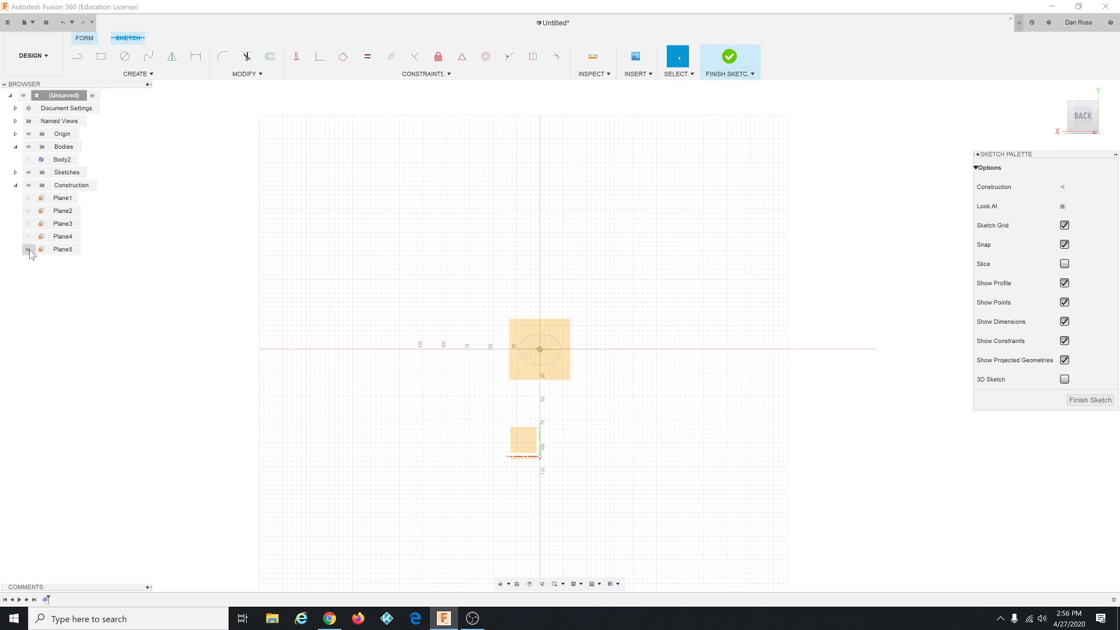
pyautogui.click(29, 251)
pyautogui.click(28, 250)
pyautogui.click(28, 249)
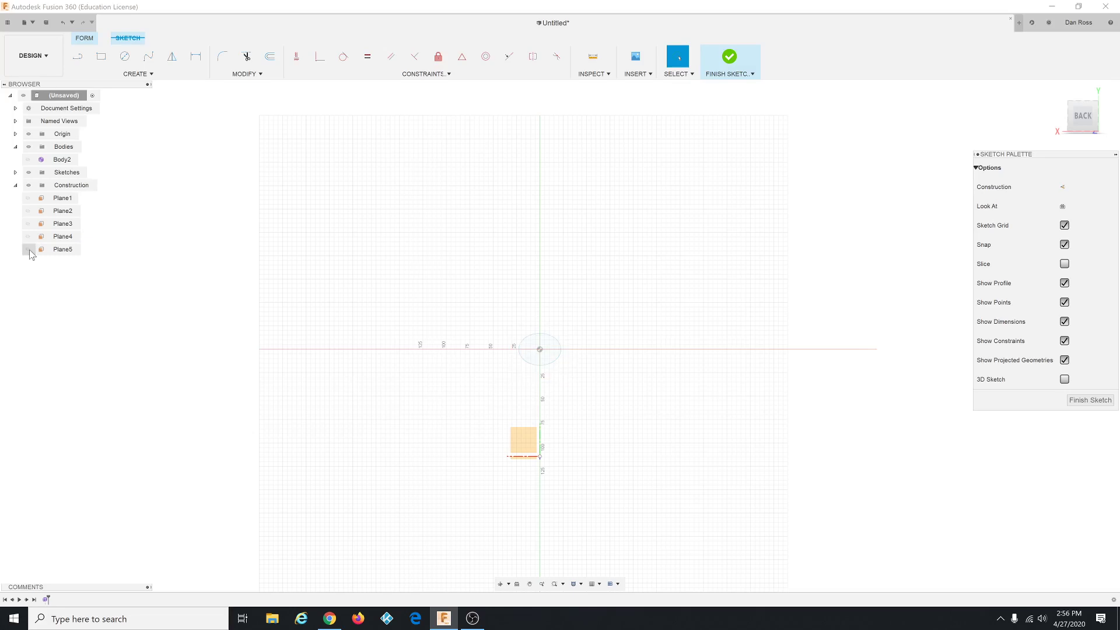
pyautogui.click(28, 250)
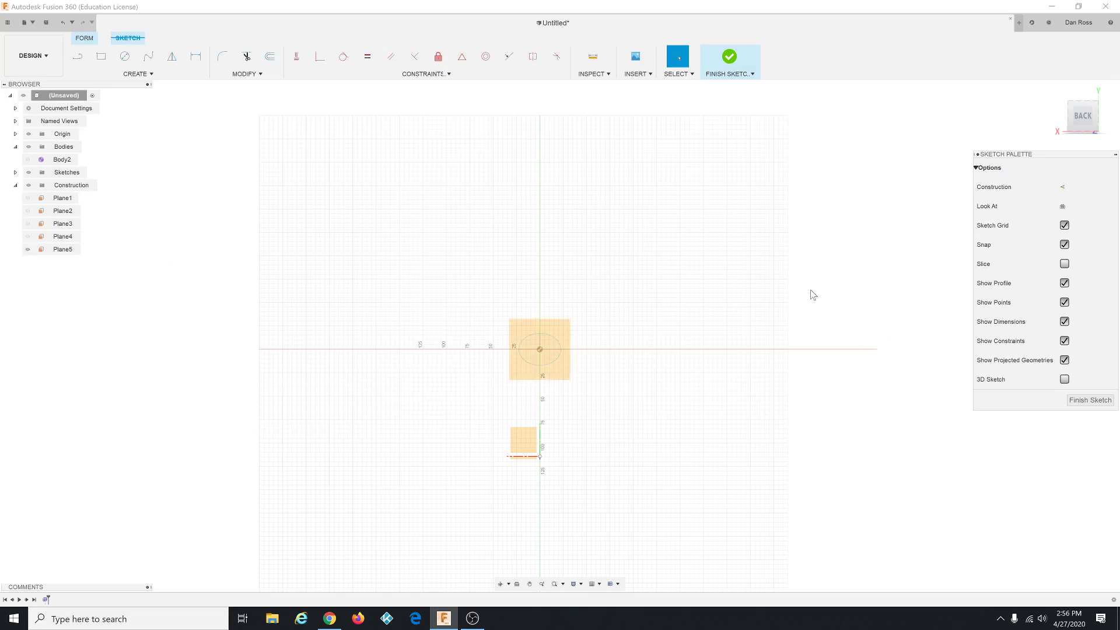
# Step: Draw an ellipse centred on the larger reference ellipse, with a 25 mm horizontal axis and a 15 mm vertical axis
pyautogui.click(154, 76)
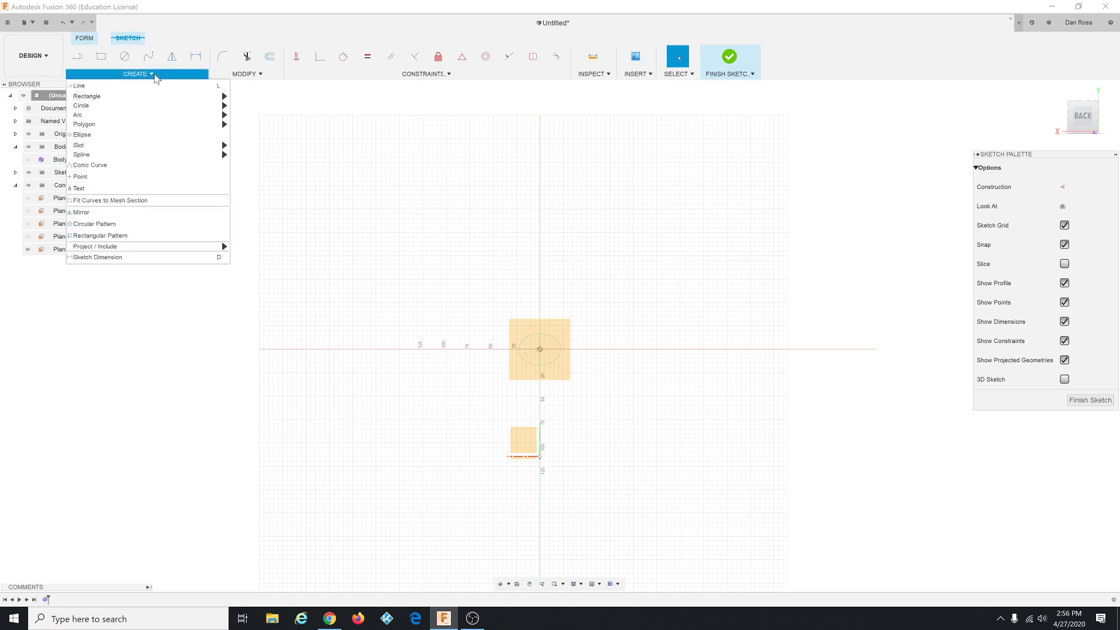
pyautogui.click(138, 134)
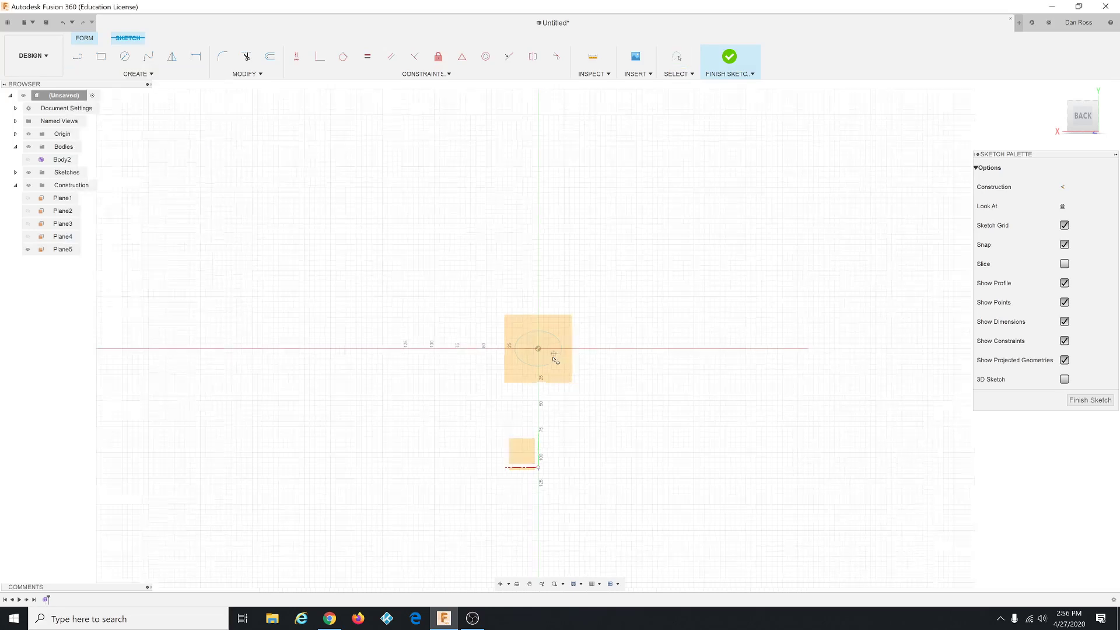
pyautogui.scroll(10, 548, 356)
pyautogui.scroll(4, 520, 318)
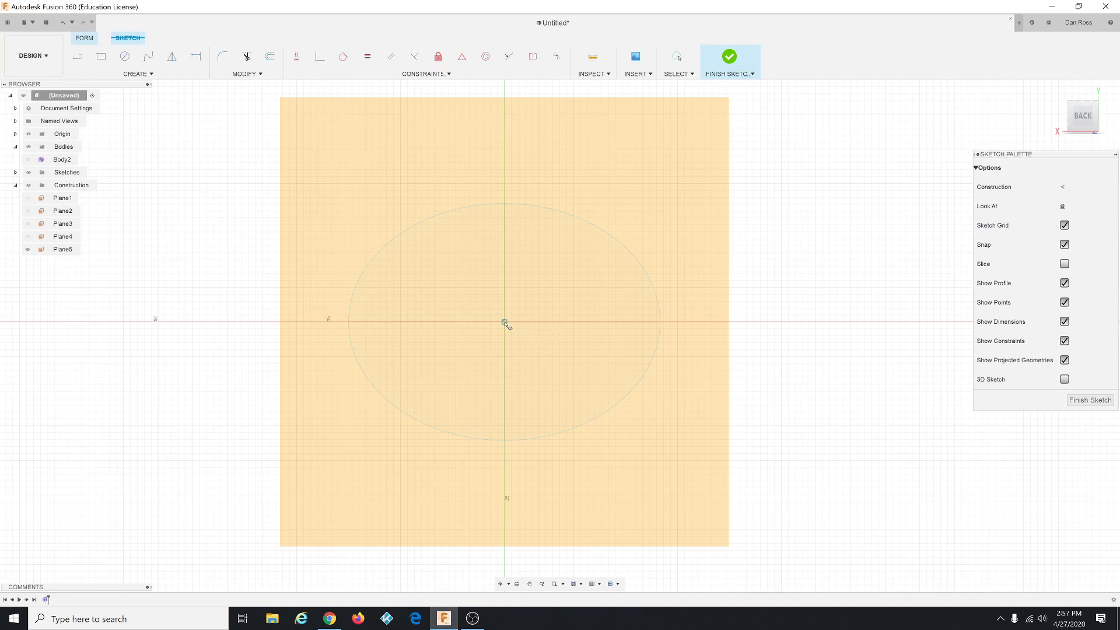
pyautogui.click(504, 322)
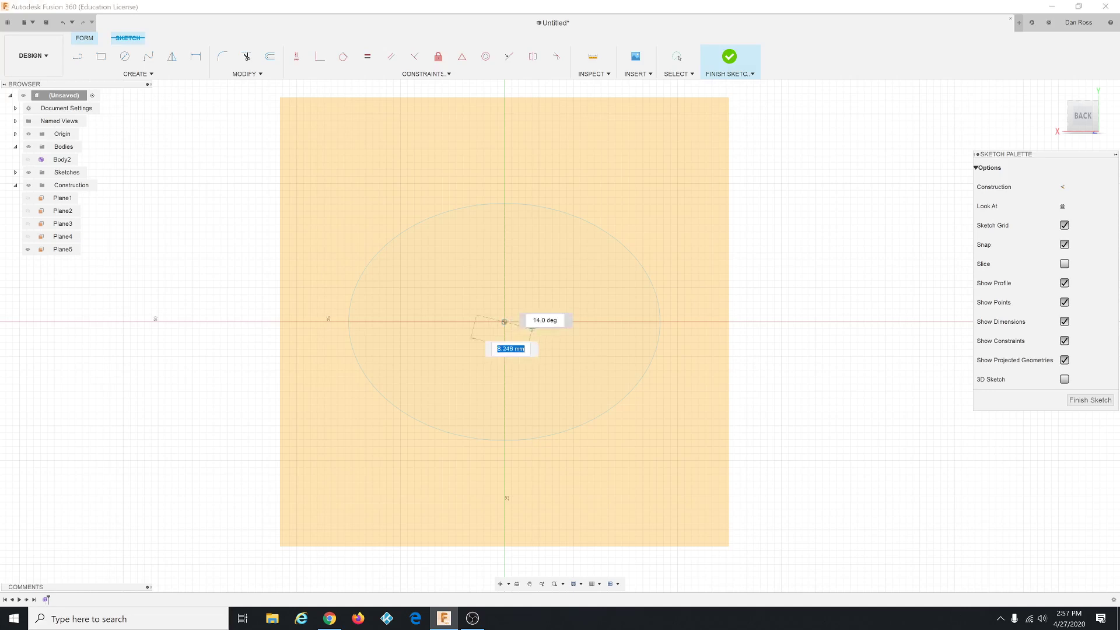
pyautogui.click(622, 321)
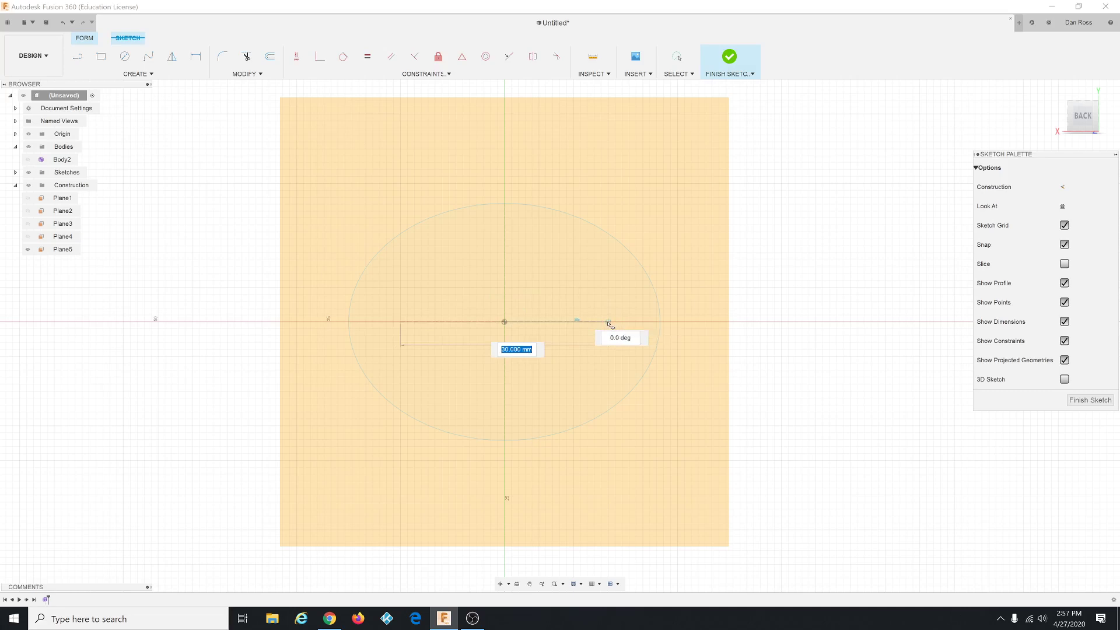
pyautogui.write('2')
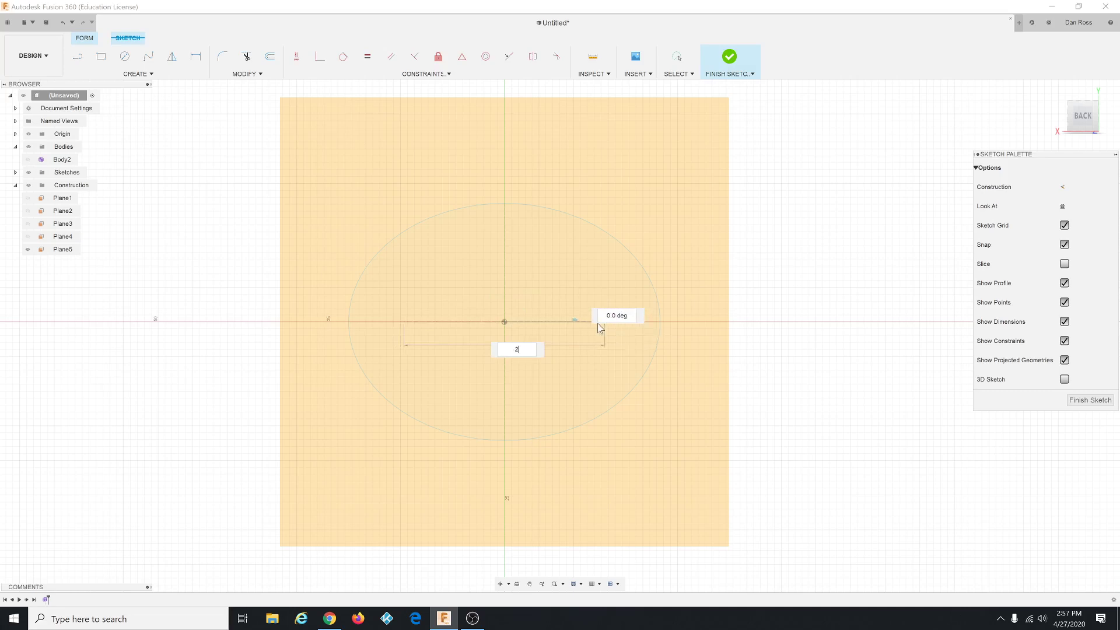
pyautogui.write('5')
pyautogui.press('Tab')
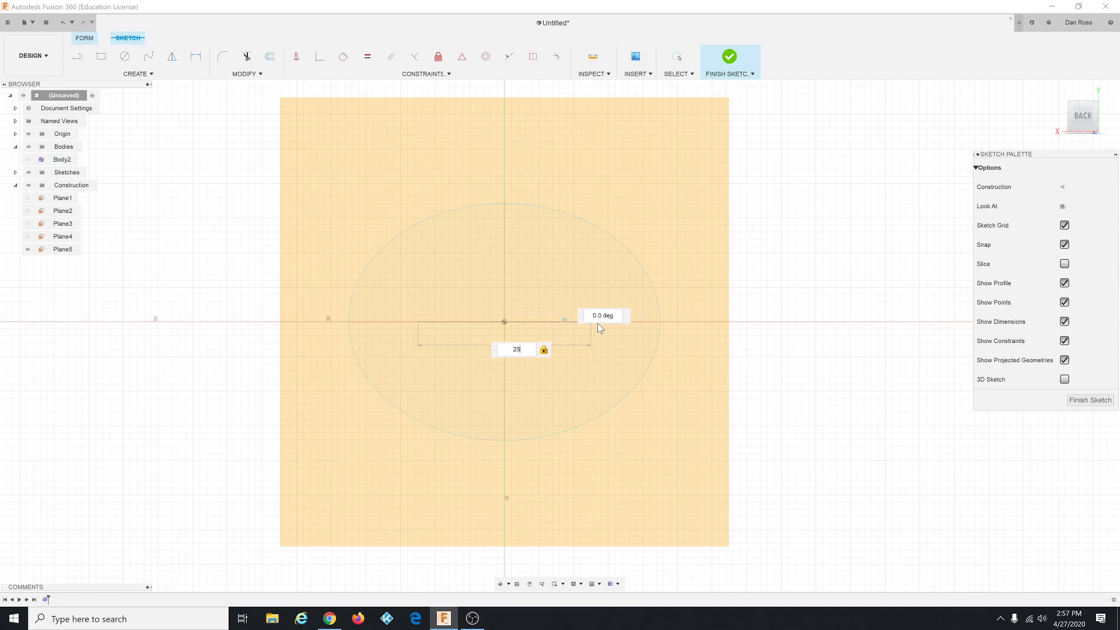
pyautogui.press('Tab')
pyautogui.press('Return')
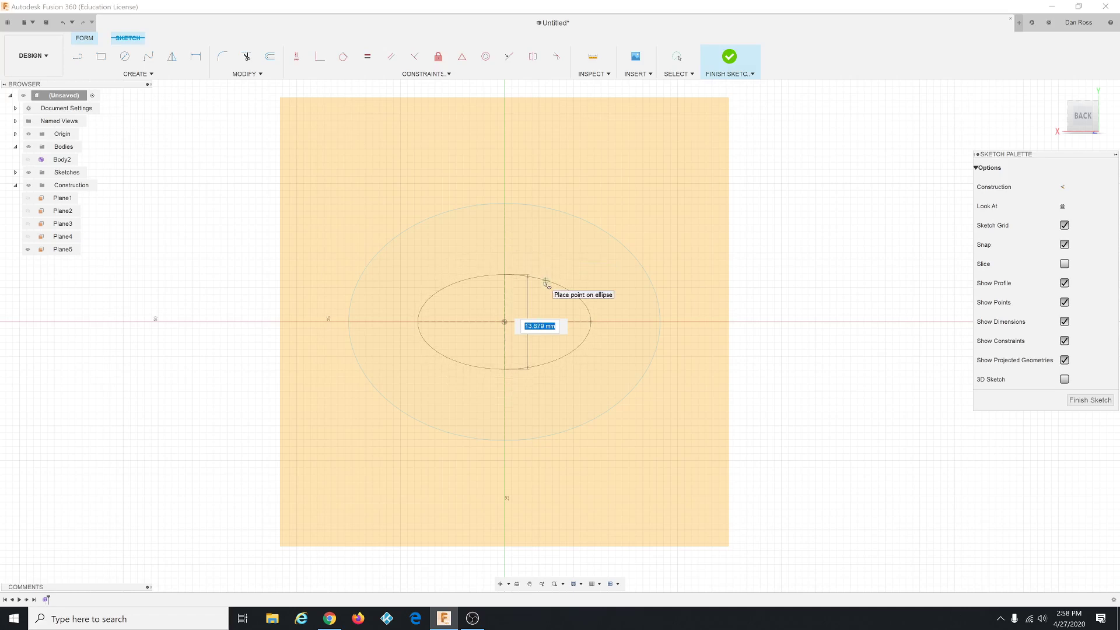
pyautogui.write('15')
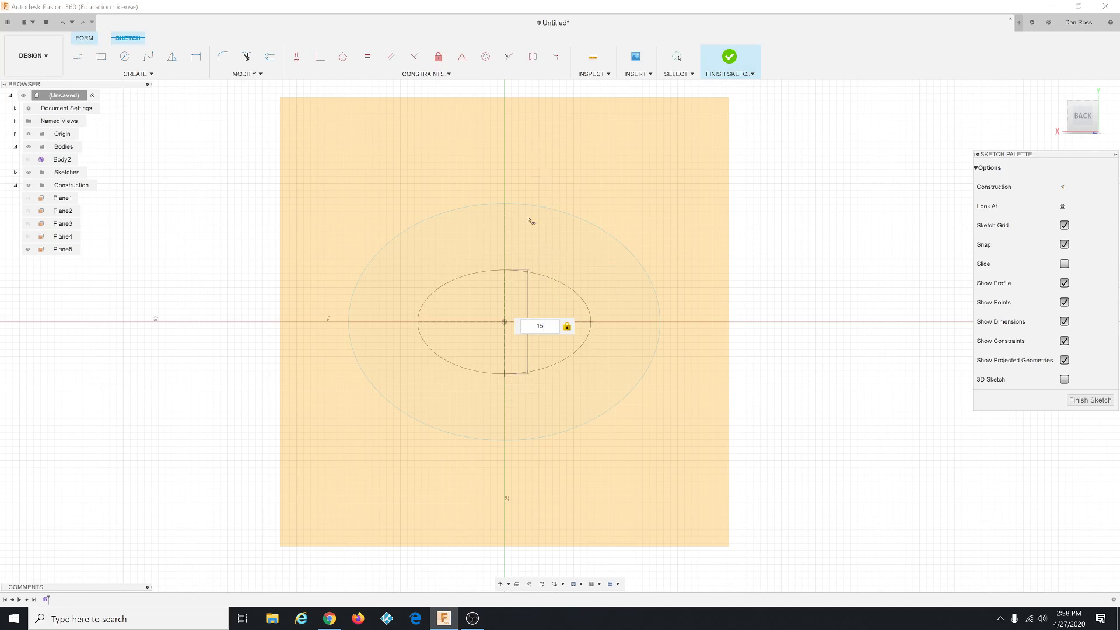
pyautogui.click(551, 262)
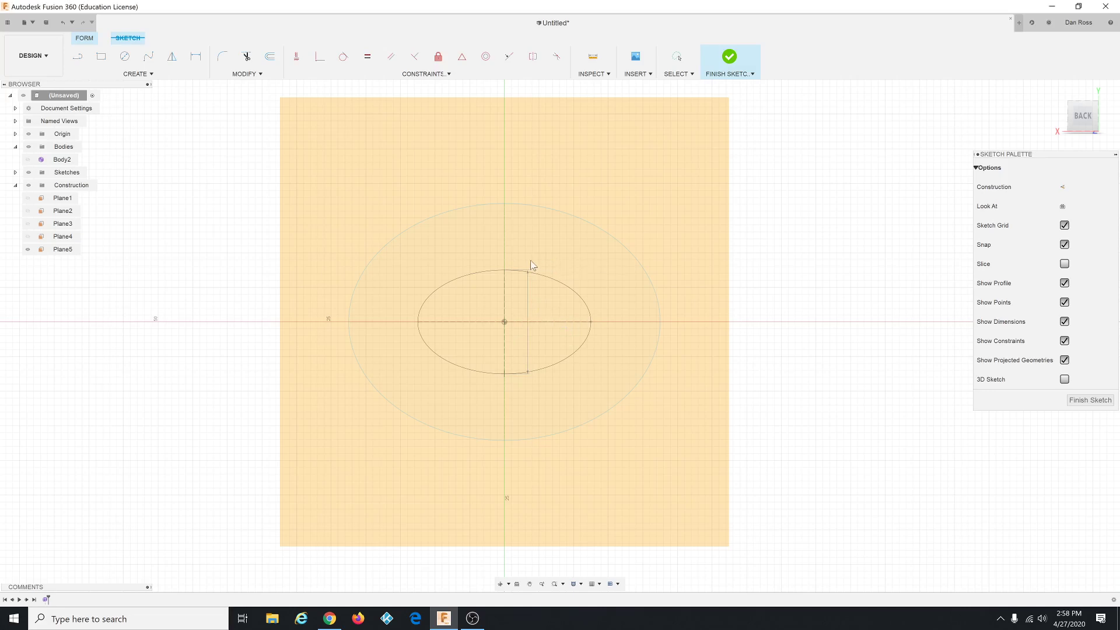
pyautogui.press('Escape')
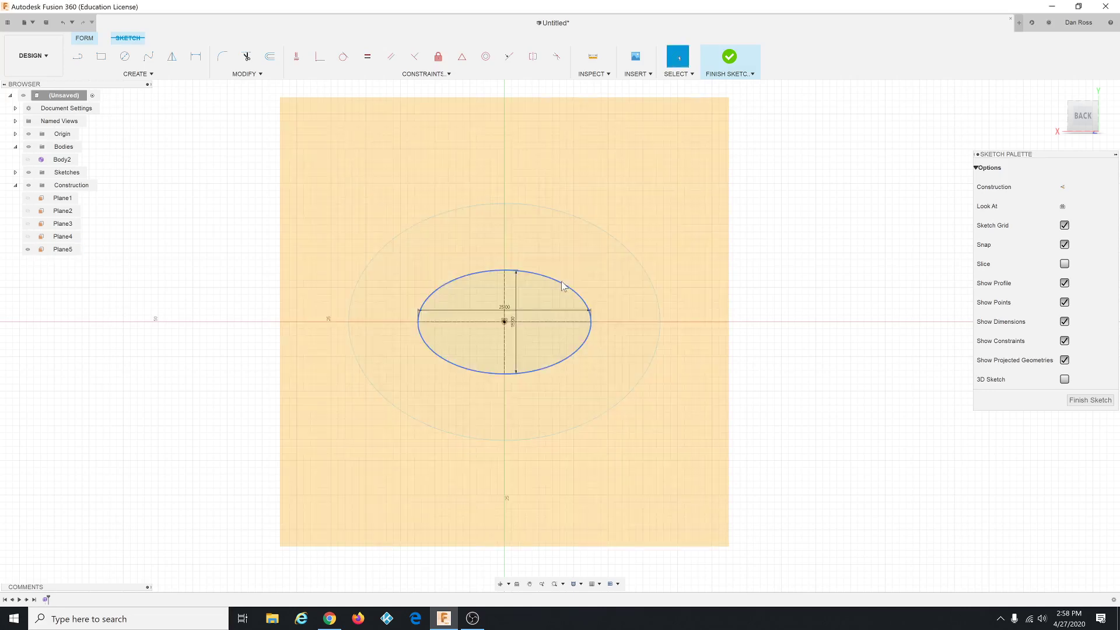
pyautogui.click(540, 308)
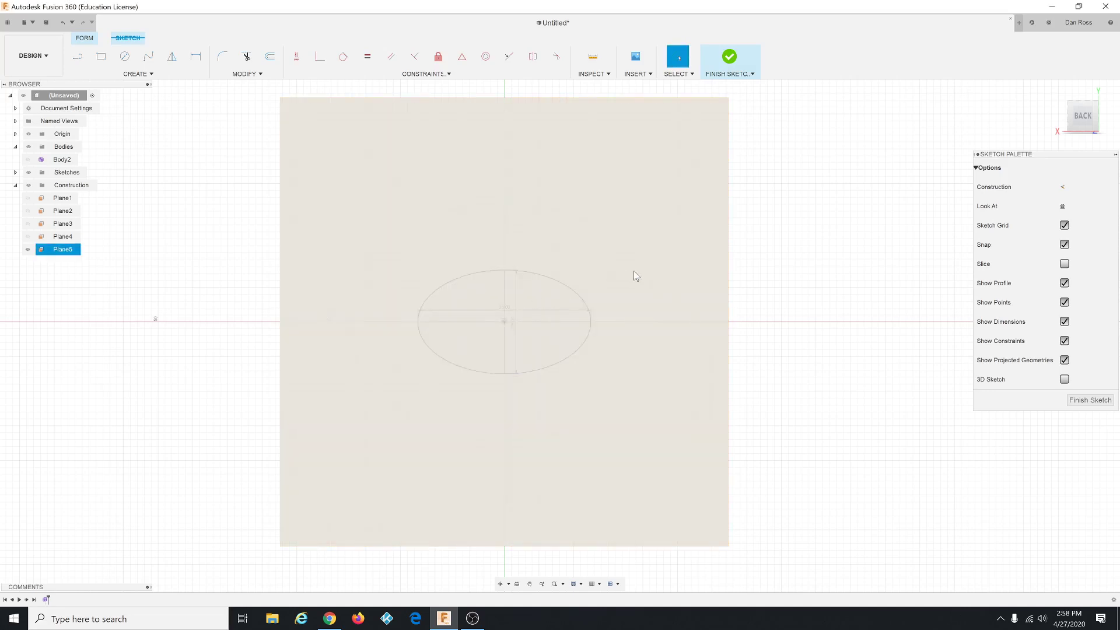
pyautogui.click(753, 353)
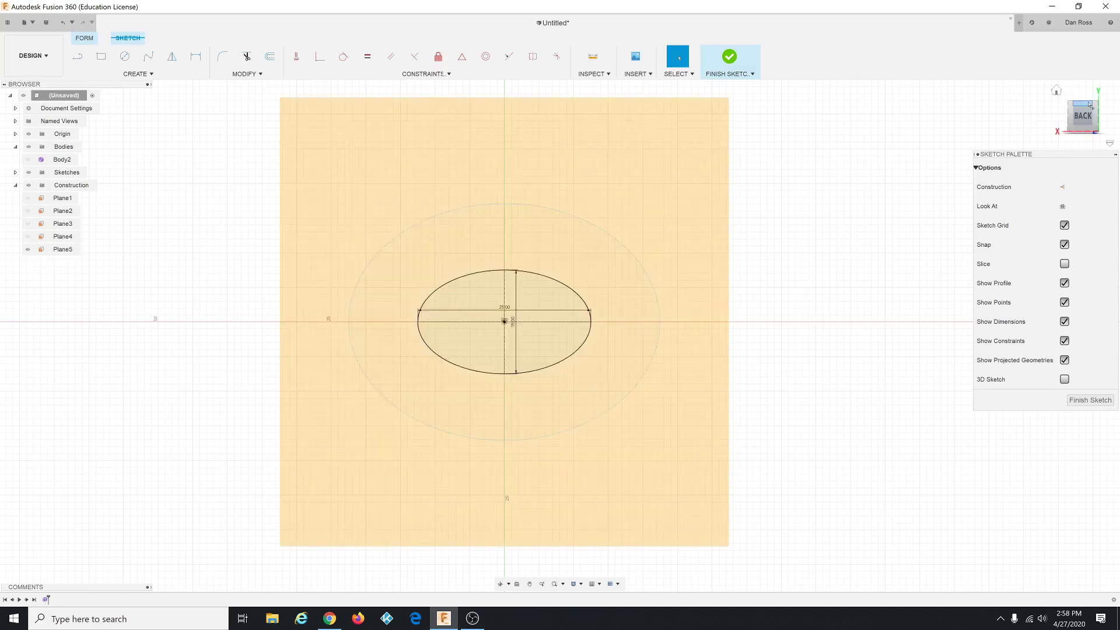
# Step: Finish the sketch and make Plane4 and the pail body Body2 visible again
pyautogui.click(729, 58)
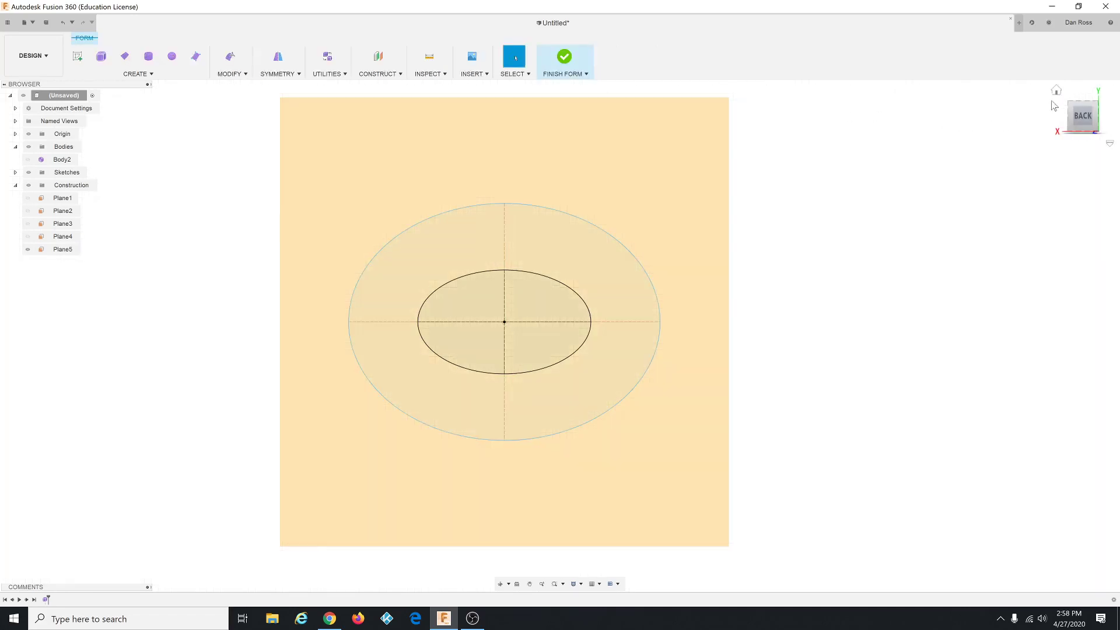
pyautogui.click(1056, 94)
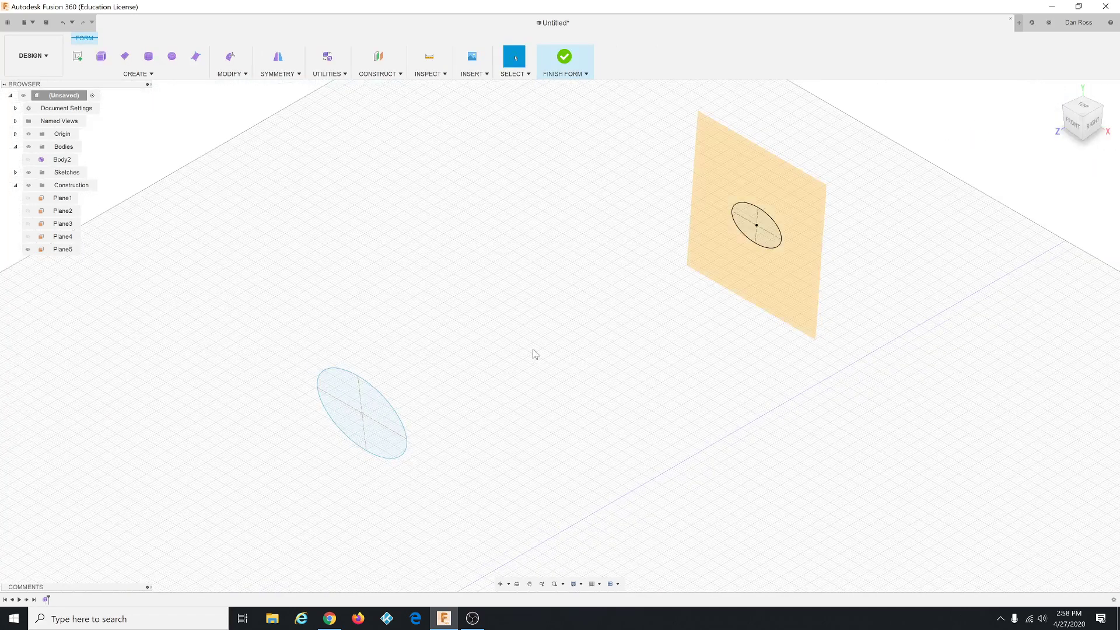
pyautogui.scroll(-5, 528, 355)
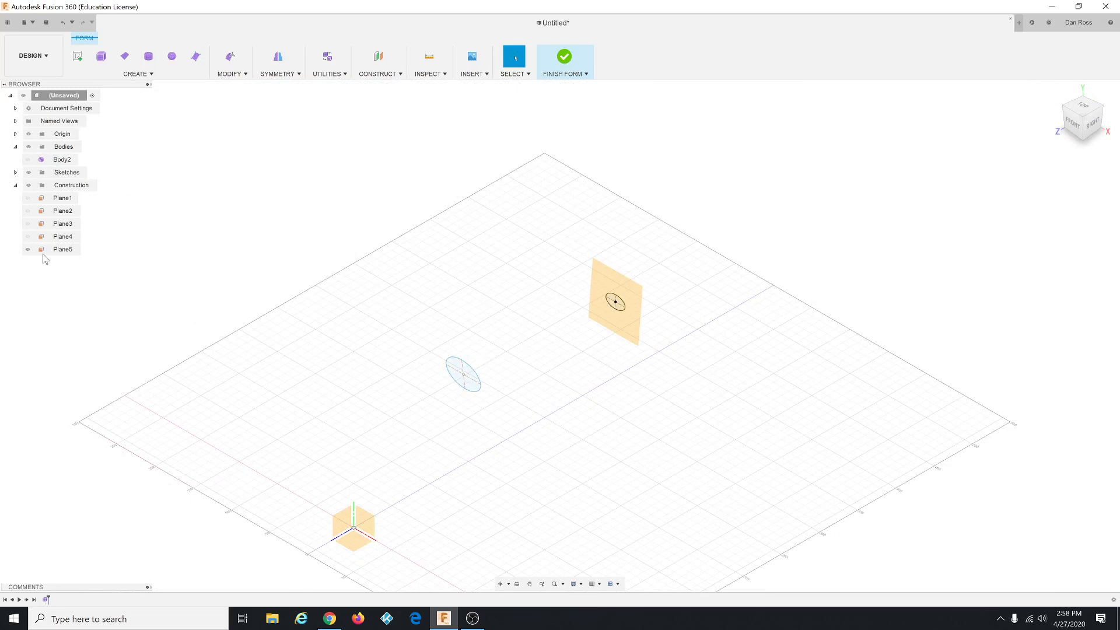
pyautogui.click(28, 237)
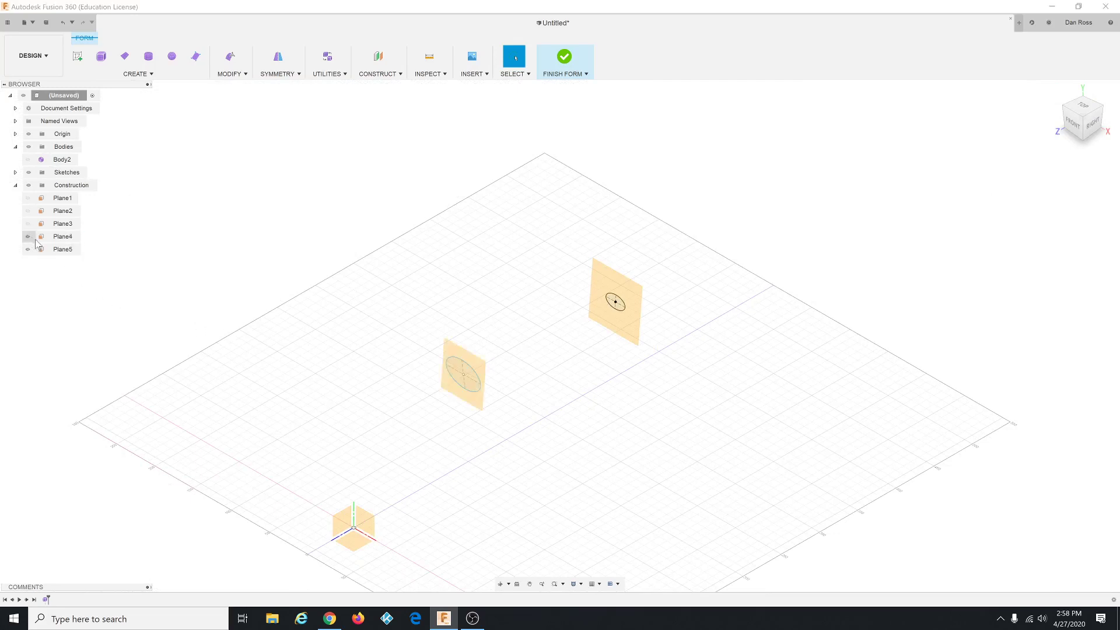
pyautogui.click(28, 159)
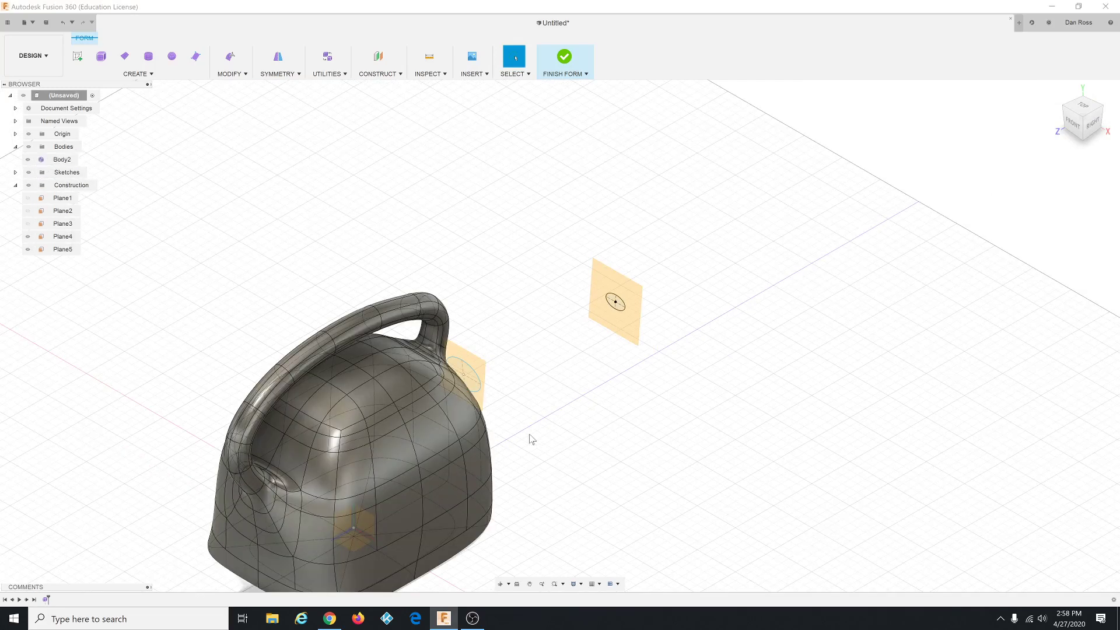
# Step: Examine from the side how the two ellipses and their planes are positioned relative to the pail body
pyautogui.keyDown('shift'); pyautogui.moveTo(562, 412); pyautogui.dragTo(569, 378, button='middle'); pyautogui.keyUp('shift')
pyautogui.scroll(4, 602, 410)
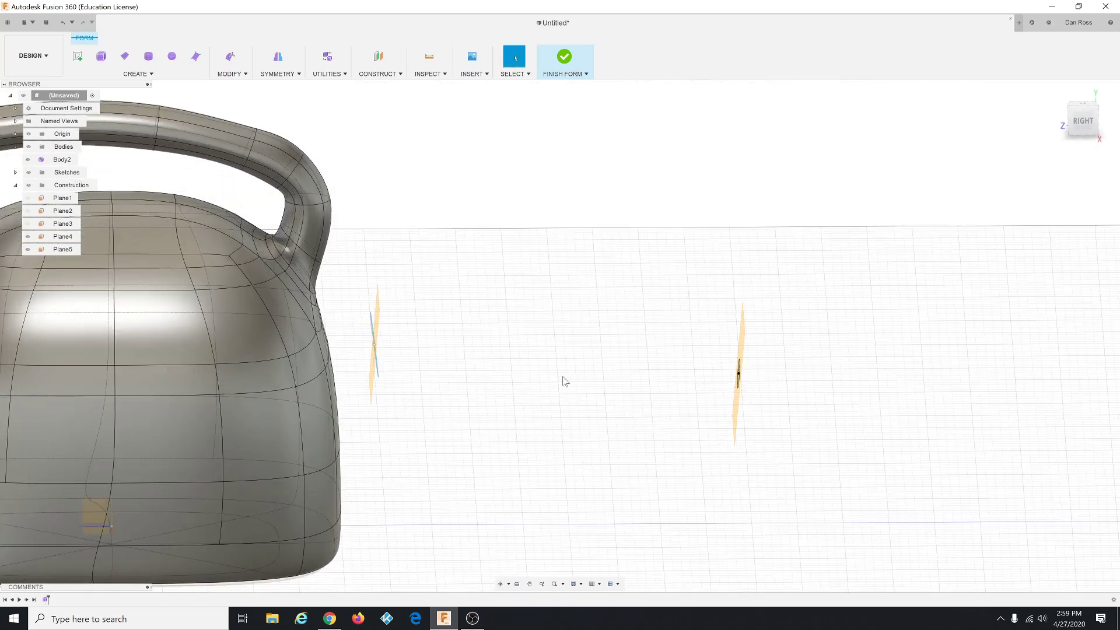
pyautogui.scroll(3, 478, 358)
pyautogui.scroll(2, 329, 318)
pyautogui.scroll(-2, 361, 368)
pyautogui.scroll(1, 344, 327)
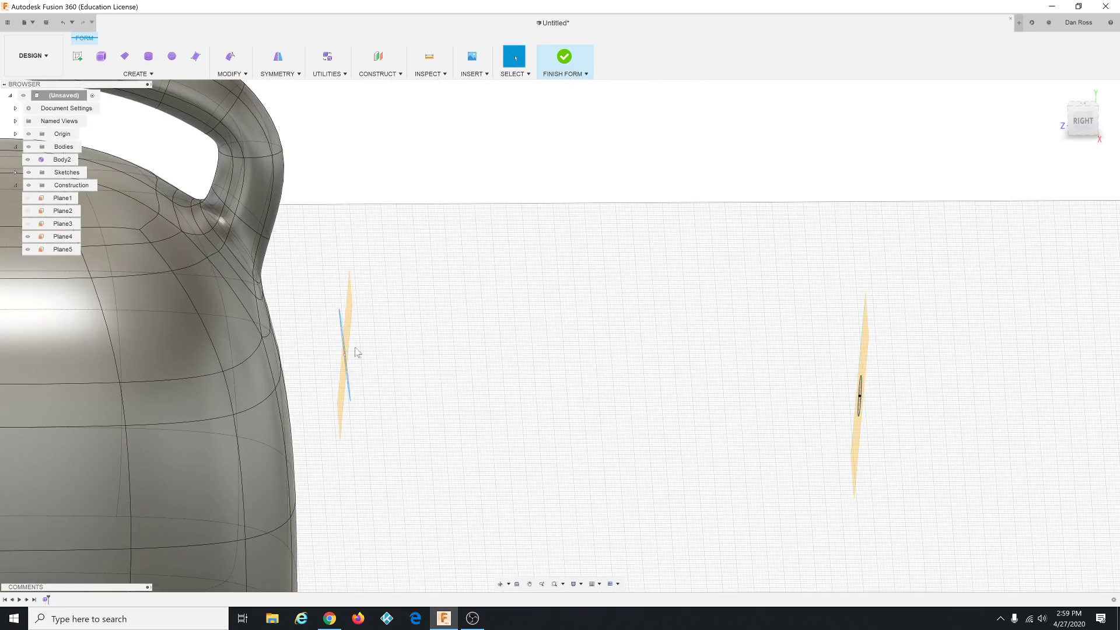
pyautogui.click(344, 332)
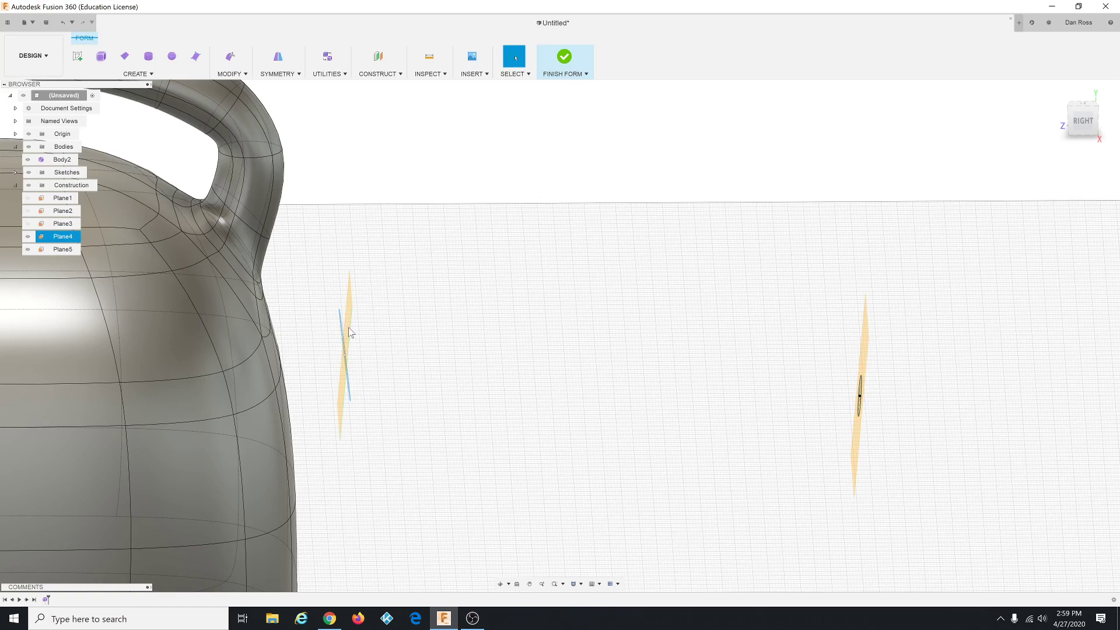
pyautogui.click(471, 333)
pyautogui.scroll(-5, 418, 360)
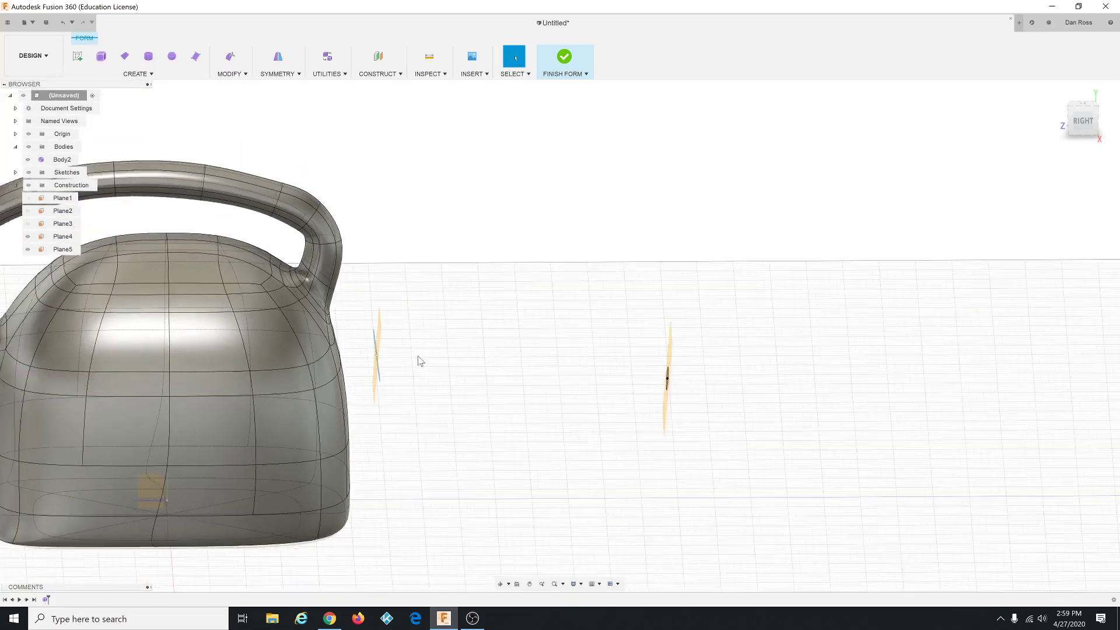
pyautogui.scroll(-1, 418, 361)
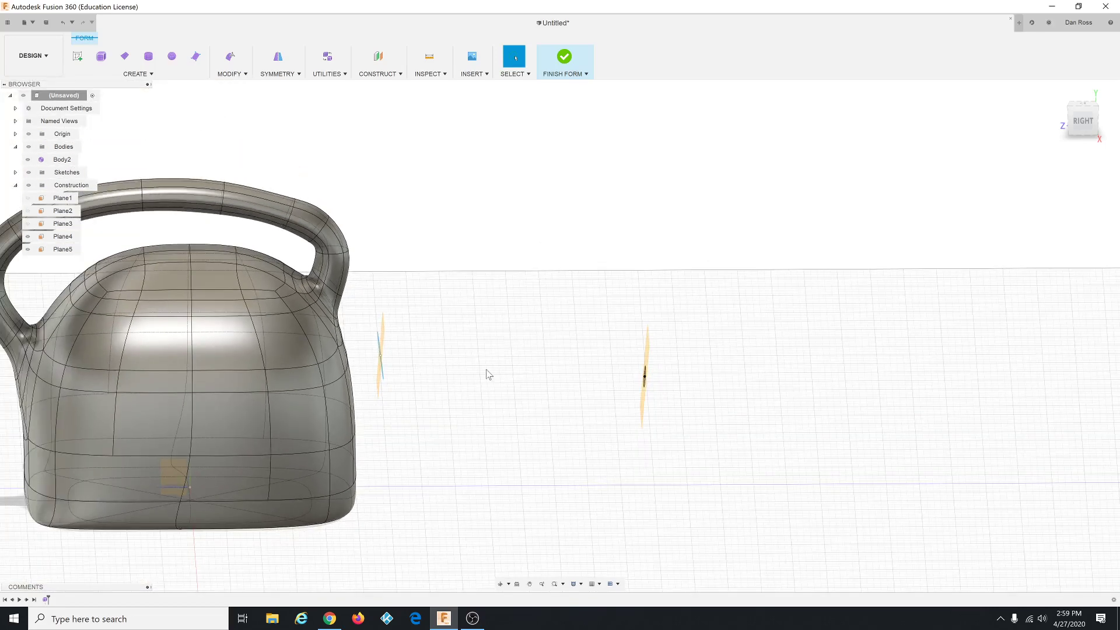
pyautogui.keyDown('shift'); pyautogui.moveTo(466, 365); pyautogui.dragTo(455, 382, button='middle'); pyautogui.keyUp('shift')
pyautogui.scroll(1, 211, 102)
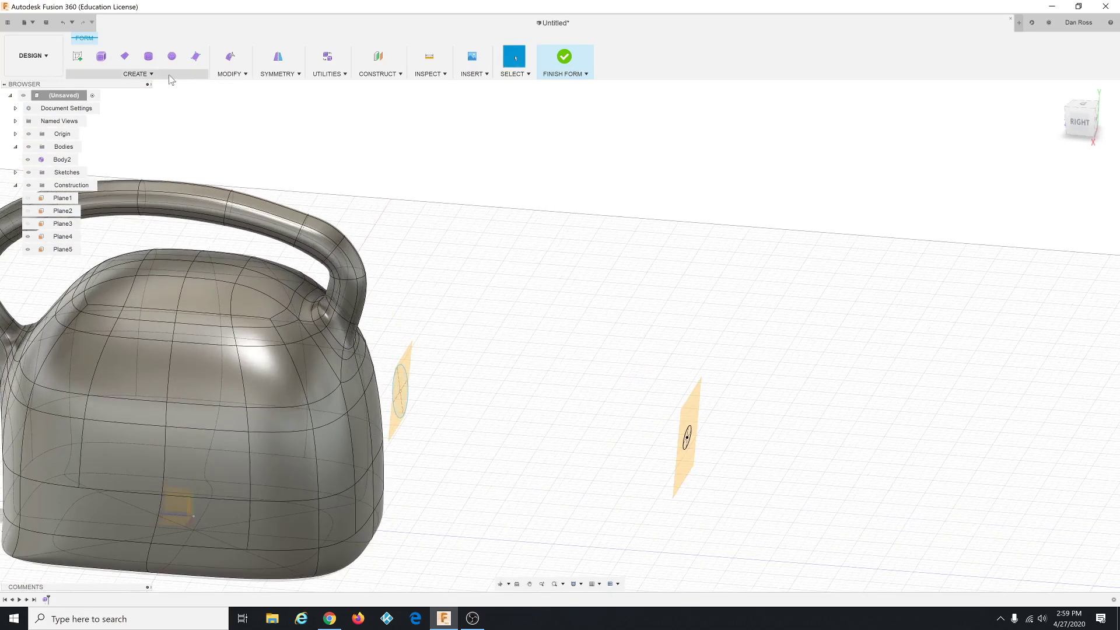
# Step: Start a Loft from the larger ellipse near the pail to the small ellipse on Plane5
pyautogui.click(169, 76)
pyautogui.click(137, 227)
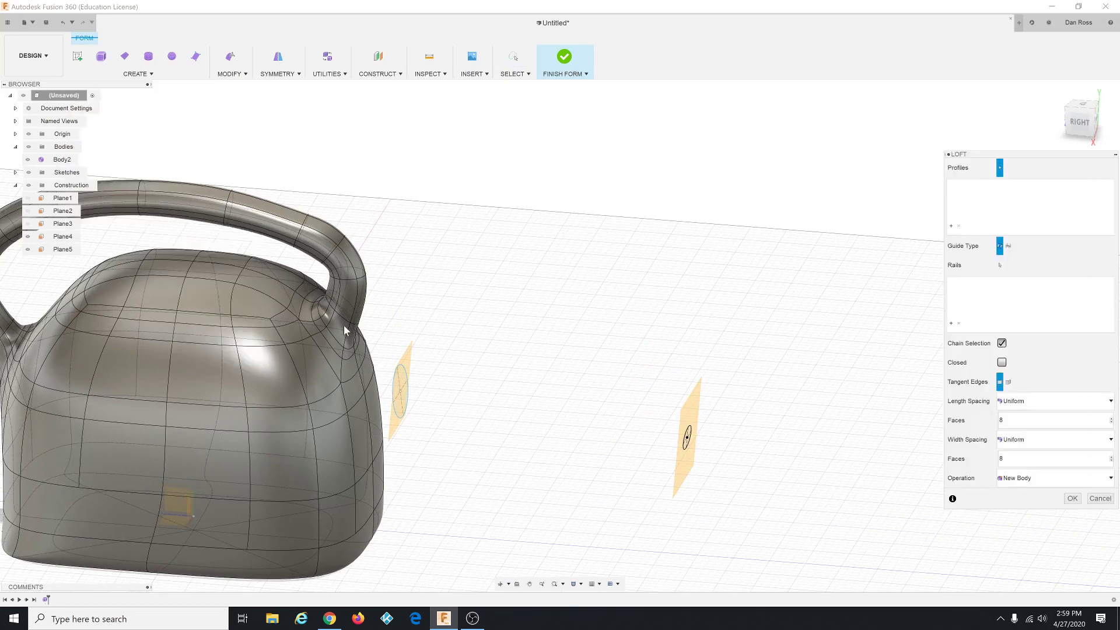
pyautogui.click(398, 418)
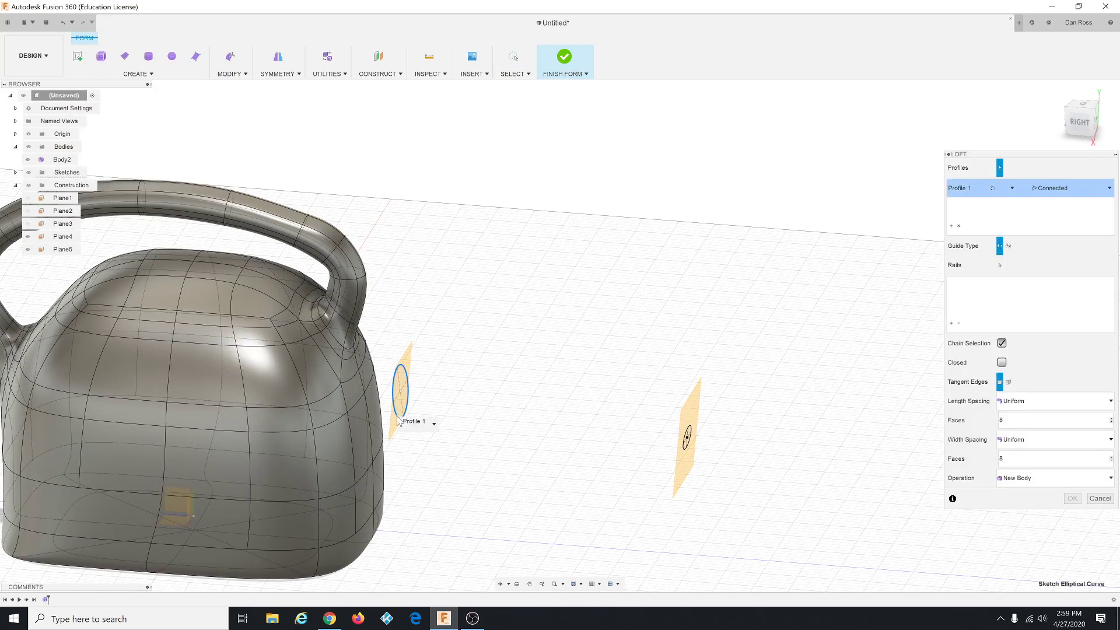
pyautogui.click(686, 444)
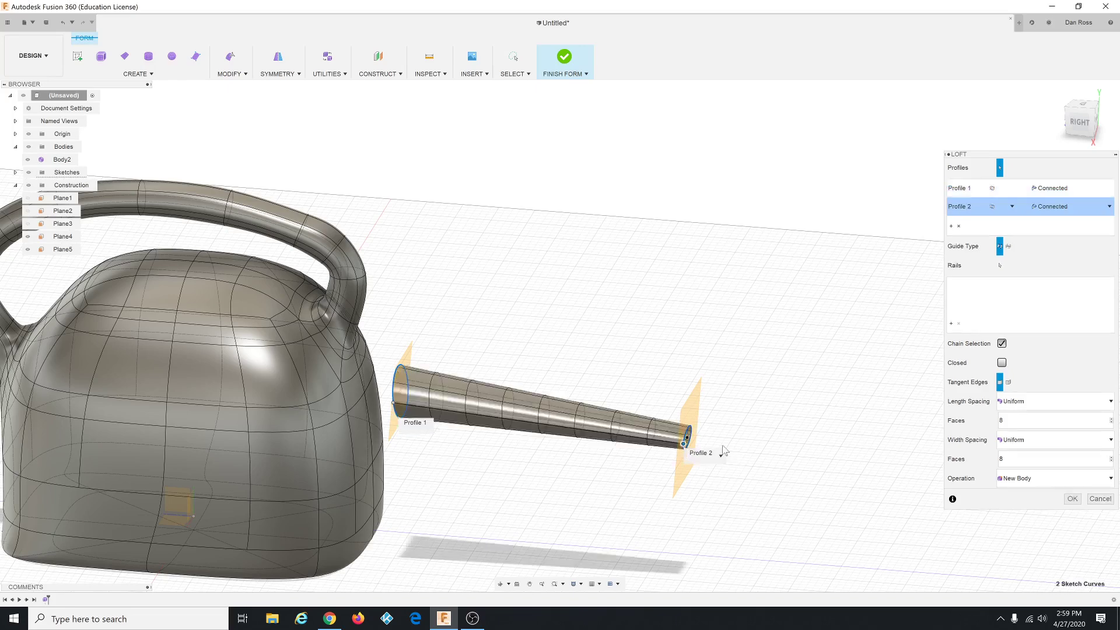
# Step: Set the loft's Profile 2 condition to Direction with a takeoff weight of 1.50
pyautogui.scroll(-2, 643, 386)
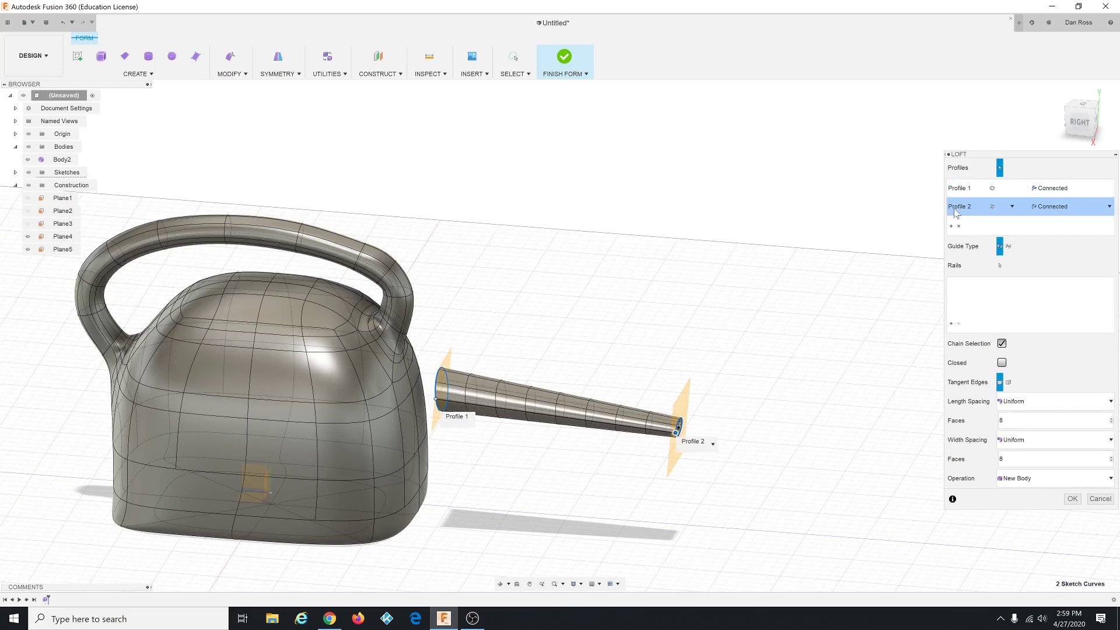
pyautogui.click(1065, 209)
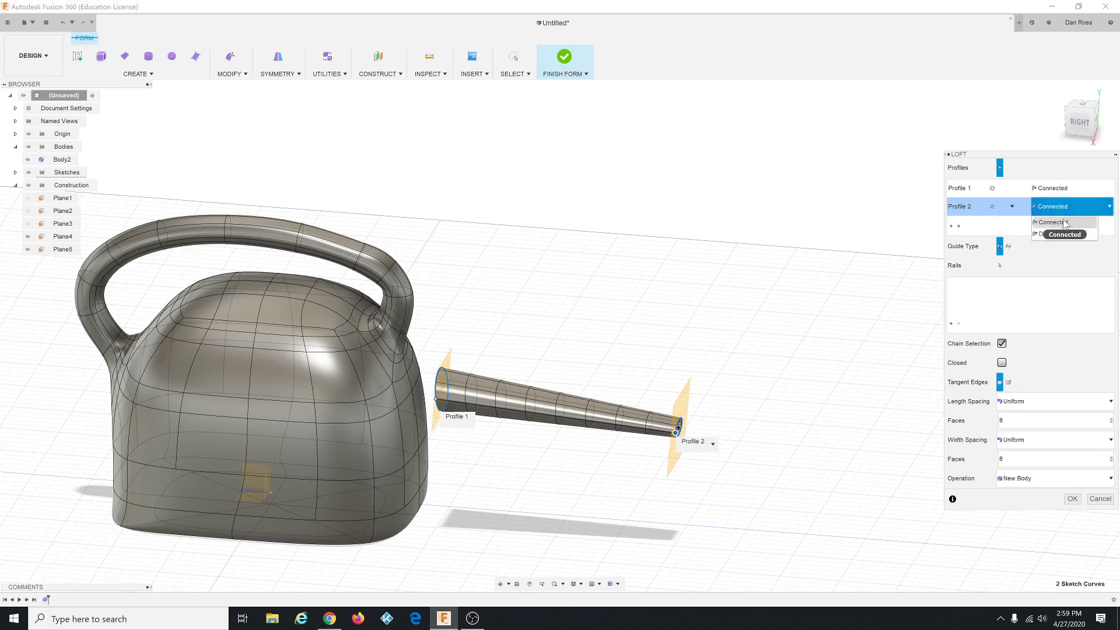
pyautogui.click(1062, 234)
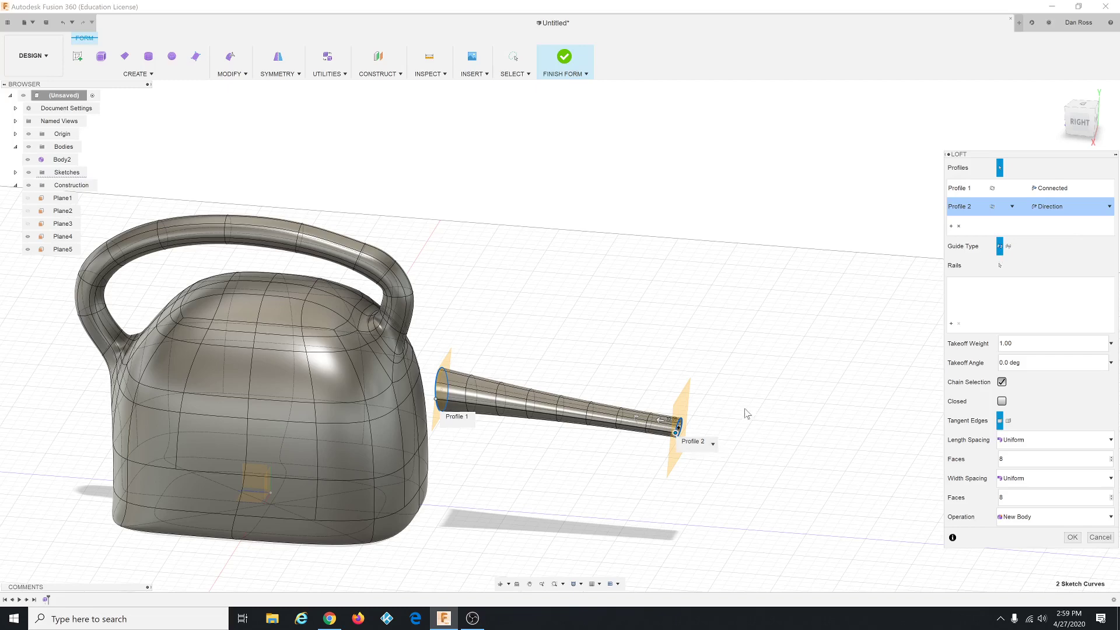
pyautogui.scroll(5, 662, 400)
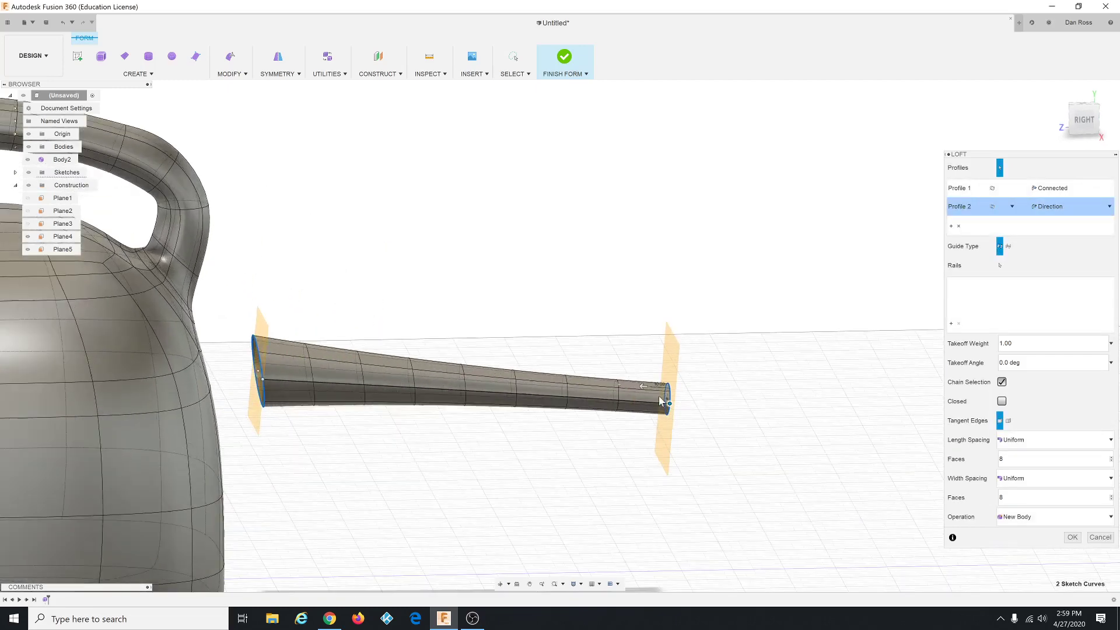
pyautogui.moveTo(643, 386)
pyautogui.mouseDown()
pyautogui.moveTo(570, 382)
pyautogui.moveTo(635, 386)
pyautogui.mouseUp()
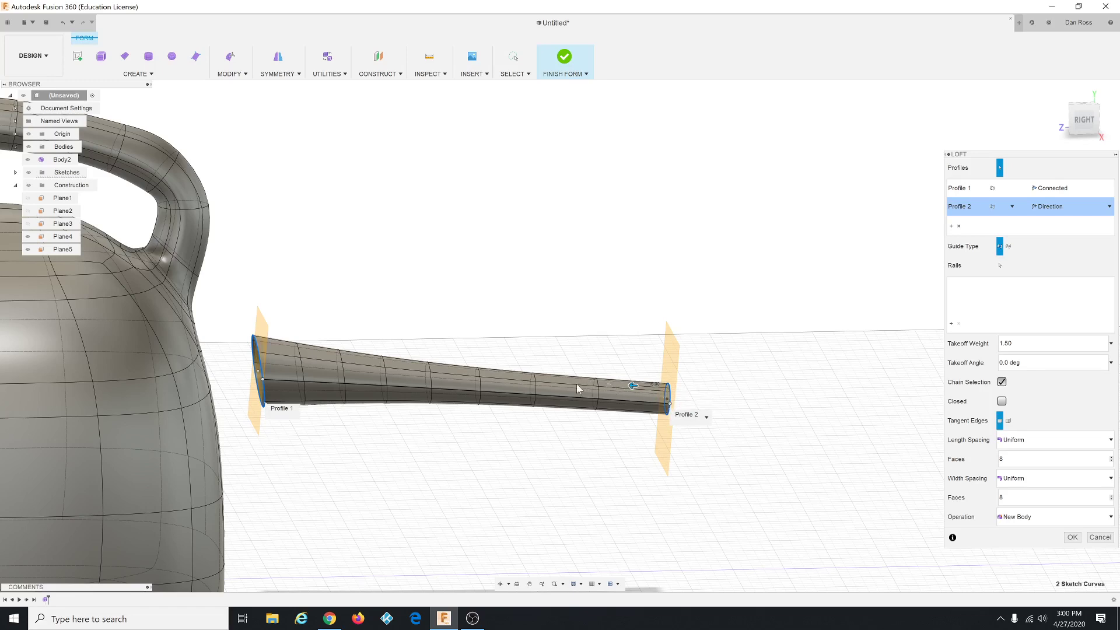
# Step: Try the Direction condition on the loft's Profile 1, and set it back to Connected
pyautogui.click(1049, 187)
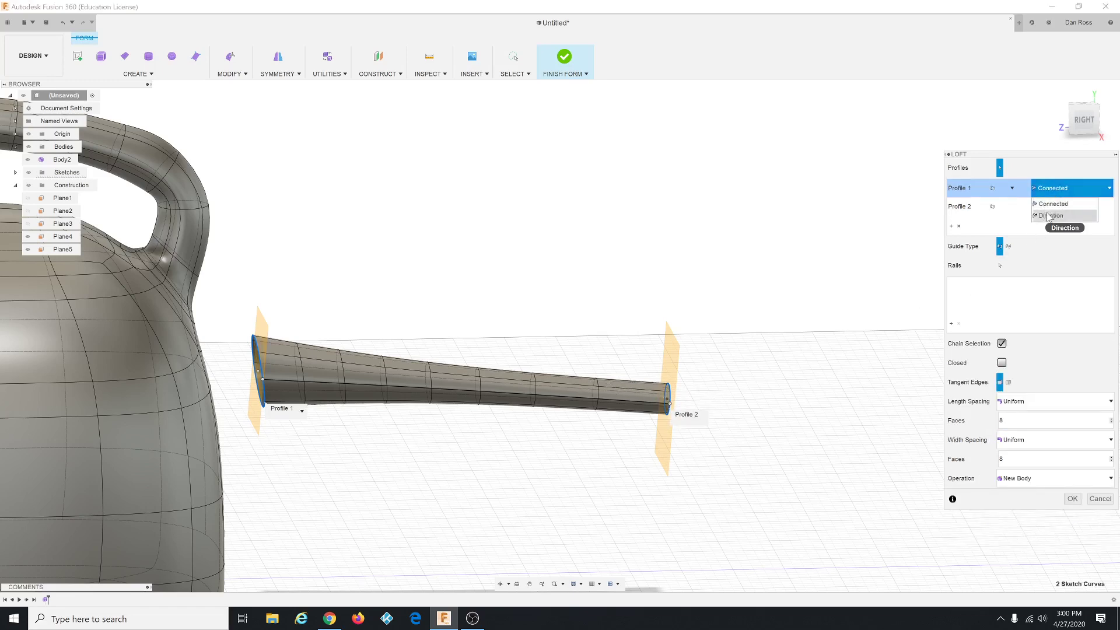
pyautogui.click(1048, 219)
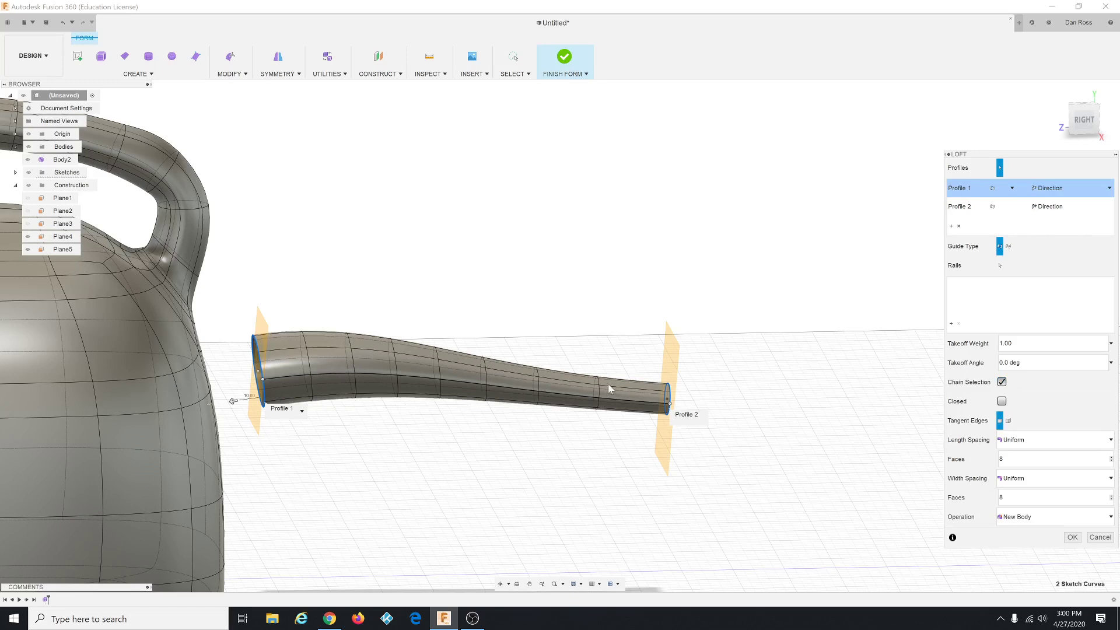
pyautogui.click(1050, 188)
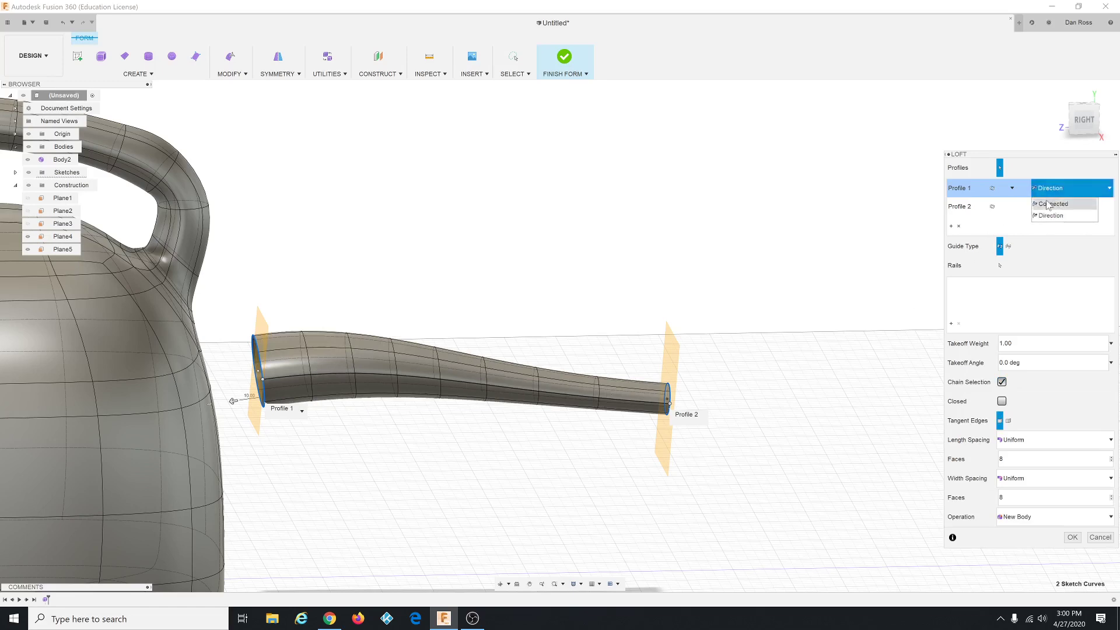
pyautogui.click(1050, 201)
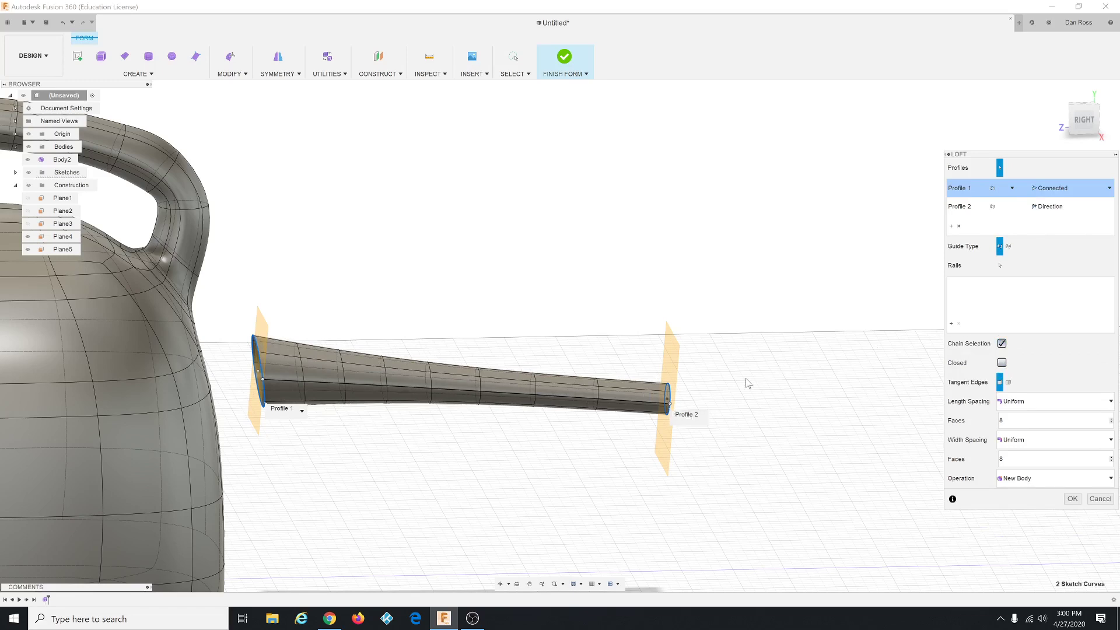
# Step: Keep Profile 2 on Direction with a takeoff weight of 1.50 and create the spout loft as a new body
pyautogui.click(1049, 206)
pyautogui.click(1050, 228)
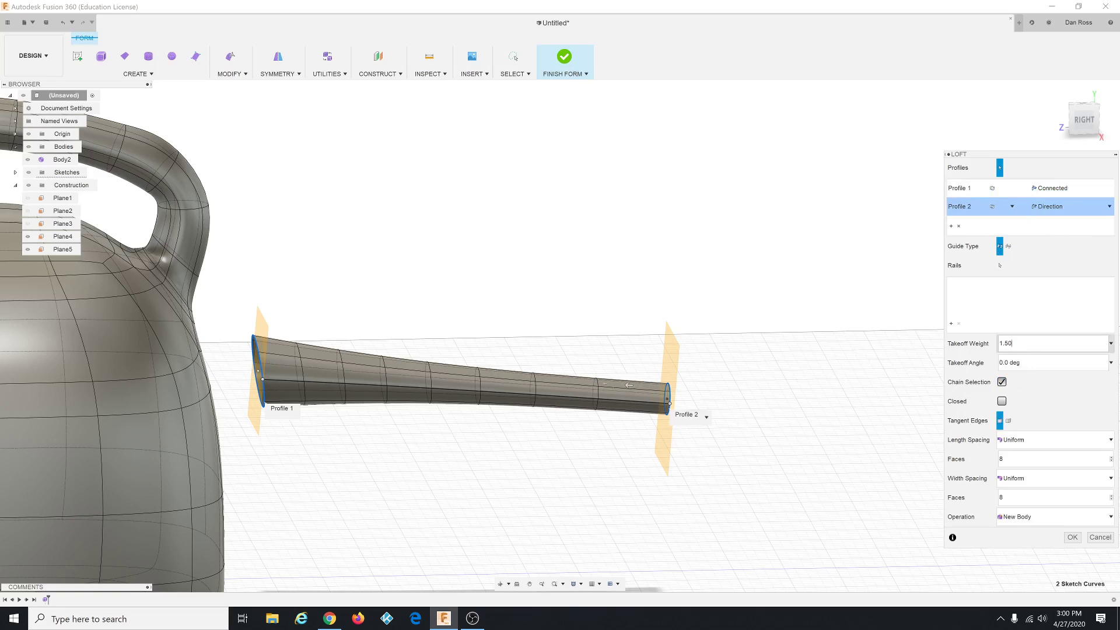
pyautogui.click(1072, 537)
pyautogui.keyDown('shift'); pyautogui.moveTo(545, 417); pyautogui.dragTo(513, 418, button='middle'); pyautogui.keyUp('shift')
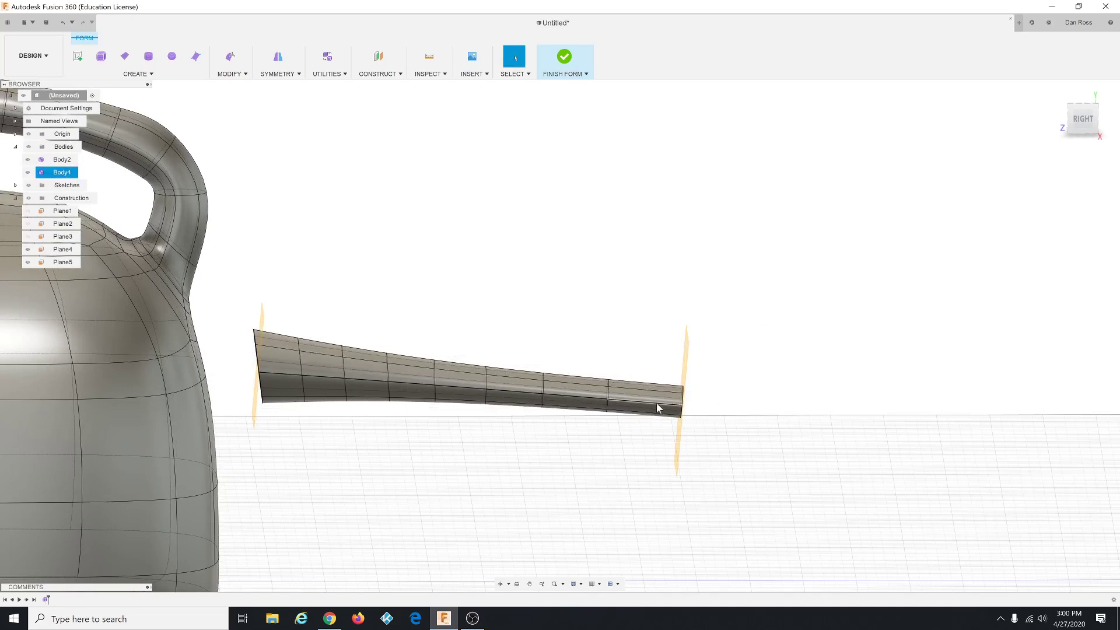
# Step: Delete the four faces of the pail body that face the spout, below the handle's base, to open a hole
pyautogui.scroll(-2, 411, 507)
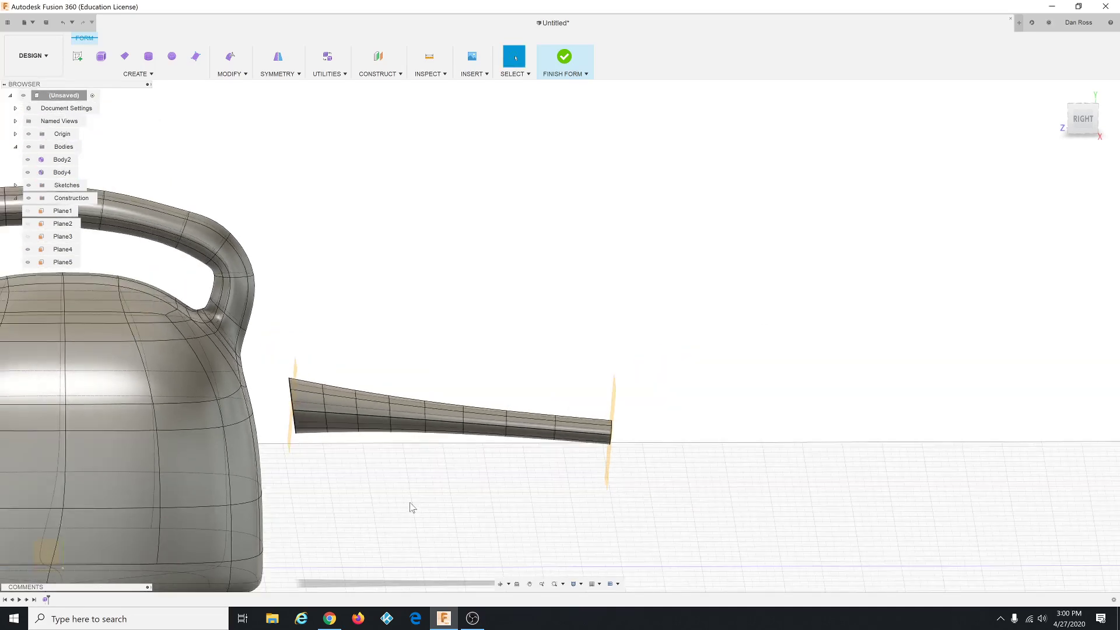
pyautogui.keyDown('shift'); pyautogui.moveTo(412, 508); pyautogui.dragTo(415, 485, button='middle'); pyautogui.keyUp('shift')
pyautogui.scroll(3, 225, 432)
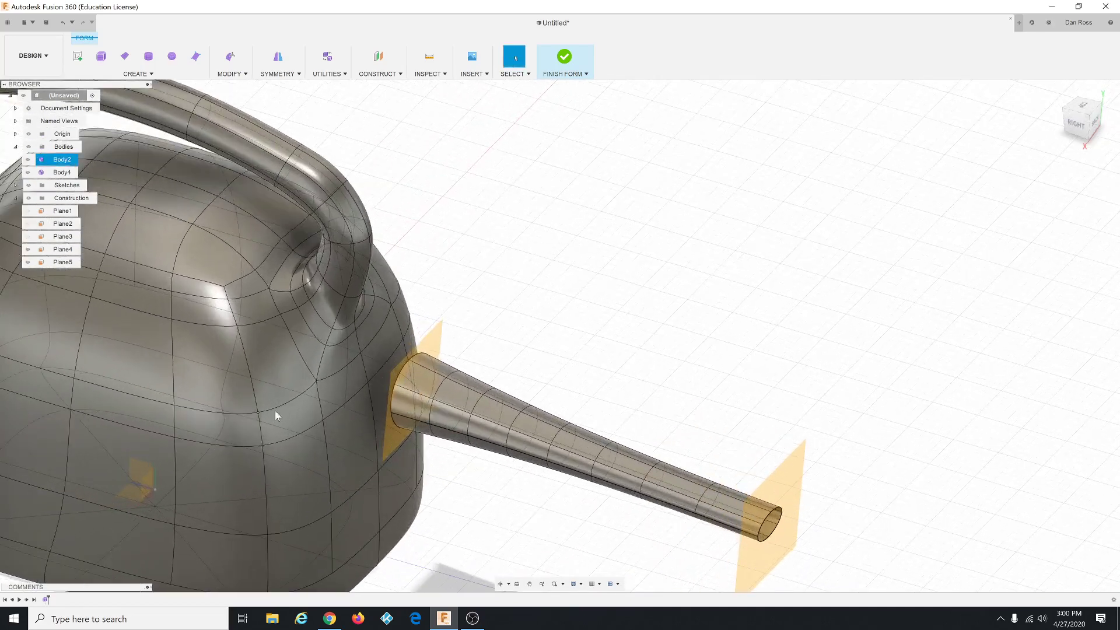
pyautogui.scroll(-3, 274, 414)
pyautogui.click(359, 447)
pyautogui.scroll(4, 354, 398)
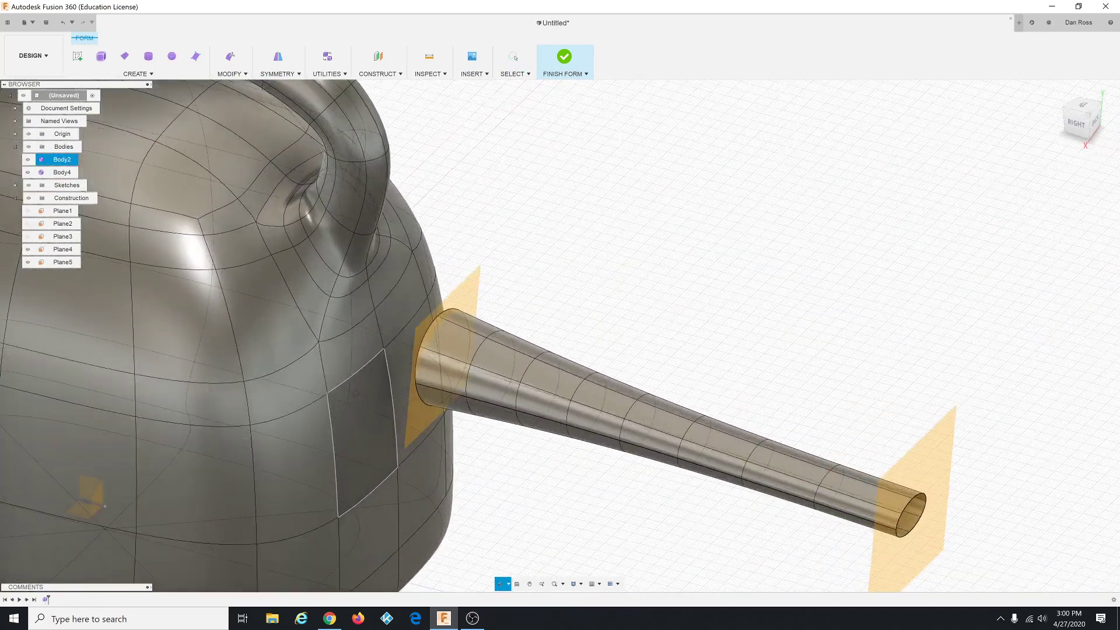
pyautogui.scroll(-3, 355, 396)
pyautogui.scroll(3, 373, 322)
pyautogui.click(373, 322)
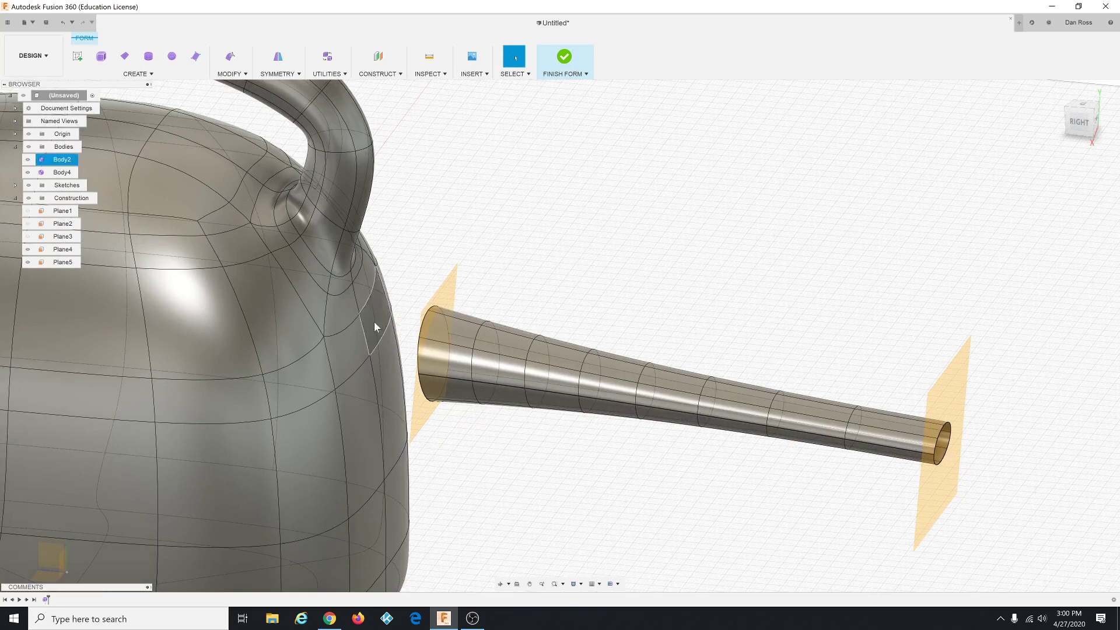
pyautogui.click(382, 320)
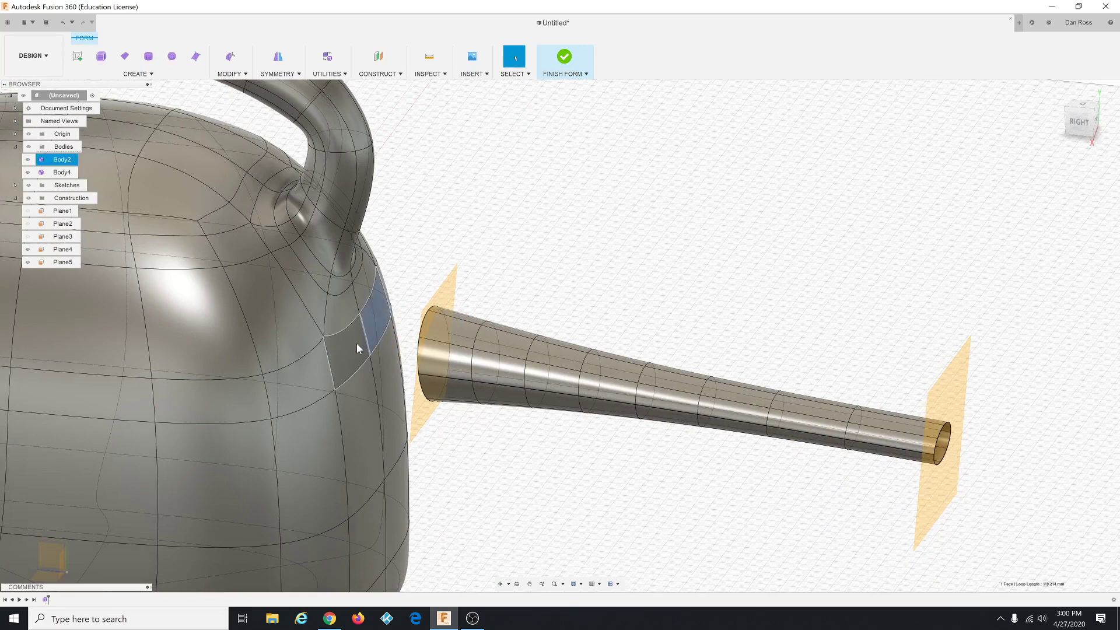
pyautogui.keyDown('shift'); pyautogui.click(356, 342); pyautogui.keyUp('shift')
pyautogui.keyDown('shift'); pyautogui.click(363, 388); pyautogui.keyUp('shift')
pyautogui.keyDown('shift'); pyautogui.click(386, 377); pyautogui.keyUp('shift')
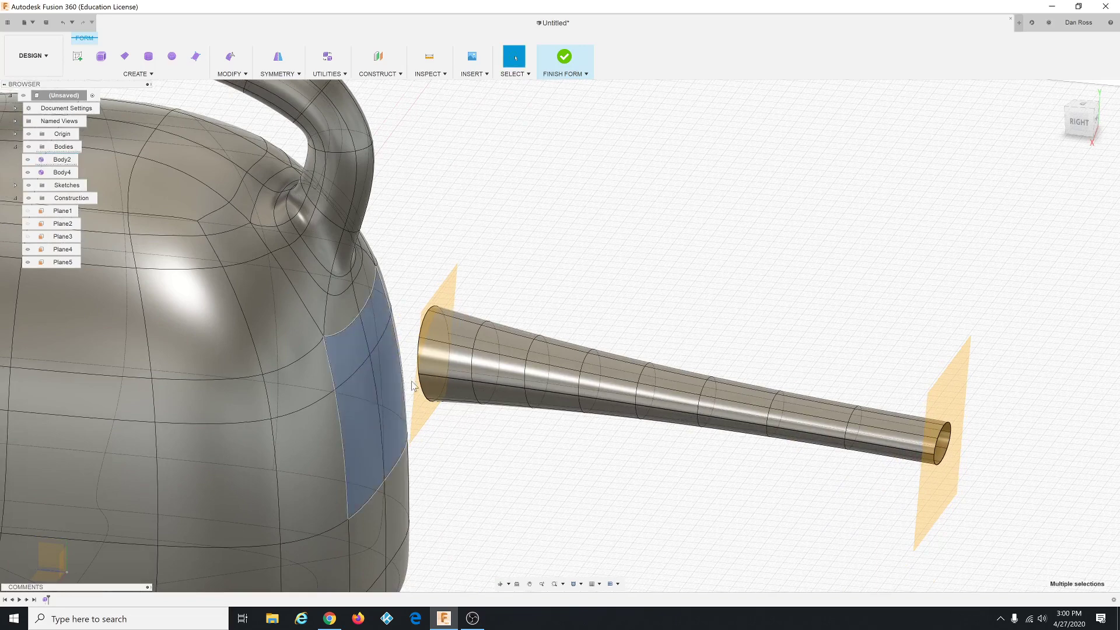
pyautogui.press('Delete')
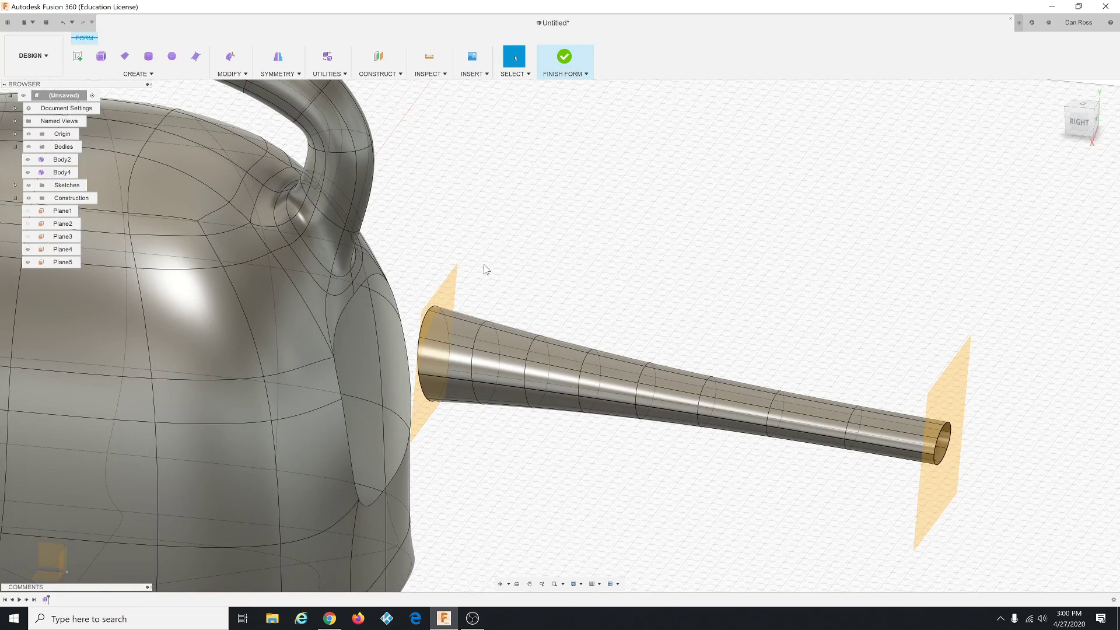
# Step: Bridge the hole's boundary on the pail body to the spout's wide open end, using 3 faces and 0.00 twists
pyautogui.click(136, 74)
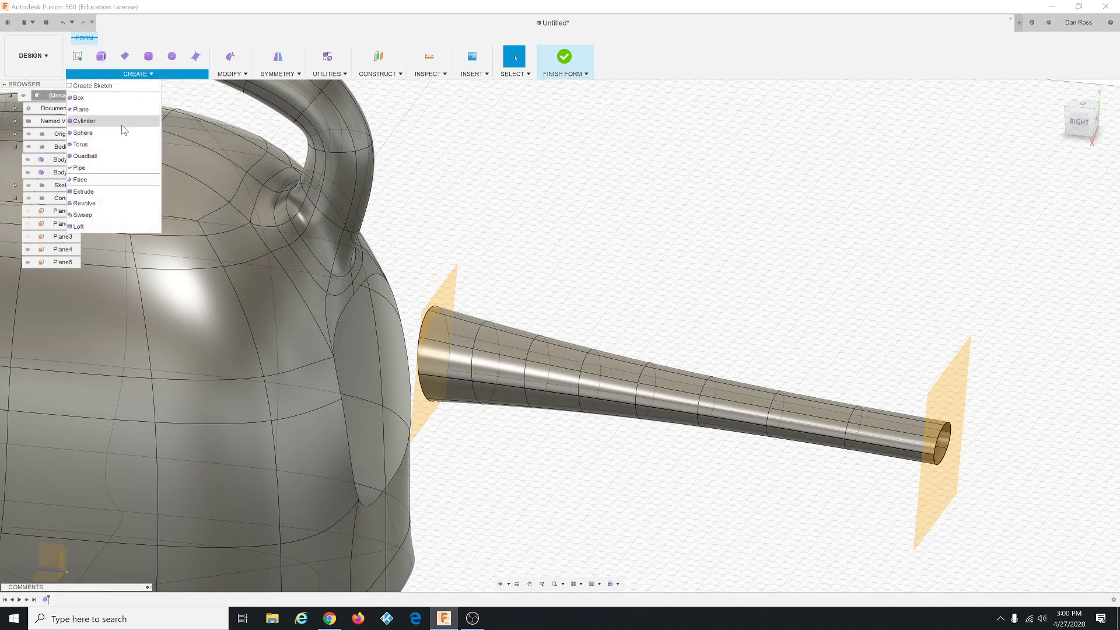
pyautogui.click(225, 74)
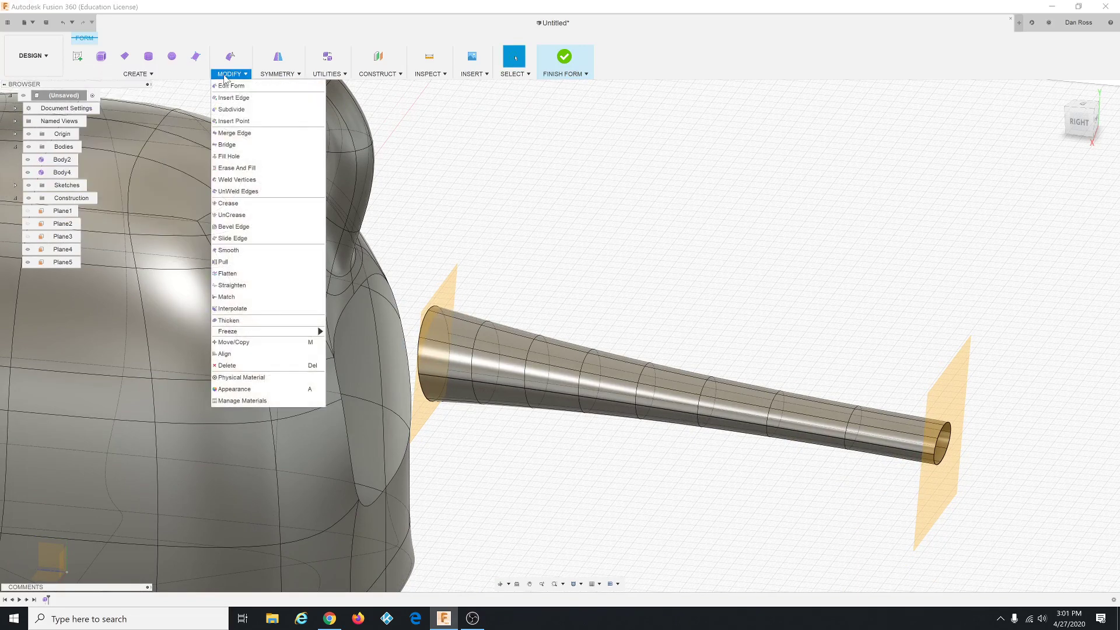
pyautogui.click(227, 144)
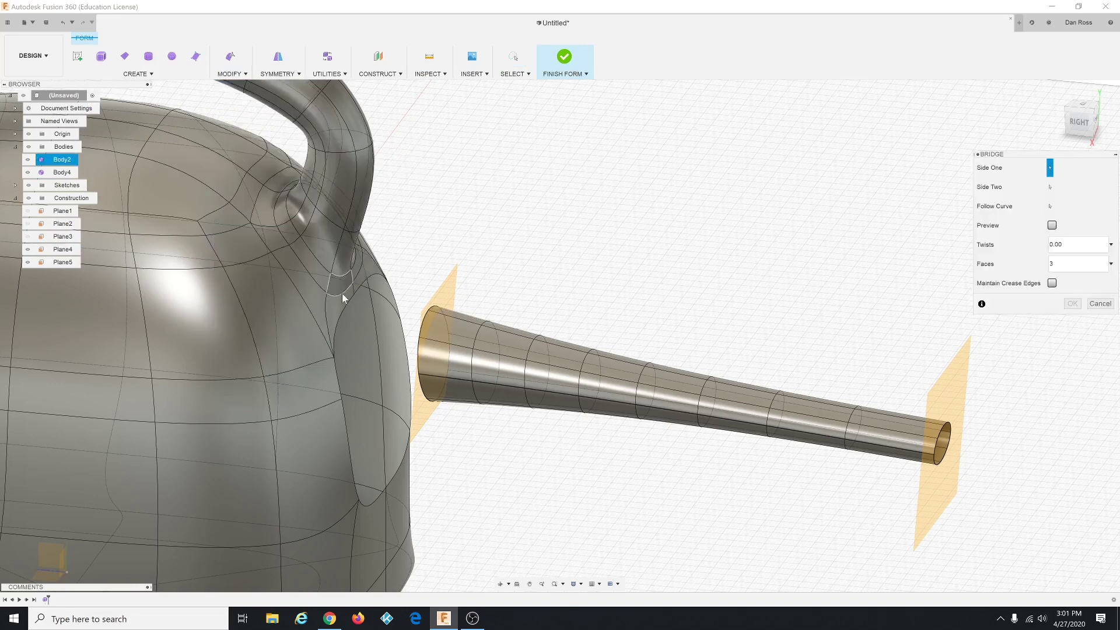
pyautogui.click(345, 319)
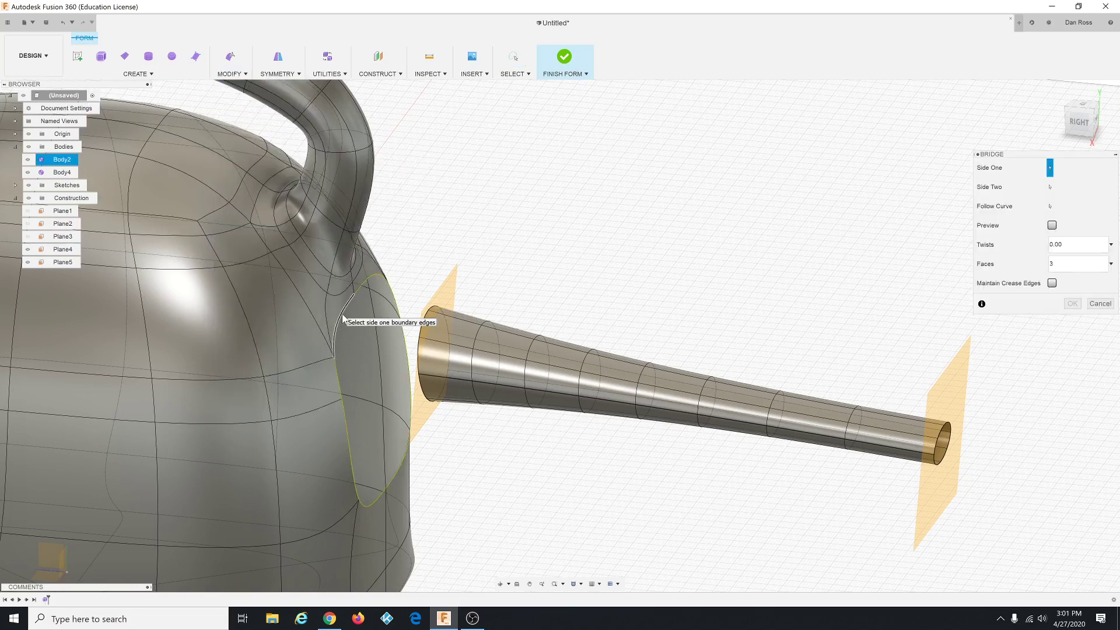
pyautogui.click(424, 326)
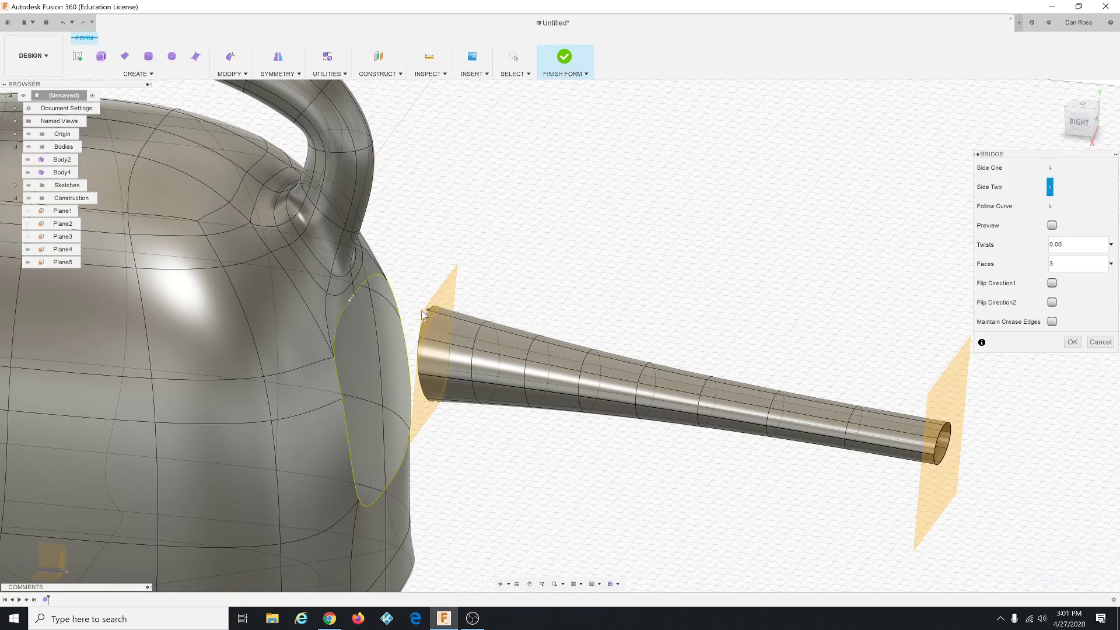
pyautogui.click(1072, 342)
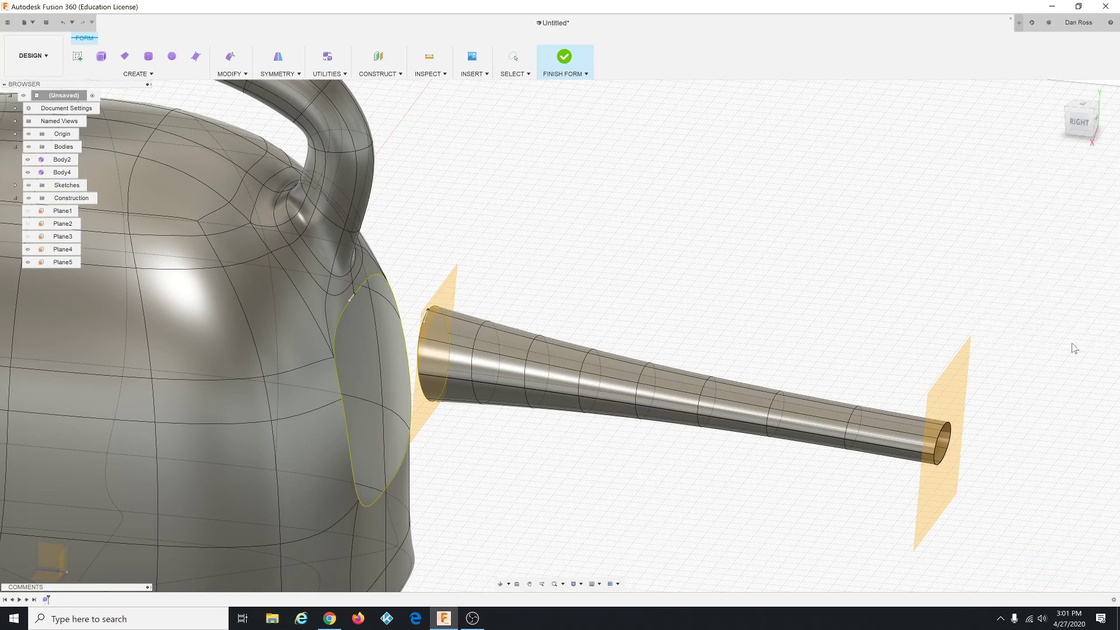
# Step: Hide the construction planes Plane5 and Plane4
pyautogui.scroll(-5, 640, 340)
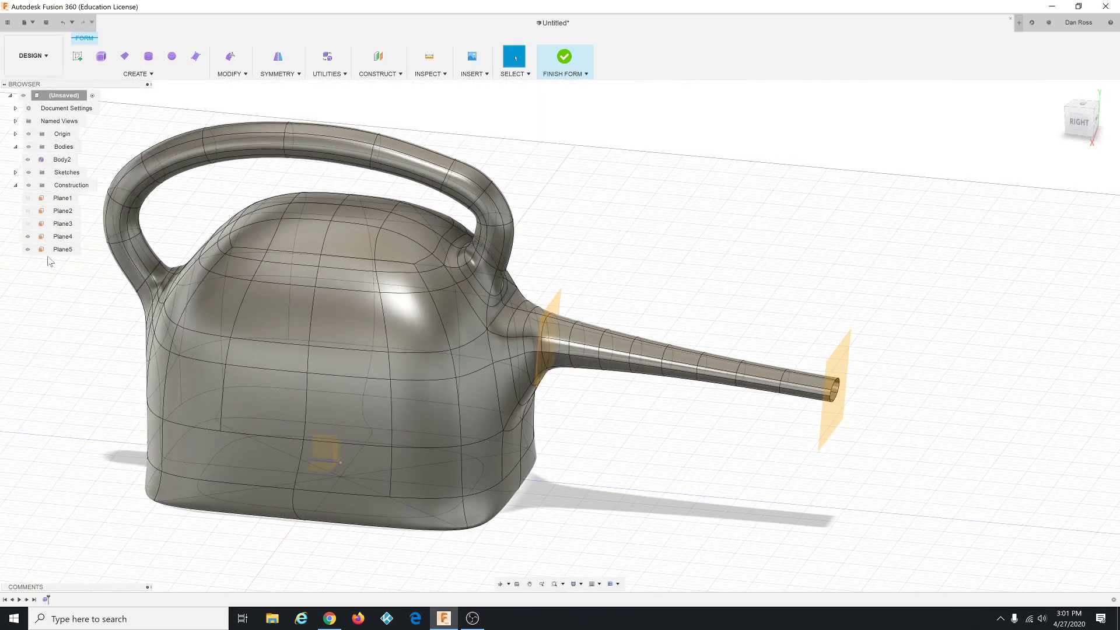
pyautogui.click(27, 249)
pyautogui.click(27, 236)
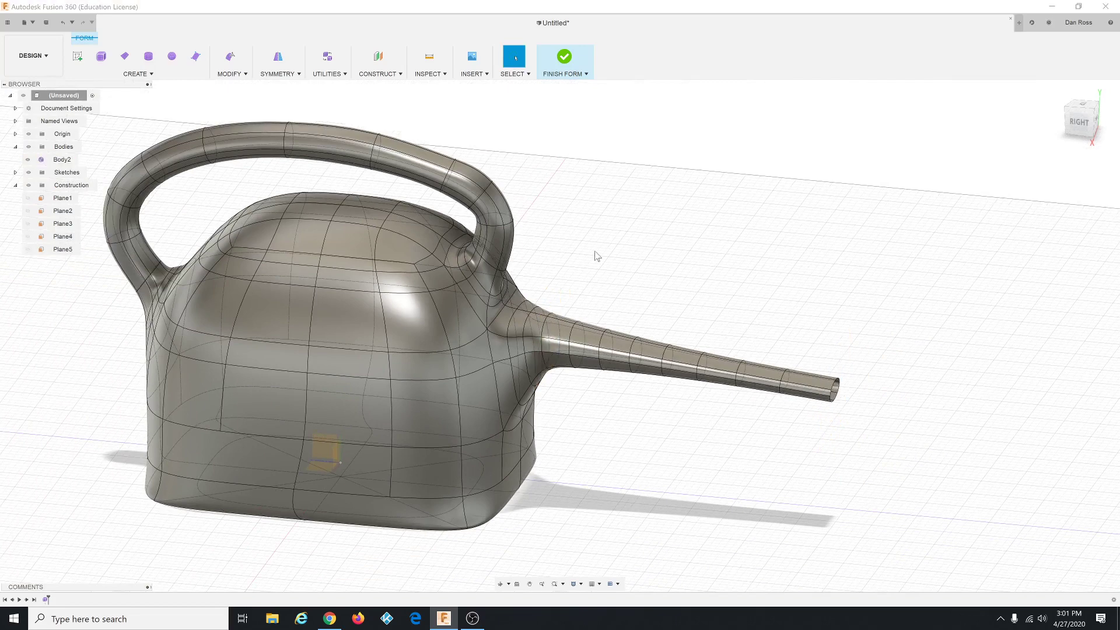
# Step: Delete the block of faces on top of the pail under the handle, on the side away from the spout, for a filling opening
pyautogui.keyDown('shift'); pyautogui.moveTo(596, 257); pyautogui.dragTo(604, 257, button='middle'); pyautogui.keyUp('shift')
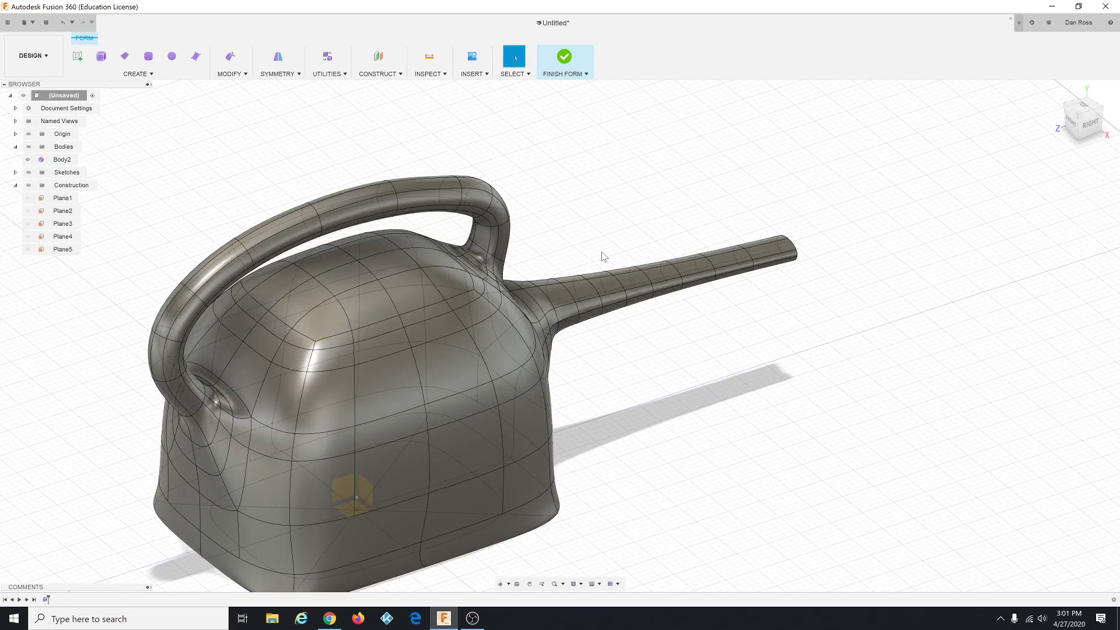
pyautogui.click(300, 342)
pyautogui.keyDown('shift'); pyautogui.click(344, 318); pyautogui.keyUp('shift')
pyautogui.keyDown('shift'); pyautogui.click(369, 313); pyautogui.keyUp('shift')
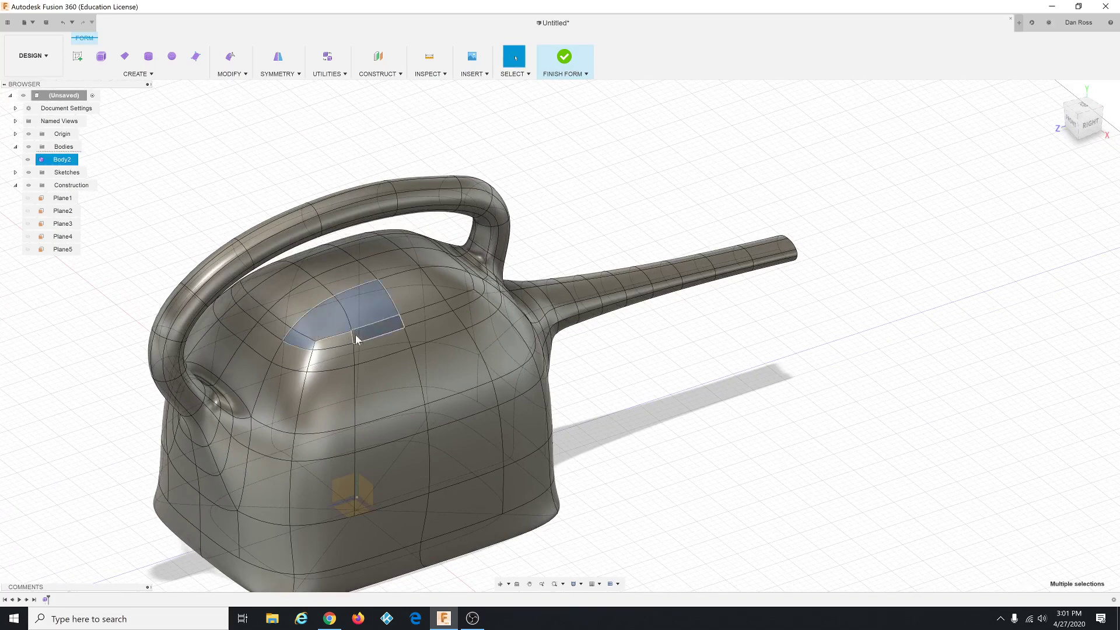
pyautogui.keyDown('shift'); pyautogui.click(340, 286); pyautogui.keyUp('shift')
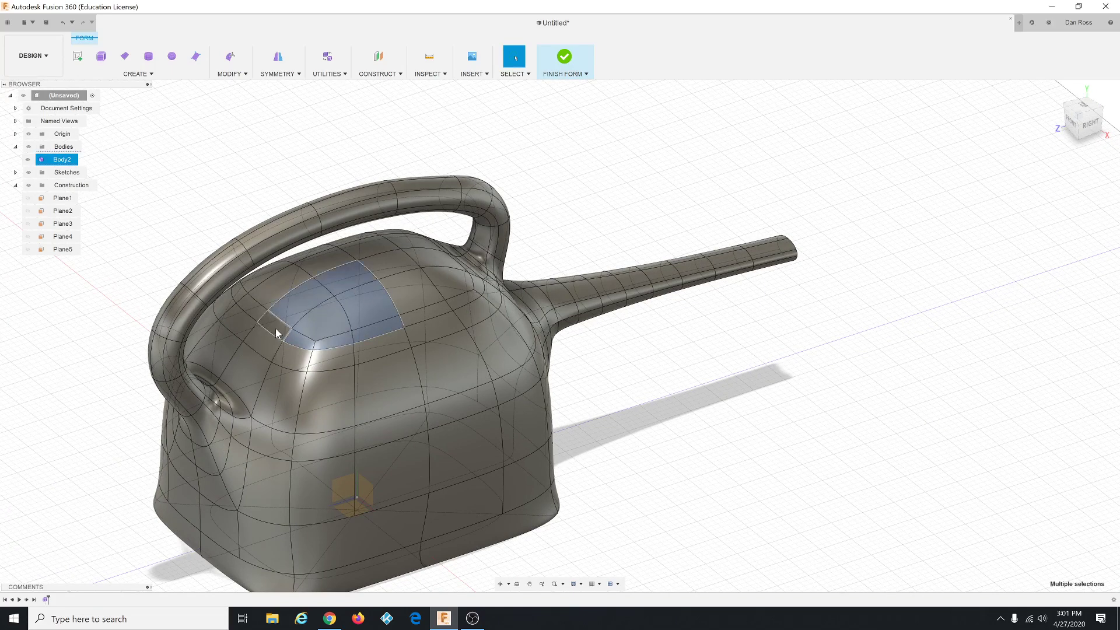
pyautogui.keyDown('shift'); pyautogui.click(299, 257); pyautogui.keyUp('shift')
pyautogui.keyDown('shift'); pyautogui.moveTo(293, 302); pyautogui.dragTo(423, 339, button='middle'); pyautogui.keyUp('shift')
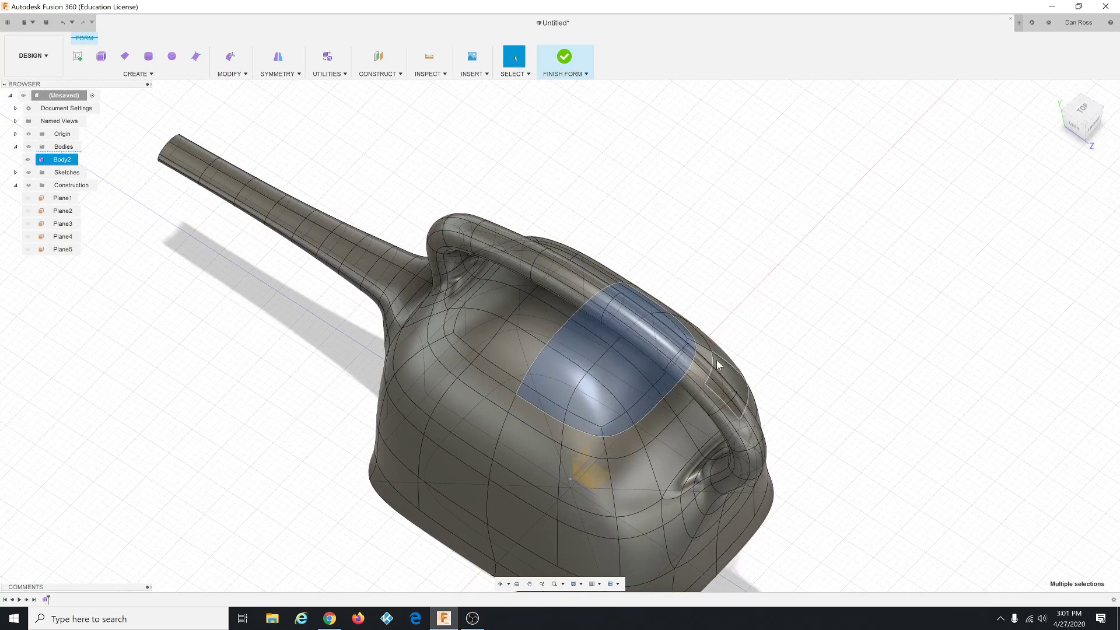
pyautogui.press('Delete')
# Step: Examine the filling opening and the spout connection from several sides
pyautogui.keyDown('shift'); pyautogui.moveTo(648, 414); pyautogui.dragTo(408, 419, button='middle'); pyautogui.keyUp('shift')
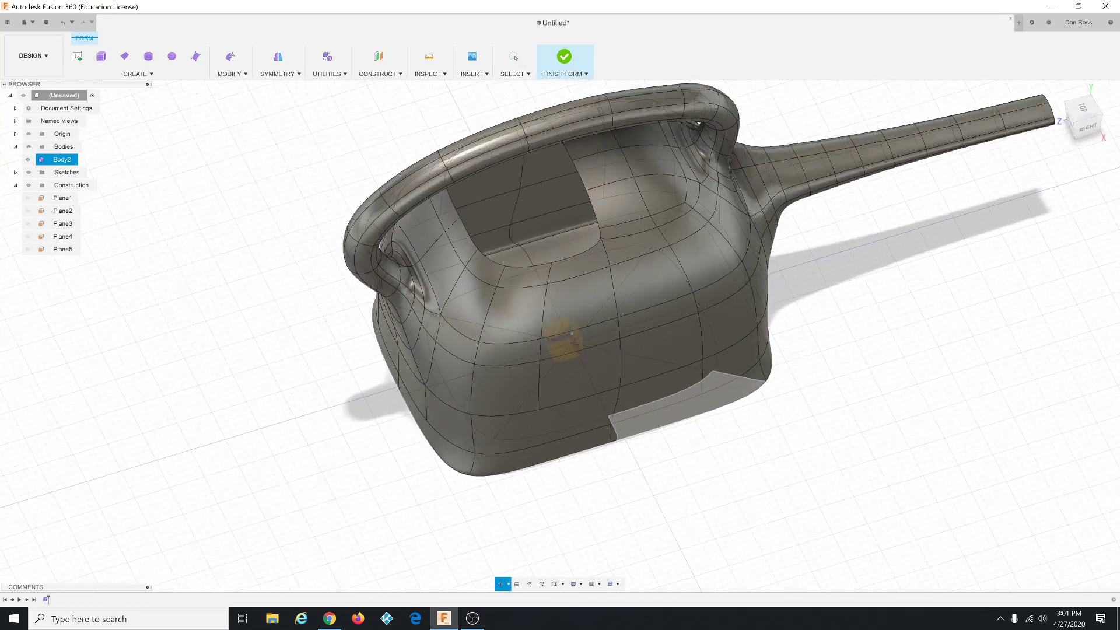
pyautogui.keyDown('shift'); pyautogui.moveTo(572, 335); pyautogui.dragTo(498, 251, button='middle'); pyautogui.keyUp('shift')
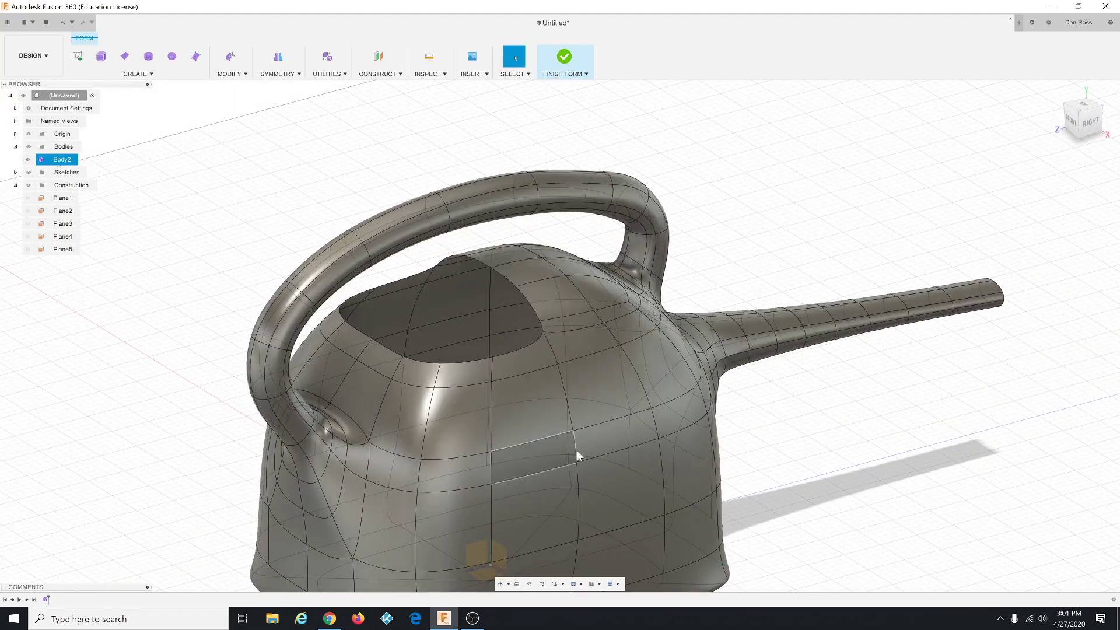
pyautogui.keyDown('shift'); pyautogui.moveTo(651, 351); pyautogui.dragTo(525, 443, button='middle'); pyautogui.keyUp('shift')
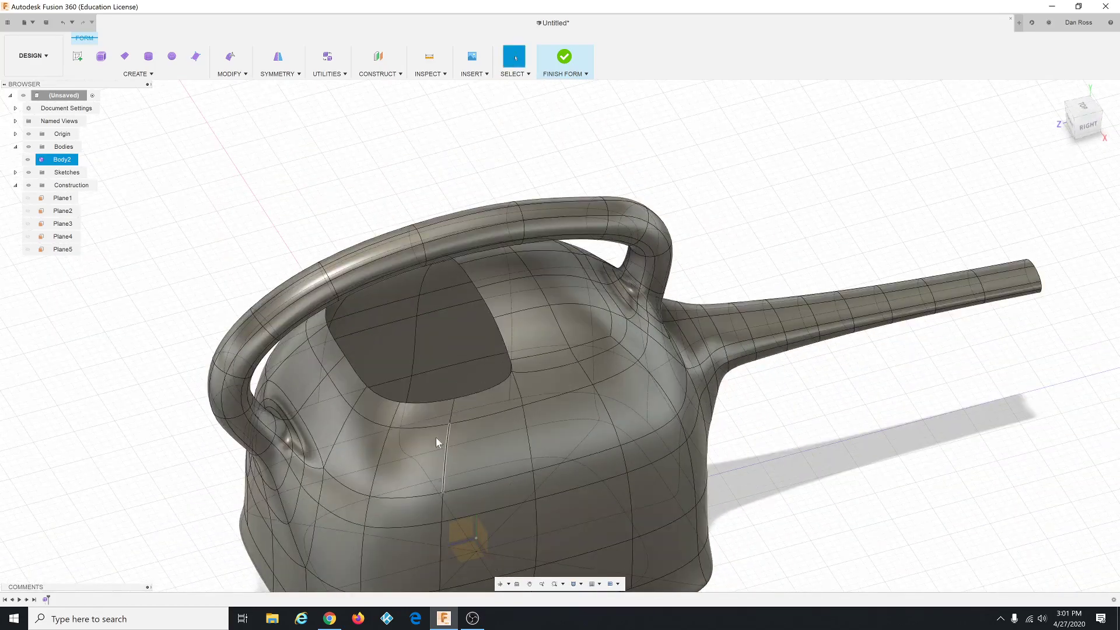
pyautogui.keyDown('shift'); pyautogui.moveTo(576, 400); pyautogui.dragTo(566, 374, button='middle'); pyautogui.keyUp('shift')
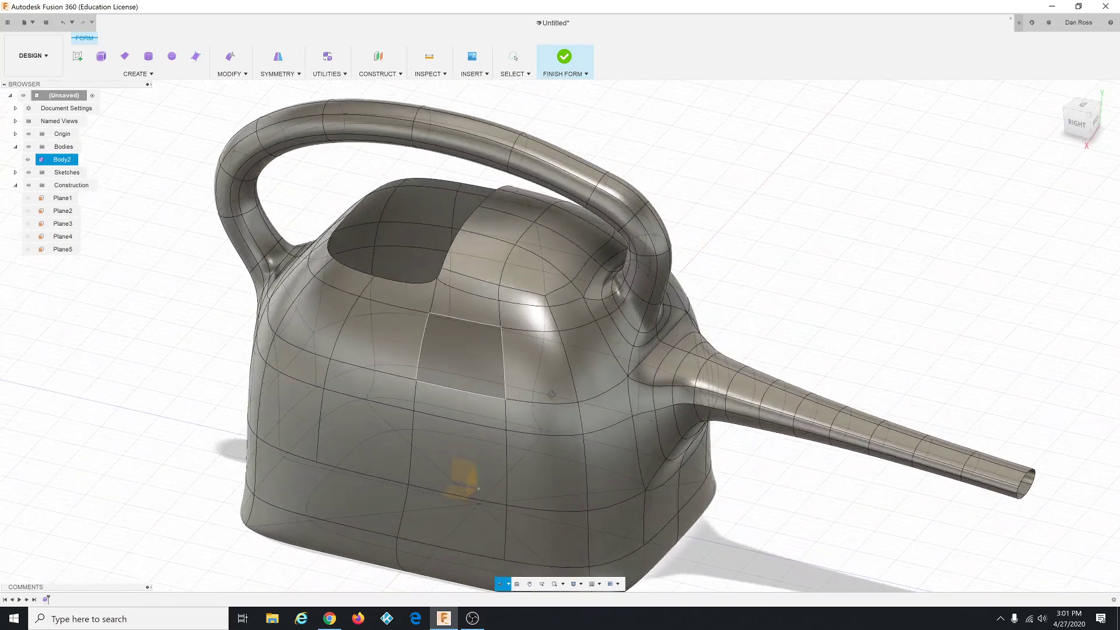
pyautogui.scroll(-3, 609, 419)
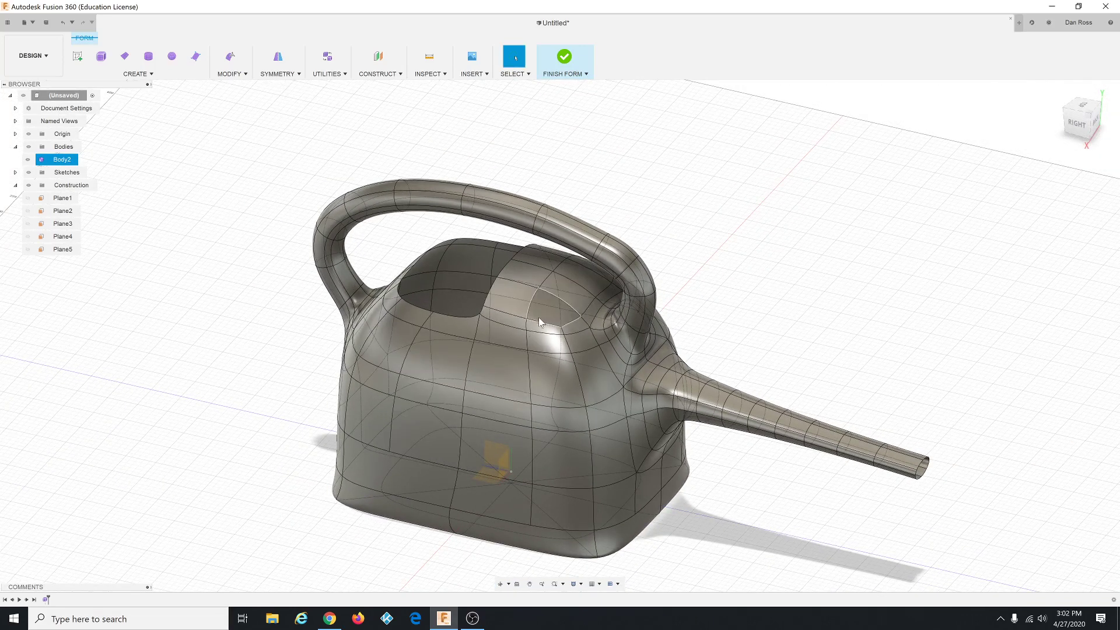
pyautogui.scroll(3, 515, 325)
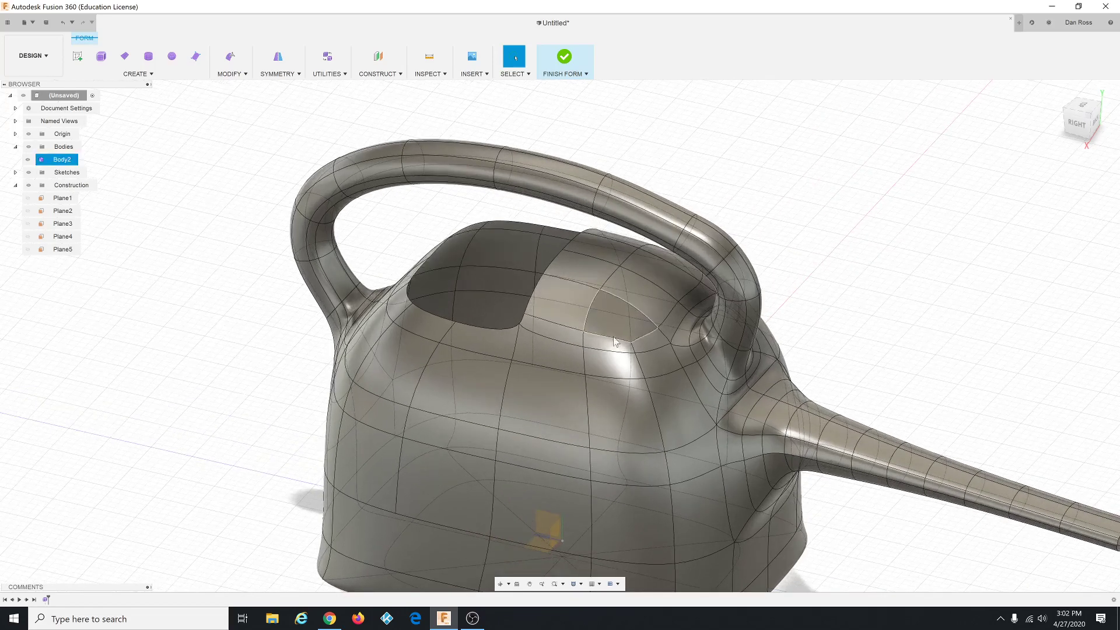
pyautogui.click(393, 212)
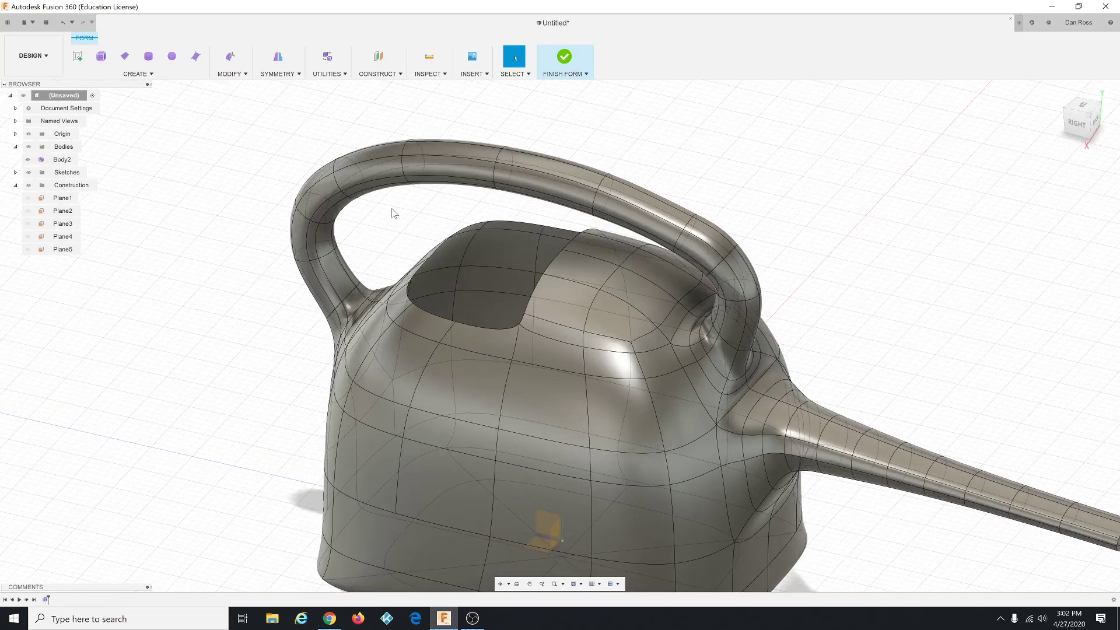
# Step: Thicken the pail body Body2 by 2.50 mm in the Normal direction
pyautogui.click(246, 75)
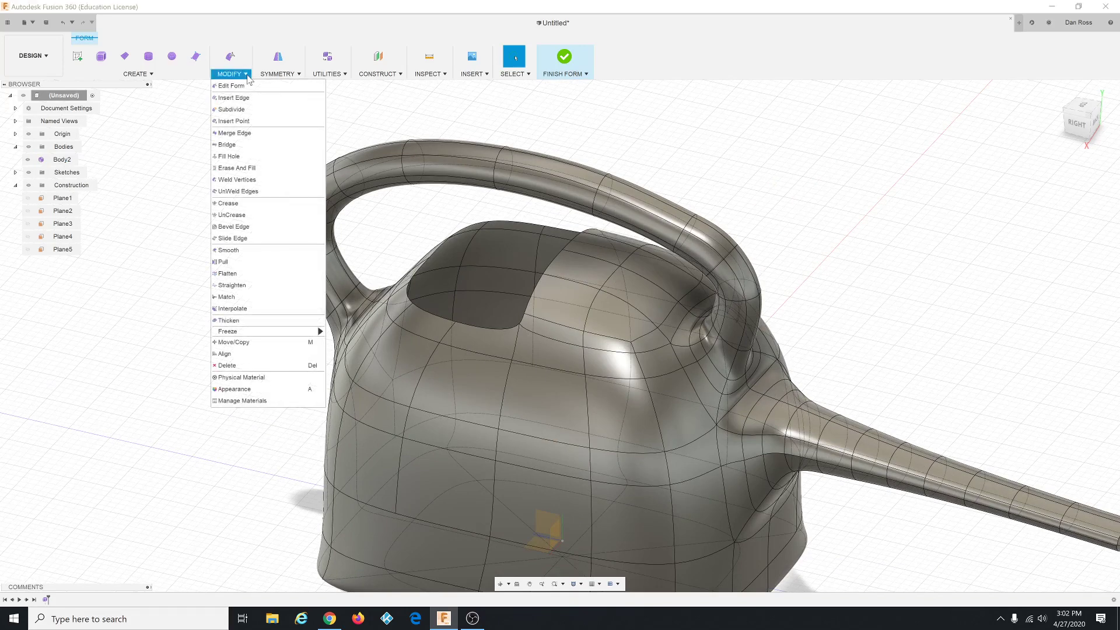
pyautogui.click(250, 320)
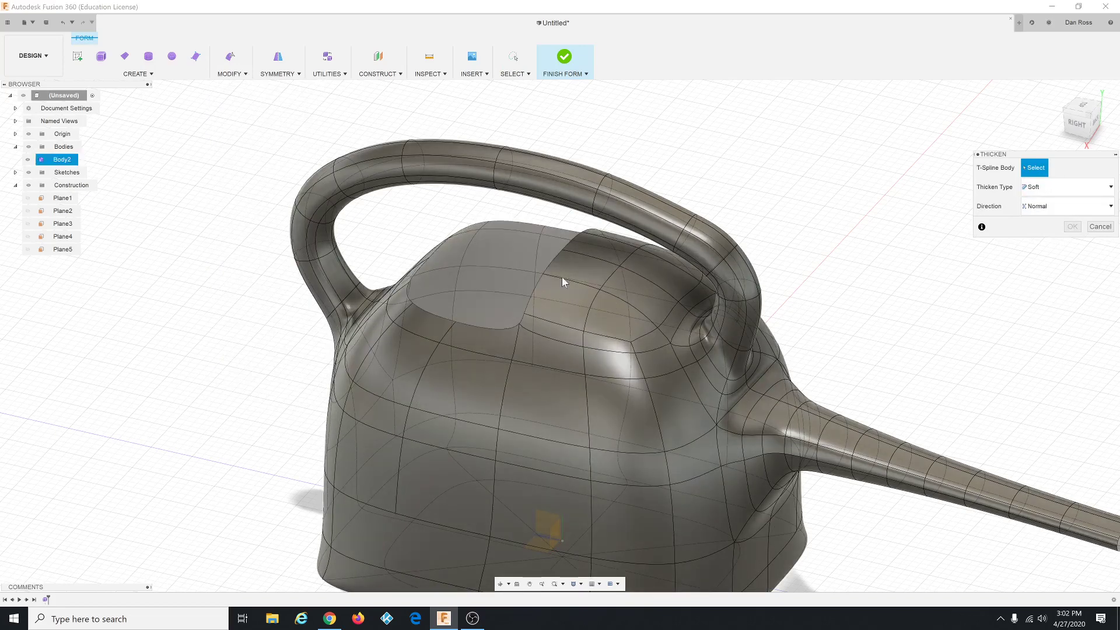
pyautogui.click(568, 305)
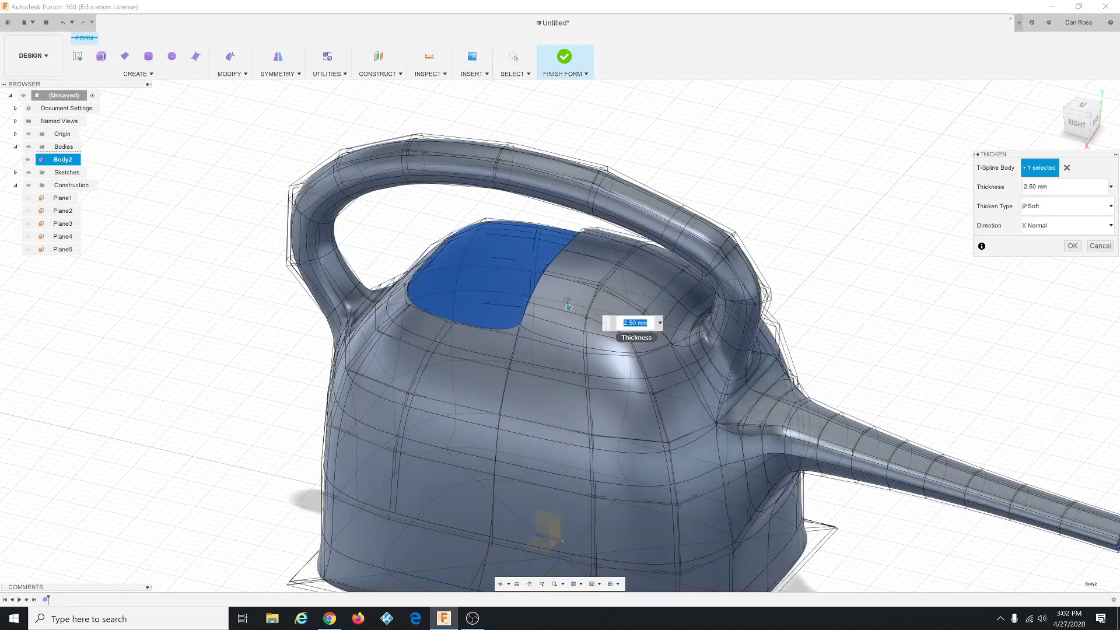
pyautogui.click(1051, 208)
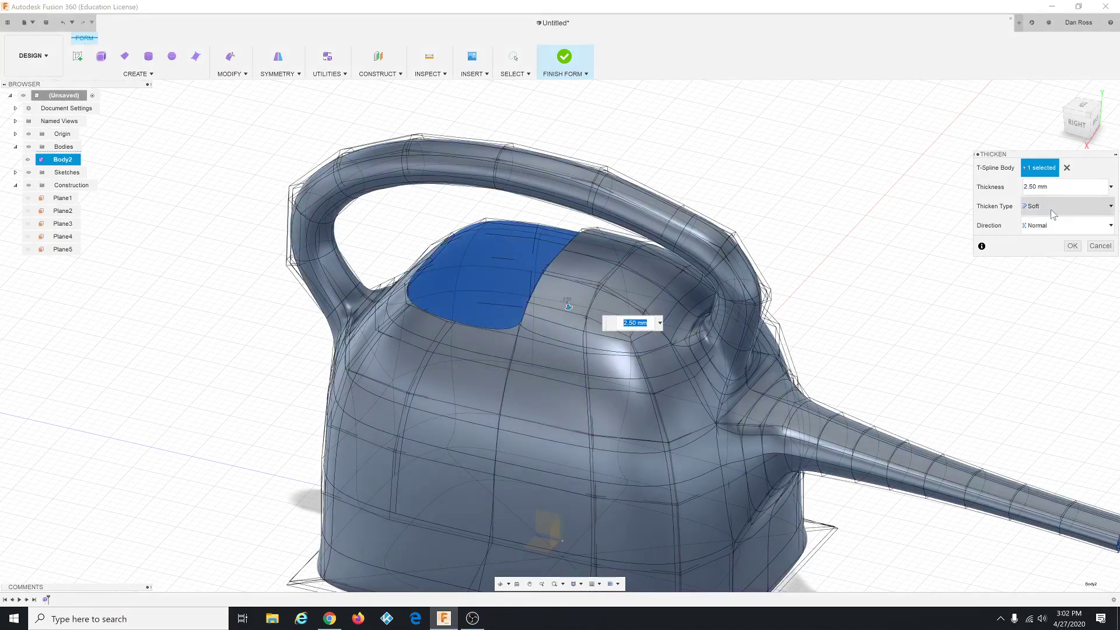
pyautogui.click(1044, 222)
pyautogui.click(1073, 246)
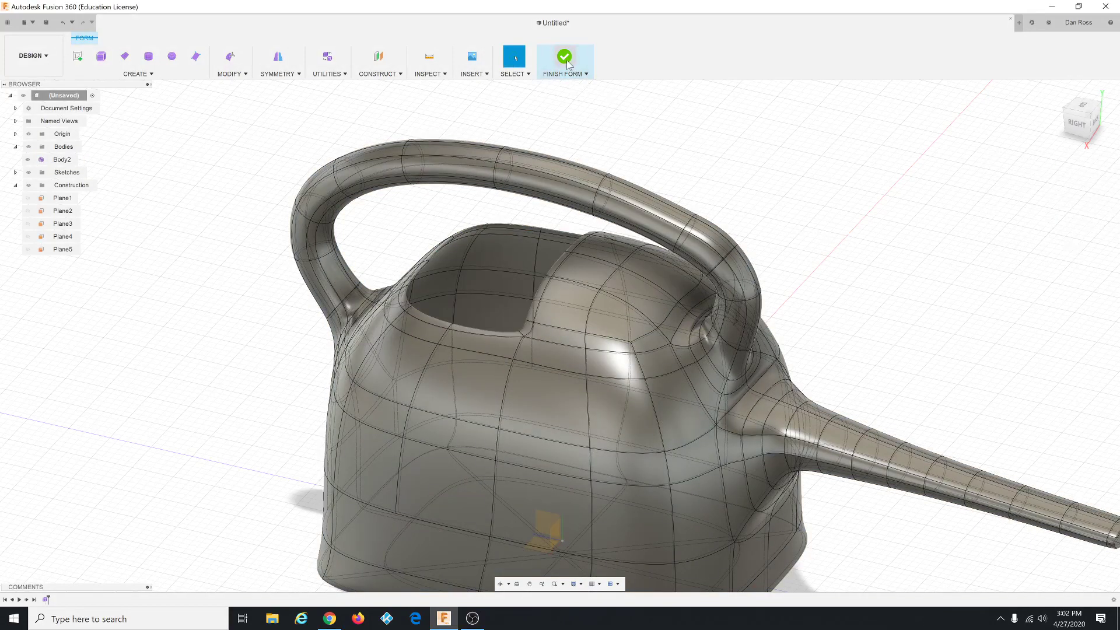
# Step: Finish the form to convert the thickened pail into a solid body, and inspect the whole model
pyautogui.scroll(-5, 571, 263)
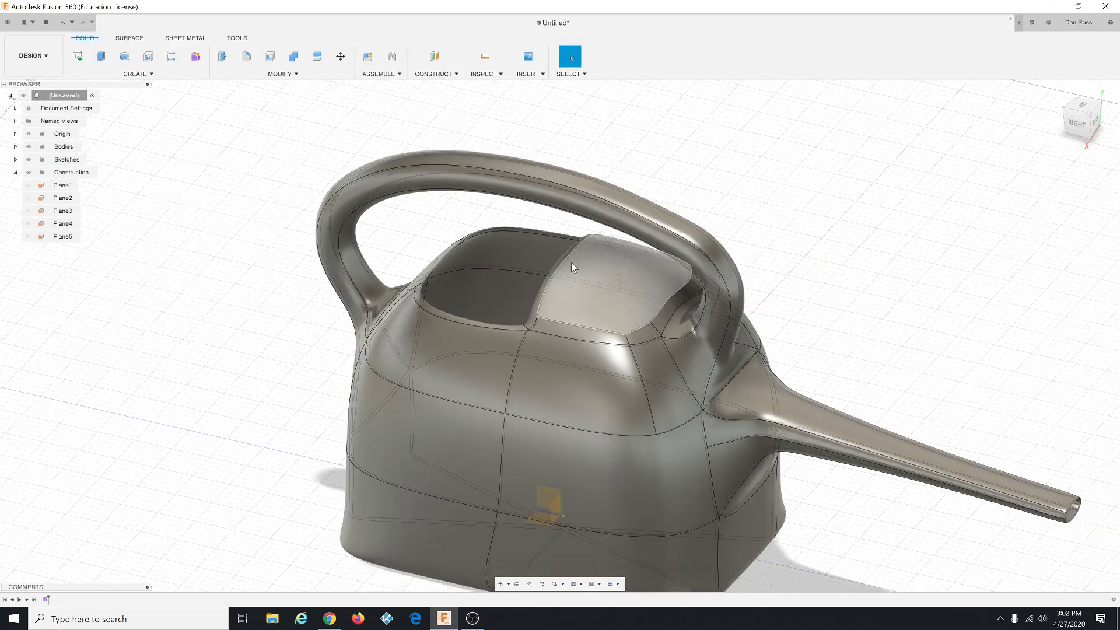
pyautogui.keyDown('shift'); pyautogui.moveTo(579, 315); pyautogui.dragTo(650, 332, button='middle'); pyautogui.keyUp('shift')
pyautogui.scroll(5, 501, 306)
pyautogui.scroll(-10, 527, 305)
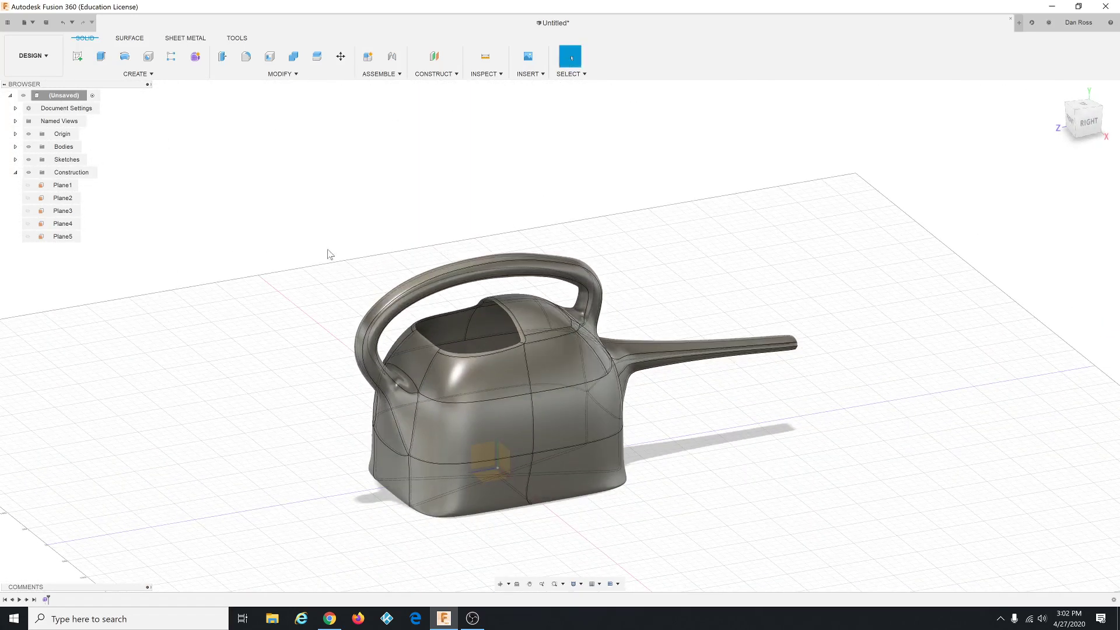
pyautogui.scroll(1, 870, 220)
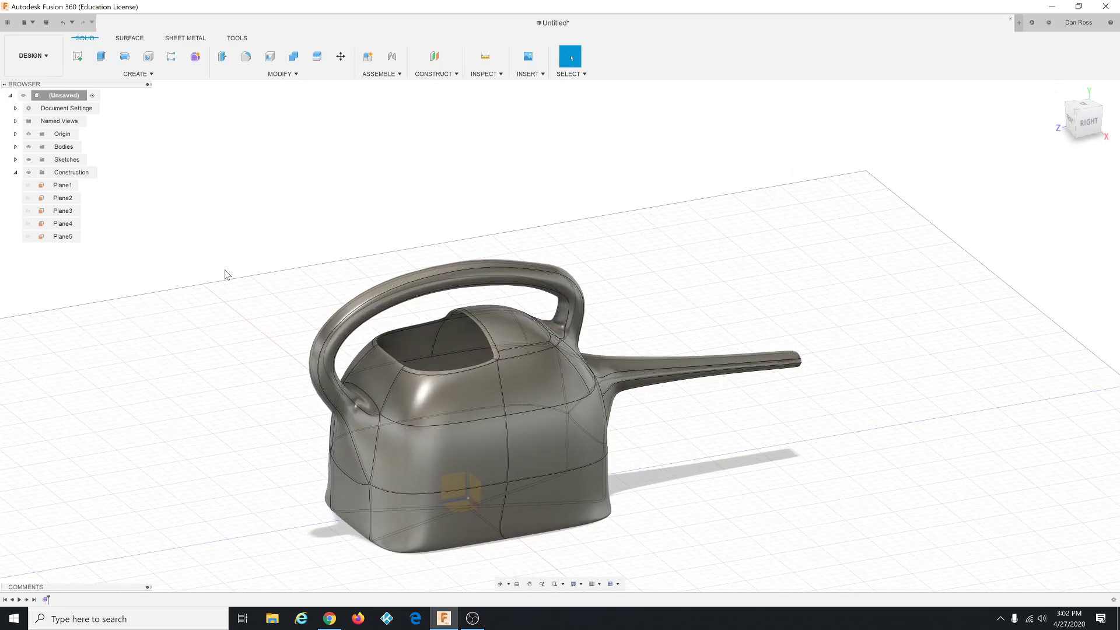